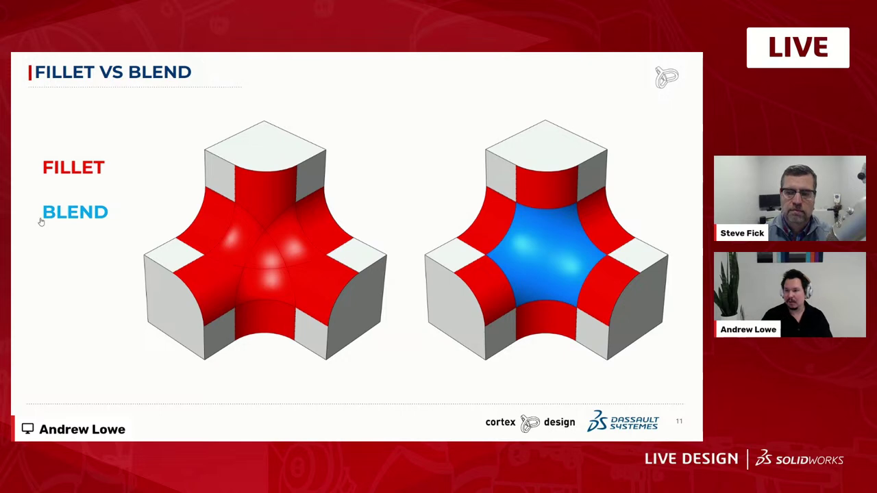
Advance the slideshow past the L-shaped corner comparison to the WHY FILLET? section slide
{"action": "left_click", "coordinate": [435, 214]}
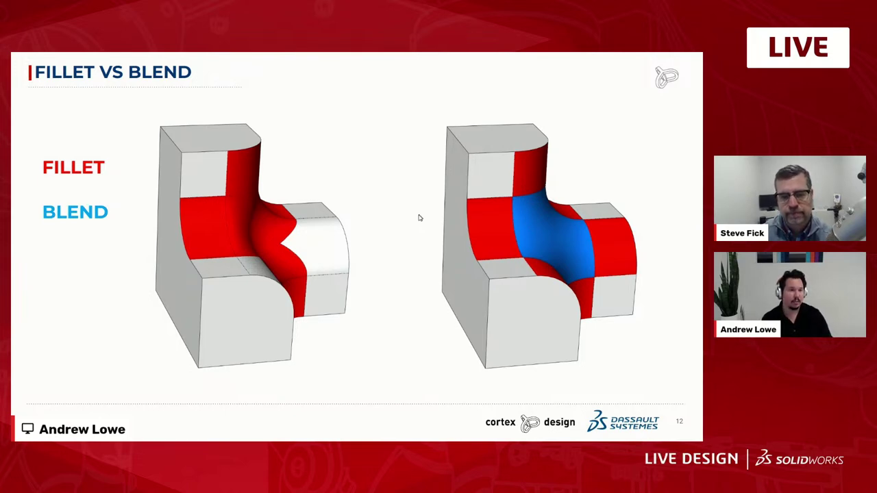
{"action": "key", "text": "Right"}
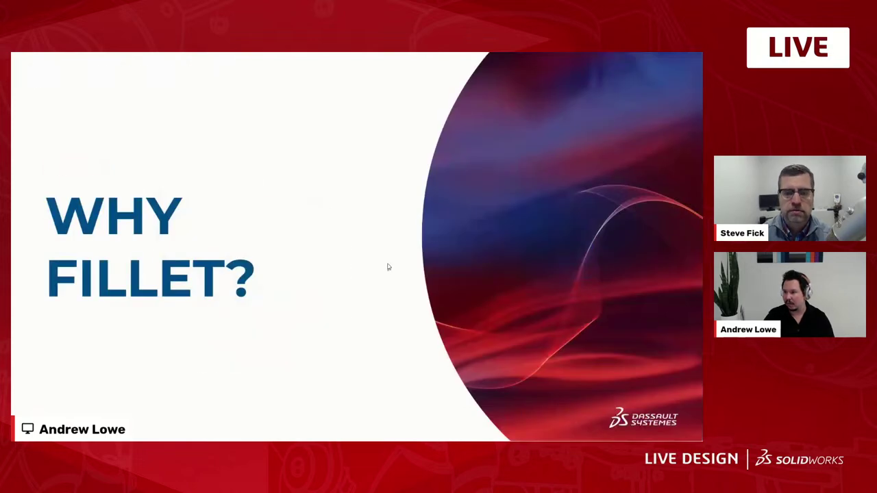
Step back to the L-shaped comparison, then forward to slide 14, Cosmetic Reasons
{"action": "key", "text": "Left"}
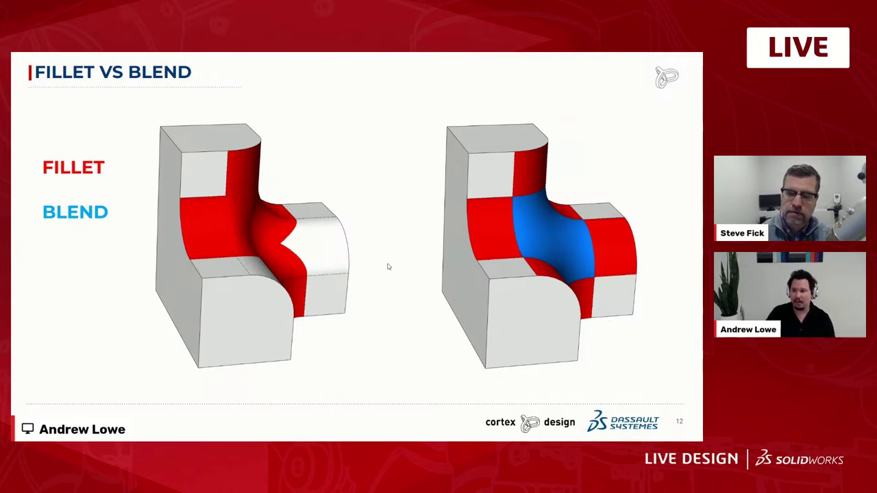
{"action": "key", "text": "Right"}
{"action": "key", "text": "Right"}
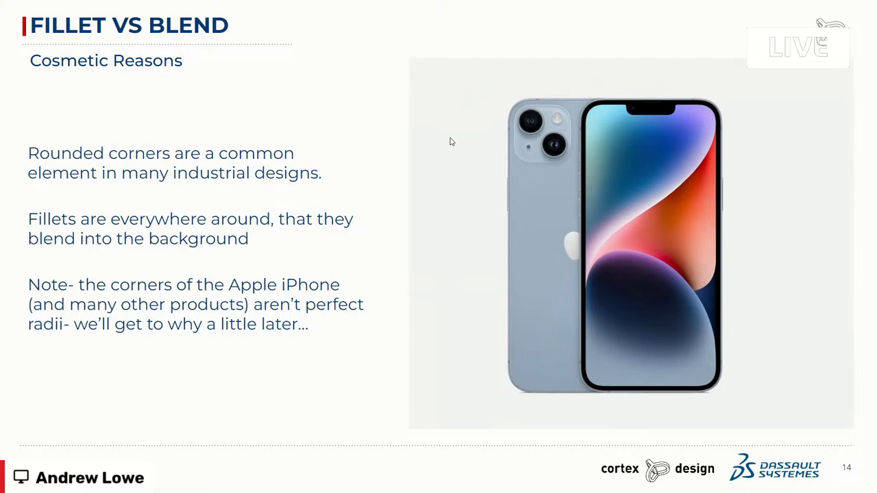
Advance to slide 15, the gallery of rounded consumer and medical products
{"action": "key", "text": "Right"}
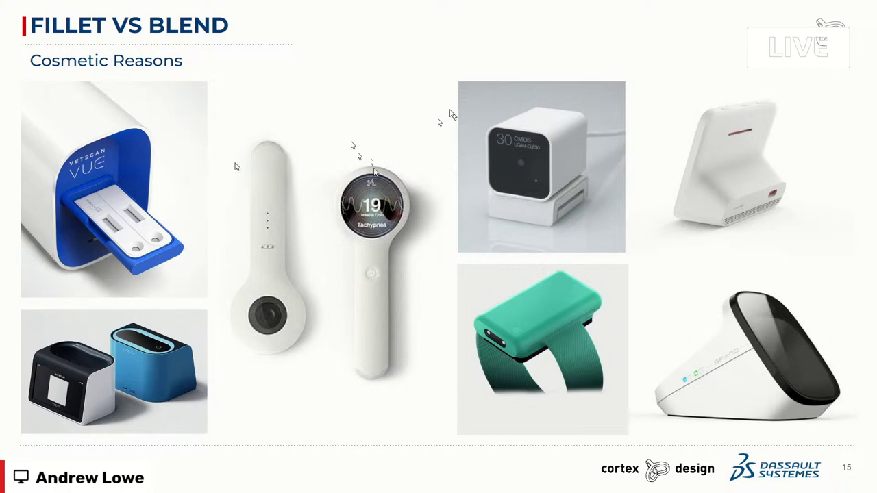
Skip six slides ahead to the slide on 90% of fillet errors
{"action": "key", "text": "Right"}
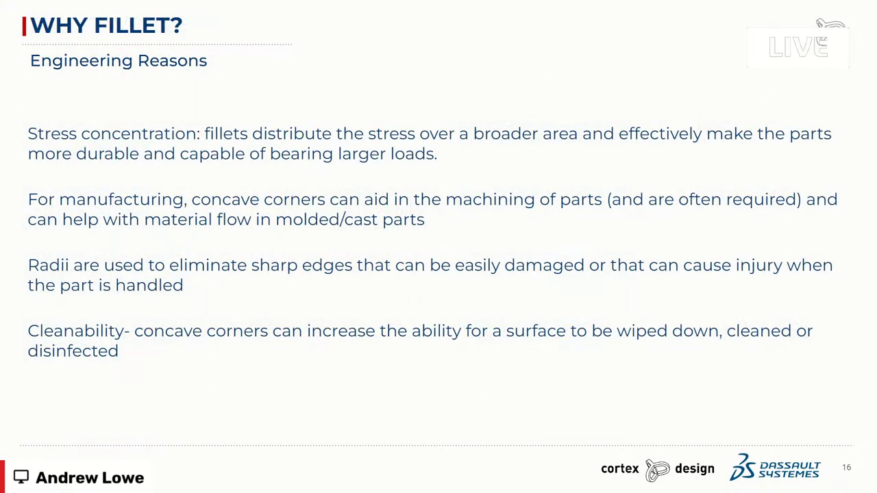
{"action": "key", "text": "Right"}
{"action": "key", "text": "Right"}
{"action": "key", "text": "Right"}
{"action": "key", "text": "Right"}
{"action": "key", "text": "Right"}
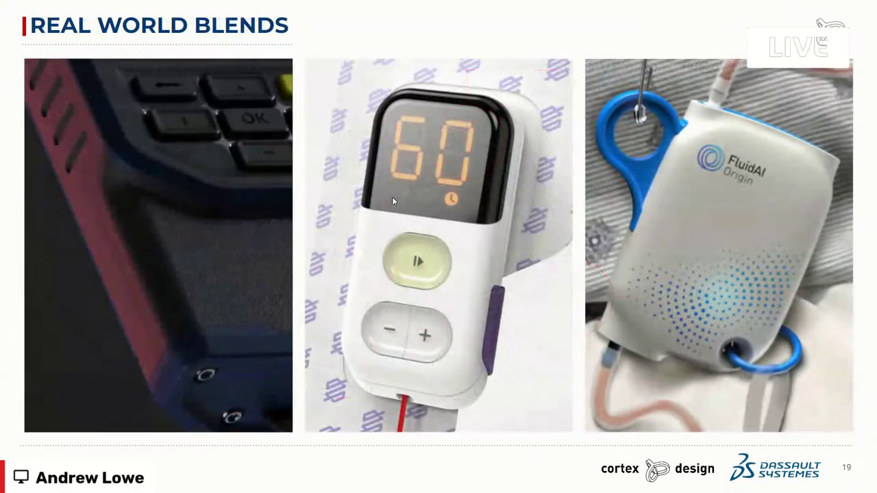
{"action": "key", "text": "Right"}
{"action": "key", "text": "Right"}
{"action": "key", "text": "Right"}
{"action": "key", "text": "Right"}
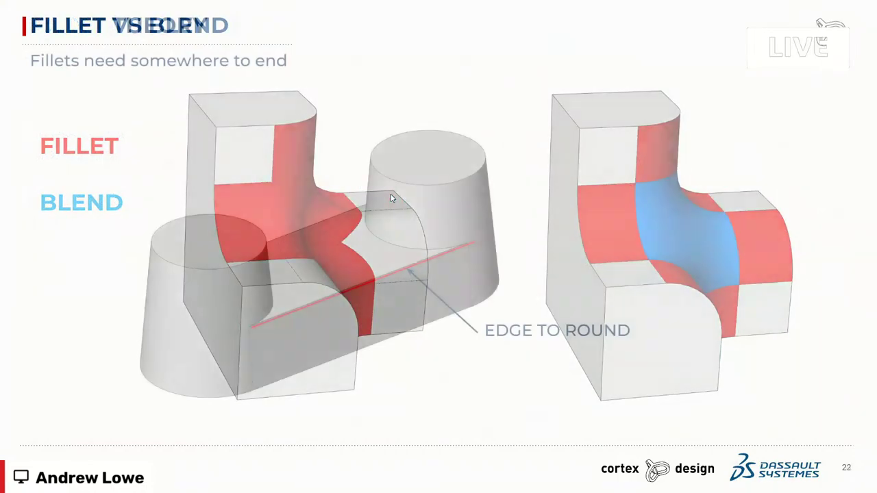
{"action": "key", "text": "Right"}
{"action": "key", "text": "Right"}
{"action": "key", "text": "Right"}
{"action": "key", "text": "Right"}
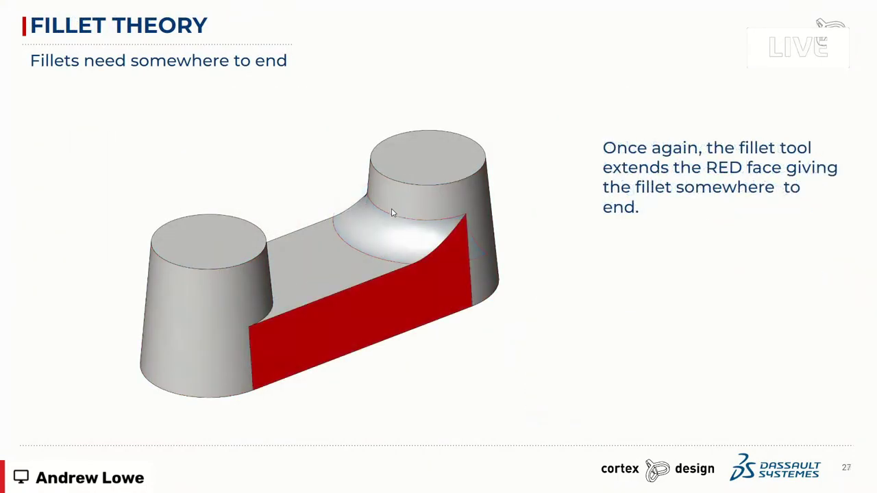
{"action": "key", "text": "Right"}
{"action": "key", "text": "Right"}
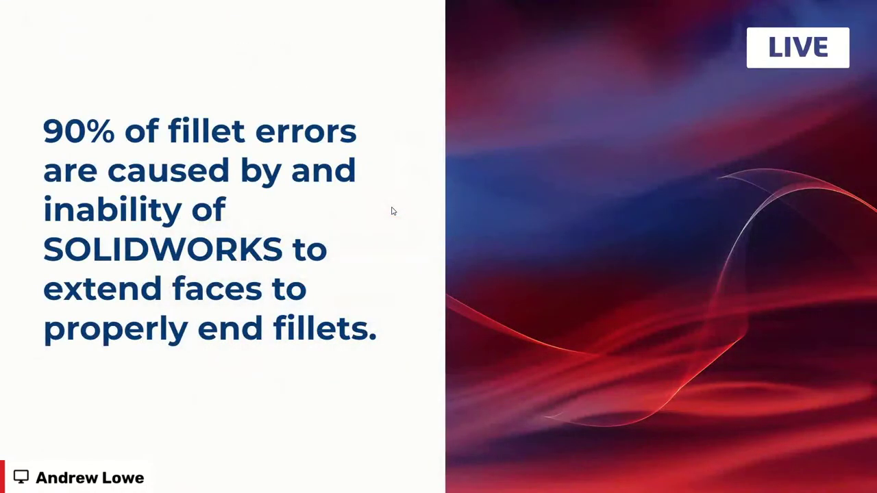
{"action": "key", "text": "Right"}
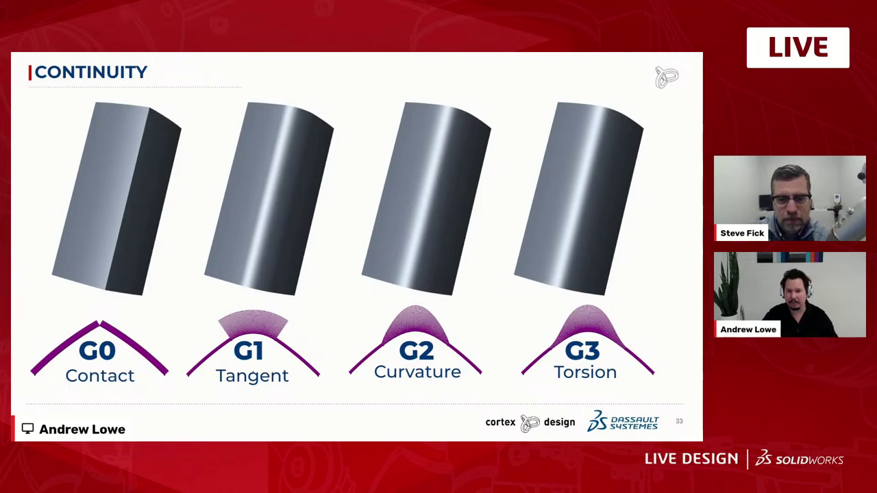
Switch from the PowerPoint slideshow to SOLIDWORKS showing the blank Part1
{"action": "key", "text": "alt+Tab"}
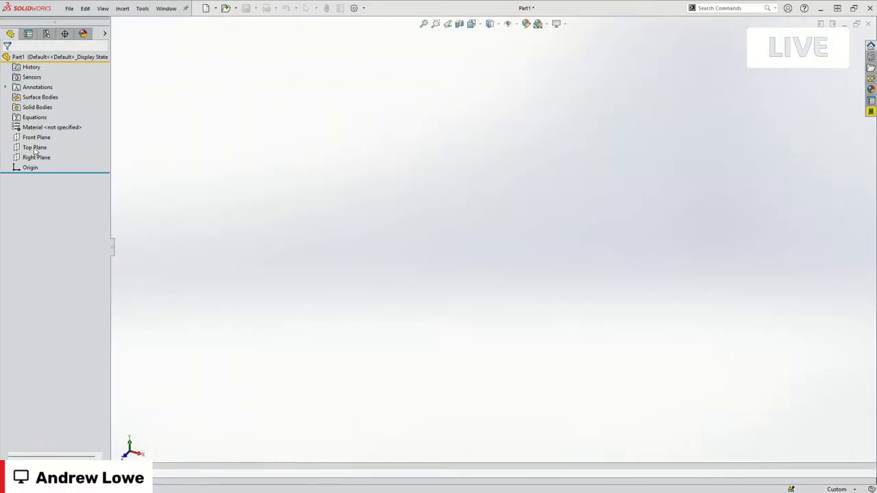
Draw a centre rectangle from the origin in a new sketch on the Top Plane
{"action": "left_click", "coordinate": [35, 177]}
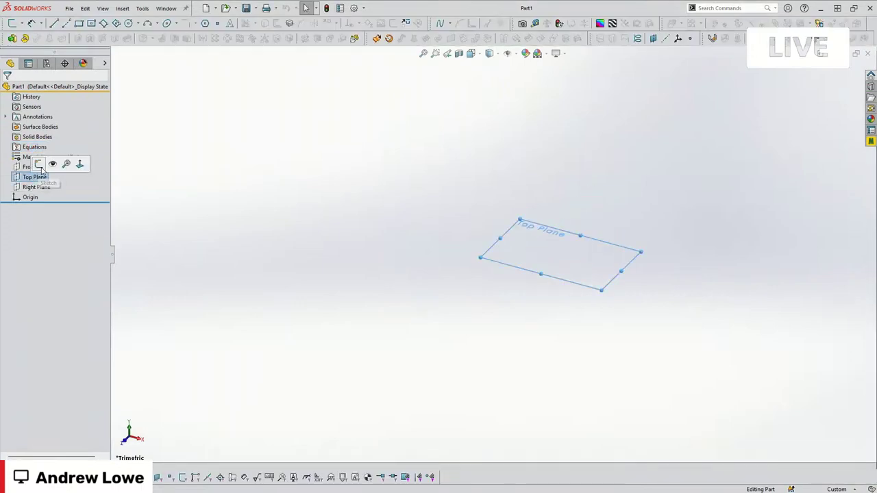
{"action": "key", "text": "s"}
{"action": "key", "text": "r"}
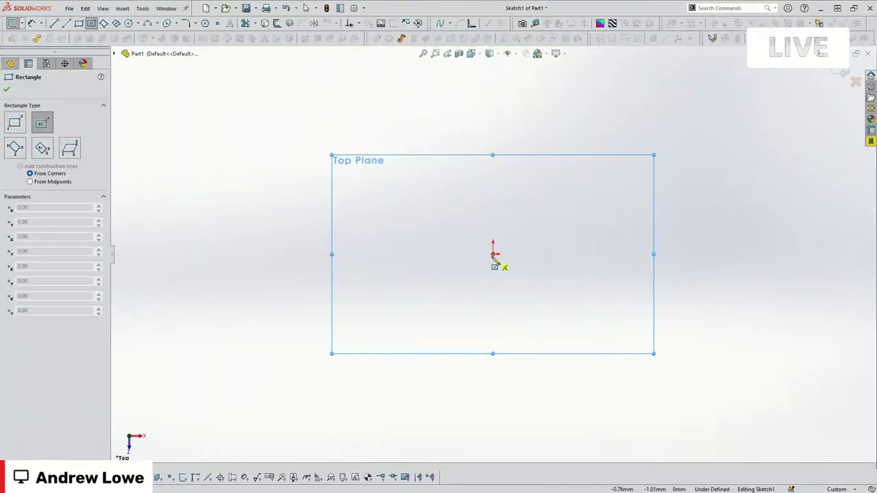
{"action": "left_click", "coordinate": [493, 253]}
{"action": "mouse_move", "coordinate": [299, 124]}
{"action": "left_mouse_down"}
{"action": "mouse_move", "coordinate": [346, 118]}
{"action": "mouse_move", "coordinate": [367, 139]}
{"action": "left_mouse_up"}
{"action": "key", "text": "Escape"}
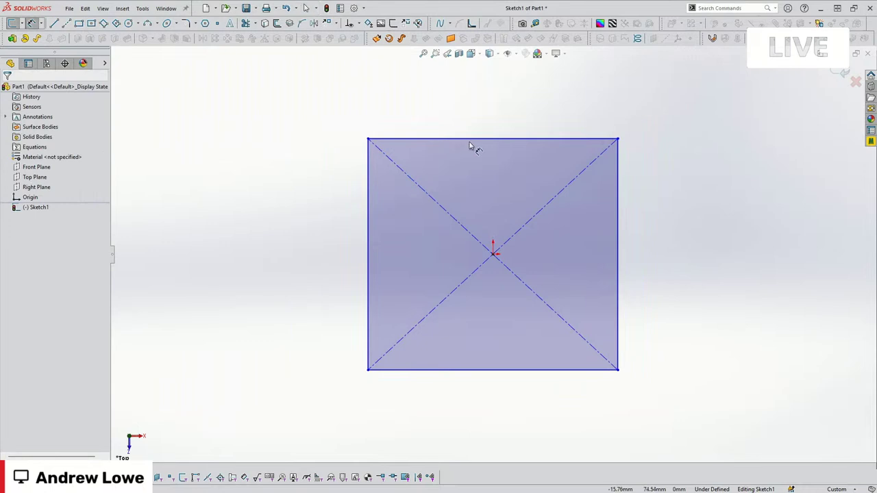
Dimension the top edge 150 and make the top and left edges equal
{"action": "left_click", "coordinate": [472, 137]}
{"action": "key", "text": "d"}
{"action": "left_click", "coordinate": [473, 122]}
{"action": "type", "text": "150"}
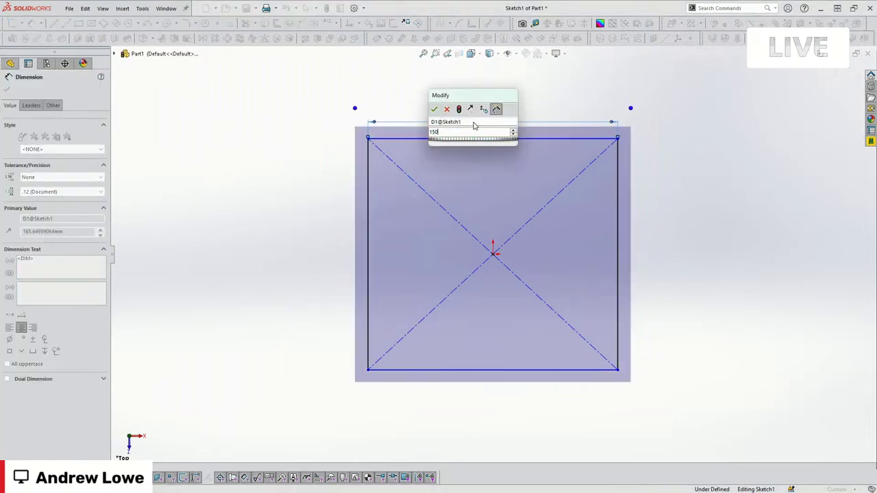
{"action": "key", "text": "Return"}
{"action": "key", "text": "Escape"}
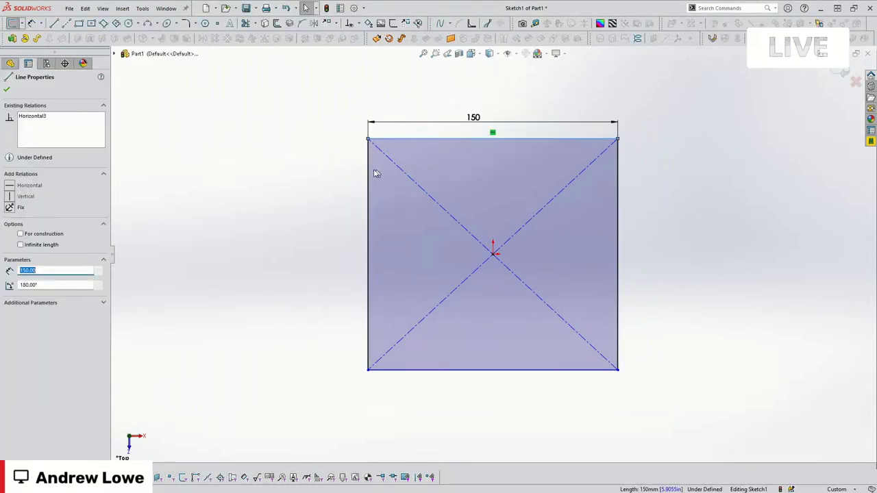
{"action": "left_click", "coordinate": [368, 175], "text": "ctrl"}
{"action": "left_click", "coordinate": [24, 291]}
{"action": "left_click", "coordinate": [228, 271]}
{"action": "mouse_move", "coordinate": [229, 272]}
{"action": "middle_mouse_down"}
{"action": "mouse_move", "coordinate": [237, 185]}
{"action": "mouse_move", "coordinate": [253, 151]}
{"action": "middle_mouse_up"}
Extrude the square sketch 25 mm into a solid block, Boss-Extrude1
{"action": "left_click", "coordinate": [11, 37]}
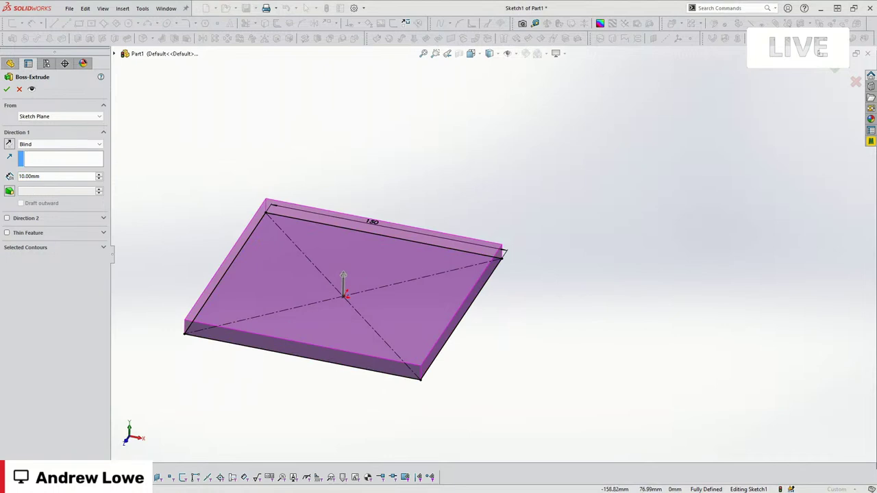
{"action": "left_click", "coordinate": [56, 176]}
{"action": "type", "text": "25"}
{"action": "key", "text": "Return"}
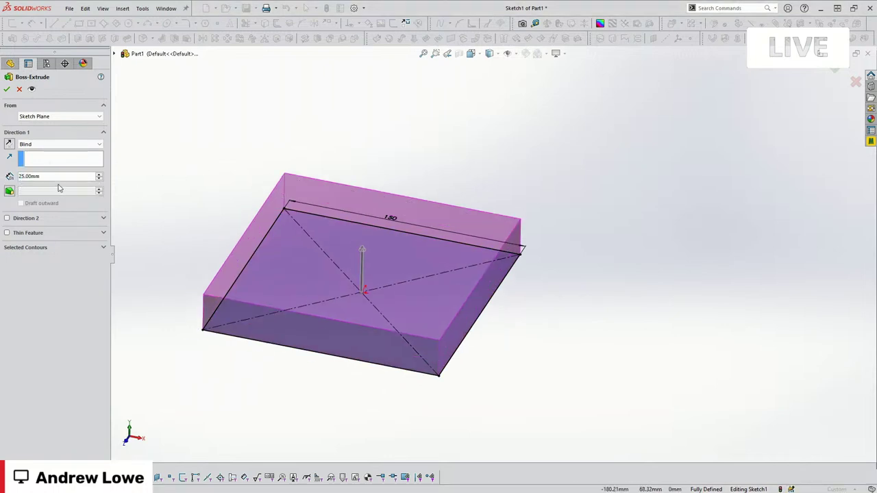
{"action": "left_click", "coordinate": [10, 190]}
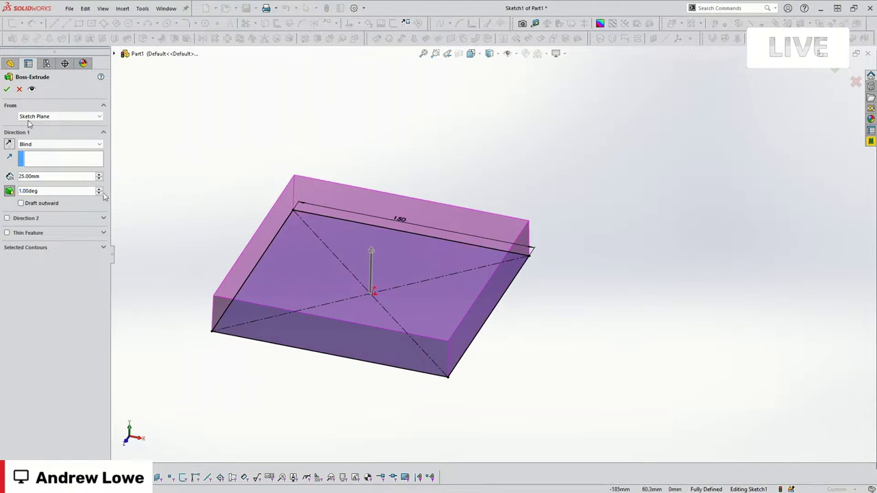
{"action": "key", "text": "Return"}
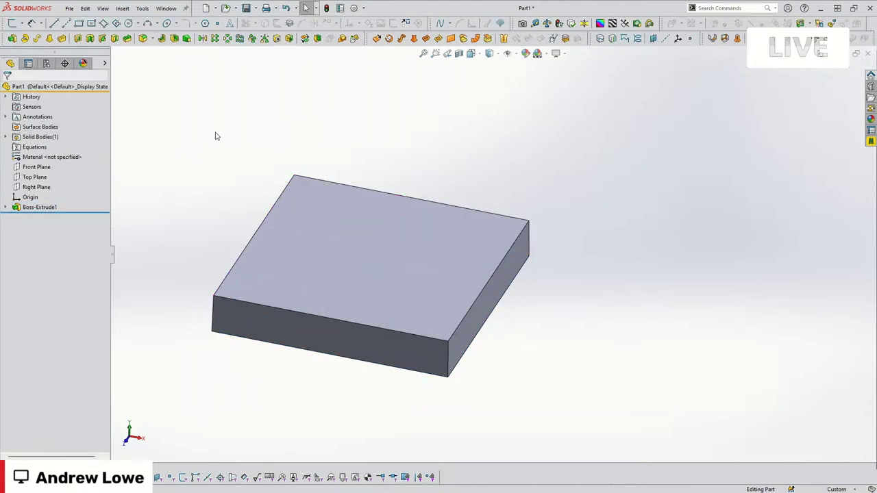
{"action": "middle_click_drag", "start_coordinate": [215, 135], "coordinate": [272, 121], "text": "ctrl"}
Fillet the four vertical corner edges with a 30 mm Circular-profile fillet, Fillet1
{"action": "left_click", "coordinate": [143, 39]}
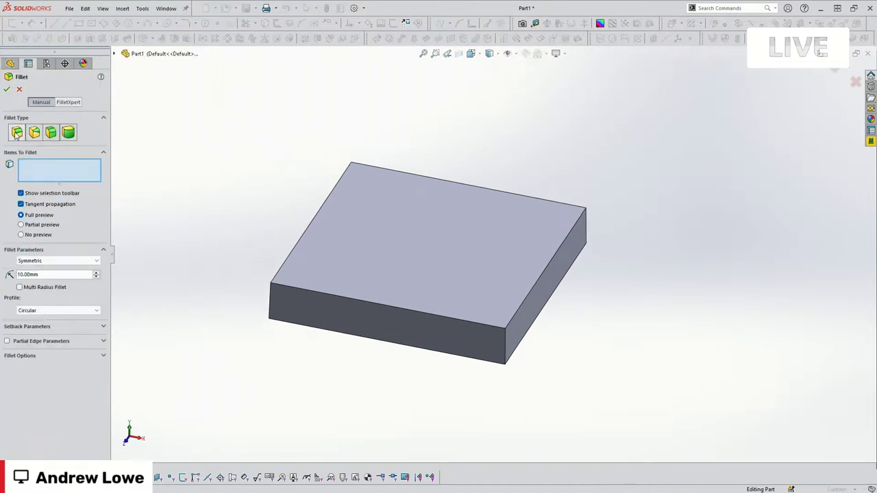
{"action": "double_click", "coordinate": [46, 272]}
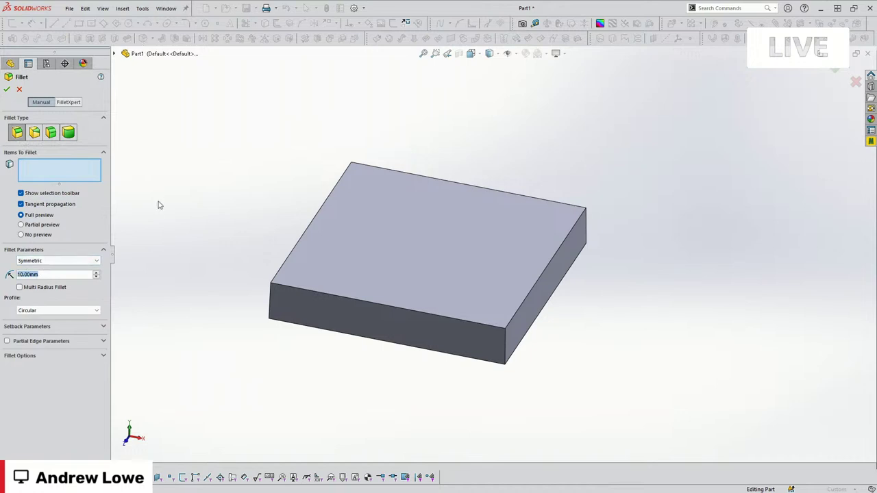
{"action": "type", "text": "25"}
{"action": "left_click", "coordinate": [58, 310]}
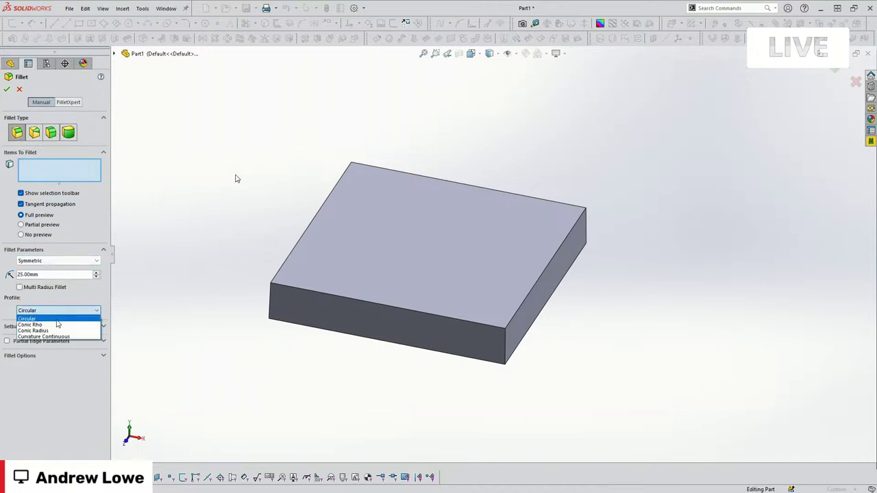
{"action": "left_click", "coordinate": [207, 293]}
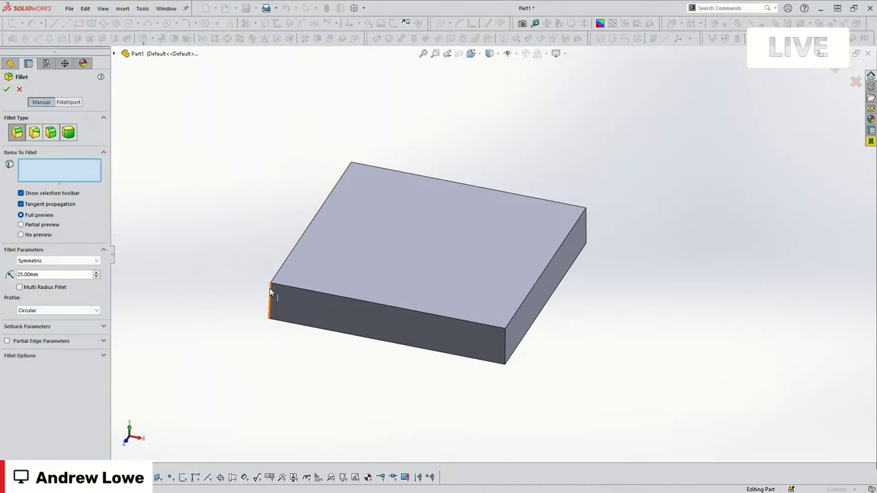
{"action": "left_click", "coordinate": [269, 295]}
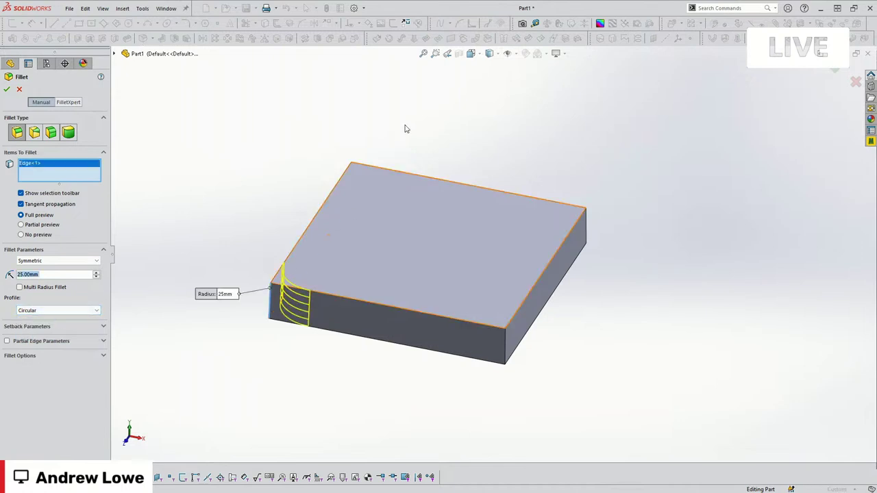
{"action": "left_click", "coordinate": [353, 170]}
{"action": "left_click", "coordinate": [378, 144]}
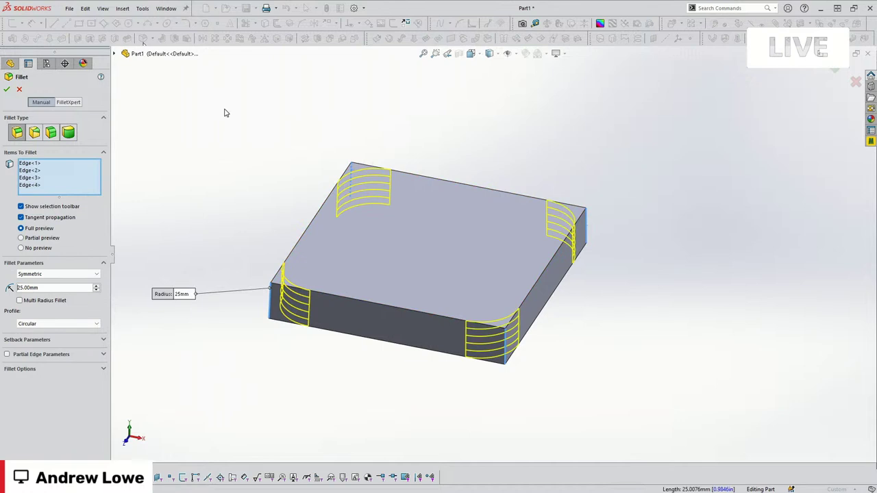
{"action": "double_click", "coordinate": [39, 288]}
{"action": "type", "text": "30"}
{"action": "key", "text": "Return"}
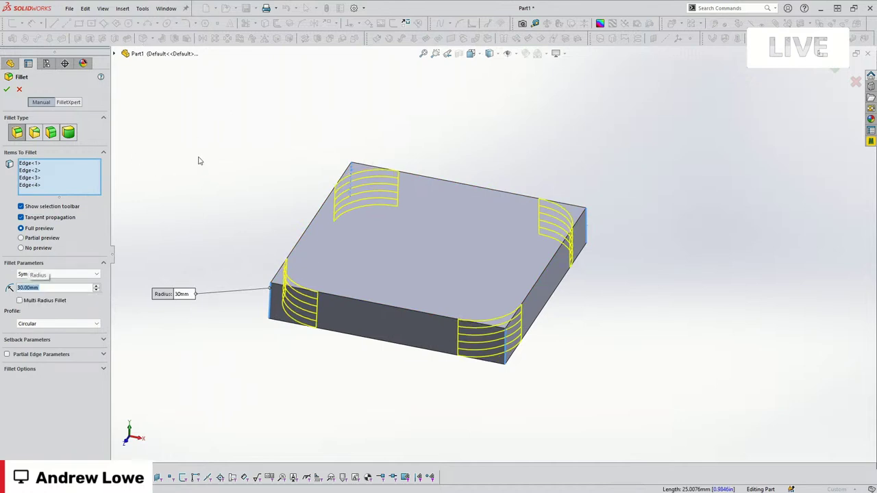
{"action": "key", "text": "Return"}
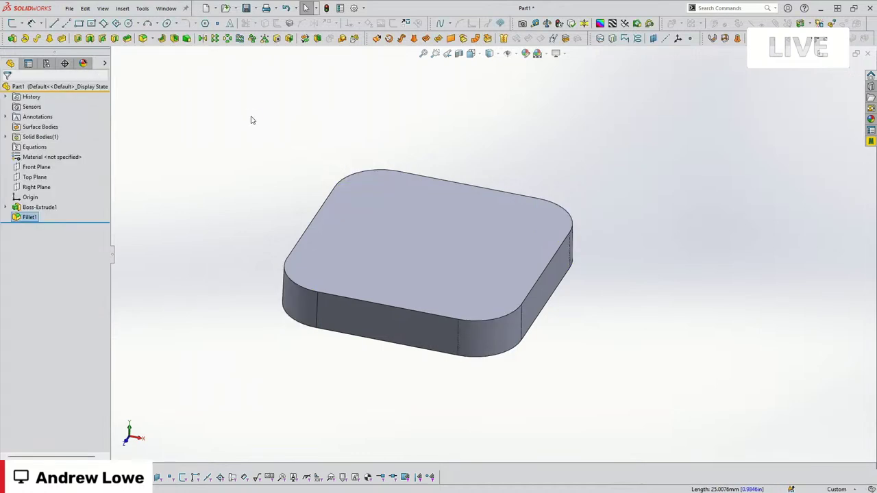
{"action": "left_click", "coordinate": [251, 121]}
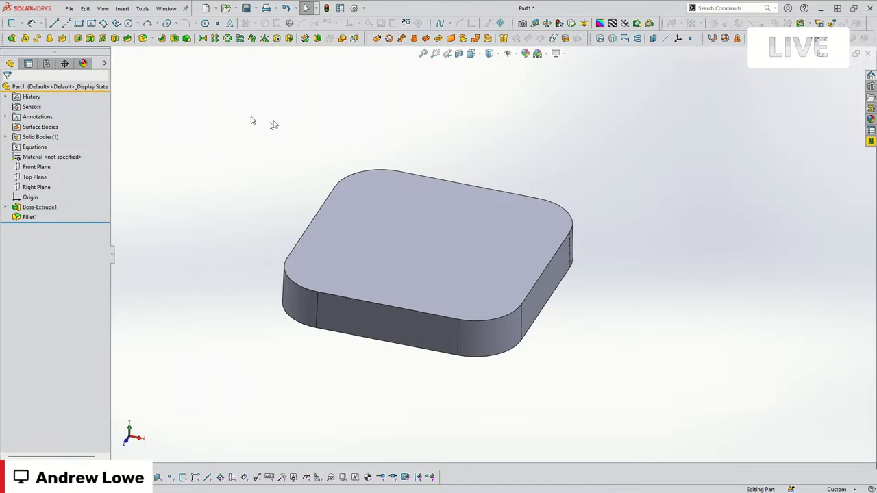
{"action": "left_click", "coordinate": [600, 24]}
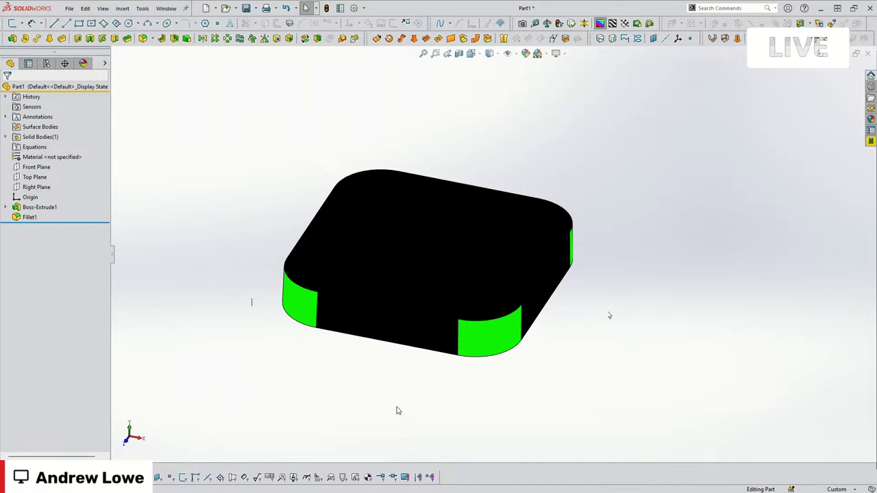
{"action": "mouse_move", "coordinate": [300, 304]}
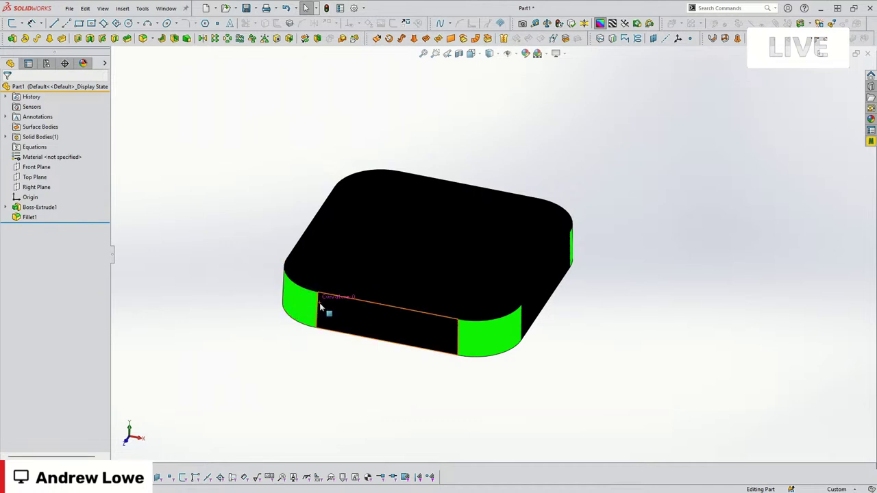
{"action": "key", "text": "c"}
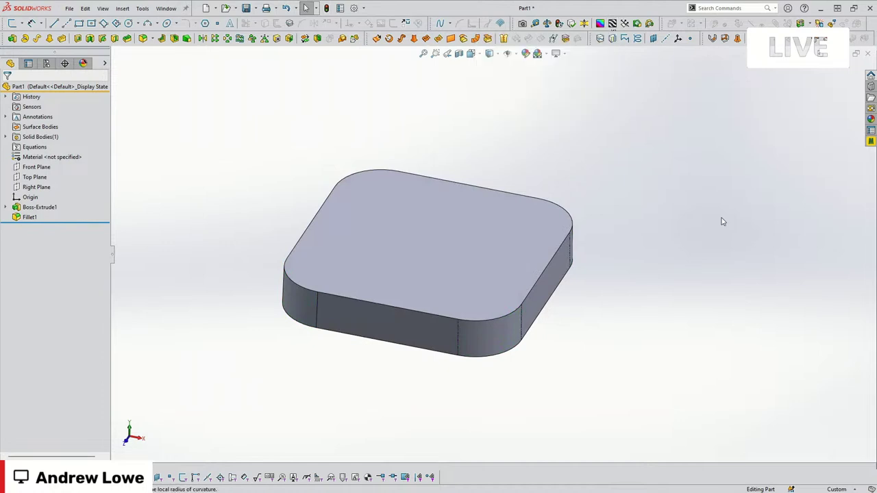
Apply a polished metal appearance from the Metal library to the whole part
{"action": "left_click", "coordinate": [871, 117]}
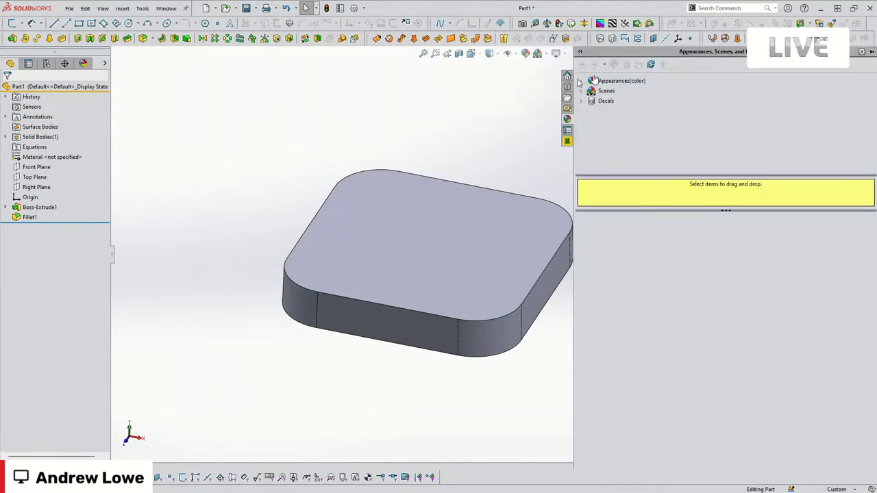
{"action": "left_click", "coordinate": [593, 80]}
{"action": "left_click", "coordinate": [614, 101]}
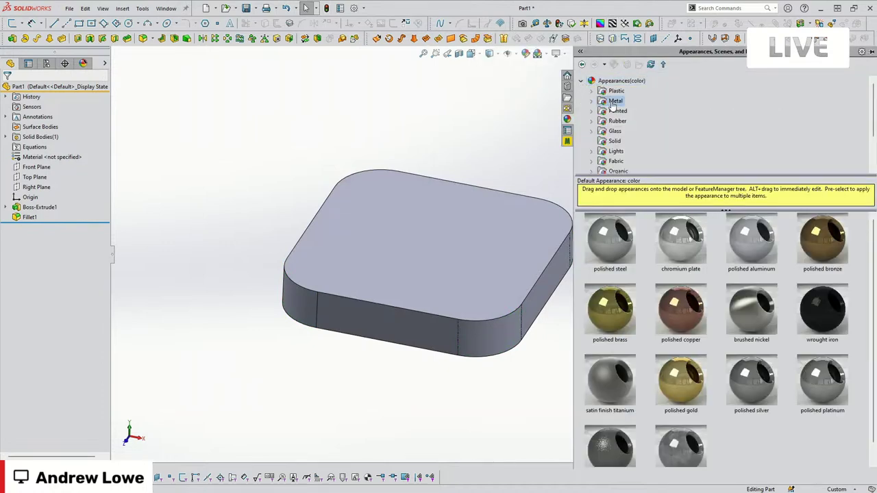
{"action": "left_click_drag", "start_coordinate": [681, 240], "coordinate": [412, 252]}
{"action": "left_click", "coordinate": [419, 260]}
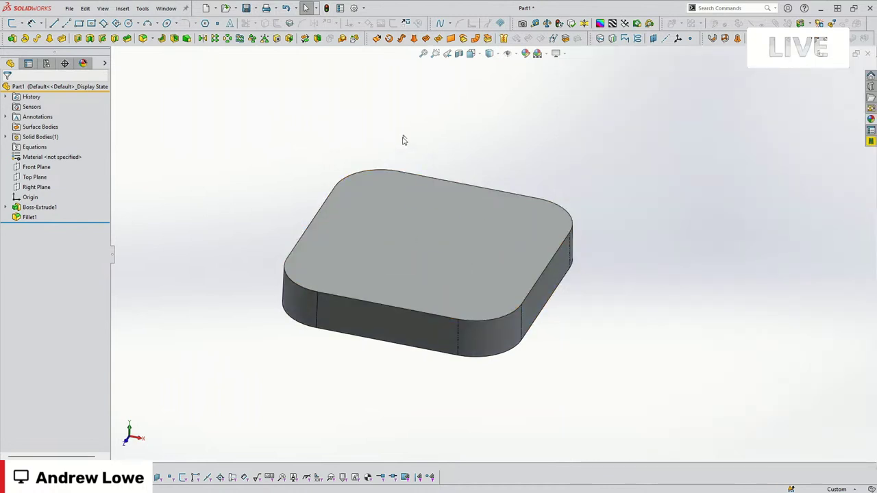
Enable RealView Graphics for realistic reflective rendering of the block
{"action": "left_click", "coordinate": [555, 53]}
{"action": "left_click", "coordinate": [584, 66]}
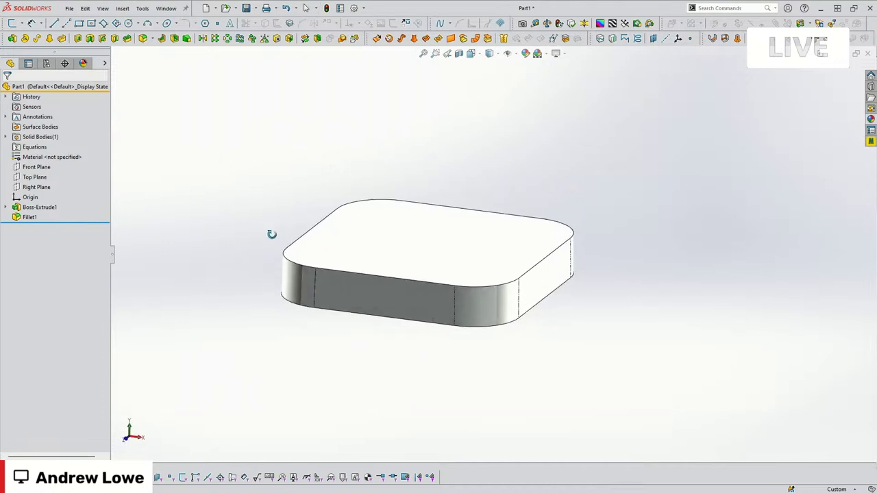
{"action": "scroll", "coordinate": [315, 308], "scroll_direction": "down", "scroll_amount": 3}
{"action": "scroll", "coordinate": [320, 312], "scroll_direction": "down", "scroll_amount": 3}
{"action": "mouse_move", "coordinate": [319, 313]}
{"action": "middle_mouse_down"}
{"action": "mouse_move", "coordinate": [319, 323]}
{"action": "mouse_move", "coordinate": [319, 264]}
{"action": "mouse_move", "coordinate": [315, 285]}
{"action": "middle_mouse_up"}
{"action": "key", "text": "f"}
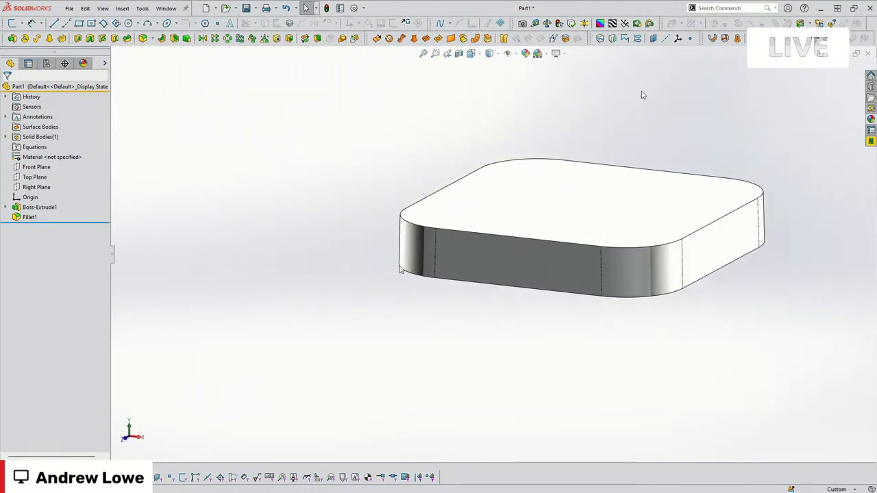
{"action": "middle_click_drag", "start_coordinate": [642, 78], "coordinate": [511, 143], "text": "ctrl"}
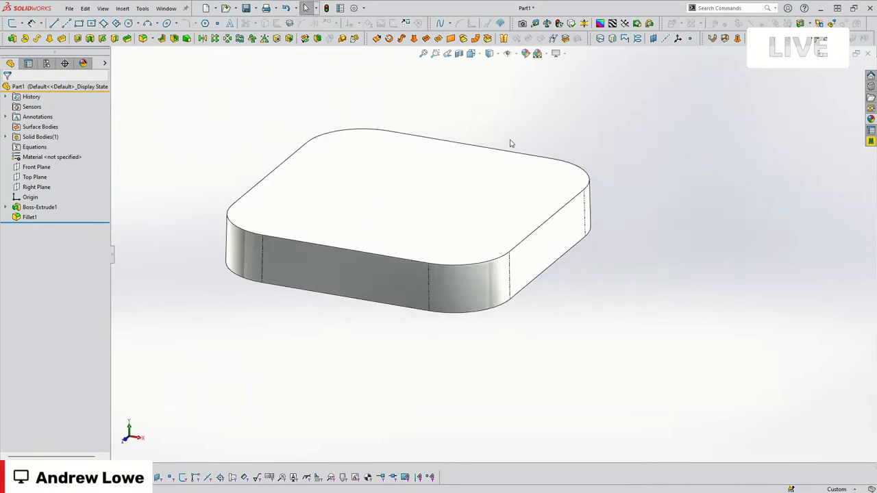
Show zebra stripes on the block, then close them and try selecting the corner faces
{"action": "left_click", "coordinate": [612, 23]}
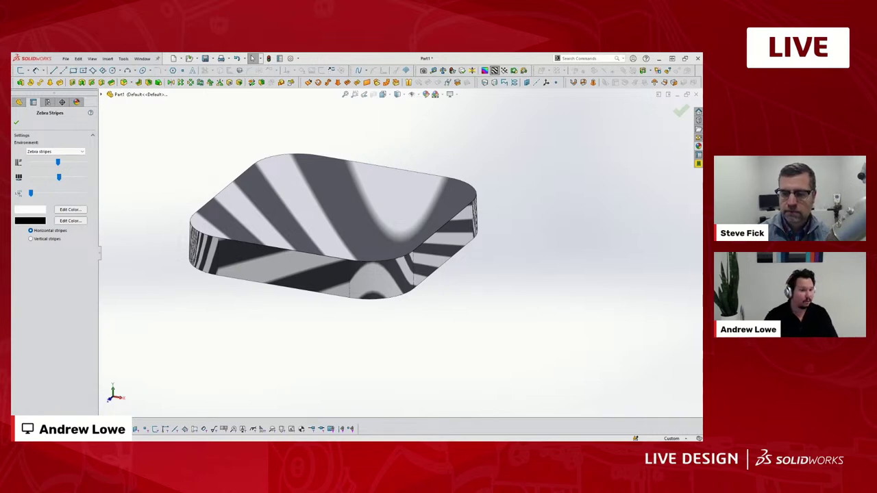
{"action": "middle_click_drag", "start_coordinate": [335, 205], "coordinate": [338, 226]}
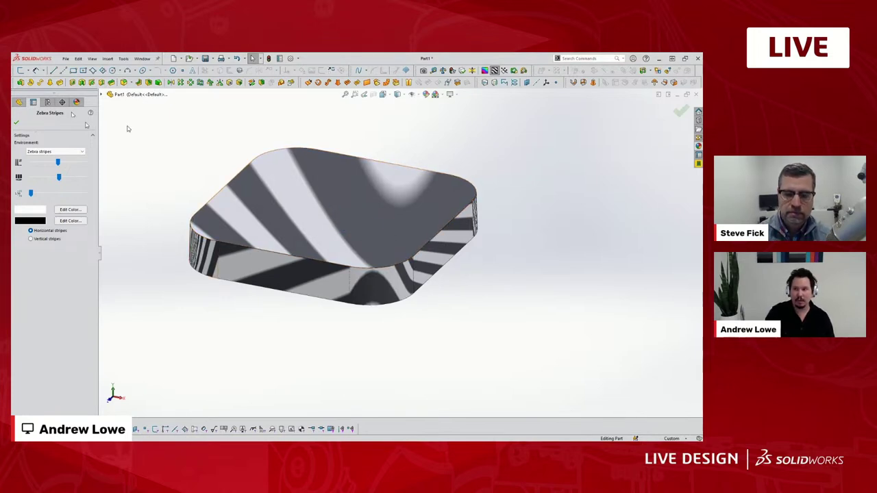
{"action": "key", "text": "Return"}
{"action": "left_click", "coordinate": [373, 285]}
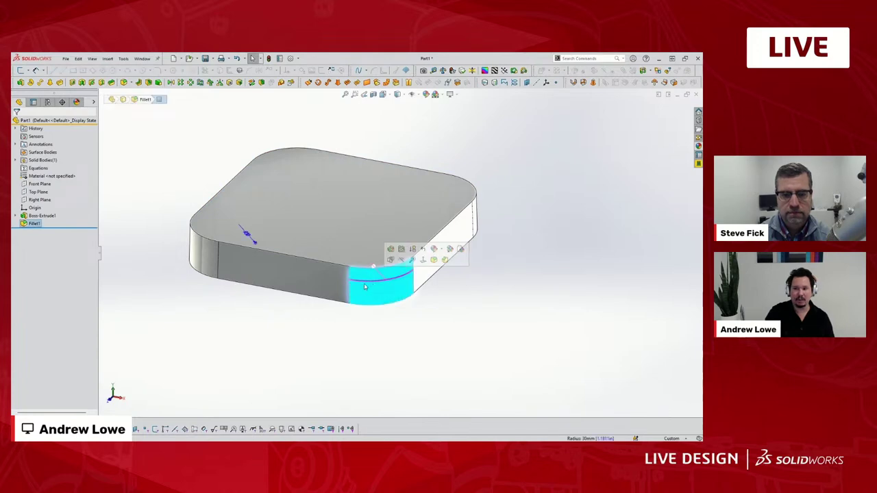
{"action": "left_click", "coordinate": [322, 287]}
{"action": "left_click", "coordinate": [204, 257]}
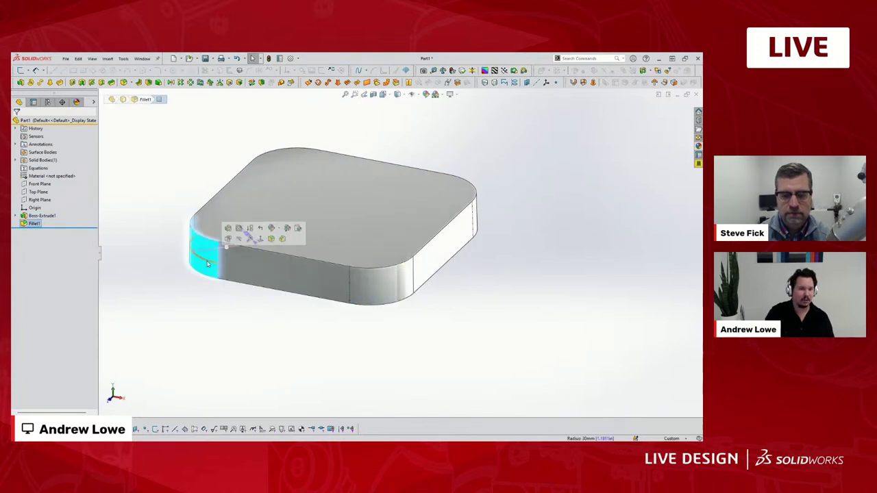
{"action": "left_click", "coordinate": [213, 307]}
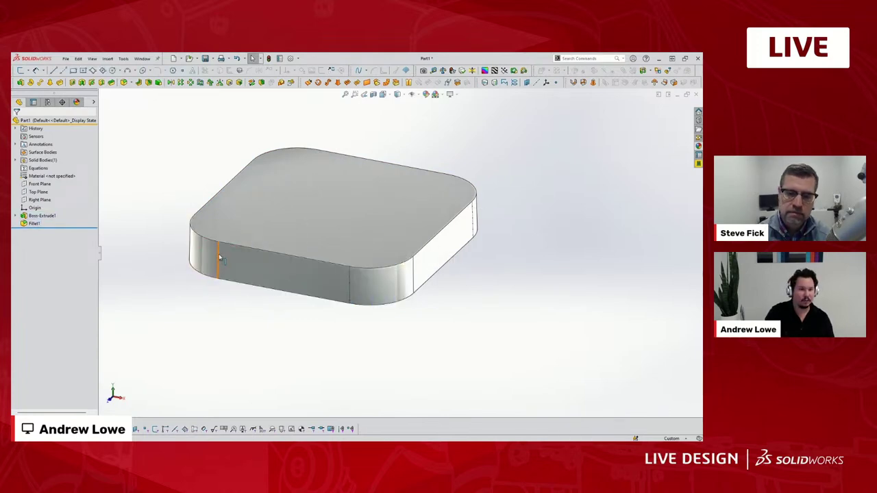
Reapply zebra stripes and zoom in where the stripes kink at the 30 mm fillet
{"action": "left_click", "coordinate": [494, 71]}
{"action": "middle_click_drag", "start_coordinate": [346, 306], "coordinate": [250, 309]}
{"action": "scroll", "coordinate": [250, 312], "scroll_direction": "down", "scroll_amount": 1}
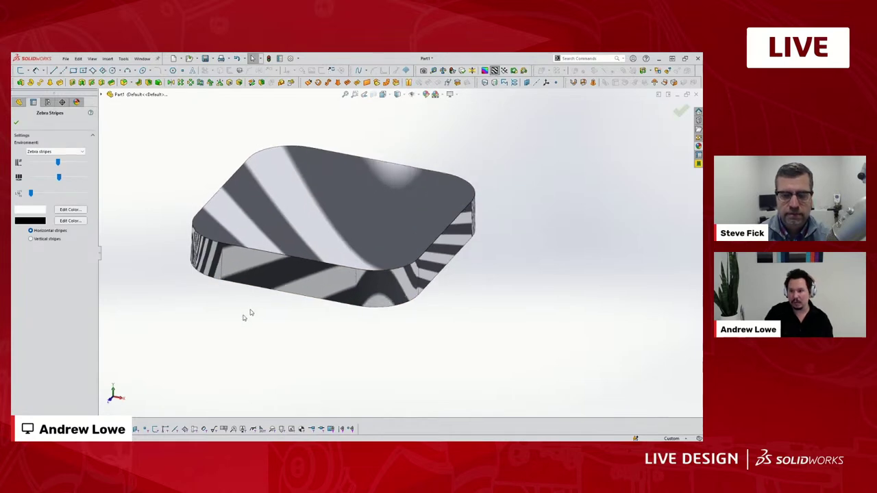
{"action": "scroll", "coordinate": [370, 294], "scroll_direction": "down", "scroll_amount": 3}
{"action": "scroll", "coordinate": [361, 279], "scroll_direction": "down", "scroll_amount": 2}
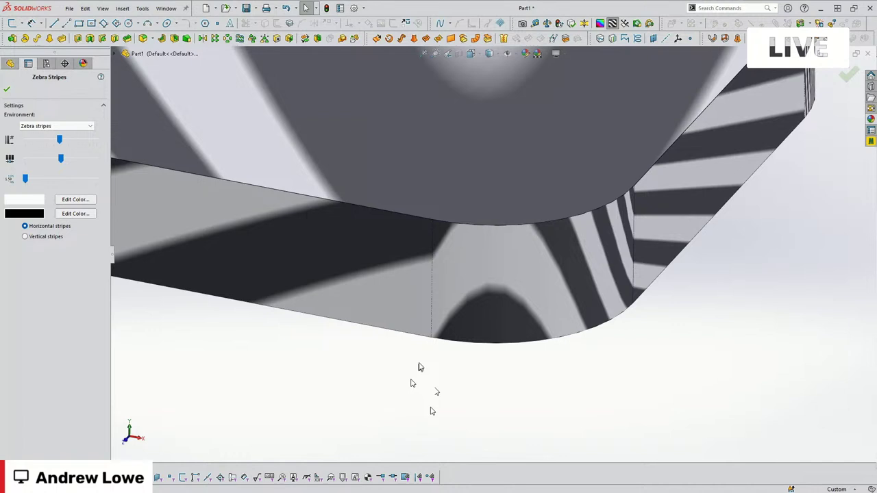
{"action": "key", "text": "Return"}
{"action": "middle_click_drag", "start_coordinate": [416, 356], "coordinate": [415, 343]}
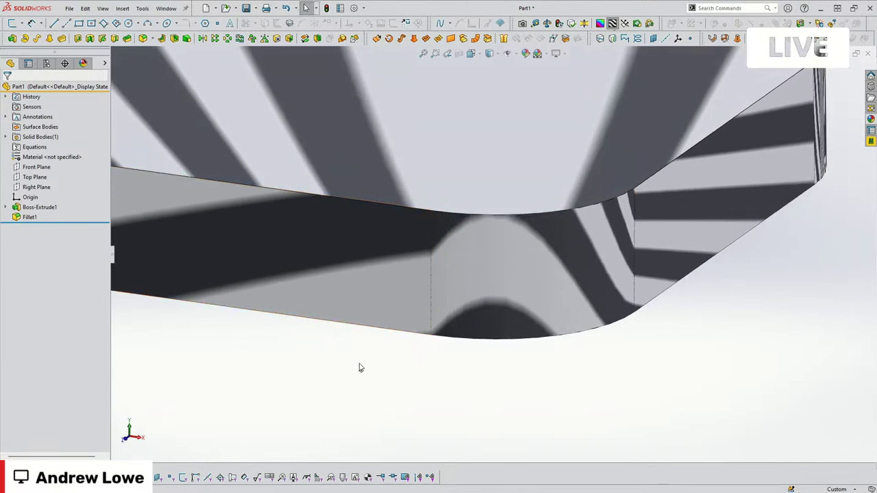
{"action": "scroll", "coordinate": [357, 370], "scroll_direction": "up", "scroll_amount": 5}
Turn off zebra stripes and convert the top face's edges into a new sketch
{"action": "left_click", "coordinate": [612, 23]}
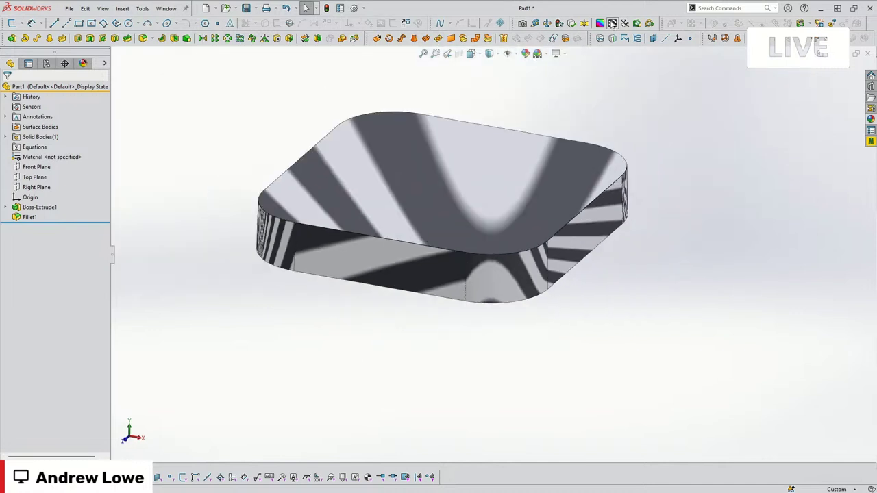
{"action": "middle_click_drag", "start_coordinate": [493, 195], "coordinate": [494, 212]}
{"action": "left_click", "coordinate": [476, 218]}
{"action": "left_click", "coordinate": [528, 180]}
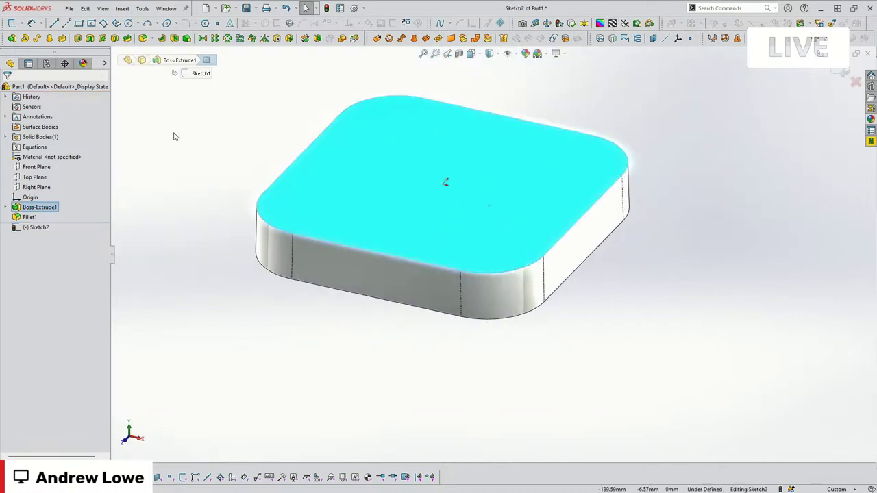
{"action": "left_click", "coordinate": [246, 23]}
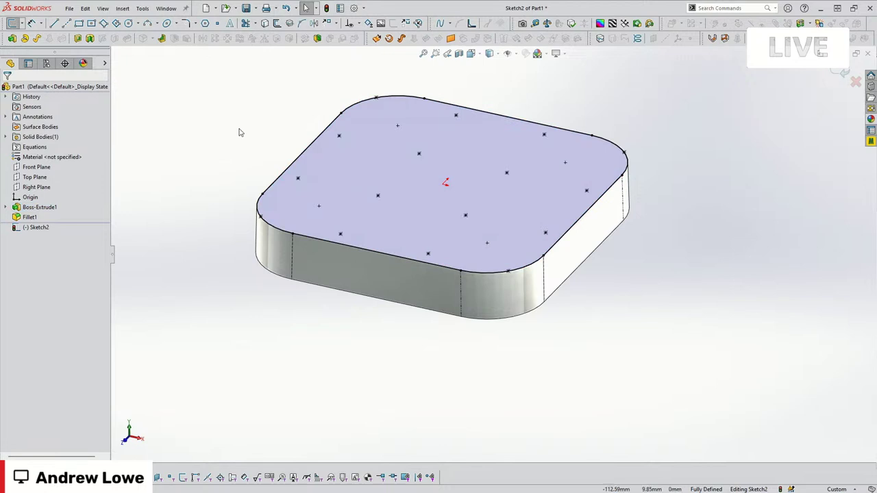
Select the front edge line, front corner arc and right edge line of the outline
{"action": "left_click", "coordinate": [377, 273]}
{"action": "left_click", "coordinate": [472, 299], "text": "ctrl"}
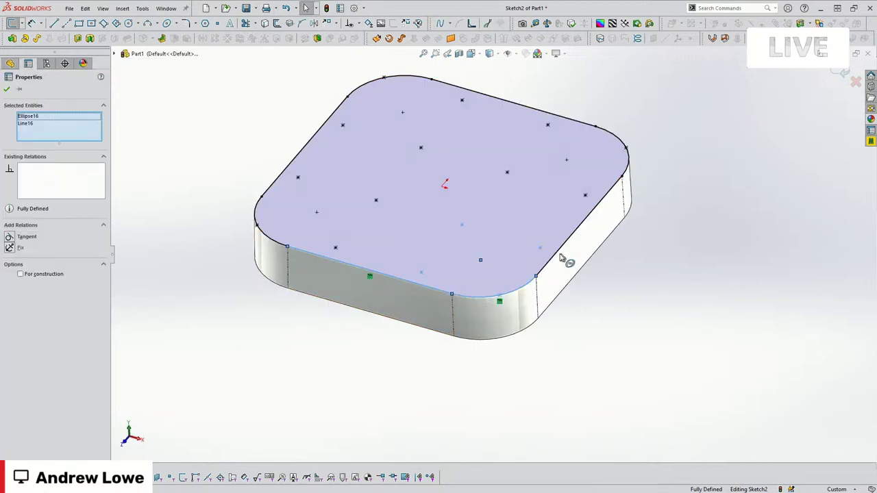
{"action": "left_click", "coordinate": [561, 257], "text": "ctrl"}
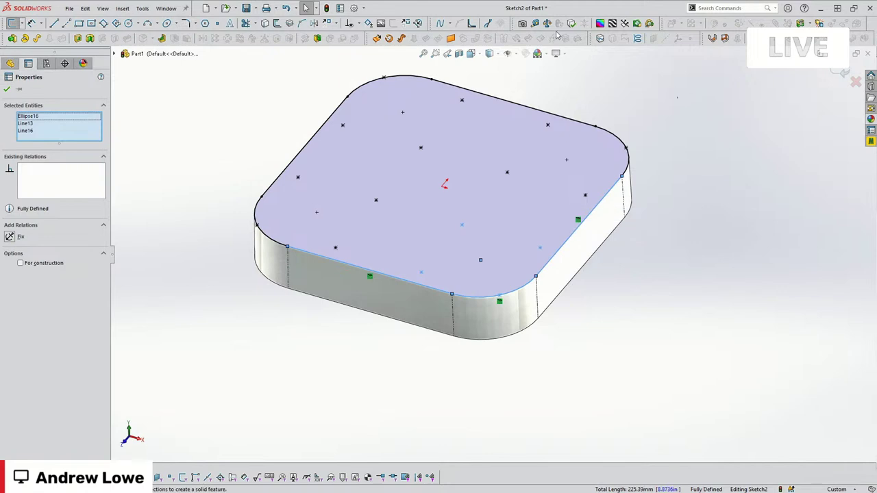
{"action": "middle_click_drag", "start_coordinate": [631, 297], "coordinate": [625, 333]}
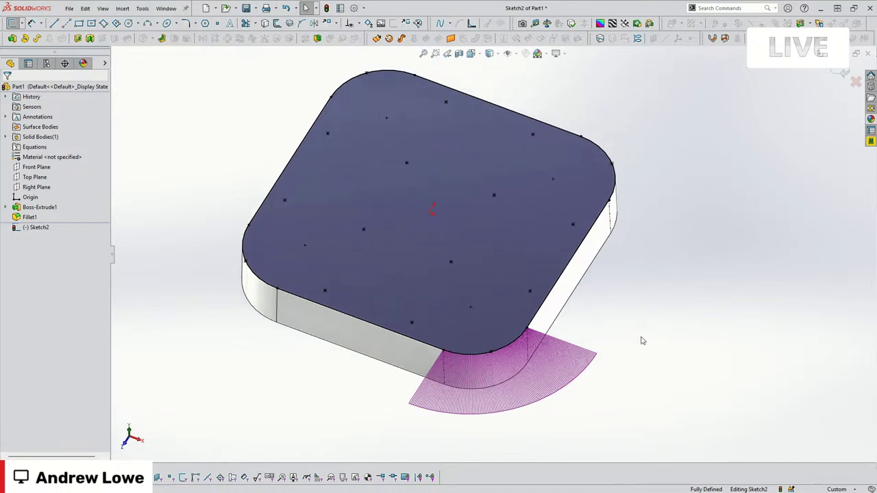
Pan to the front corner, select the elliptical corner arc and hide its curvature comb
{"action": "key", "text": "ctrl+Left"}
{"action": "key", "text": "ctrl+Down"}
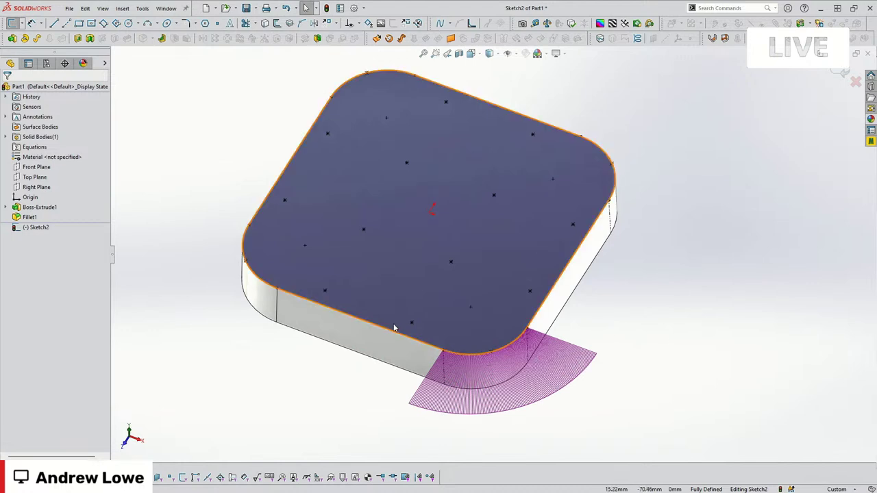
{"action": "left_click", "coordinate": [488, 358]}
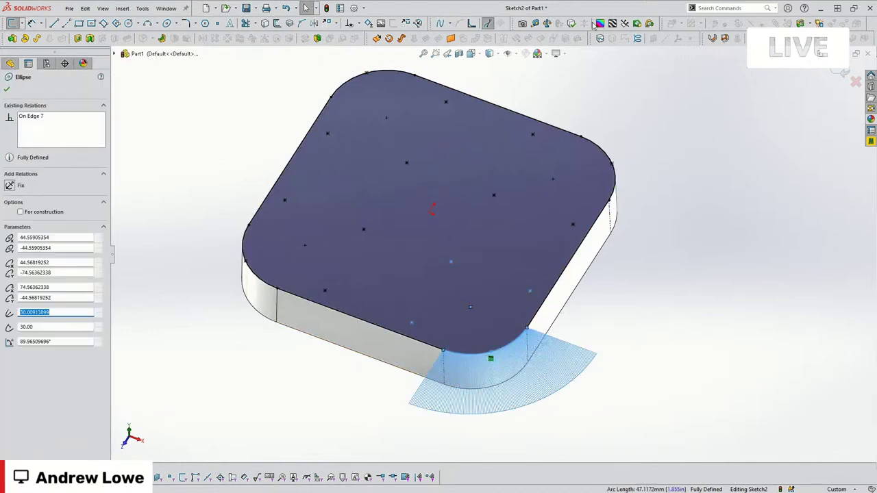
{"action": "left_click", "coordinate": [488, 24]}
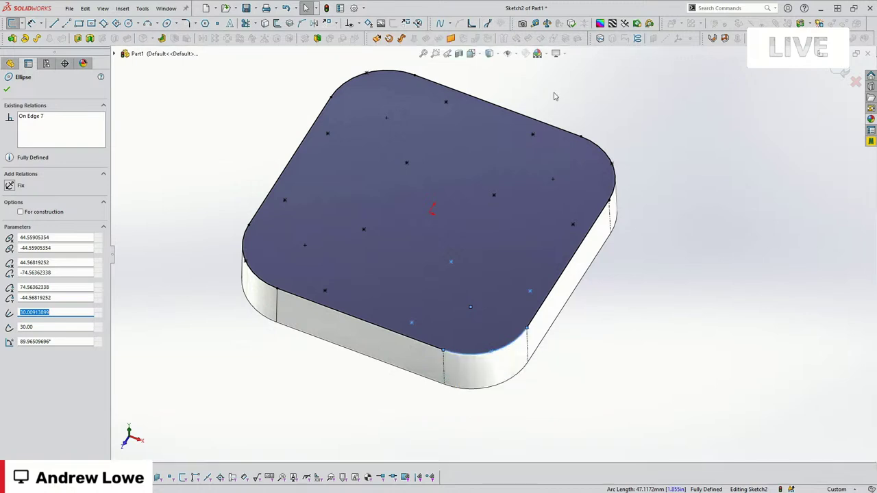
{"action": "right_click", "coordinate": [518, 348]}
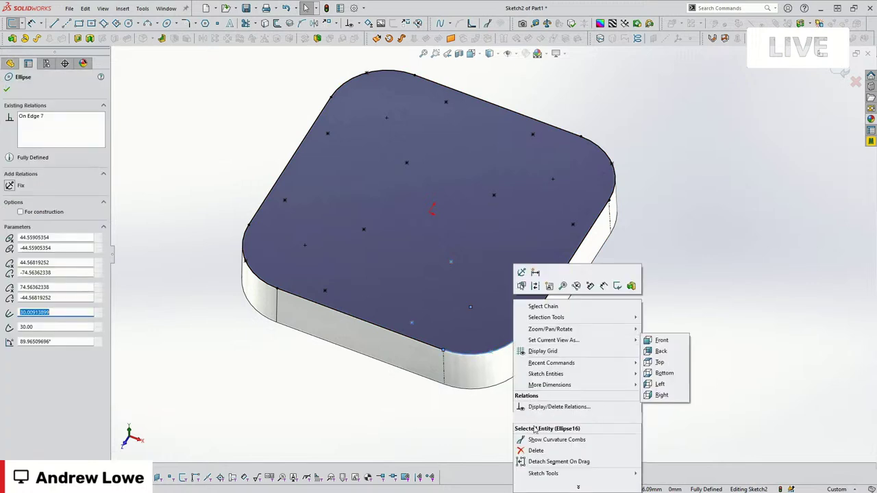
{"action": "key", "text": "Escape"}
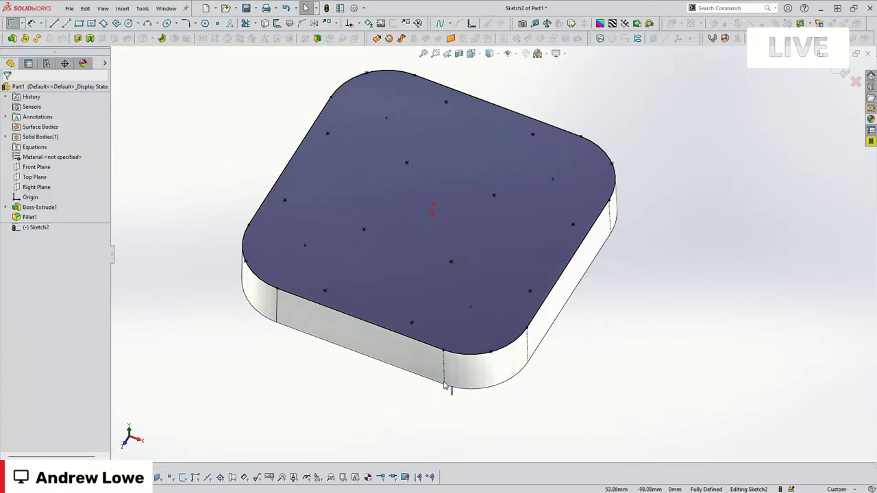
{"action": "left_click", "coordinate": [456, 356]}
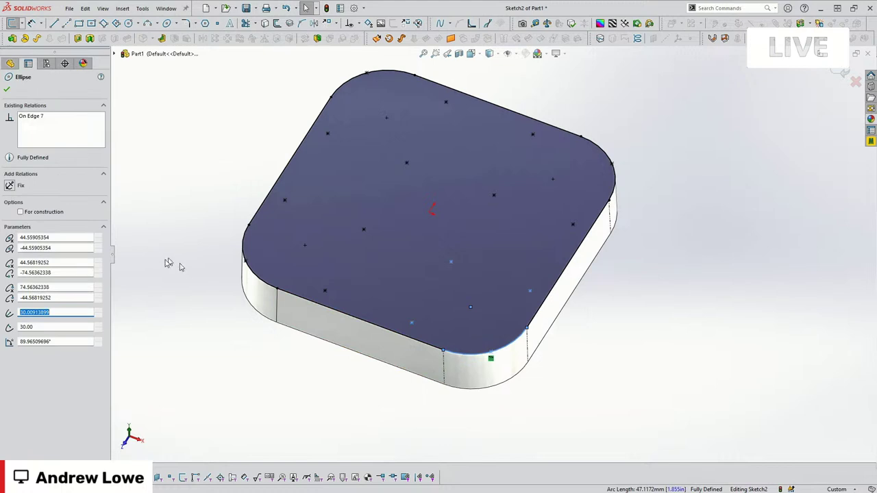
Reselect the front corner arc, show its curvature comb, and orbit to view it
{"action": "scroll", "coordinate": [480, 342], "scroll_direction": "up", "scroll_amount": 3}
{"action": "key", "text": "Escape"}
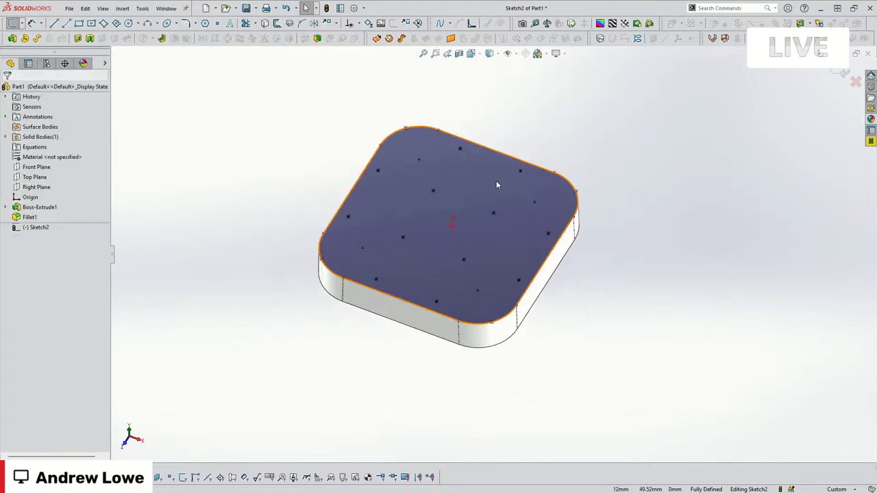
{"action": "left_click", "coordinate": [481, 322]}
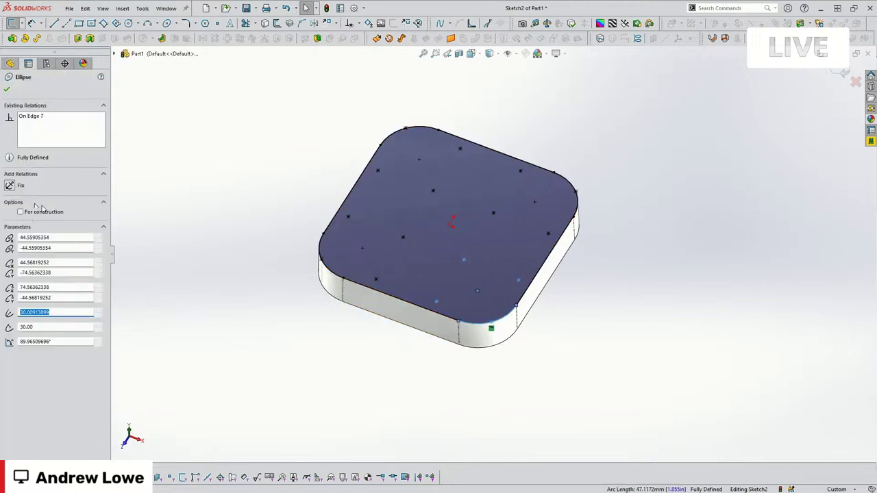
{"action": "key", "text": "Escape"}
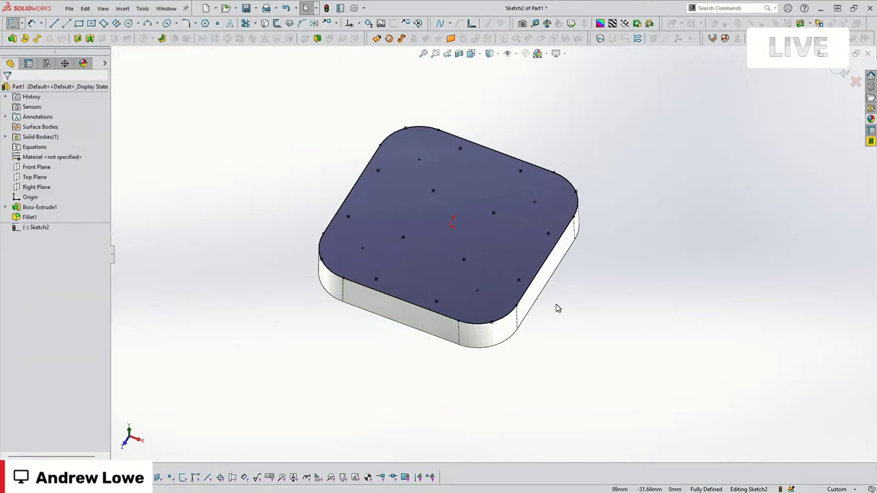
{"action": "scroll", "coordinate": [542, 307], "scroll_direction": "down", "scroll_amount": 3}
{"action": "left_click", "coordinate": [449, 332]}
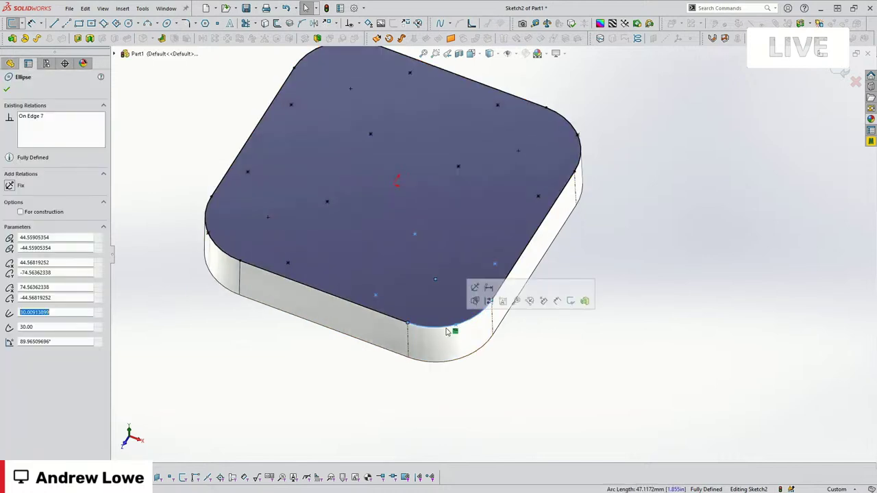
{"action": "left_click", "coordinate": [488, 23]}
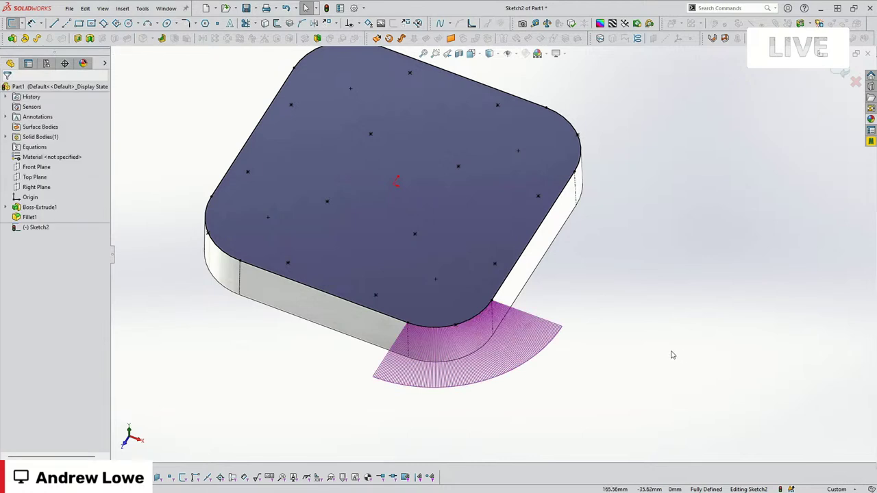
{"action": "middle_click_drag", "start_coordinate": [677, 354], "coordinate": [487, 427]}
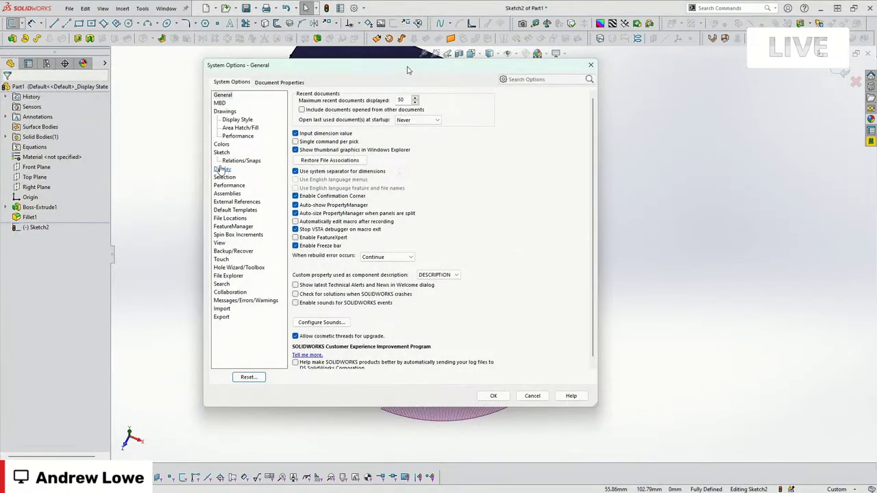
Uncheck 'Show curvature comb bounding curve' on the Sketch options page and apply
{"action": "left_click", "coordinate": [221, 152]}
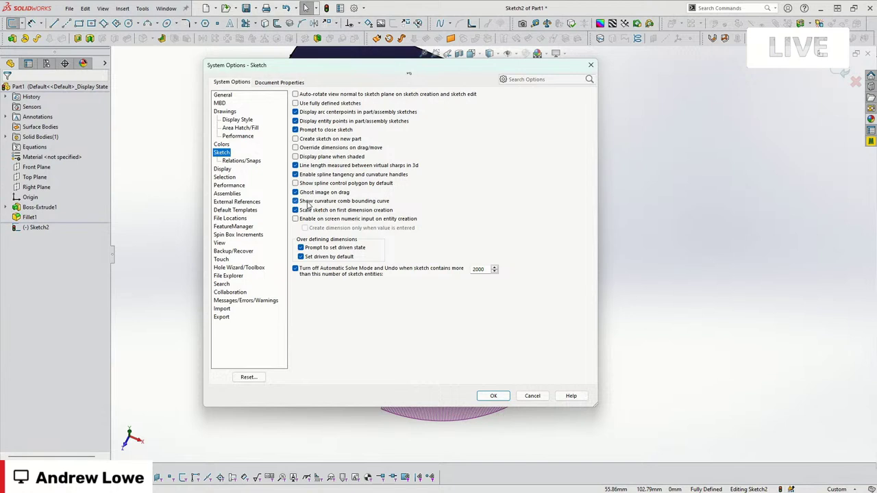
{"action": "left_click", "coordinate": [307, 201]}
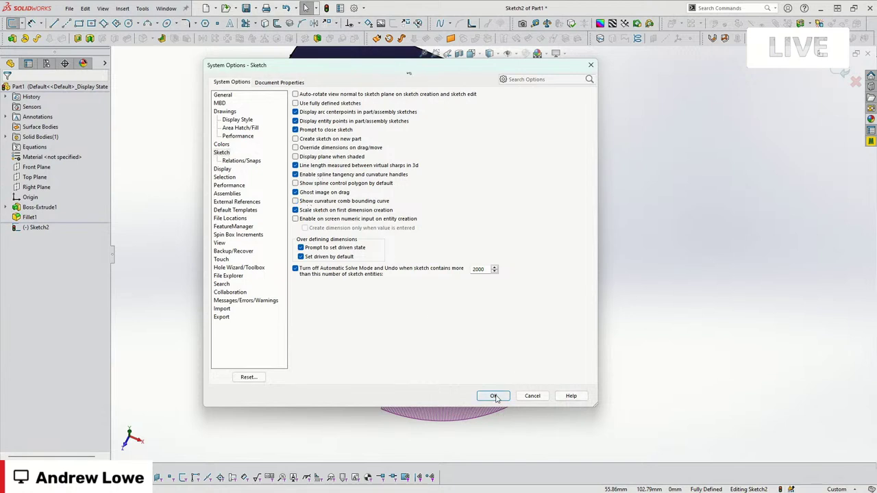
{"action": "left_click", "coordinate": [493, 396]}
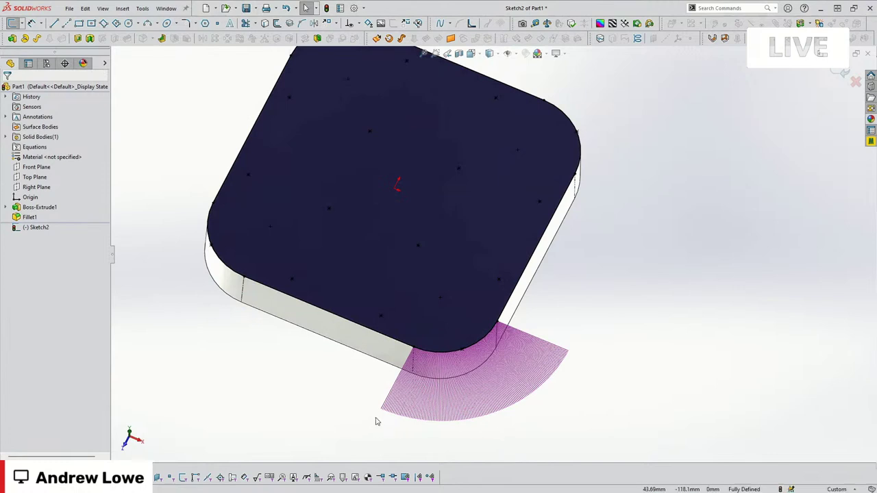
Select the corner arc to review its comb, then revisit and close the Sketch options
{"action": "left_click", "coordinate": [450, 363]}
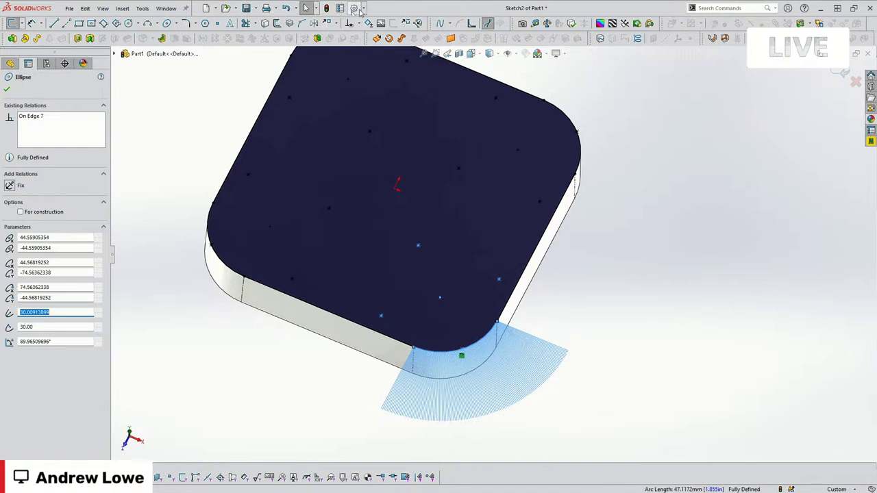
{"action": "left_click", "coordinate": [365, 8]}
{"action": "left_click", "coordinate": [369, 21]}
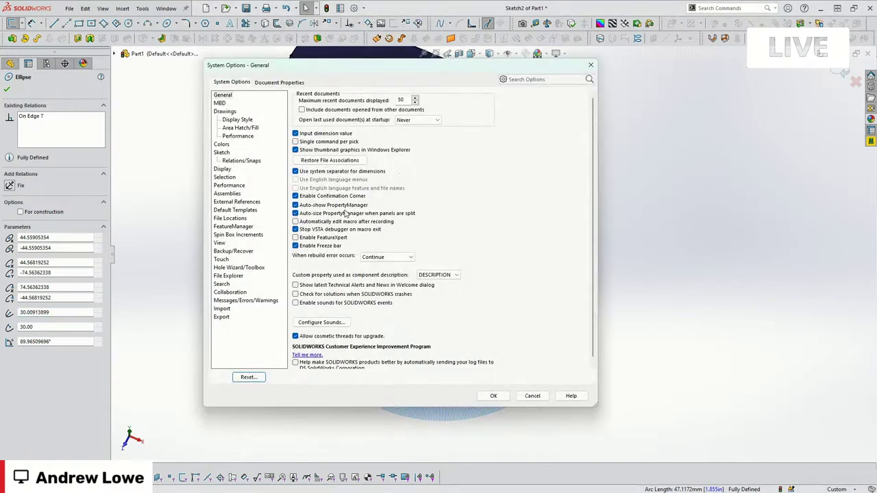
{"action": "left_click", "coordinate": [245, 152]}
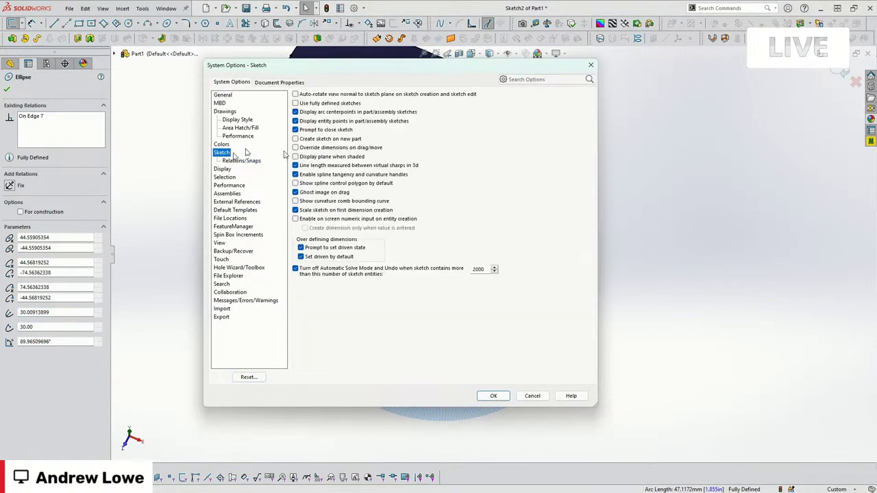
{"action": "left_click", "coordinate": [493, 395]}
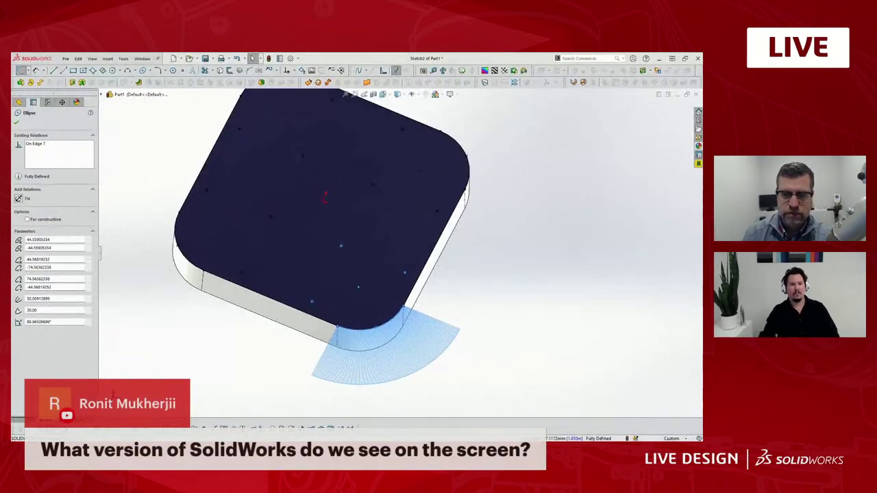
{"action": "left_click", "coordinate": [466, 314]}
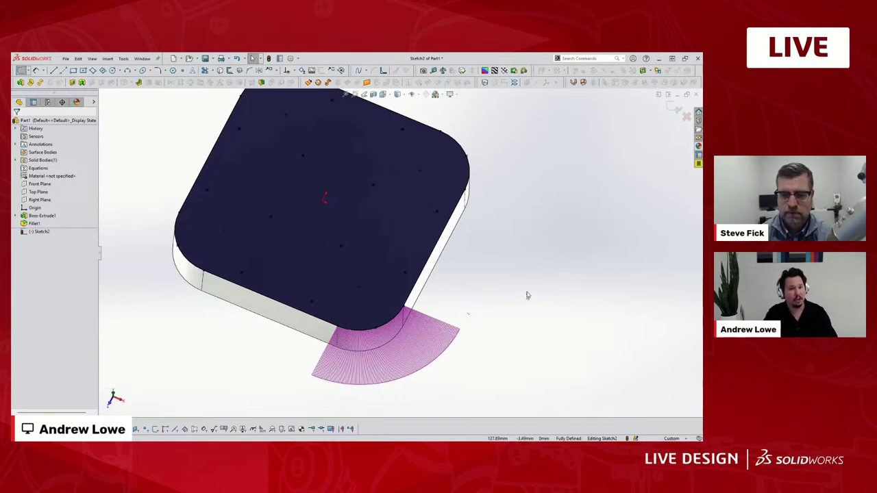
{"action": "scroll", "coordinate": [527, 291], "scroll_direction": "up", "scroll_amount": 2}
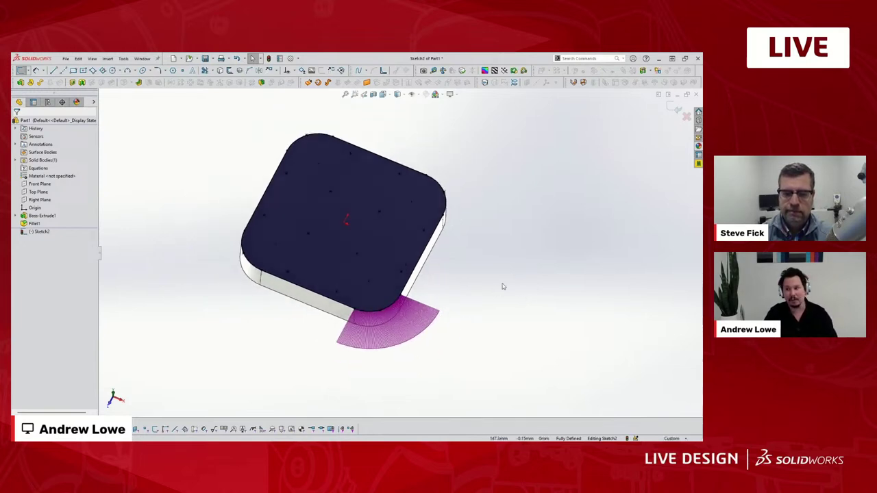
Exit the corner sketch discarding changes and set Fillet1's profile to Curvature Continuous
{"action": "left_click", "coordinate": [686, 116]}
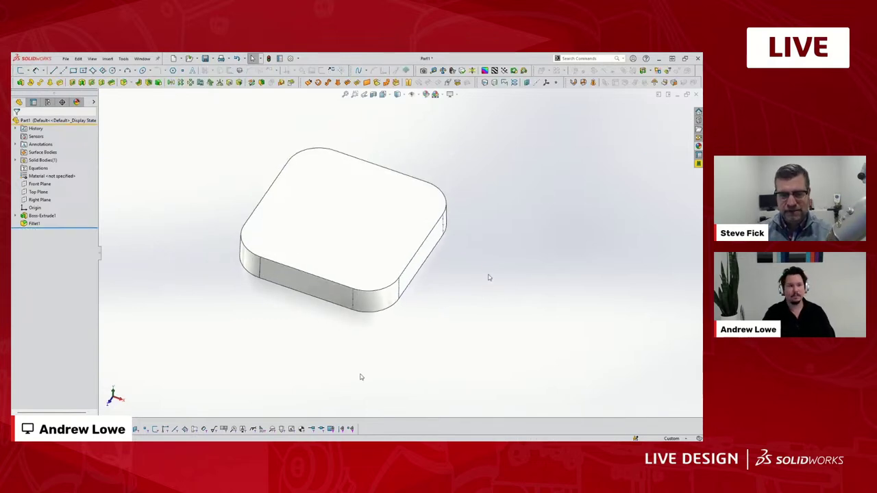
{"action": "left_click", "coordinate": [34, 224]}
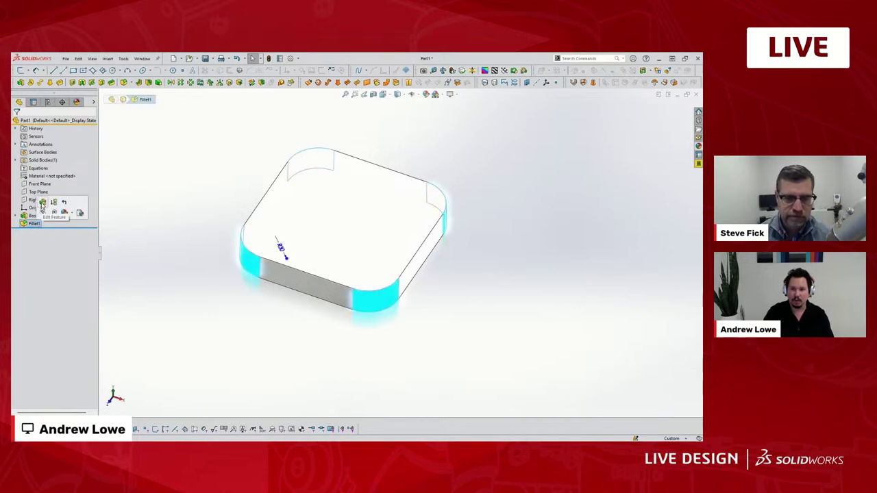
{"action": "left_click", "coordinate": [41, 203]}
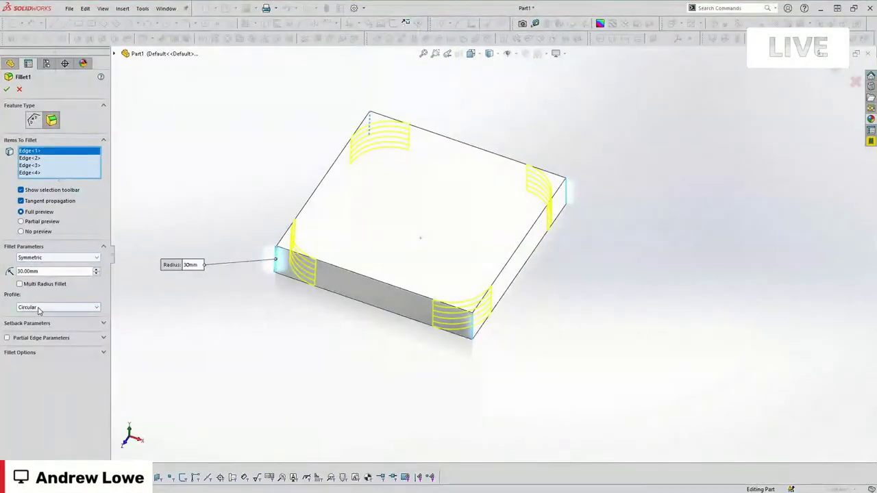
{"action": "left_click", "coordinate": [42, 297]}
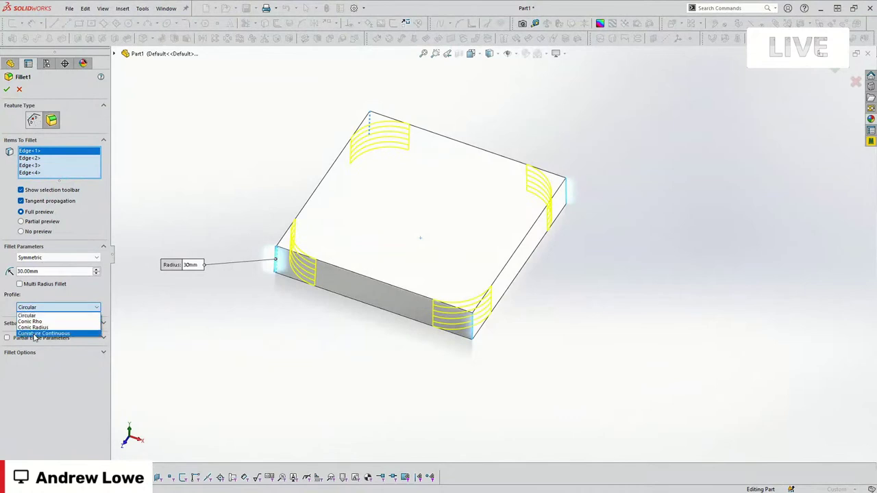
{"action": "left_click", "coordinate": [34, 333]}
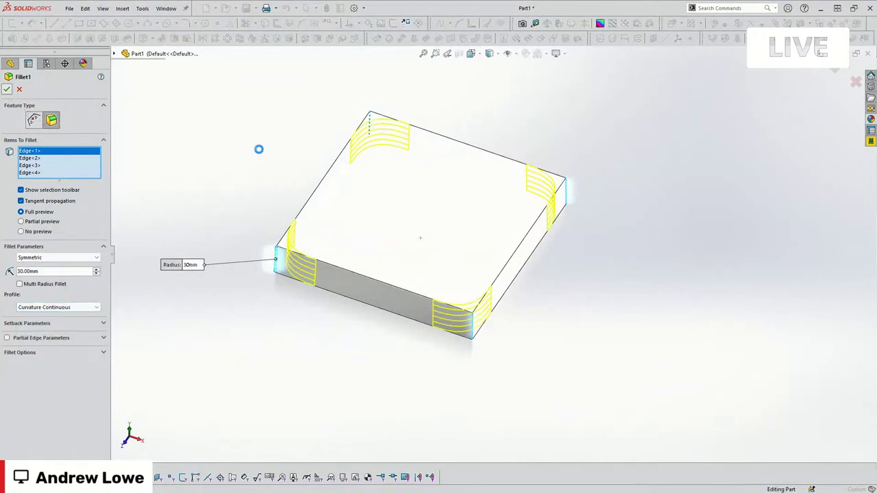
{"action": "key", "text": "Return"}
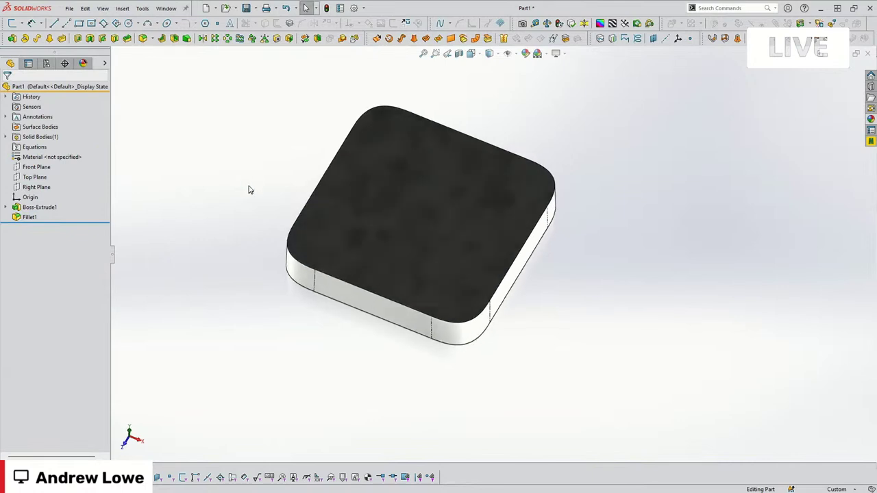
Inspect the Curvature Continuous corners with curvature shading, adjust view display, then switch curvature off
{"action": "left_click", "coordinate": [600, 23]}
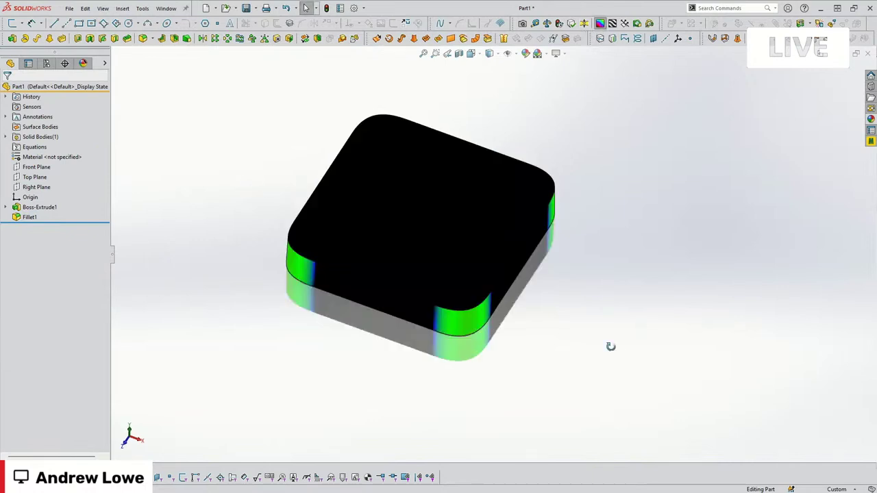
{"action": "scroll", "coordinate": [610, 346], "scroll_direction": "down", "scroll_amount": 2}
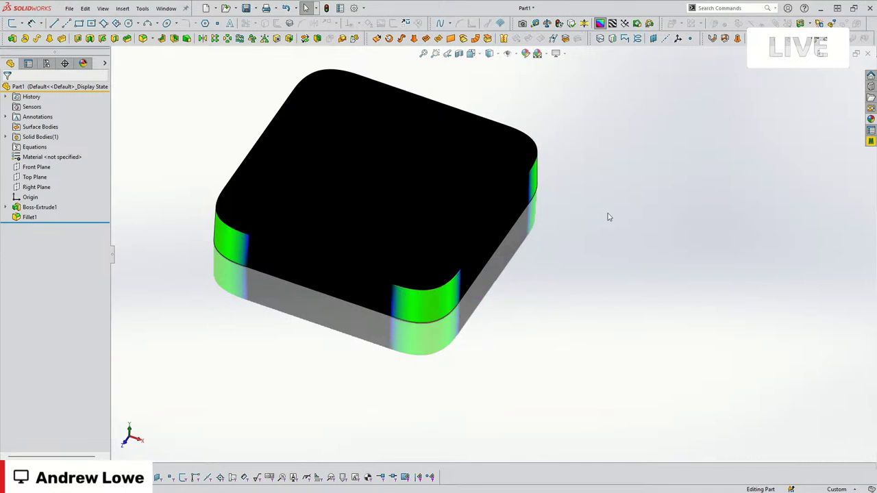
{"action": "key", "text": "c"}
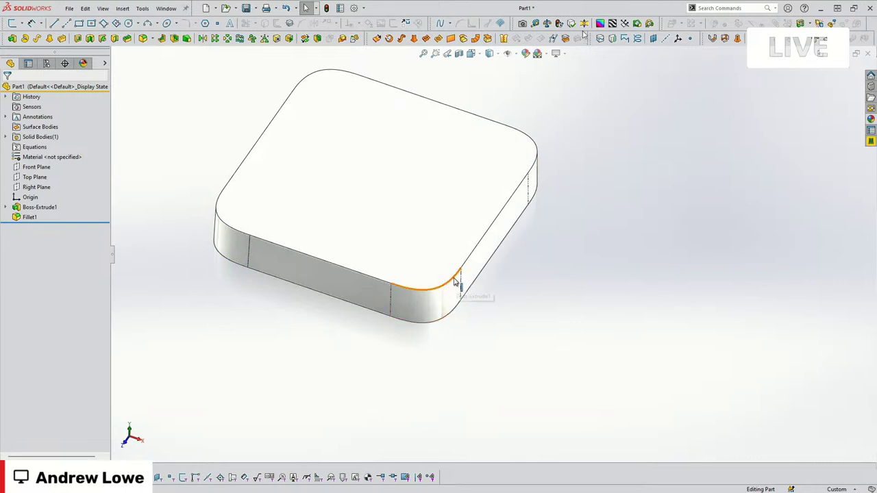
{"action": "left_click", "coordinate": [457, 278]}
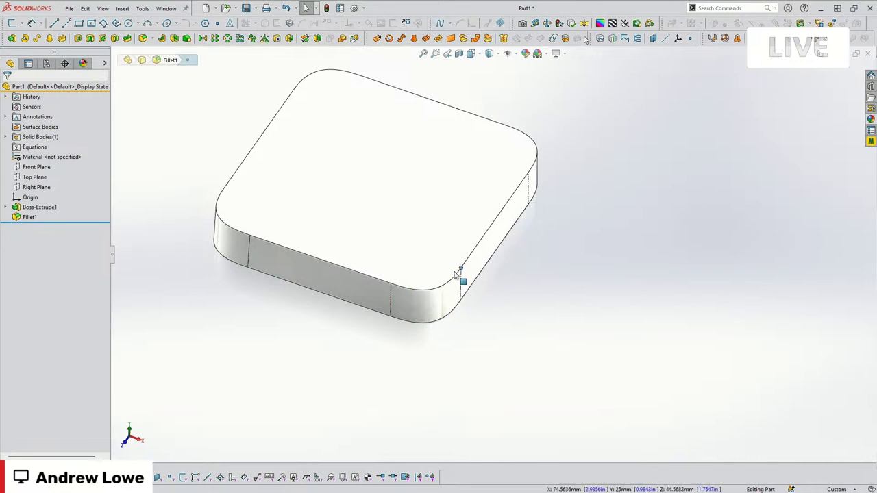
{"action": "middle_click_drag", "start_coordinate": [460, 276], "coordinate": [426, 325]}
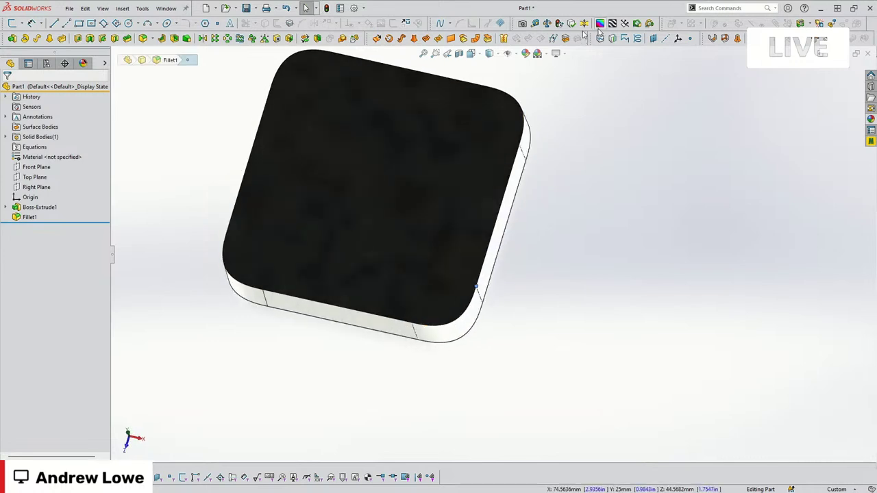
{"action": "left_click", "coordinate": [600, 24]}
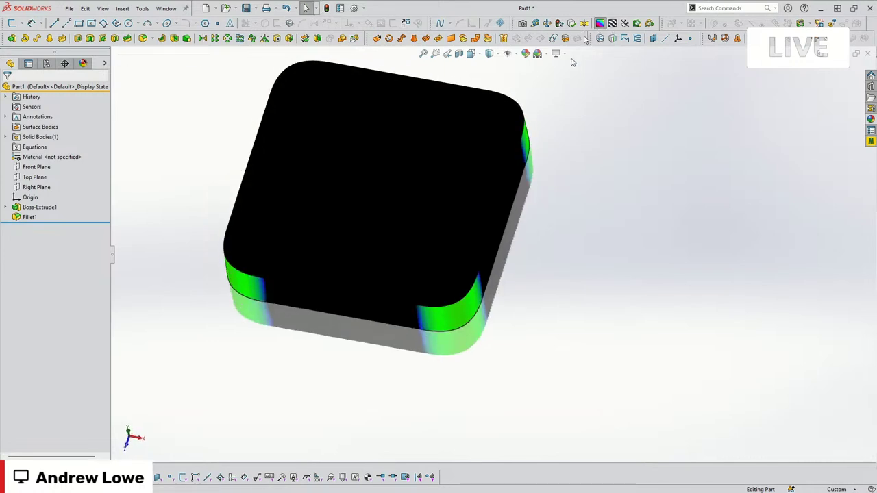
{"action": "left_click", "coordinate": [556, 53]}
{"action": "left_click", "coordinate": [586, 96]}
{"action": "left_click", "coordinate": [601, 23]}
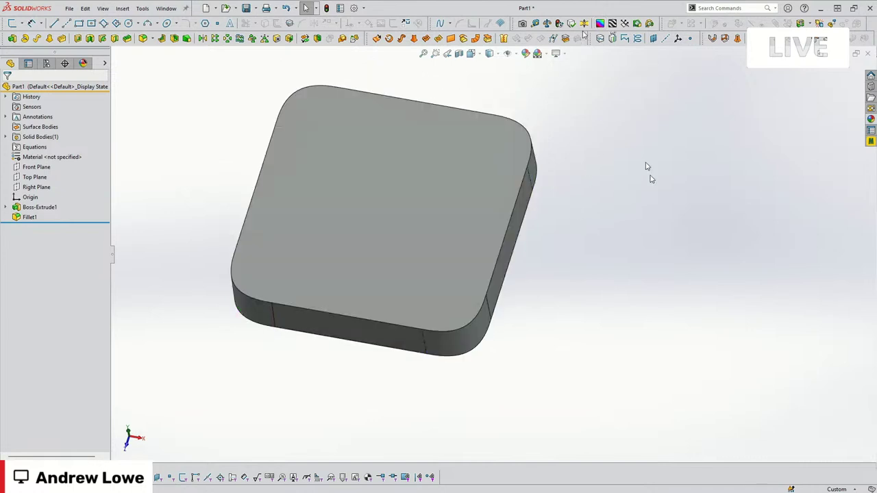
Switch Fillet1 back to a Circular profile and accept the 30 mm fillet
{"action": "left_click", "coordinate": [29, 217]}
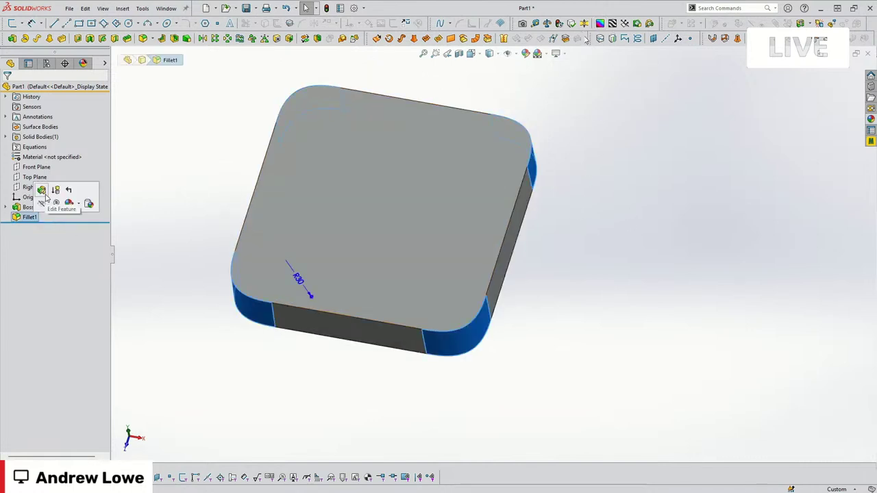
{"action": "left_click", "coordinate": [39, 192]}
{"action": "left_click", "coordinate": [58, 307]}
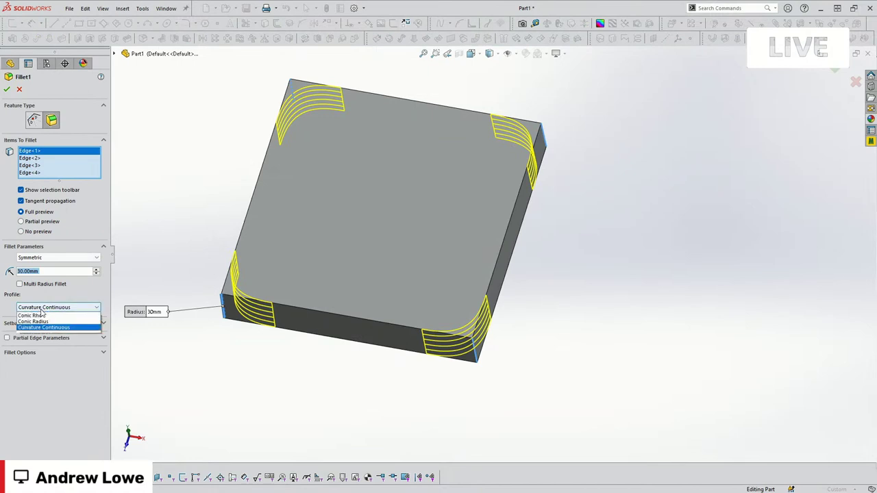
{"action": "left_click", "coordinate": [41, 317]}
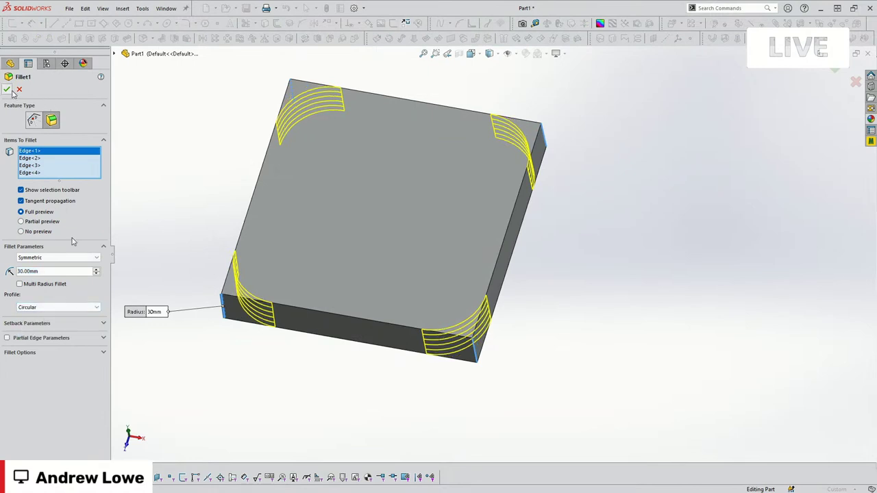
{"action": "left_click", "coordinate": [7, 89]}
Sketch on the top face, convert its outline, delete all relations, and exit Sketch3
{"action": "left_click", "coordinate": [357, 152]}
{"action": "left_click", "coordinate": [372, 140]}
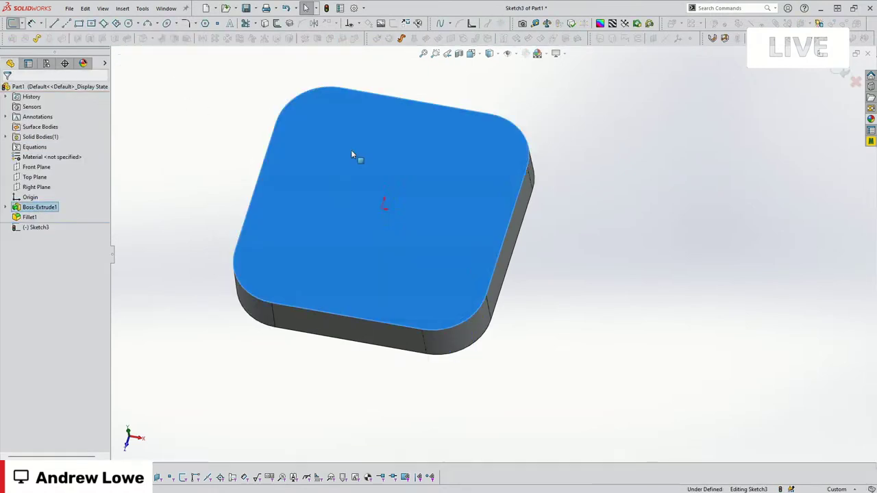
{"action": "middle_click_drag", "start_coordinate": [226, 132], "coordinate": [212, 180]}
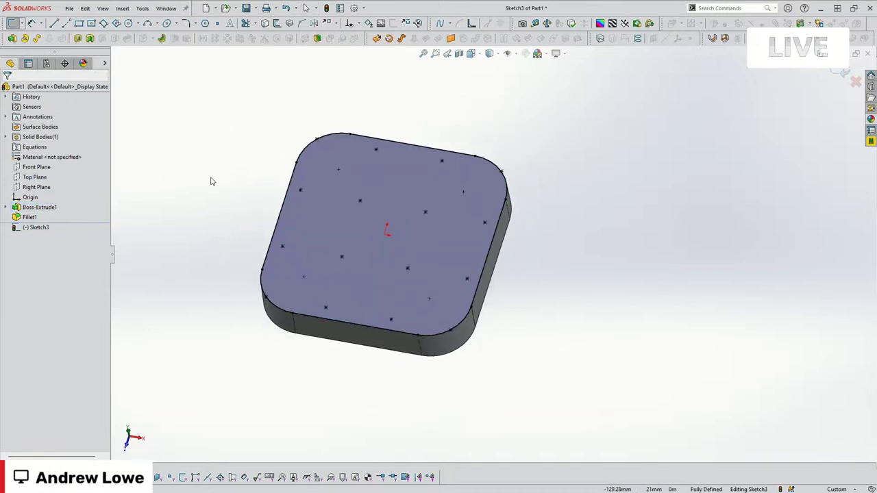
{"action": "left_click", "coordinate": [475, 182]}
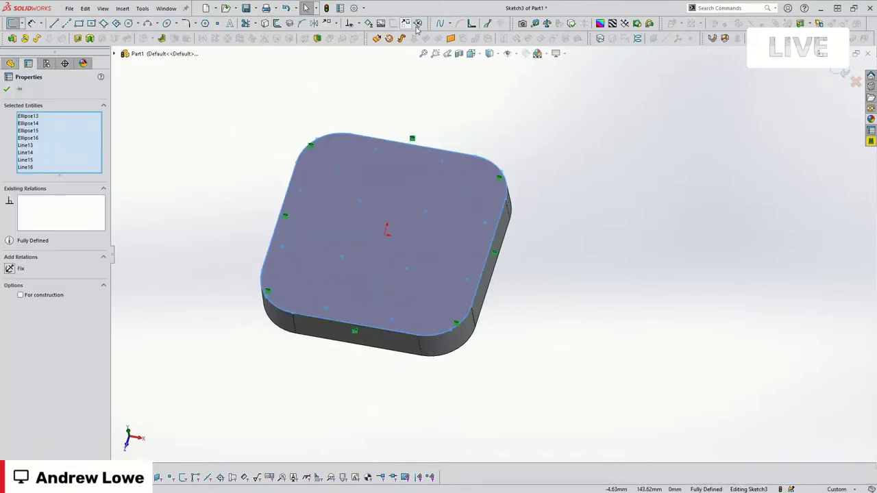
{"action": "left_click", "coordinate": [355, 23]}
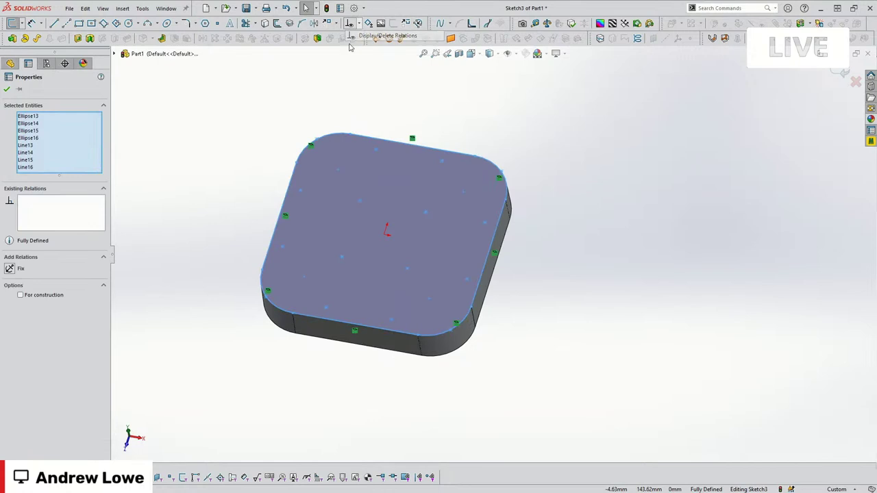
{"action": "left_click", "coordinate": [370, 35]}
{"action": "left_click", "coordinate": [75, 294]}
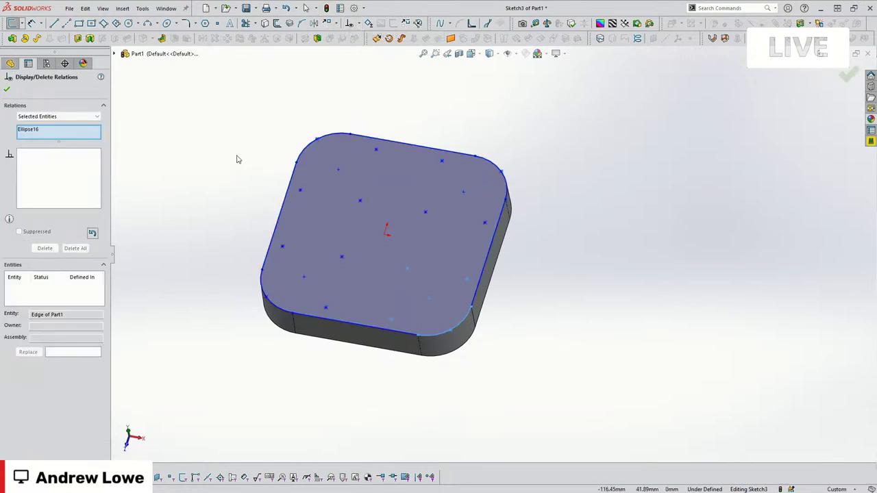
{"action": "left_click", "coordinate": [7, 89]}
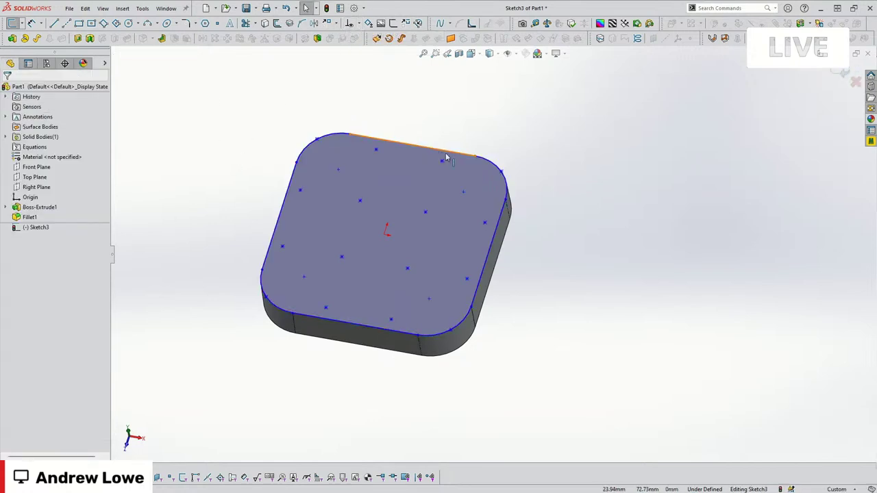
{"action": "left_click", "coordinate": [840, 71]}
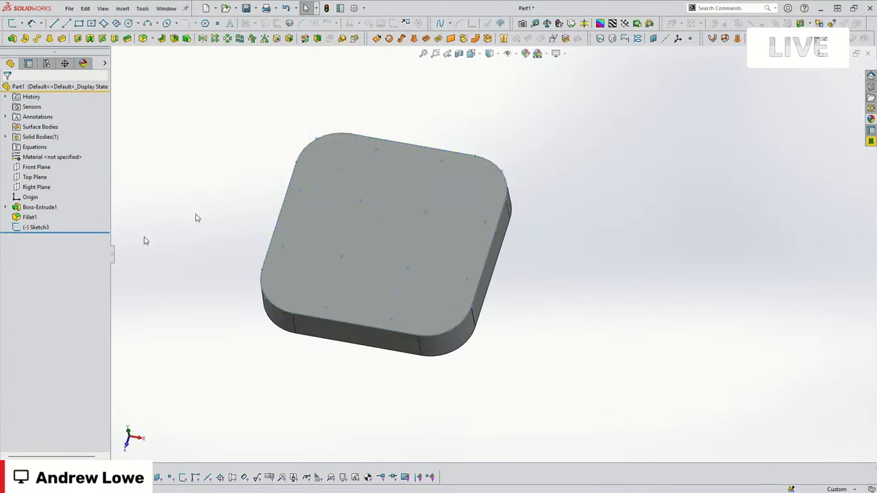
Move Sketch3 above Fillet1 and switch Fillet1 to a Curvature Continuous profile
{"action": "mouse_move", "coordinate": [34, 227]}
{"action": "left_mouse_down"}
{"action": "mouse_move", "coordinate": [96, 211]}
{"action": "mouse_move", "coordinate": [61, 216]}
{"action": "left_mouse_up"}
{"action": "left_click", "coordinate": [29, 227]}
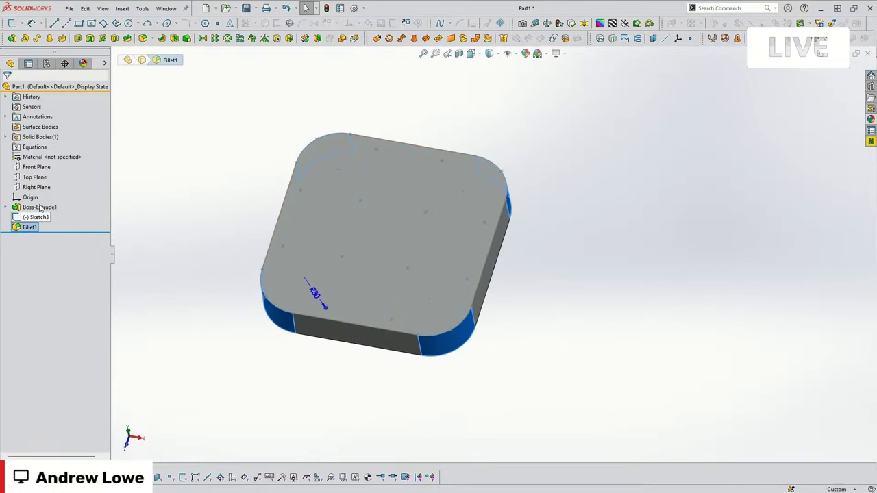
{"action": "left_click", "coordinate": [39, 210]}
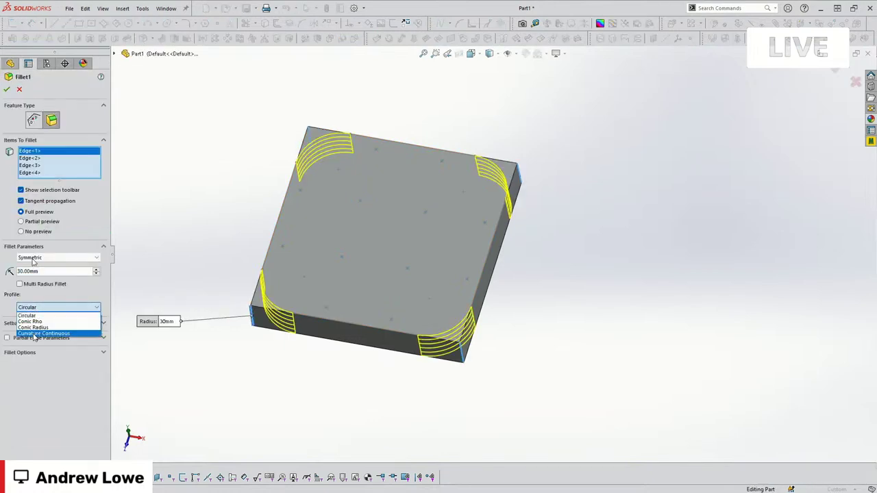
{"action": "left_click", "coordinate": [44, 334]}
{"action": "left_click", "coordinate": [6, 89]}
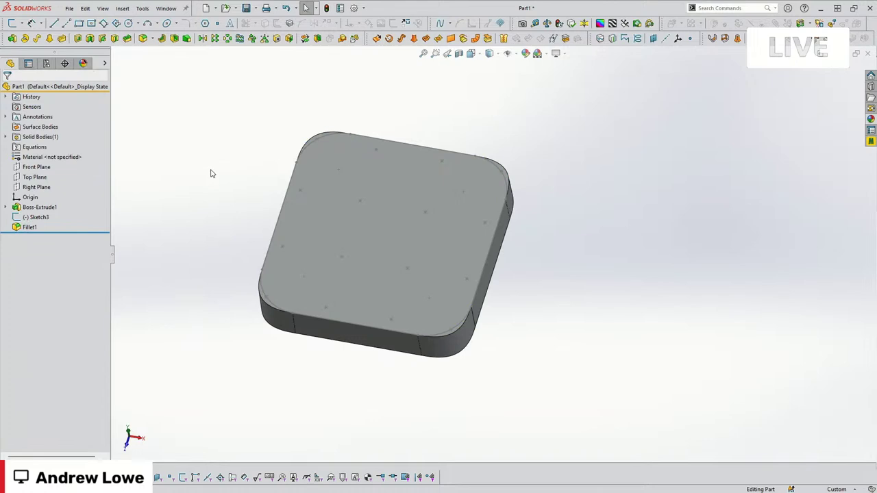
Switch to Top view, colour Sketch3 orange, and select the Top Plane
{"action": "key", "text": "space"}
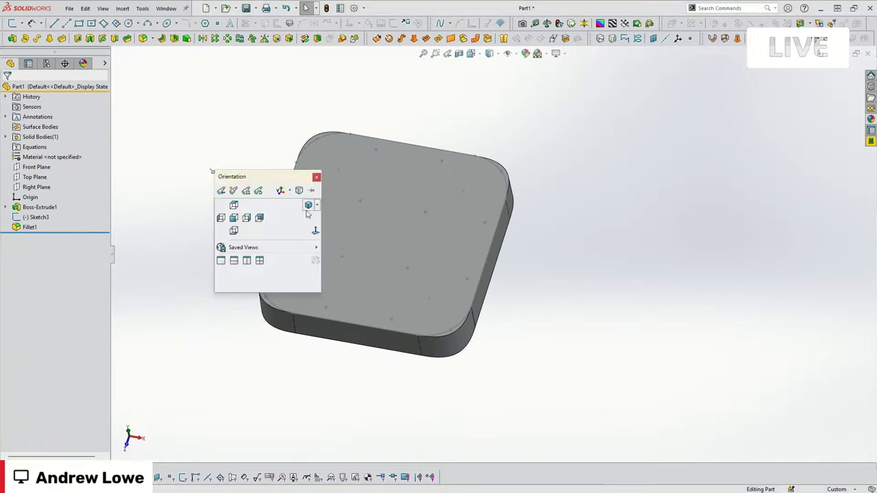
{"action": "left_click", "coordinate": [314, 230]}
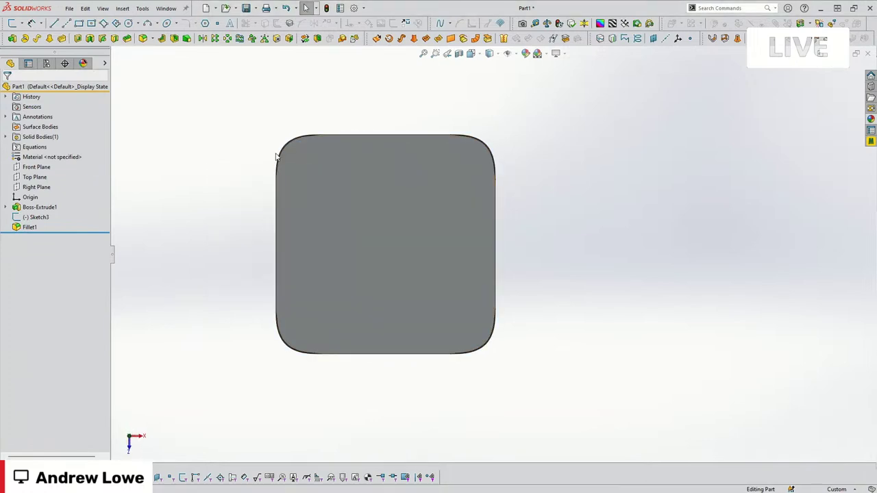
{"action": "right_click", "coordinate": [37, 218]}
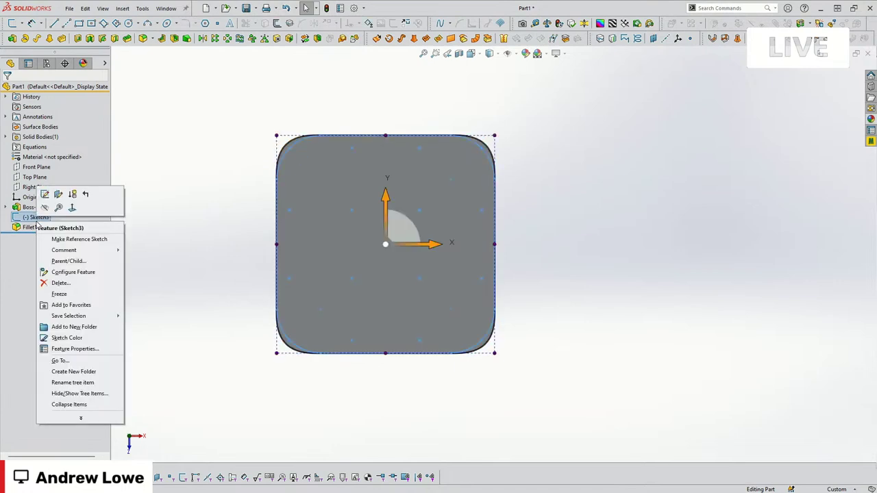
{"action": "left_click", "coordinate": [115, 337]}
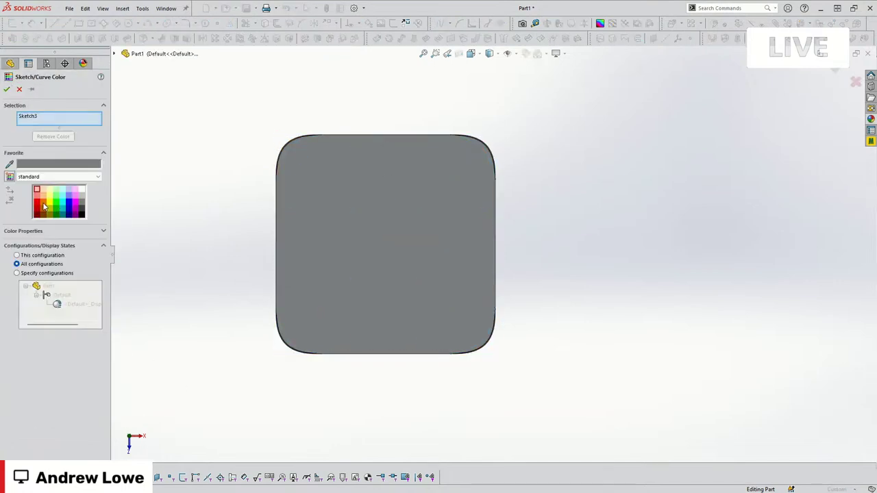
{"action": "left_click", "coordinate": [43, 206]}
{"action": "left_click", "coordinate": [7, 89]}
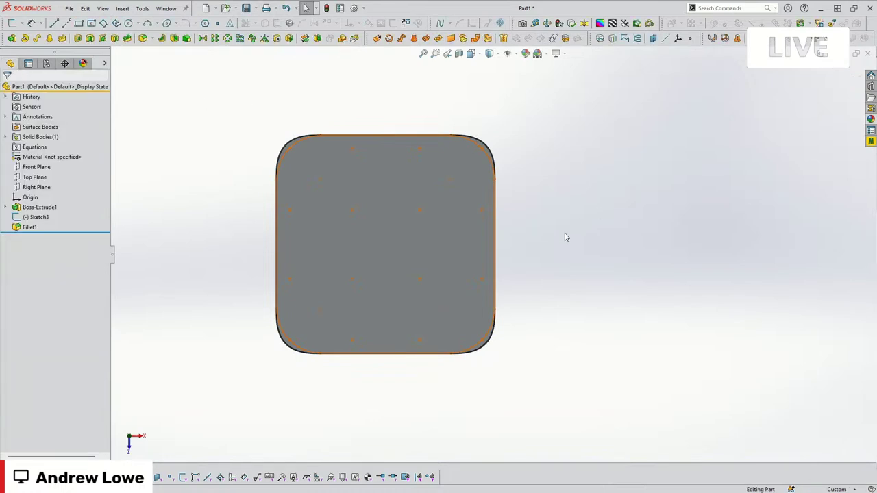
{"action": "scroll", "coordinate": [622, 267], "scroll_direction": "down", "scroll_amount": 3}
{"action": "scroll", "coordinate": [605, 266], "scroll_direction": "up", "scroll_amount": 1}
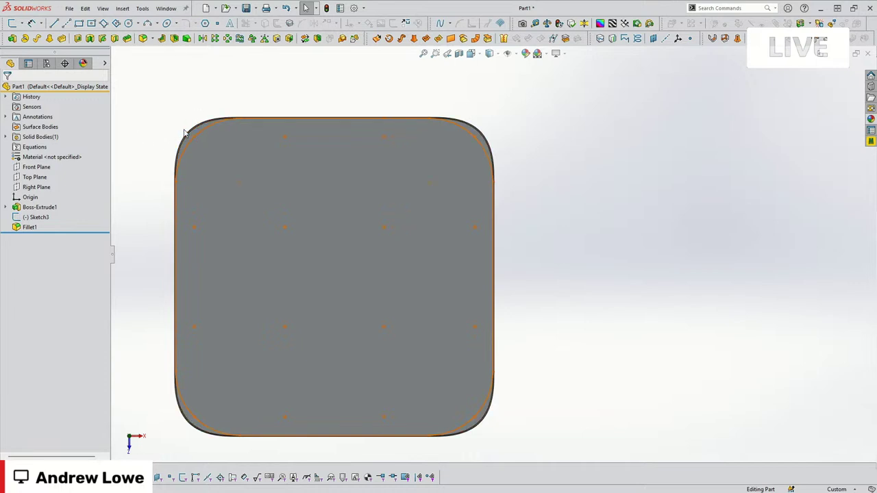
{"action": "scroll", "coordinate": [623, 244], "scroll_direction": "up", "scroll_amount": 1}
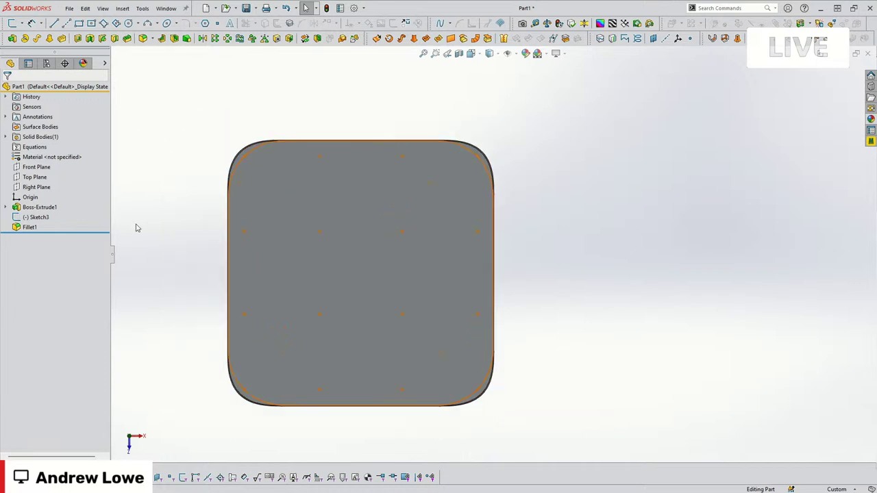
{"action": "left_click", "coordinate": [34, 176]}
Convert the top face outline into Sketch4, show the top-right corner's curvature comb, then exit
{"action": "left_click", "coordinate": [41, 162]}
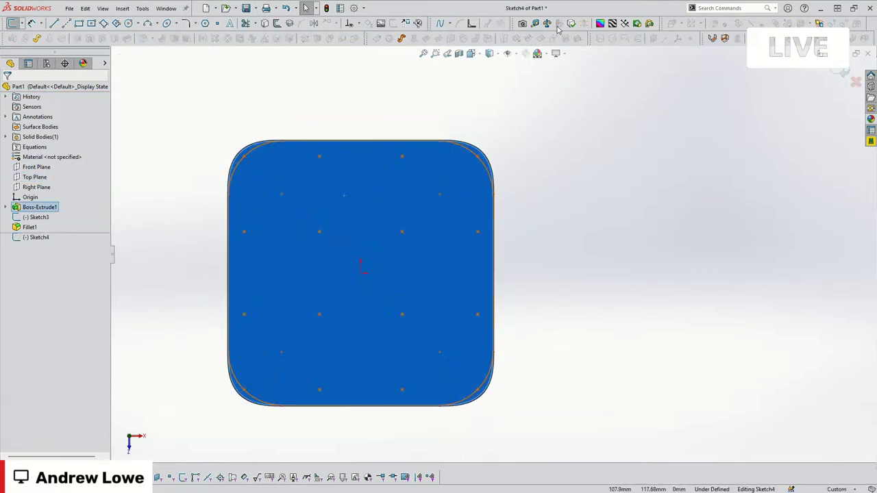
{"action": "left_click", "coordinate": [267, 25]}
{"action": "left_click", "coordinate": [465, 150]}
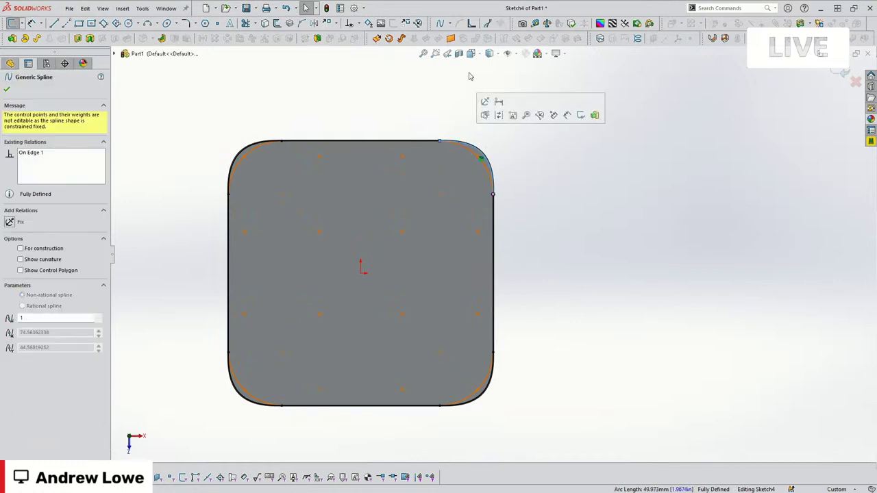
{"action": "left_click", "coordinate": [181, 171]}
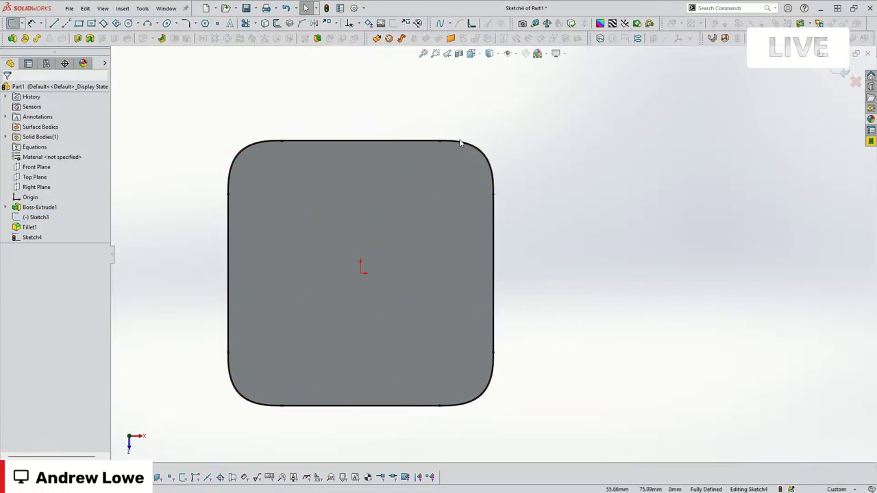
{"action": "left_click", "coordinate": [487, 25]}
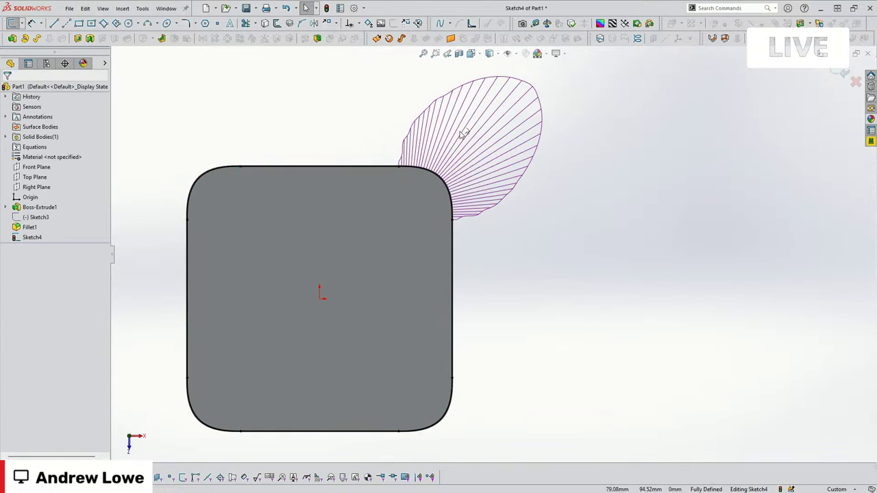
{"action": "left_click", "coordinate": [409, 166]}
{"action": "scroll", "coordinate": [426, 172], "scroll_direction": "down", "scroll_amount": 2}
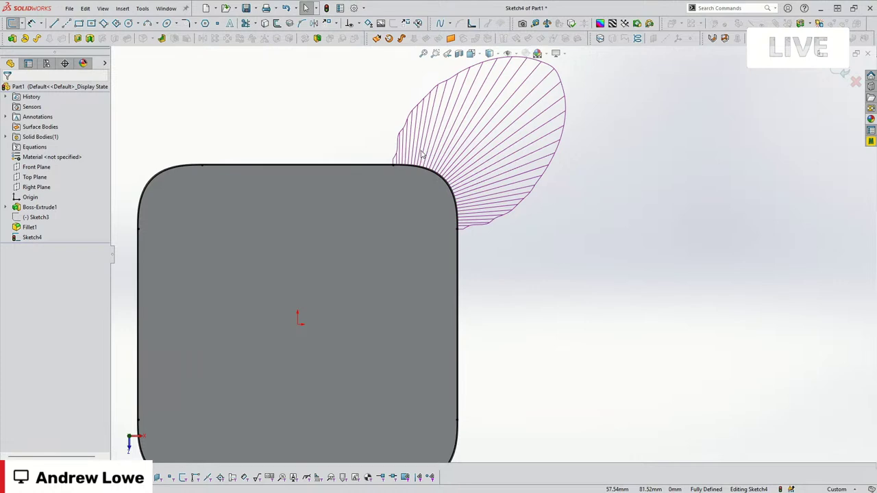
{"action": "scroll", "coordinate": [421, 149], "scroll_direction": "up", "scroll_amount": 1}
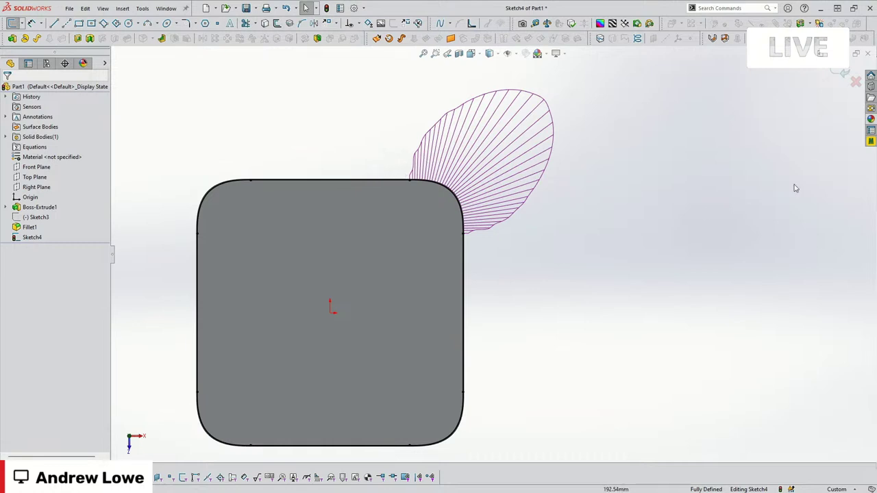
{"action": "left_click", "coordinate": [841, 74]}
Orbit to a 3-D view and hide Sketch4 with its curvature comb
{"action": "mouse_move", "coordinate": [633, 233]}
{"action": "middle_mouse_down"}
{"action": "mouse_move", "coordinate": [459, 221]}
{"action": "mouse_move", "coordinate": [416, 196]}
{"action": "mouse_move", "coordinate": [392, 249]}
{"action": "middle_mouse_up"}
{"action": "right_click", "coordinate": [389, 220]}
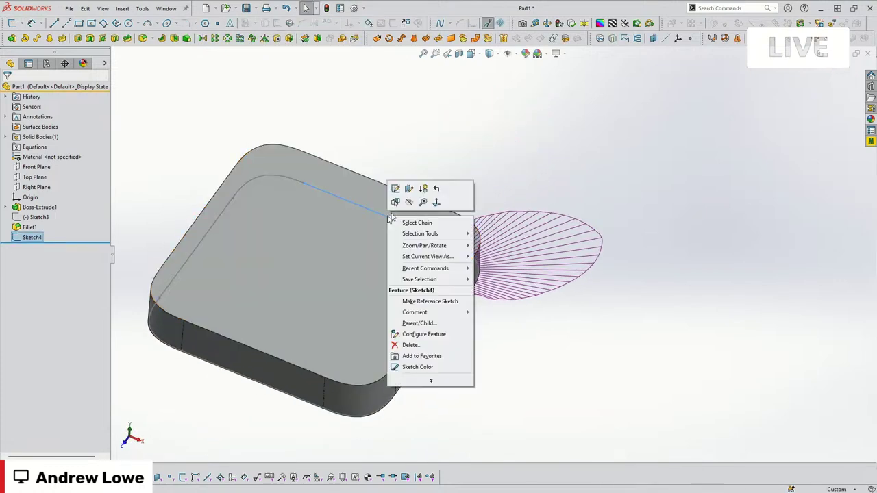
{"action": "left_click", "coordinate": [409, 202]}
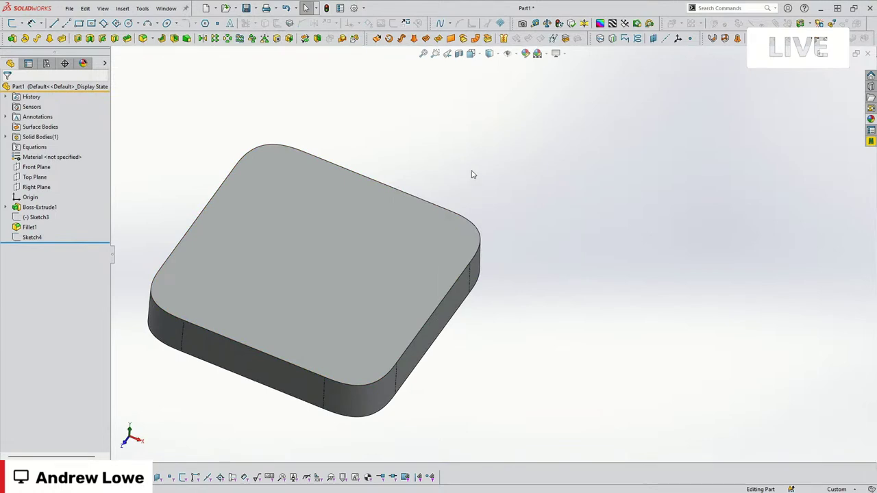
{"action": "middle_click_drag", "start_coordinate": [469, 173], "coordinate": [542, 150], "text": "ctrl"}
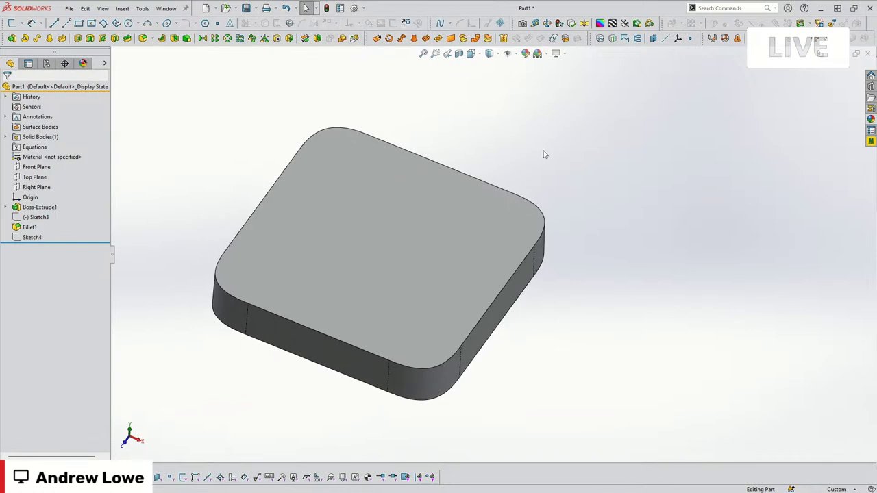
Cancel the Fillet1 edit and show Sketch3's outline on the model
{"action": "left_click", "coordinate": [31, 227]}
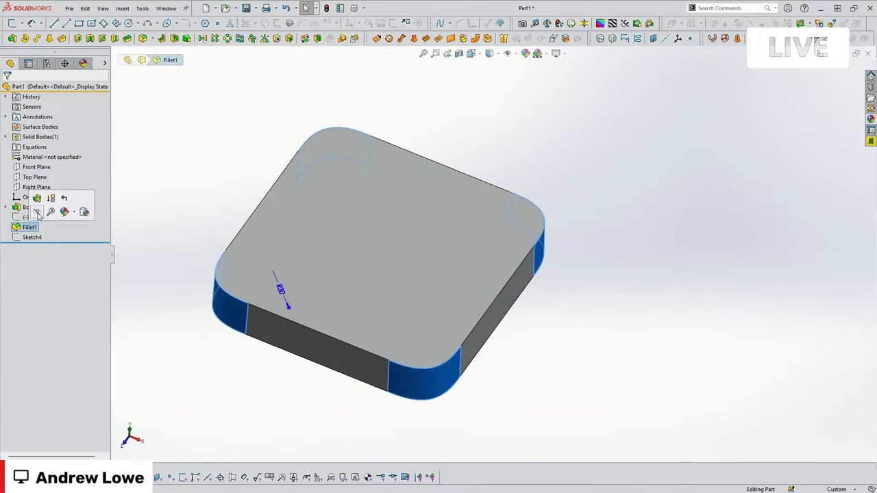
{"action": "left_click", "coordinate": [38, 199]}
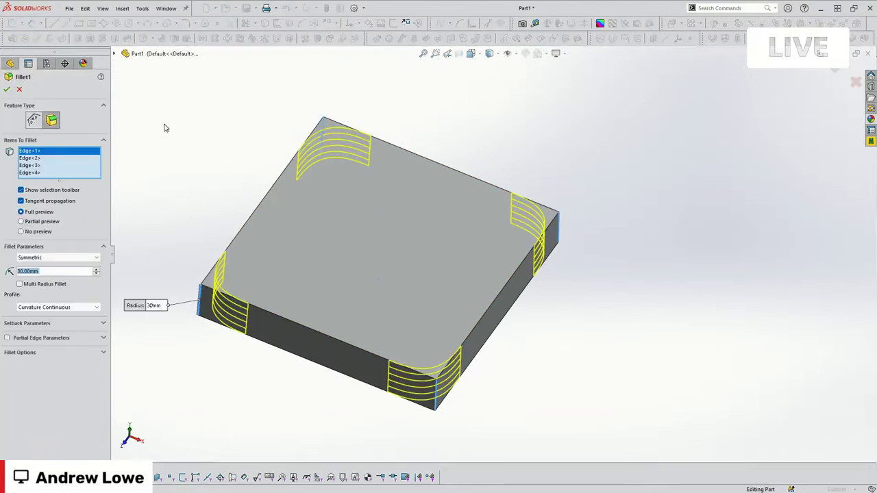
{"action": "left_click", "coordinate": [20, 90]}
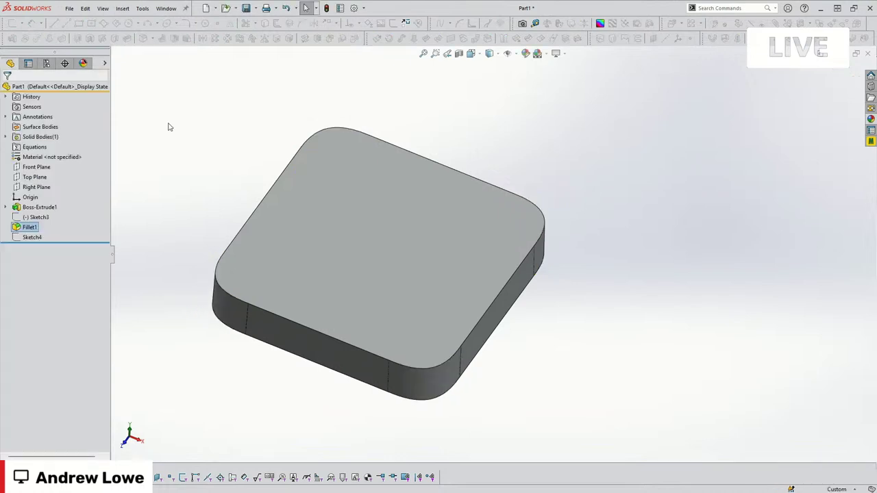
{"action": "left_click", "coordinate": [35, 217]}
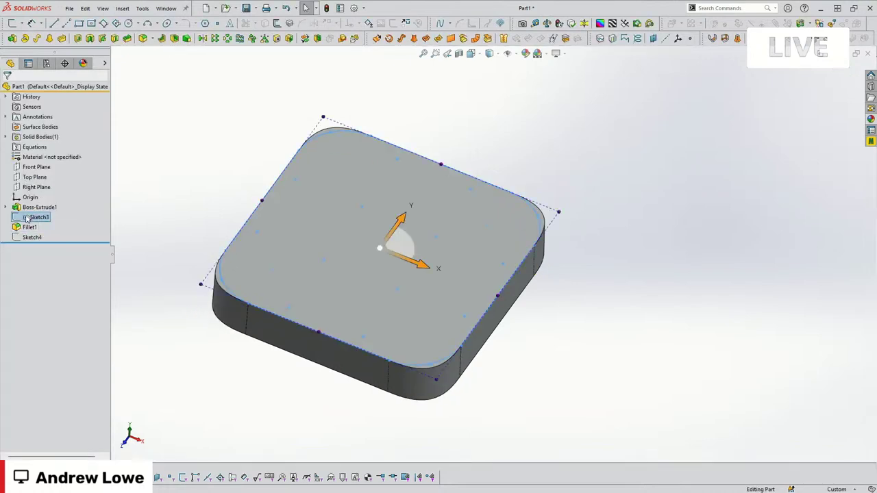
{"action": "left_click", "coordinate": [80, 219]}
{"action": "left_click", "coordinate": [69, 190]}
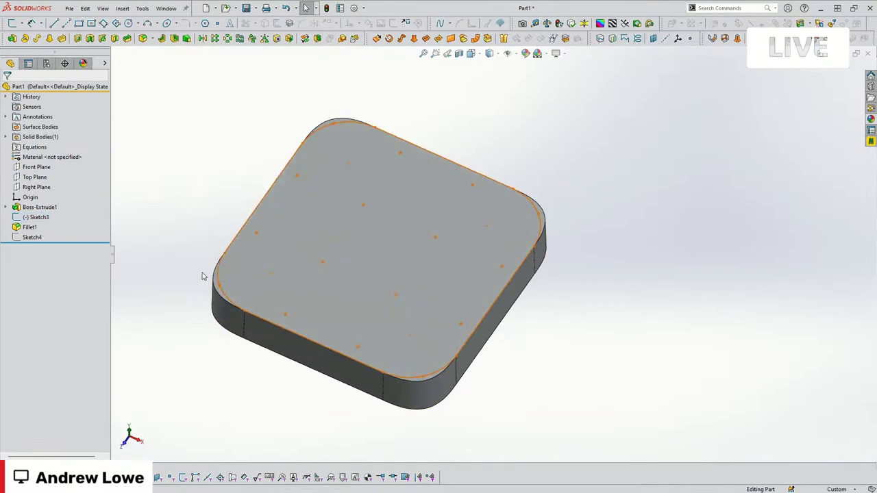
Select the rounded side face and reopen Fillet1 for editing at R30
{"action": "left_click", "coordinate": [219, 305]}
{"action": "left_click", "coordinate": [164, 267]}
{"action": "left_click", "coordinate": [30, 226]}
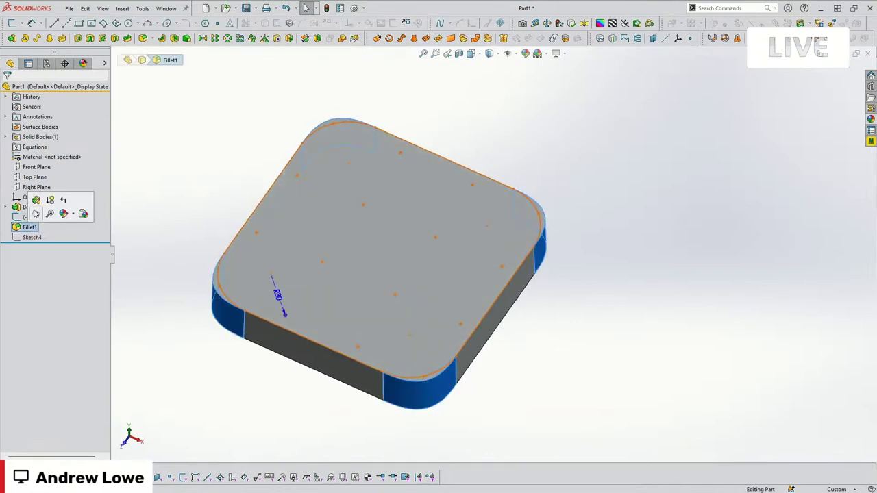
{"action": "left_click", "coordinate": [36, 214]}
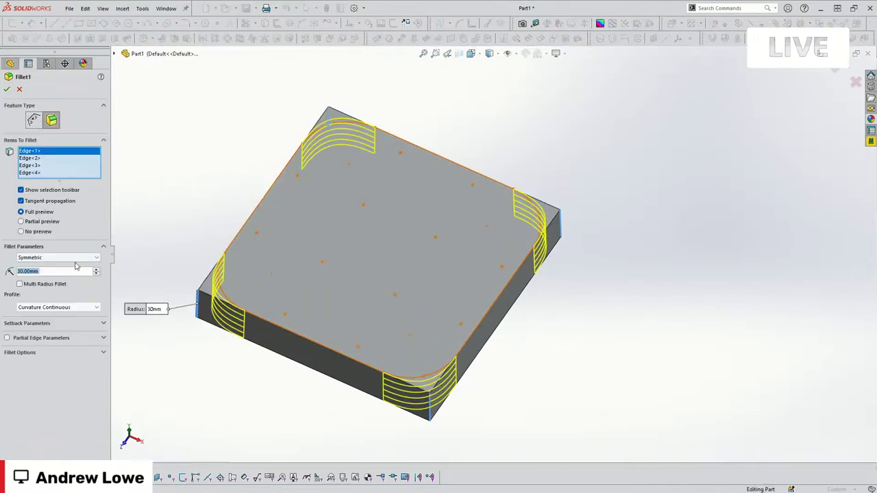
Enter 30.00*1.4 as the fillet radius, correcting the multiply sign, to apply 42 mm
{"action": "left_click", "coordinate": [72, 272]}
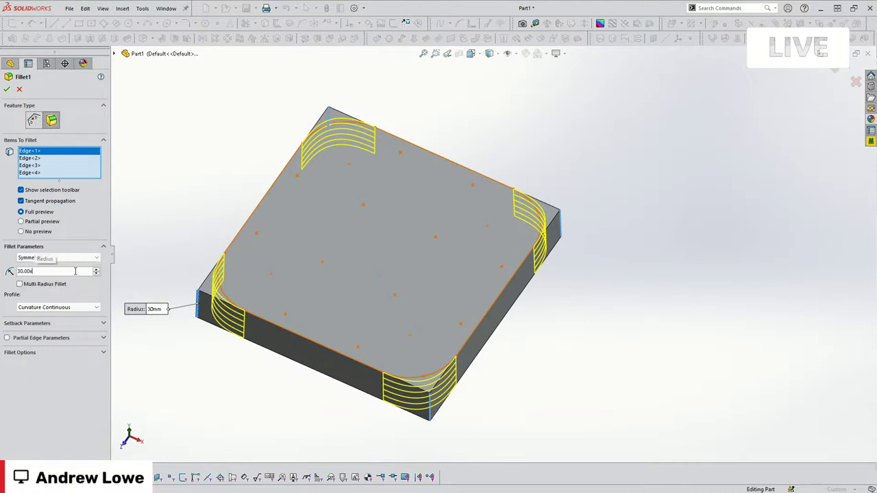
{"action": "type", "text": "*1"}
{"action": "type", "text": ".4"}
{"action": "key", "text": "Return"}
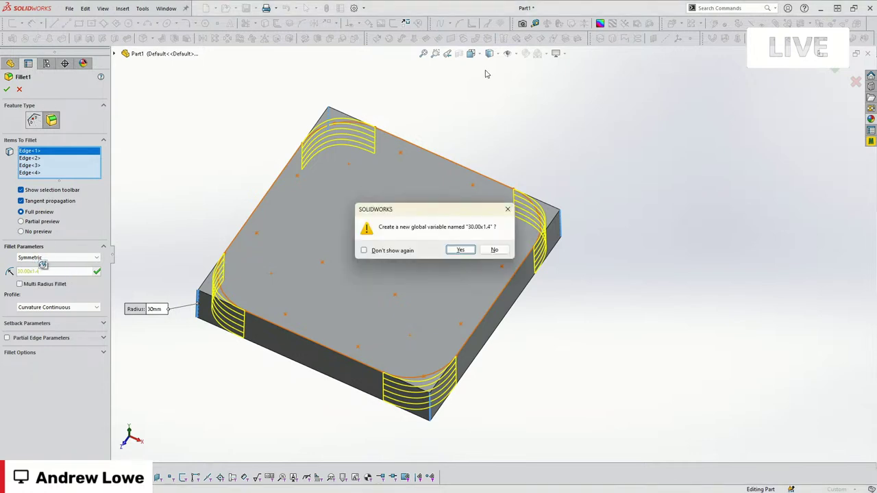
{"action": "left_click", "coordinate": [507, 208]}
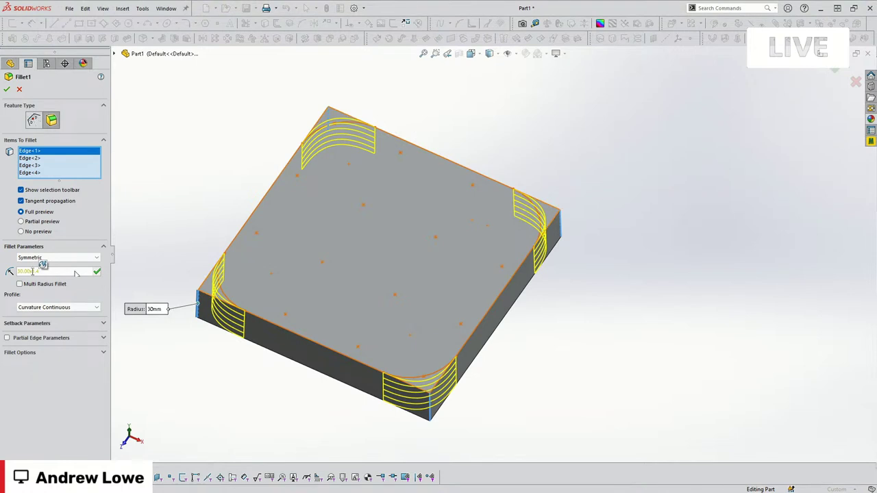
{"action": "right_click", "coordinate": [31, 273]}
{"action": "key", "text": "Escape"}
{"action": "key", "text": "Left"}
{"action": "key", "text": "Left"}
{"action": "key", "text": "Left"}
{"action": "key", "text": "BackSpace"}
{"action": "type", "text": "*"}
{"action": "key", "text": "Return"}
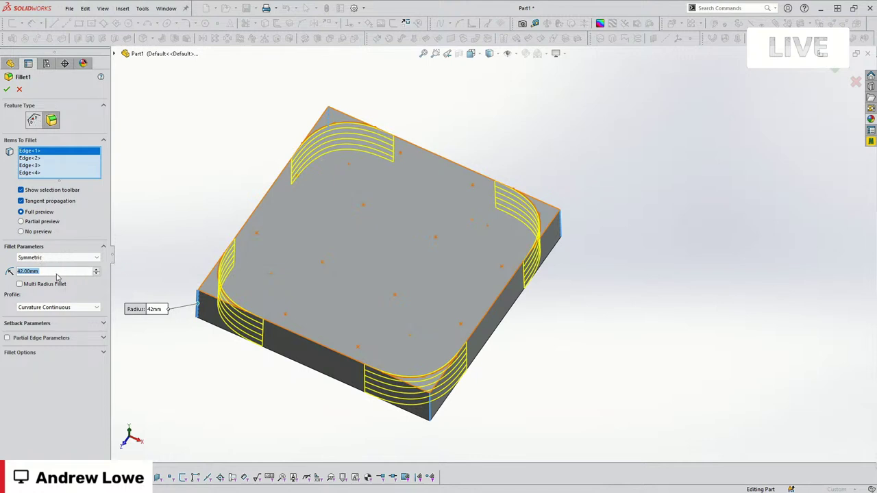
{"action": "left_click", "coordinate": [7, 89]}
View the block normal to its top, zoom to inspect the corner, then roll back after Boss-Extrude1
{"action": "key", "text": "space"}
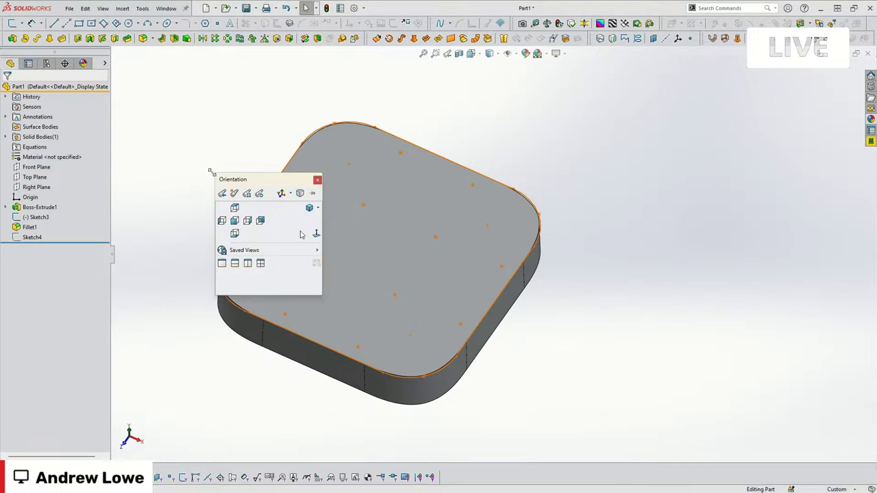
{"action": "key", "text": "ctrl+8"}
{"action": "scroll", "coordinate": [296, 145], "scroll_direction": "down", "scroll_amount": 4}
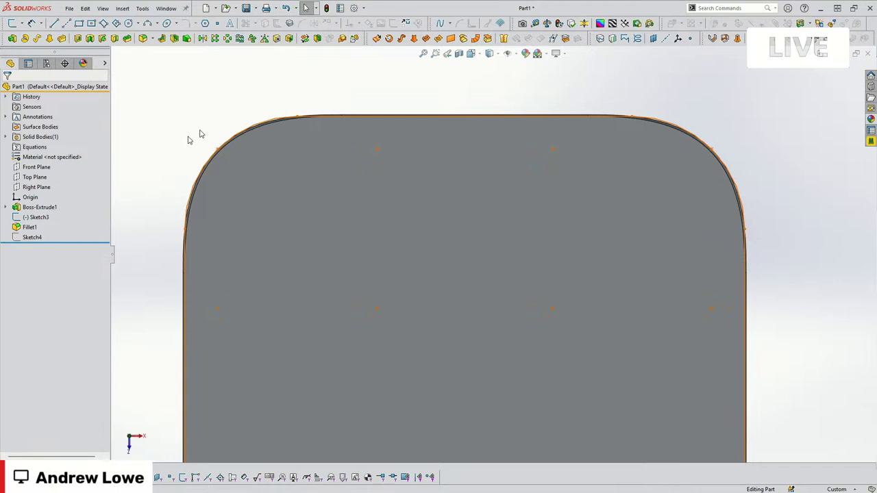
{"action": "scroll", "coordinate": [202, 168], "scroll_direction": "up", "scroll_amount": 5}
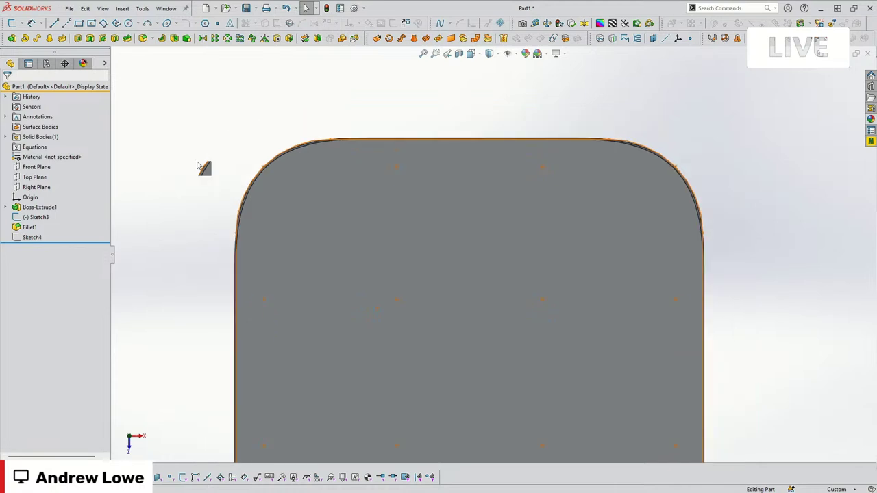
{"action": "scroll", "coordinate": [552, 379], "scroll_direction": "down", "scroll_amount": 2}
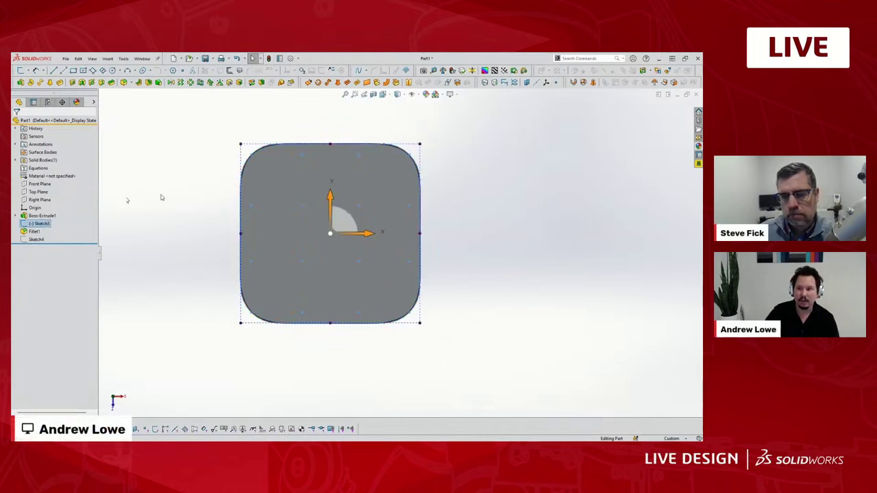
{"action": "scroll", "coordinate": [162, 198], "scroll_direction": "up", "scroll_amount": 2}
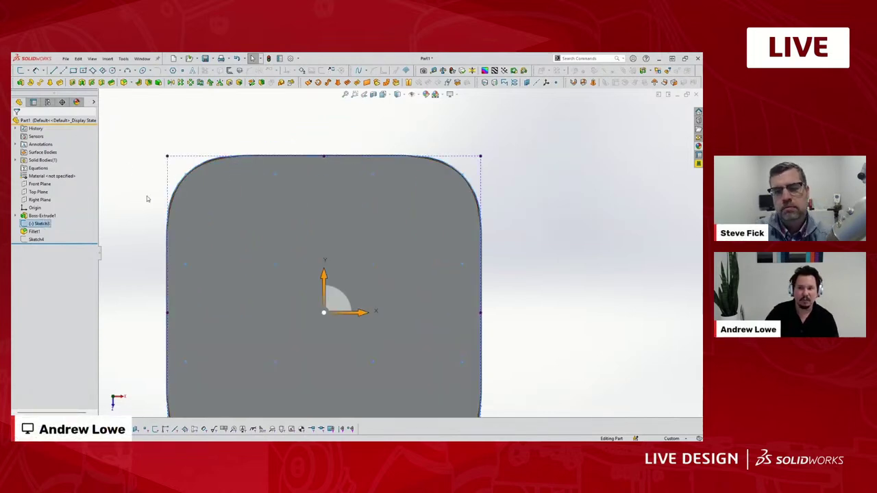
{"action": "left_click", "coordinate": [542, 274]}
{"action": "key", "text": "z"}
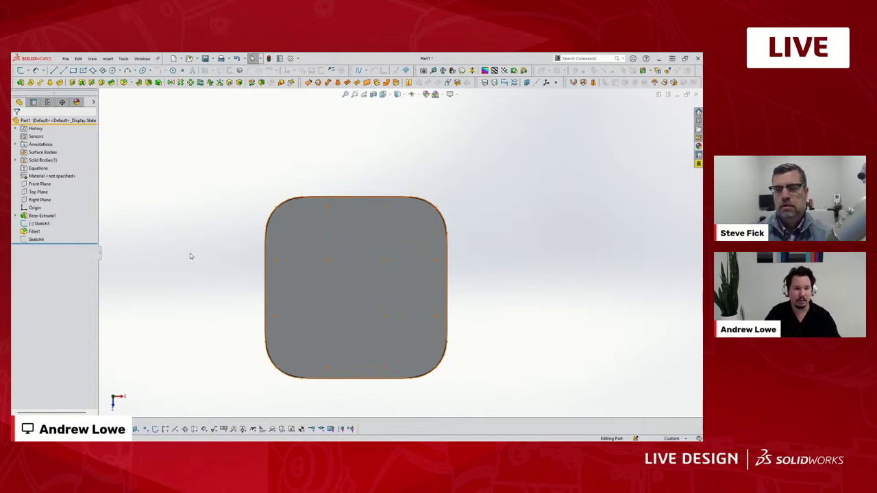
{"action": "mouse_move", "coordinate": [77, 248]}
{"action": "left_mouse_down"}
{"action": "mouse_move", "coordinate": [76, 215]}
{"action": "mouse_move", "coordinate": [62, 219]}
{"action": "left_mouse_up"}
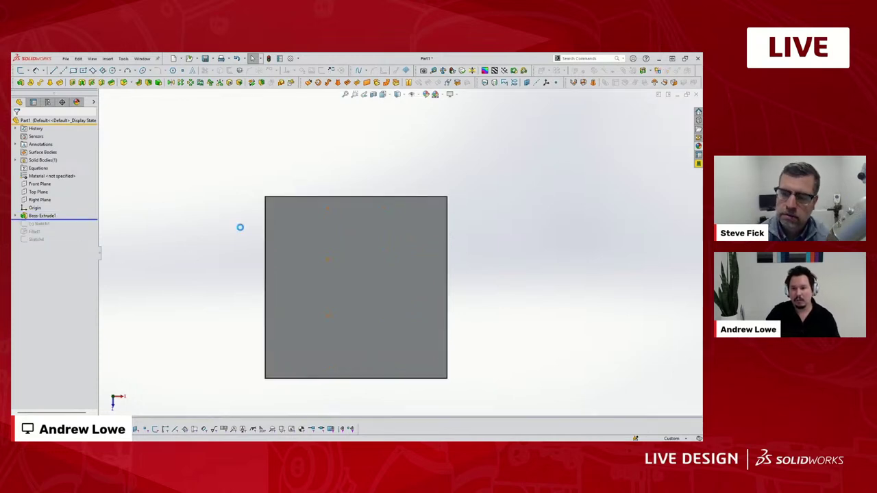
Roll the part back above Boss-Extrude1, unabsorb Sketch1, and open it for editing
{"action": "left_click", "coordinate": [17, 216]}
{"action": "left_click", "coordinate": [45, 224]}
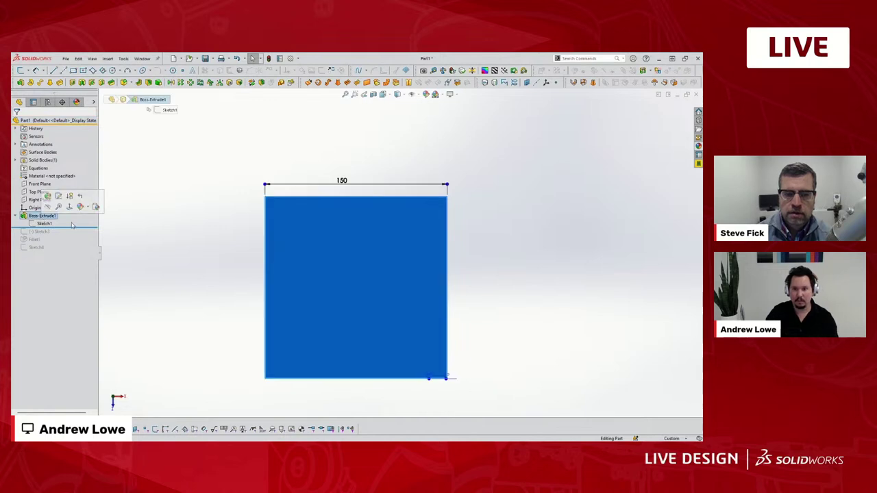
{"action": "left_click_drag", "start_coordinate": [72, 226], "coordinate": [73, 219]}
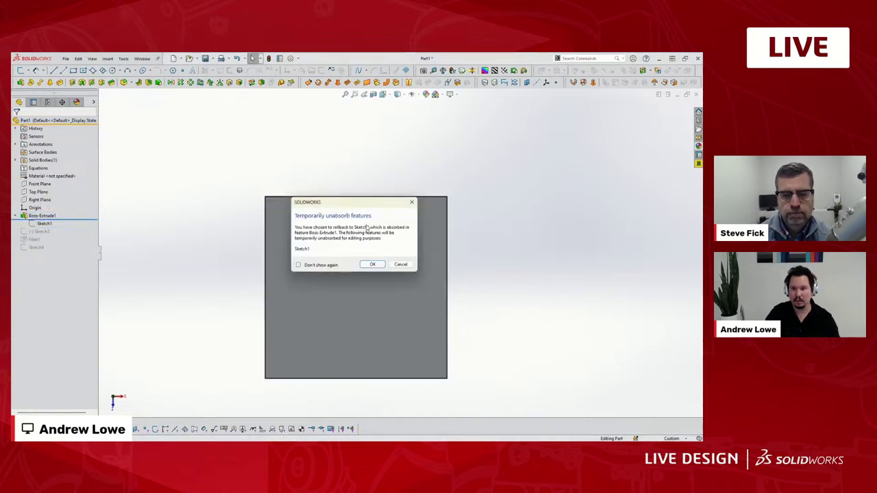
{"action": "left_click", "coordinate": [372, 265]}
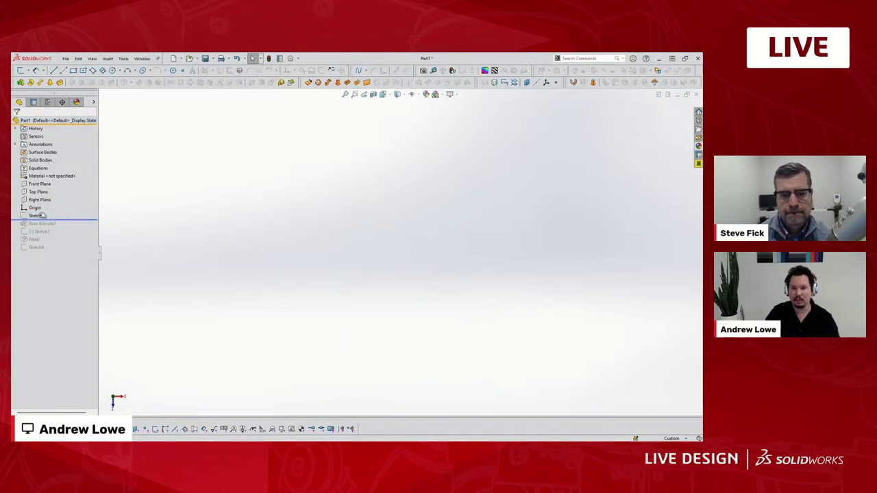
{"action": "left_click", "coordinate": [41, 216]}
{"action": "left_click", "coordinate": [46, 195]}
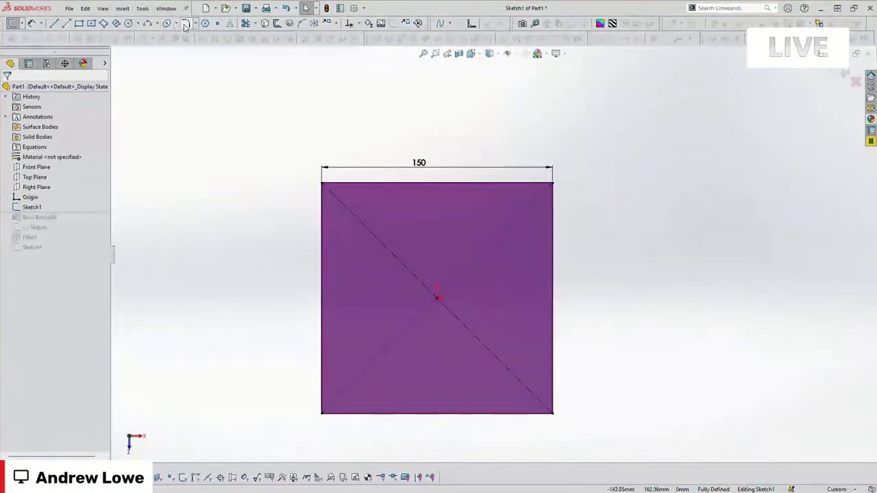
{"action": "left_click", "coordinate": [157, 71]}
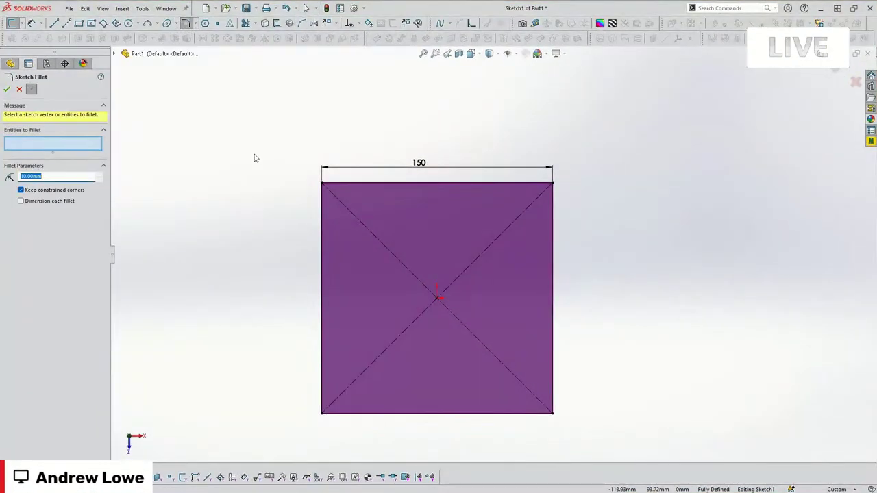
Apply 30 mm sketch fillets to the square's top-left, top-right, bottom-right and bottom-left corners
{"action": "type", "text": "3"}
{"action": "left_click", "coordinate": [324, 185]}
{"action": "left_click", "coordinate": [453, 257]}
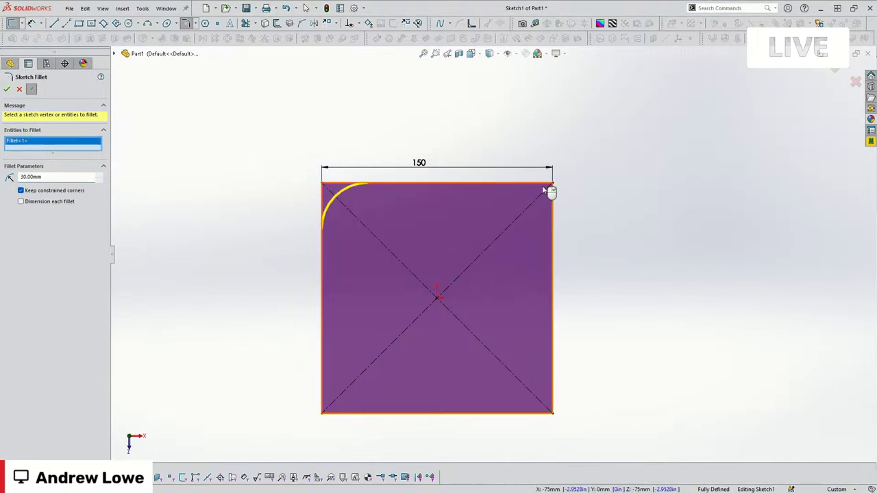
{"action": "left_click", "coordinate": [553, 183]}
{"action": "left_click", "coordinate": [460, 258]}
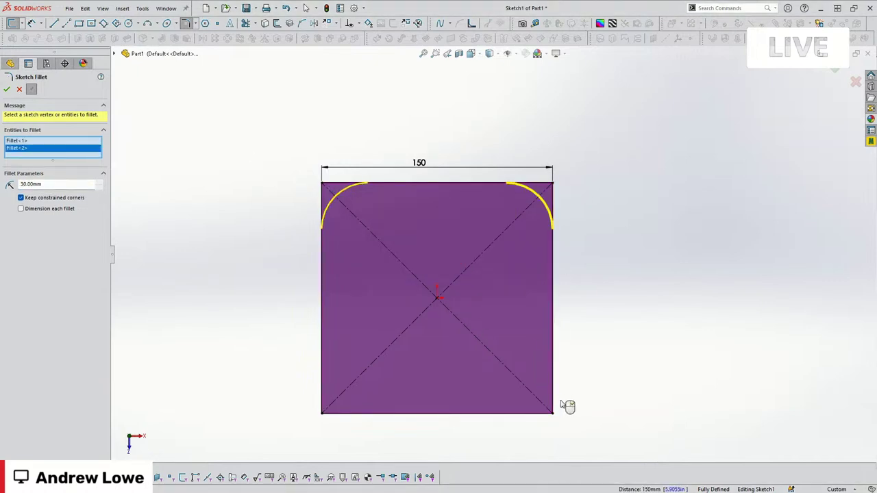
{"action": "left_click", "coordinate": [552, 413]}
{"action": "left_click", "coordinate": [323, 414]}
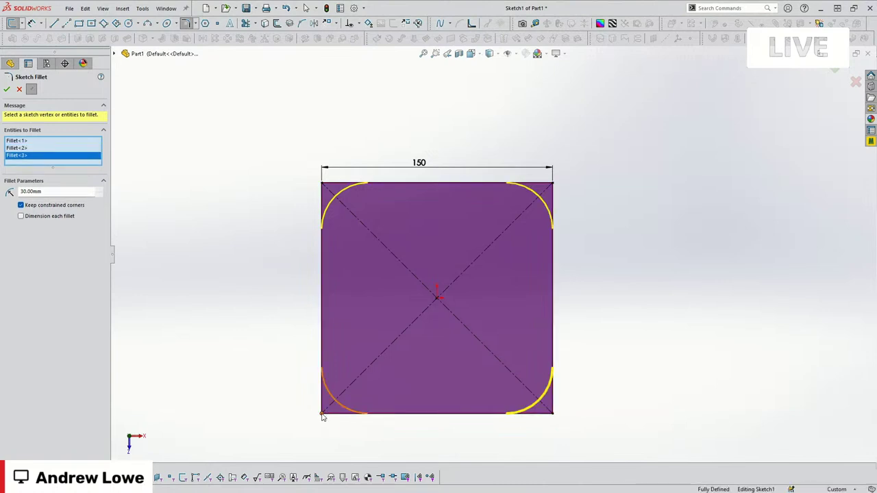
{"action": "left_click", "coordinate": [457, 257]}
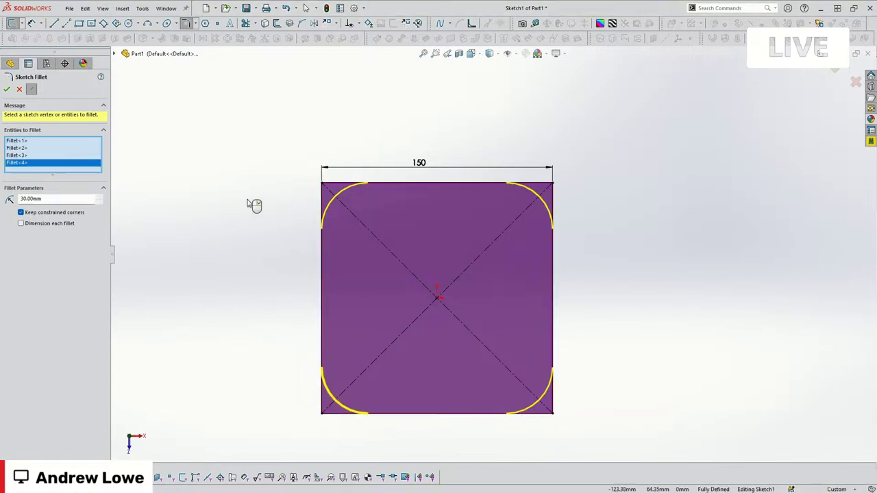
{"action": "left_click", "coordinate": [6, 89]}
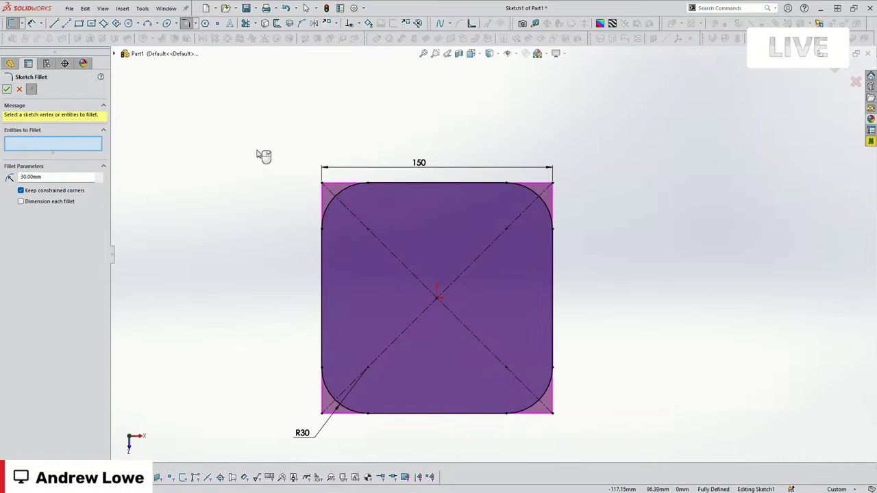
{"action": "left_click", "coordinate": [10, 92]}
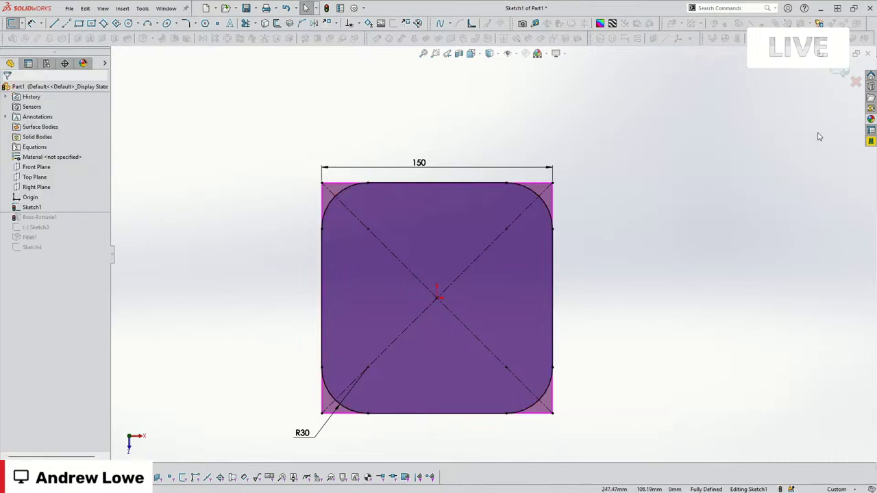
Exit the sketch, rename Sketch1 to 'Top layout', and start a new sketch on the Top Plane
{"action": "left_click", "coordinate": [843, 74]}
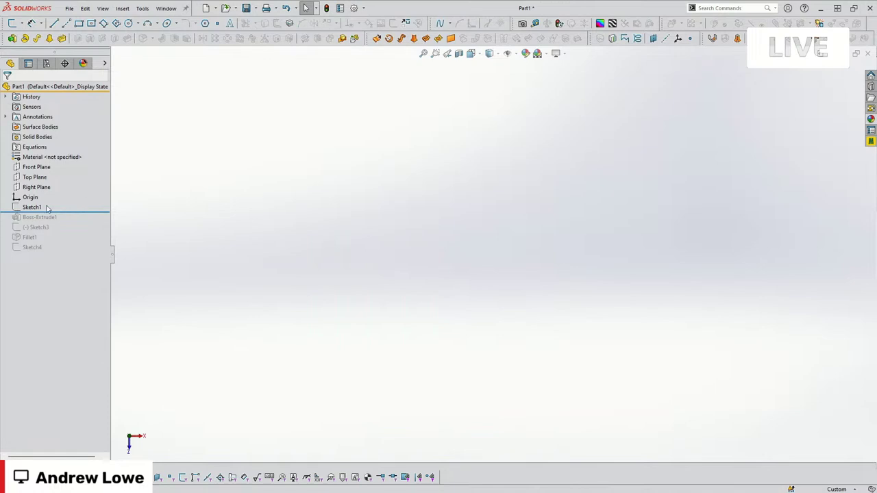
{"action": "left_click", "coordinate": [47, 208]}
{"action": "left_click", "coordinate": [212, 205]}
{"action": "left_click", "coordinate": [30, 209]}
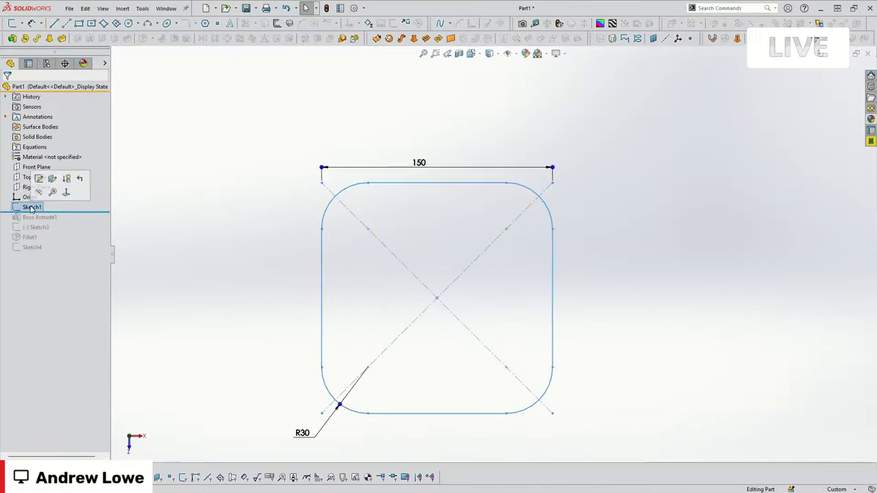
{"action": "left_click", "coordinate": [31, 206]}
{"action": "type", "text": "To"}
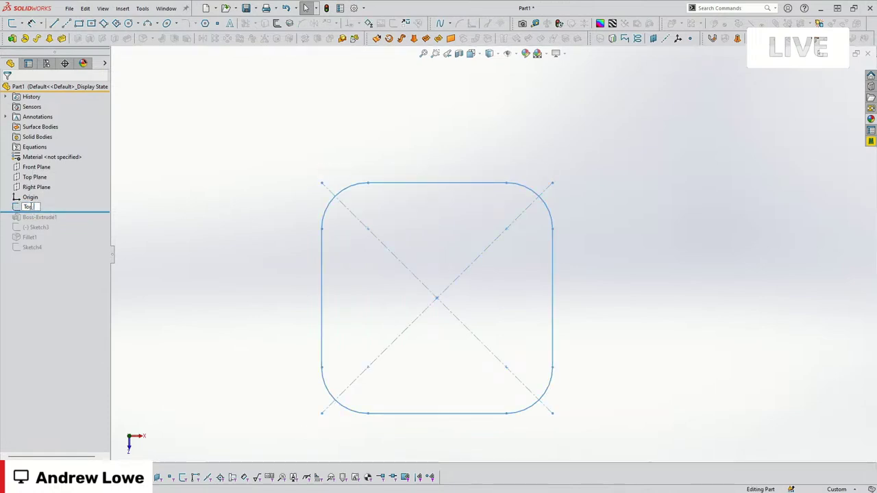
{"action": "type", "text": "p layout"}
{"action": "key", "text": "Return"}
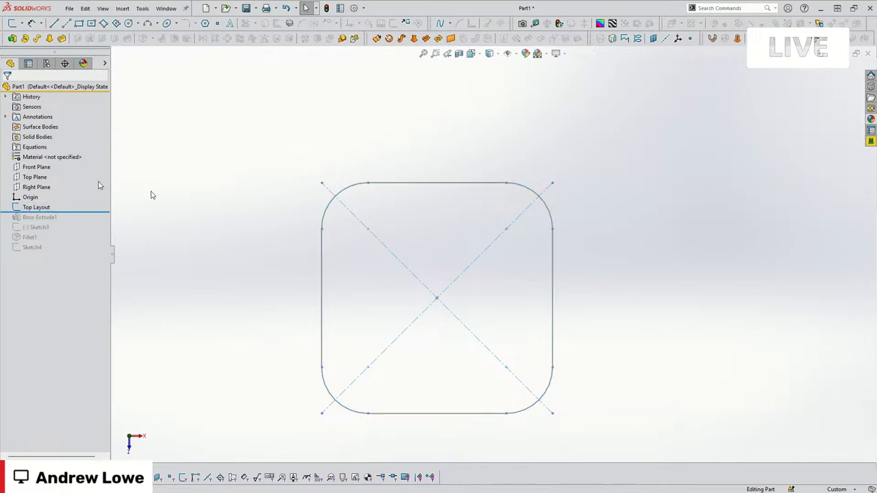
{"action": "left_click", "coordinate": [40, 178]}
{"action": "left_click", "coordinate": [48, 163]}
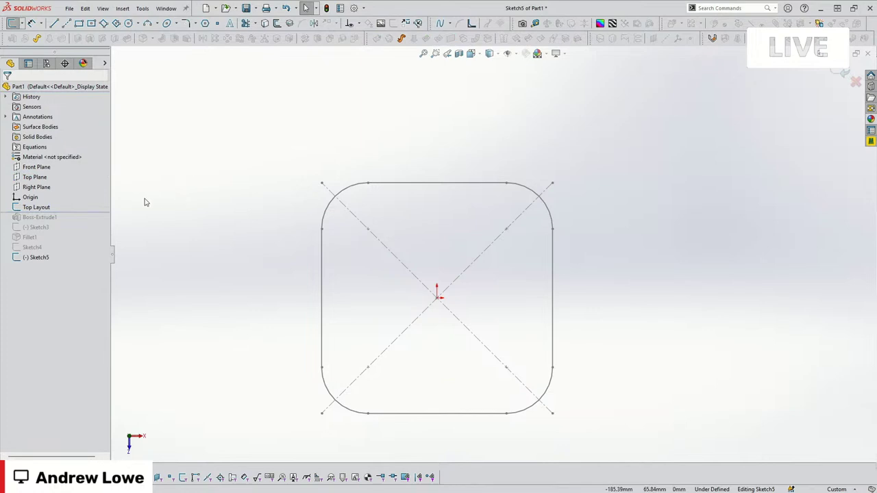
Hide the Top Layout sketch and convert its rounded-square outline into Sketch5
{"action": "left_click", "coordinate": [31, 206]}
{"action": "left_click", "coordinate": [47, 191]}
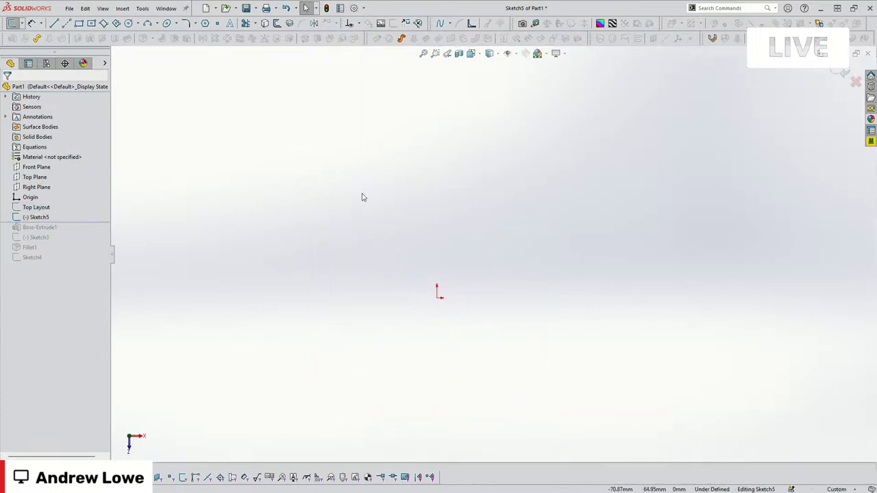
{"action": "left_click", "coordinate": [36, 207]}
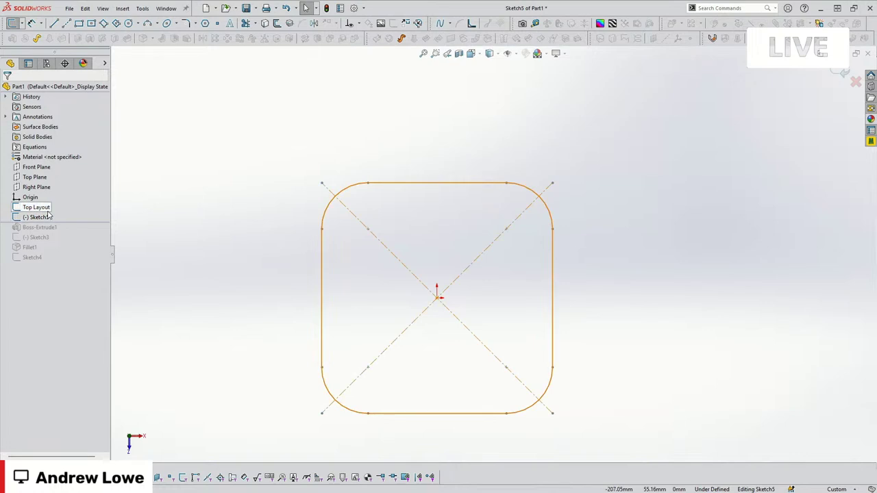
{"action": "left_click", "coordinate": [245, 22]}
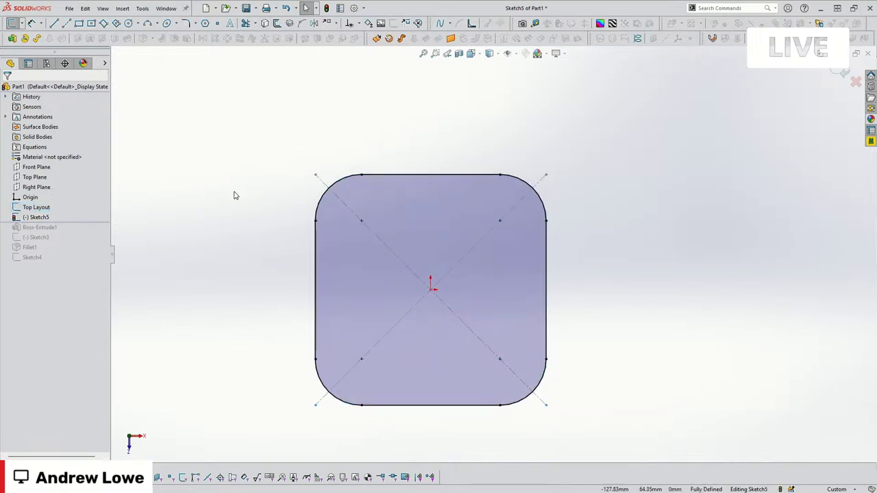
{"action": "left_click", "coordinate": [344, 183]}
{"action": "left_click", "coordinate": [325, 387], "text": "ctrl"}
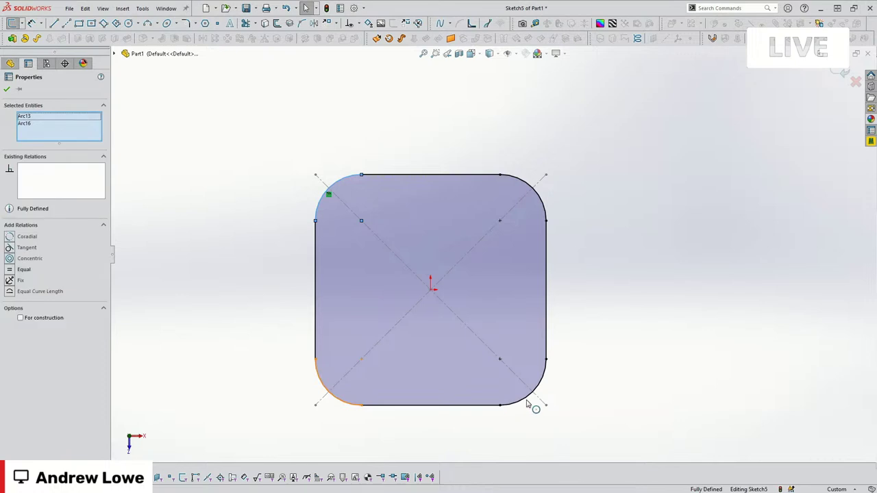
{"action": "left_click", "coordinate": [529, 403], "text": "ctrl"}
{"action": "left_click", "coordinate": [511, 186], "text": "ctrl"}
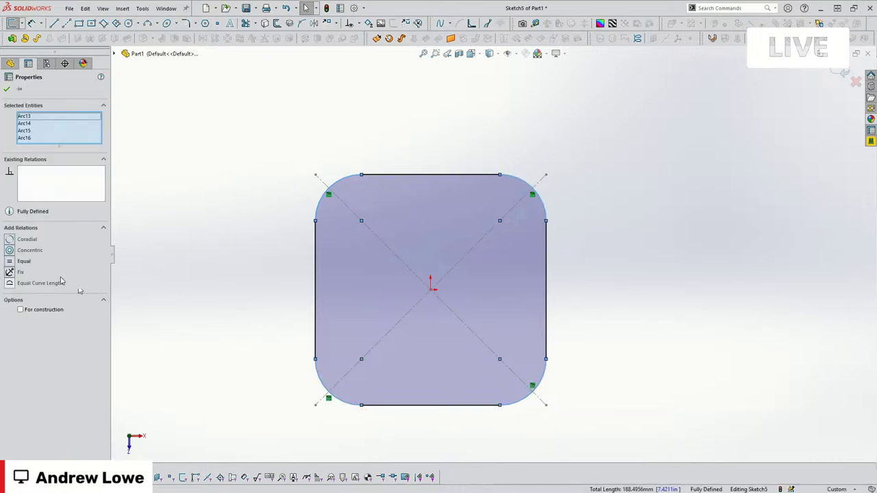
{"action": "left_click", "coordinate": [152, 89]}
Draw a horizontal centerline leftward and a vertical centerline upward from the origin
{"action": "left_click", "coordinate": [66, 23]}
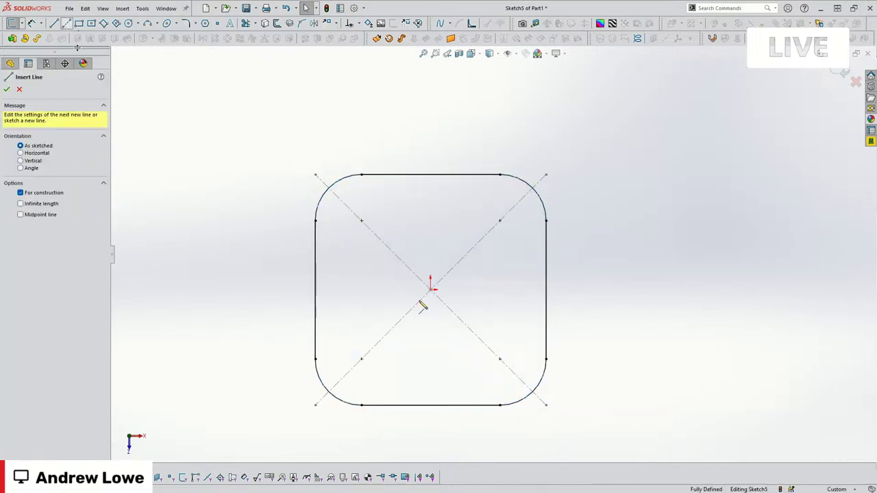
{"action": "left_click", "coordinate": [430, 289]}
{"action": "left_click", "coordinate": [277, 291]}
{"action": "key", "text": "Escape"}
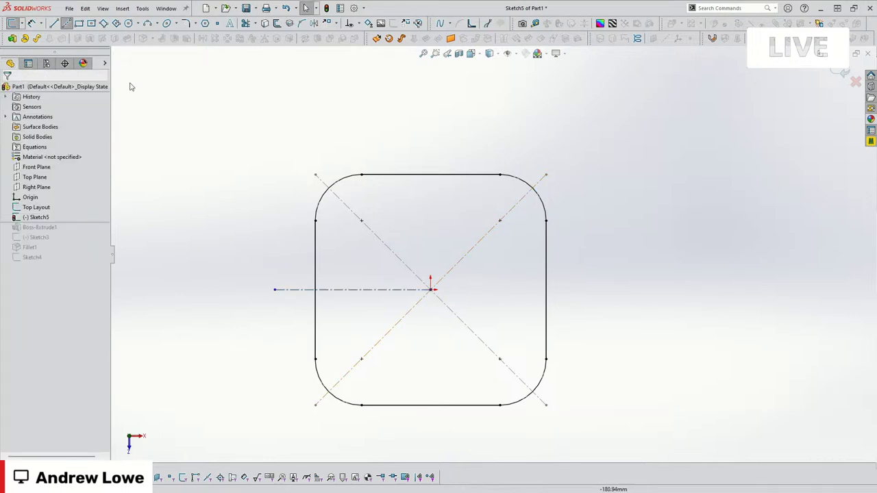
{"action": "left_click", "coordinate": [66, 23]}
{"action": "left_click", "coordinate": [430, 289]}
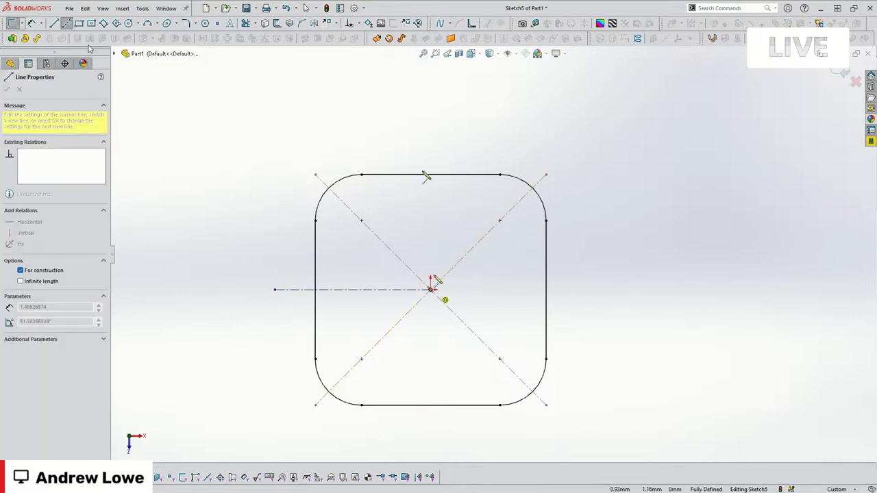
{"action": "left_click", "coordinate": [430, 144]}
{"action": "key", "text": "Escape"}
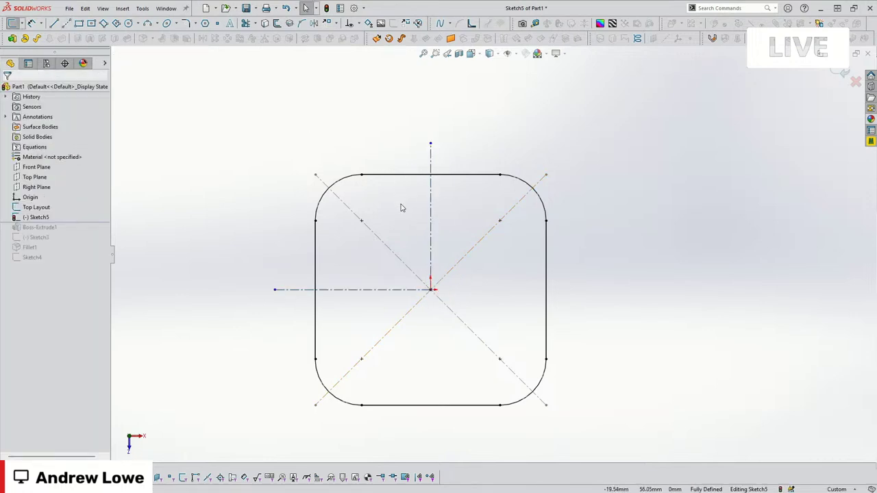
{"action": "key", "text": "t"}
{"action": "scroll", "coordinate": [409, 202], "scroll_direction": "down", "scroll_amount": 3}
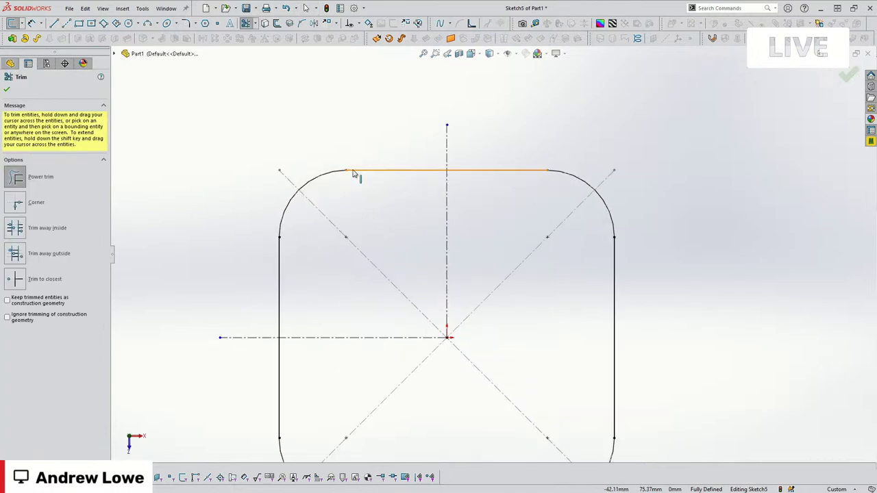
Trim back the top and left edges and bridge their ends with a three-point arc
{"action": "left_click_drag", "start_coordinate": [354, 174], "coordinate": [370, 175]}
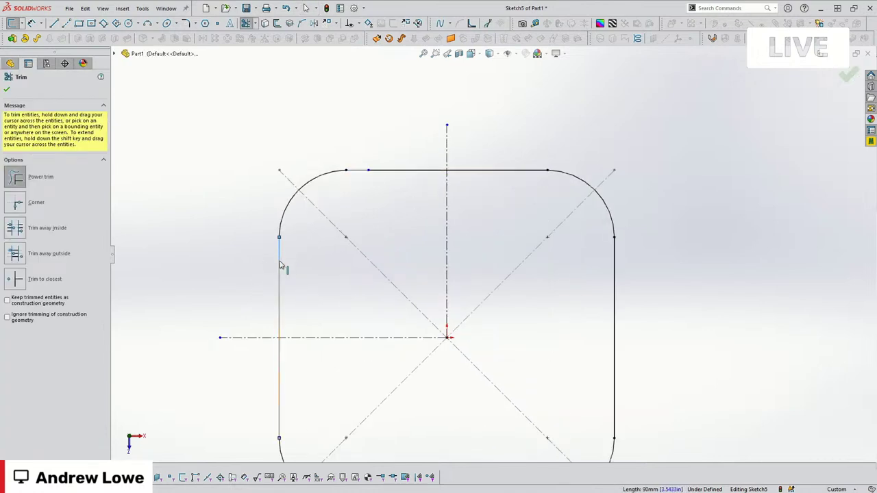
{"action": "left_click_drag", "start_coordinate": [280, 266], "coordinate": [279, 261]}
{"action": "key", "text": "Escape"}
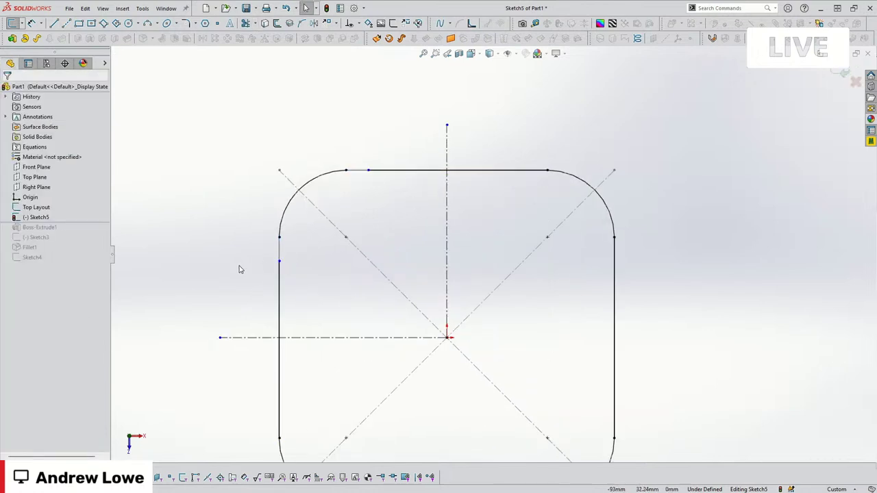
{"action": "left_click", "coordinate": [147, 24]}
{"action": "left_click", "coordinate": [280, 262]}
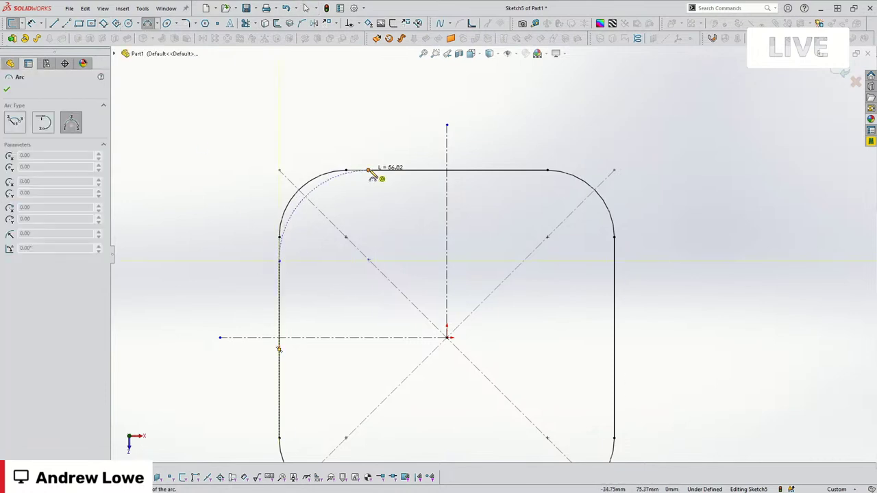
{"action": "left_click", "coordinate": [371, 171]}
{"action": "left_click", "coordinate": [319, 176]}
{"action": "key", "text": "Escape"}
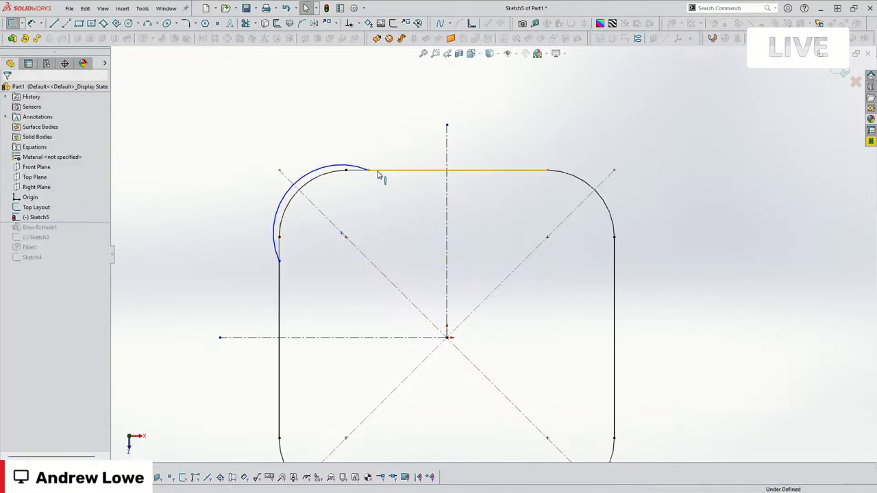
Make the new arc tangent to the top and left edges, then slide its lower end down
{"action": "left_click", "coordinate": [379, 171], "text": "ctrl"}
{"action": "left_click", "coordinate": [19, 237]}
{"action": "left_click", "coordinate": [267, 224]}
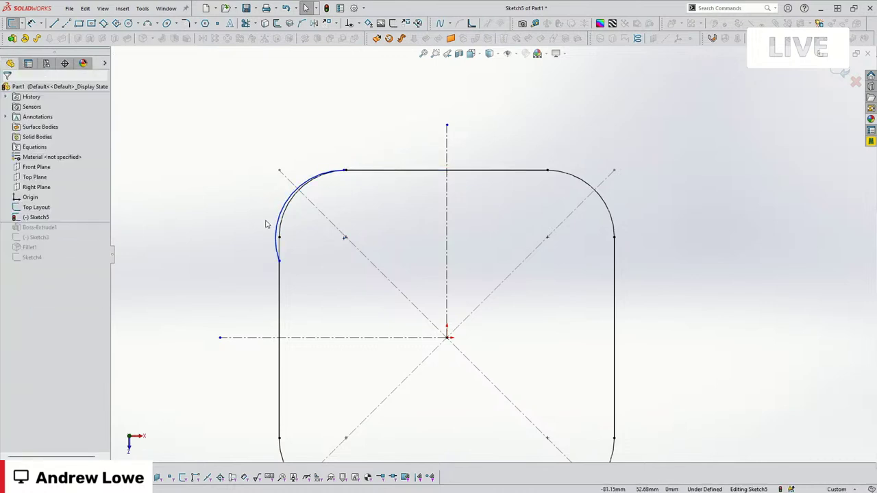
{"action": "left_click", "coordinate": [277, 240]}
{"action": "left_click", "coordinate": [278, 275], "text": "ctrl"}
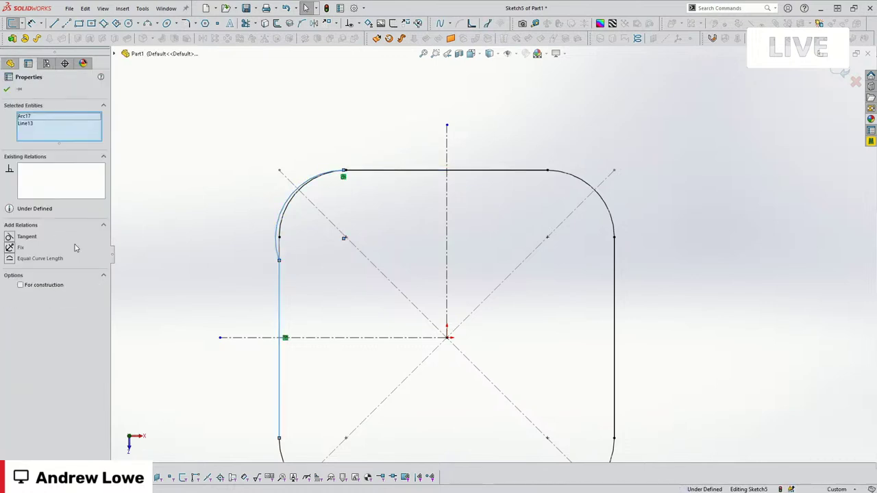
{"action": "left_click", "coordinate": [21, 240]}
{"action": "left_click", "coordinate": [283, 250]}
{"action": "left_click_drag", "start_coordinate": [280, 240], "coordinate": [293, 268]}
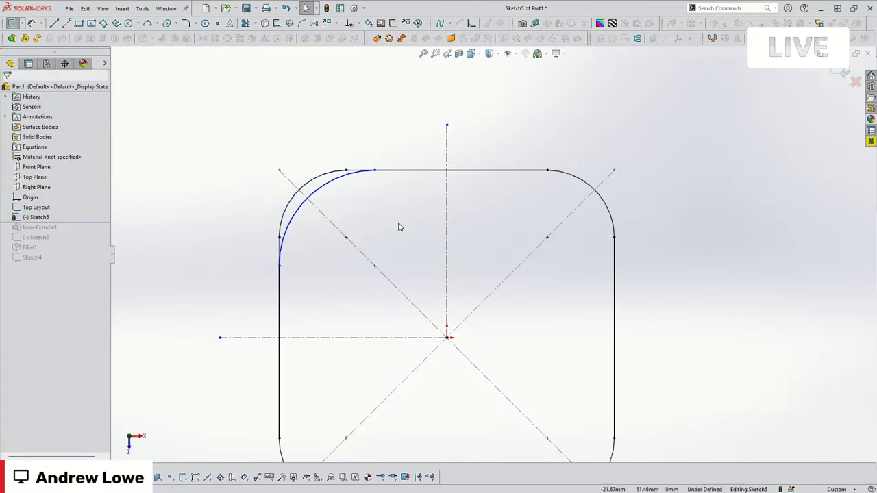
Give the top-left corner arc an R54 radius dimension, entered as 30*1.8
{"action": "key", "text": "d"}
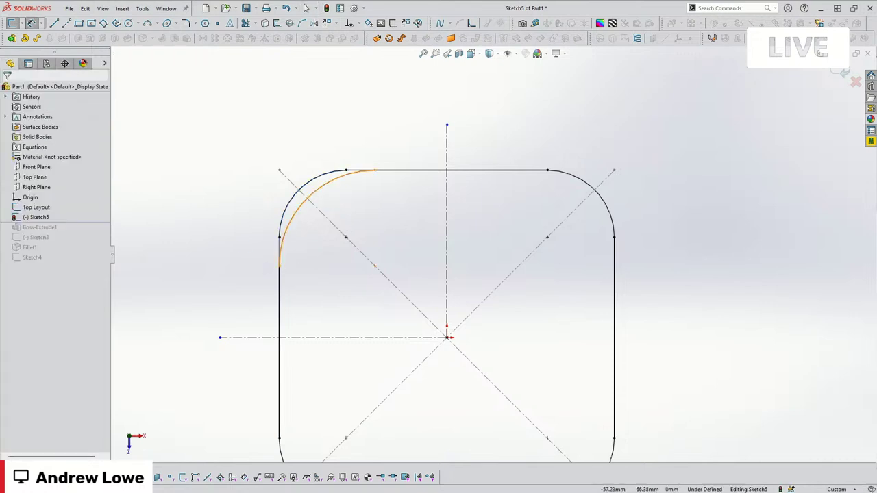
{"action": "left_click", "coordinate": [305, 196]}
{"action": "left_click", "coordinate": [218, 152]}
{"action": "type", "text": "30"}
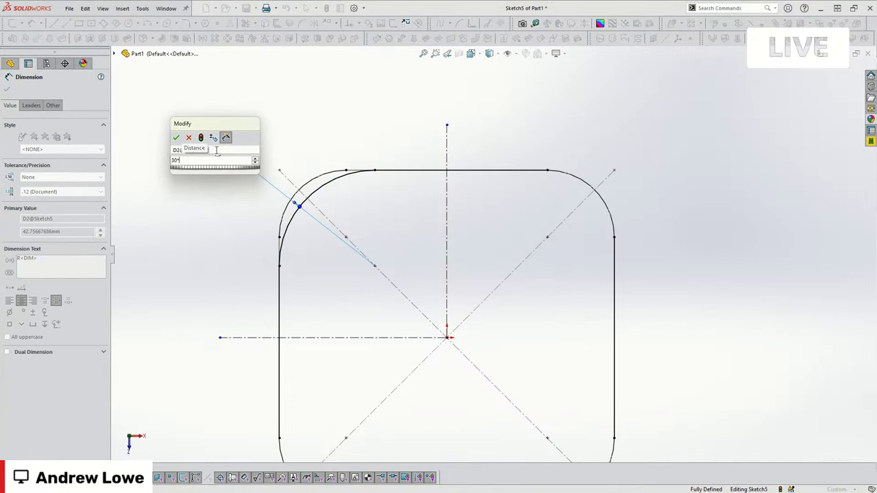
{"action": "type", "text": "*1.8"}
{"action": "key", "text": "Return"}
{"action": "key", "text": "Escape"}
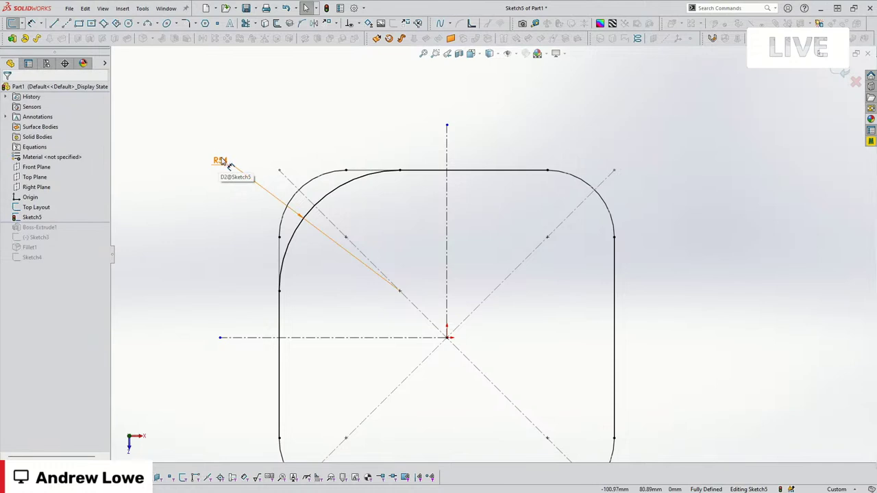
{"action": "left_click", "coordinate": [400, 170]}
{"action": "left_click", "coordinate": [280, 293], "text": "ctrl"}
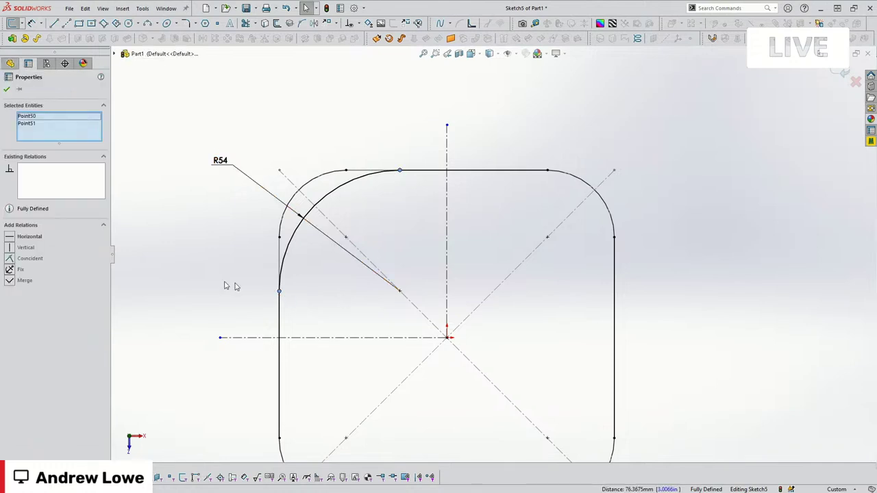
{"action": "left_click", "coordinate": [313, 158]}
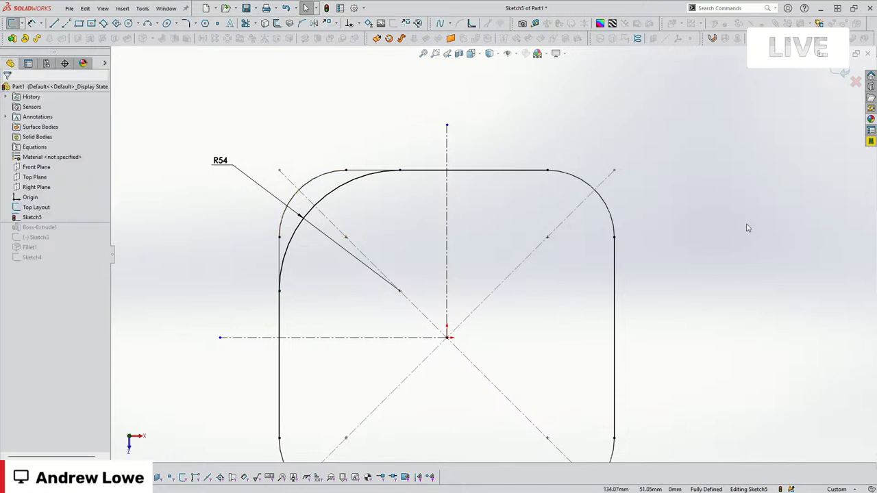
Exit Sketch5, briefly reopen the Top Layout sketch and Sketch5, then close them again
{"action": "left_click", "coordinate": [842, 73]}
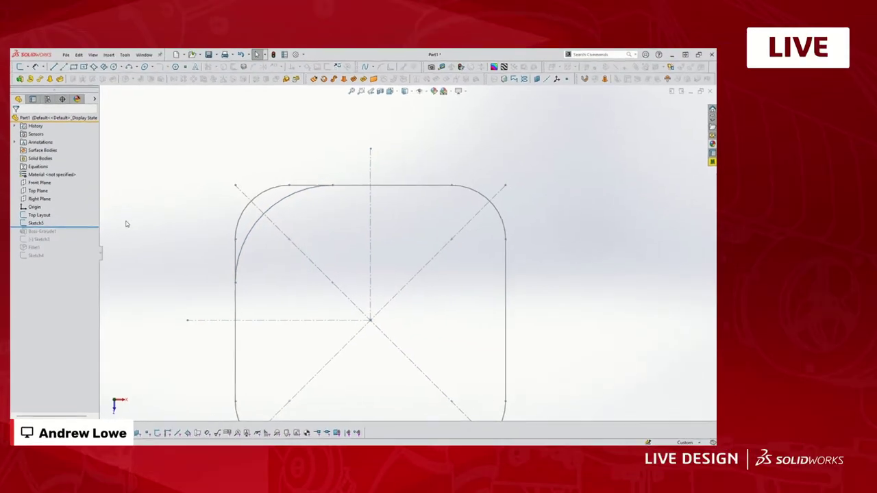
{"action": "left_click", "coordinate": [41, 217]}
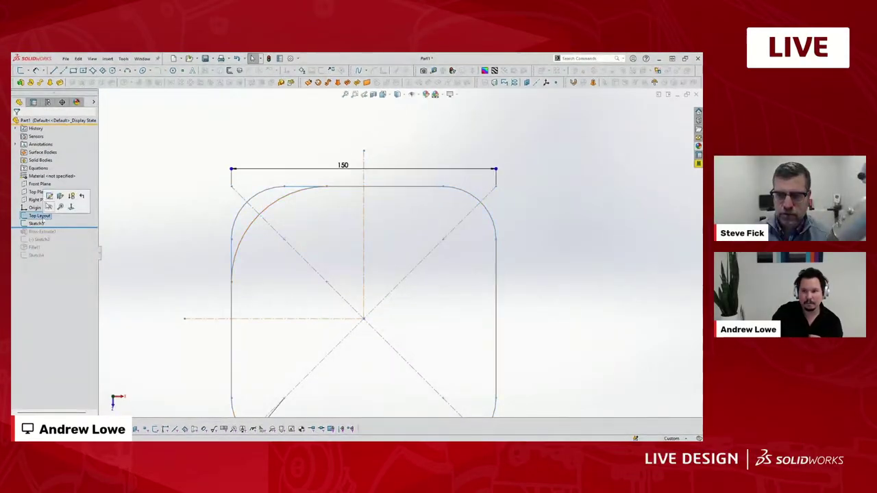
{"action": "left_click", "coordinate": [47, 199]}
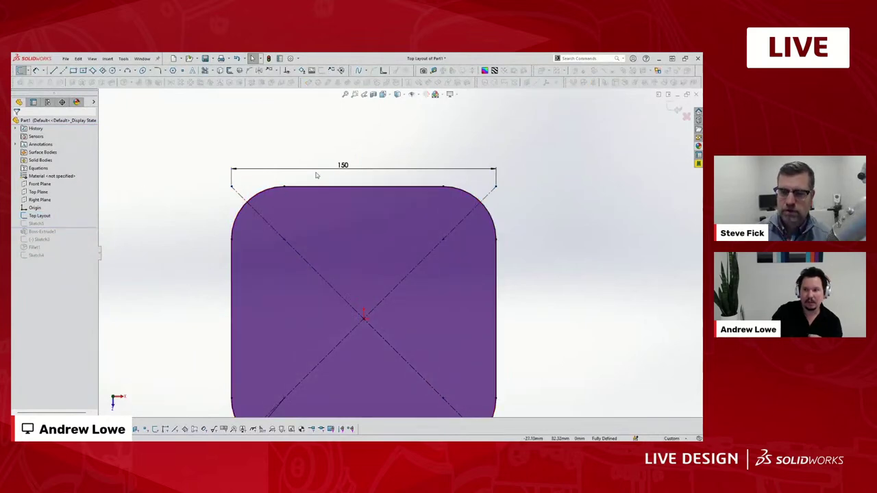
{"action": "scroll", "coordinate": [377, 233], "scroll_direction": "up", "scroll_amount": 1}
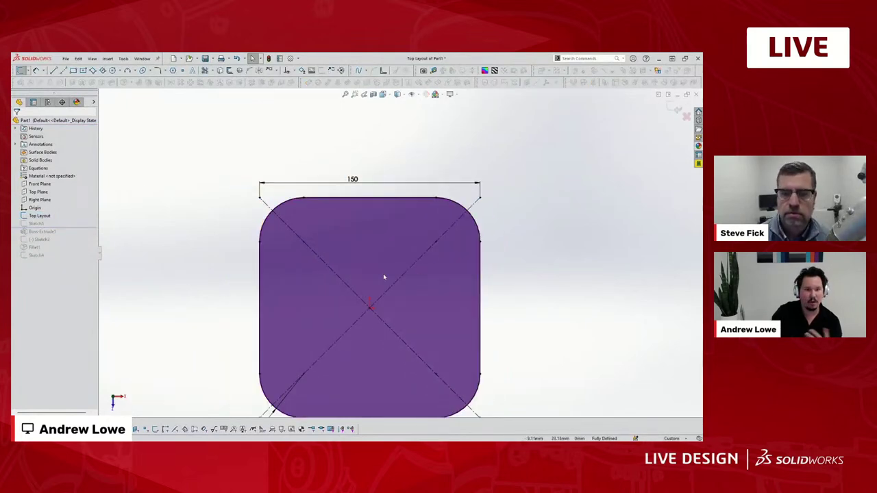
{"action": "left_click", "coordinate": [686, 117]}
{"action": "left_click", "coordinate": [41, 224]}
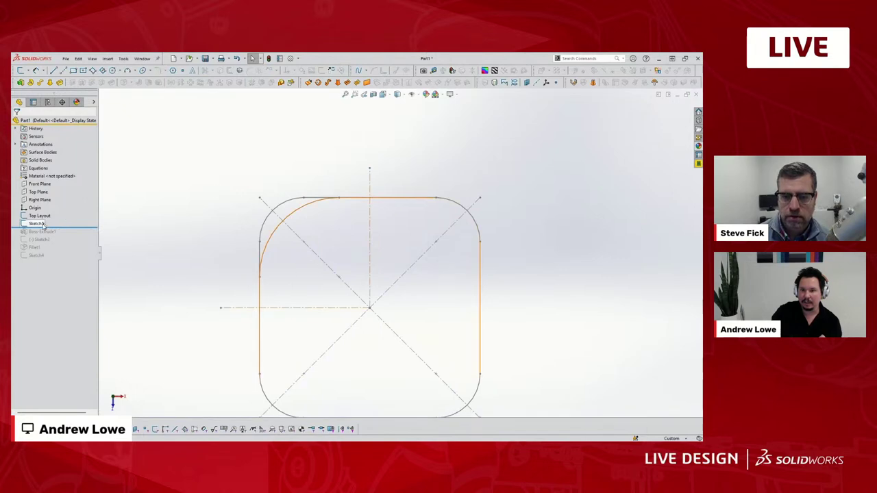
{"action": "left_click", "coordinate": [49, 203]}
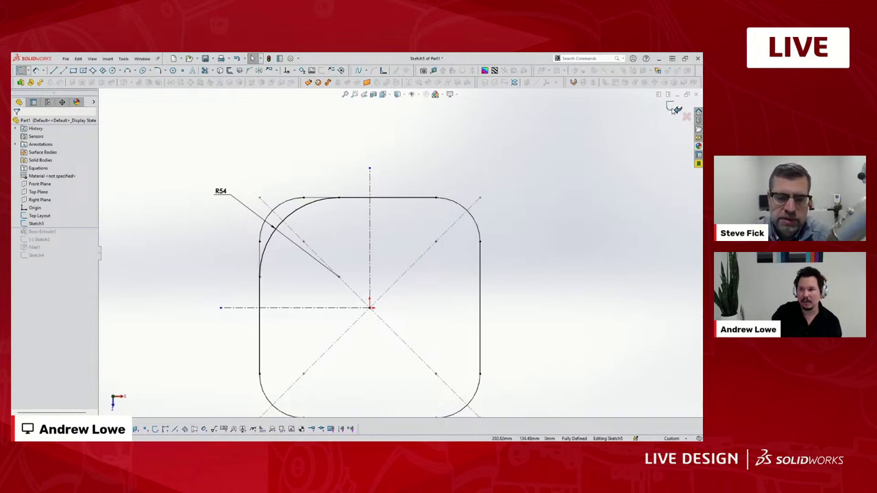
{"action": "key", "text": "ctrl+b"}
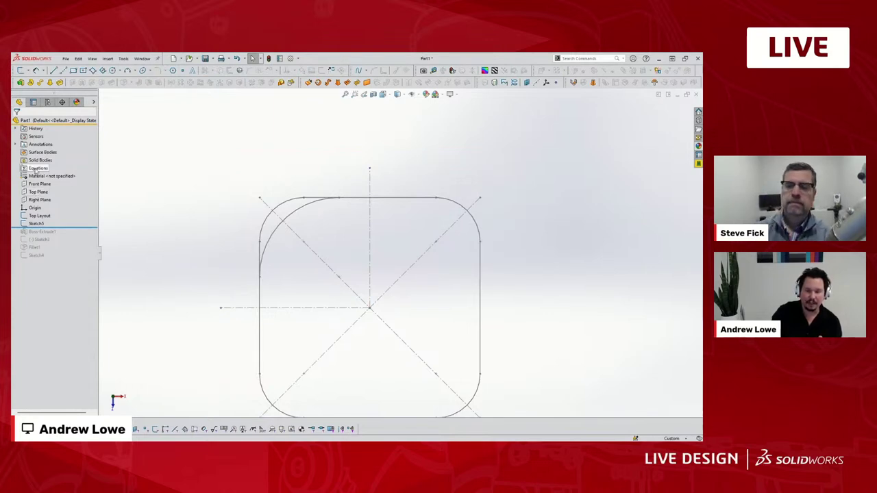
Dismiss the Equations shortcut menu and begin Sketch6 on the Top Plane
{"action": "right_click", "coordinate": [35, 169]}
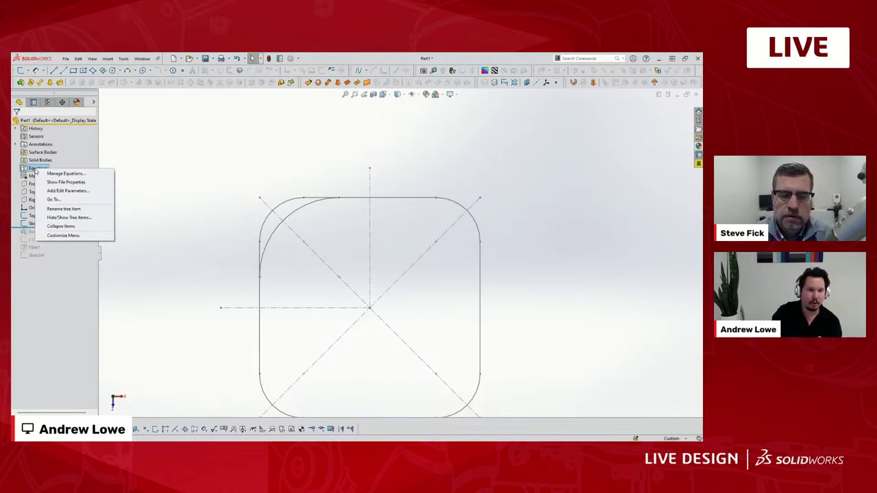
{"action": "left_click", "coordinate": [149, 191]}
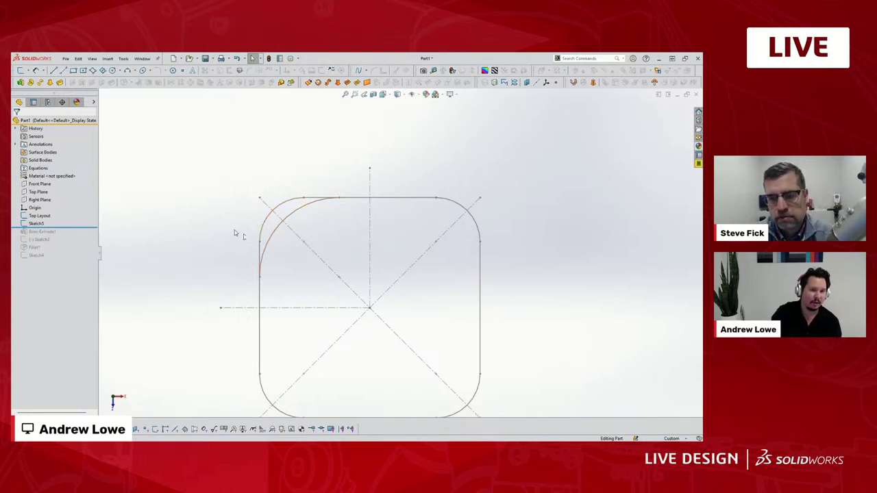
{"action": "left_click", "coordinate": [41, 224]}
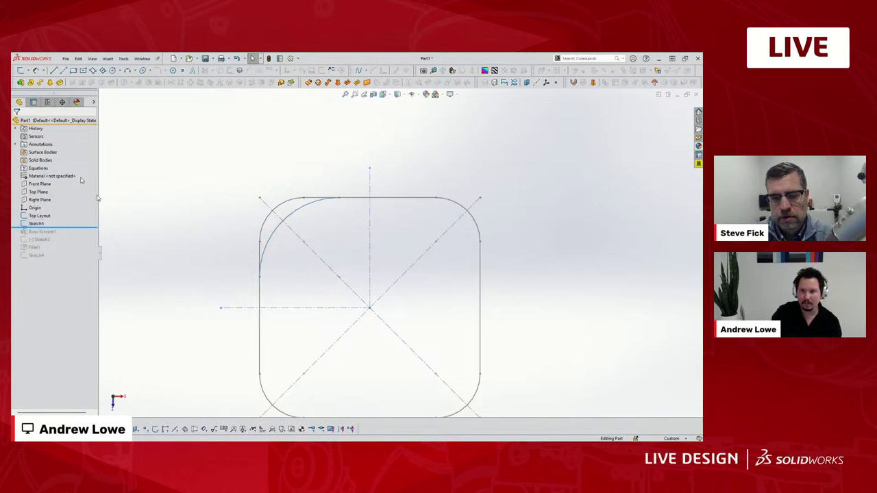
{"action": "left_click", "coordinate": [39, 193]}
{"action": "left_click", "coordinate": [61, 181]}
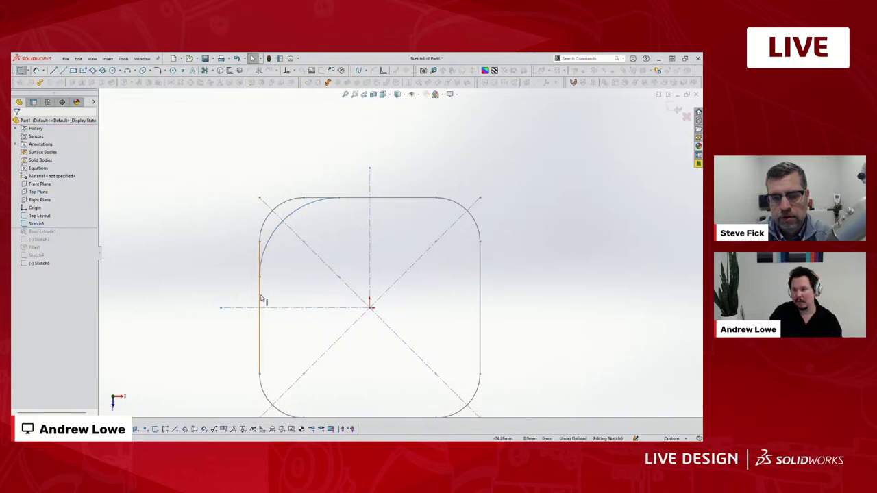
Convert Sketch5's edges into the new sketch and hide the Sketch5 layout
{"action": "left_click", "coordinate": [262, 302]}
{"action": "left_click", "coordinate": [36, 223]}
{"action": "left_click", "coordinate": [125, 211]}
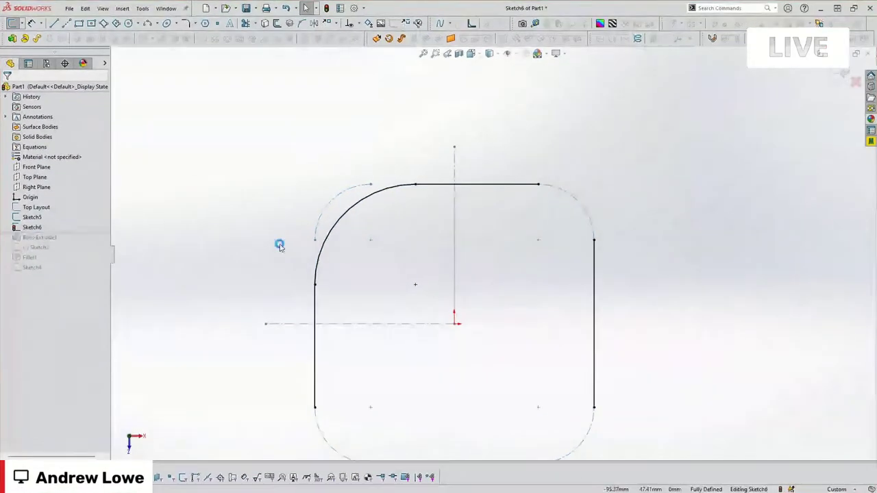
{"action": "left_click", "coordinate": [32, 217]}
{"action": "left_click", "coordinate": [33, 204]}
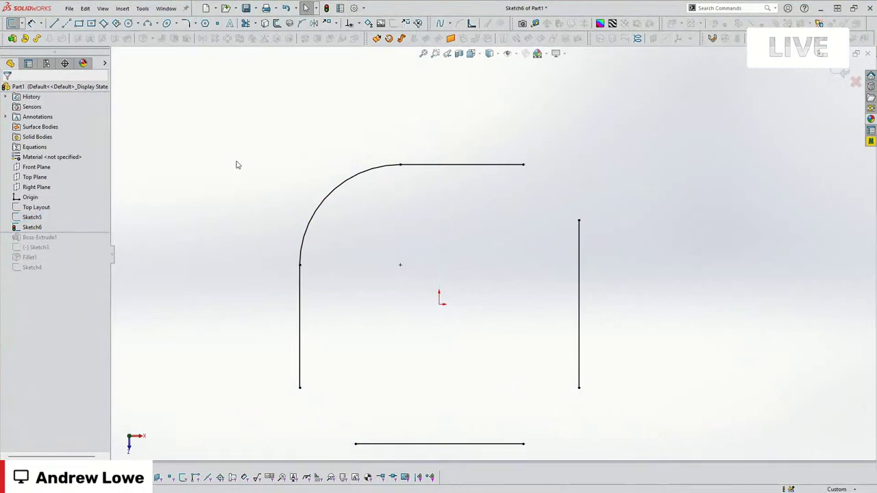
Make the copied R54 top-left corner arc construction geometry
{"action": "left_click", "coordinate": [347, 180]}
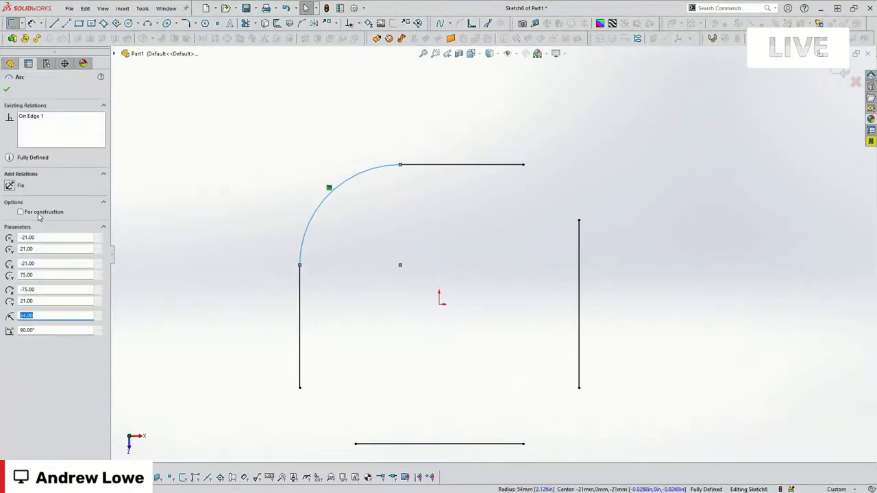
{"action": "left_click", "coordinate": [255, 130]}
{"action": "left_click", "coordinate": [449, 23]}
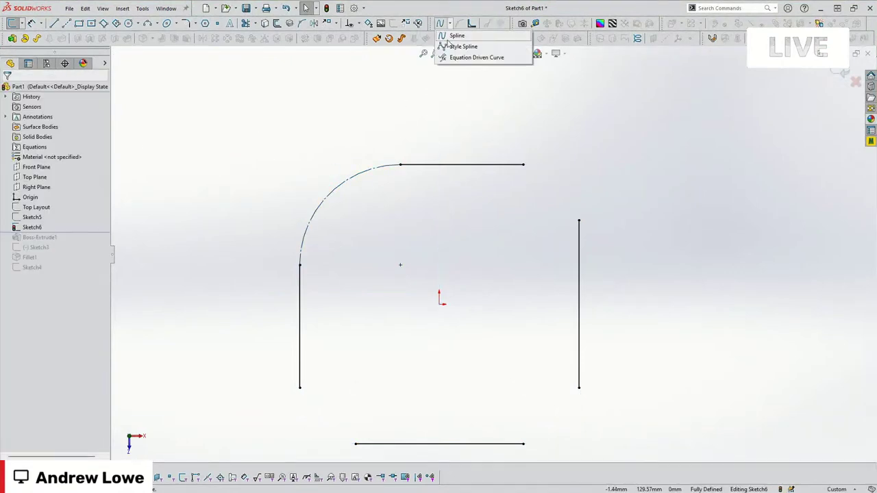
{"action": "left_click", "coordinate": [450, 46]}
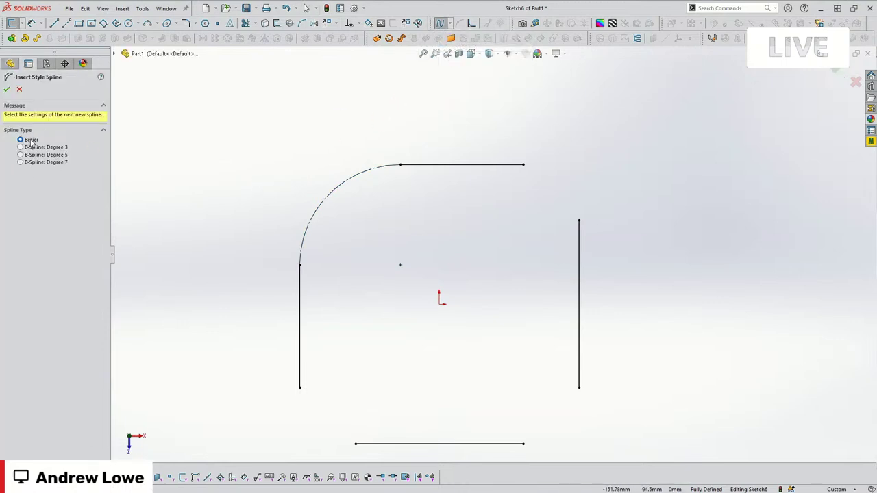
Draw a first style spline along the top edge, then discard the attempt
{"action": "left_click", "coordinate": [401, 164]}
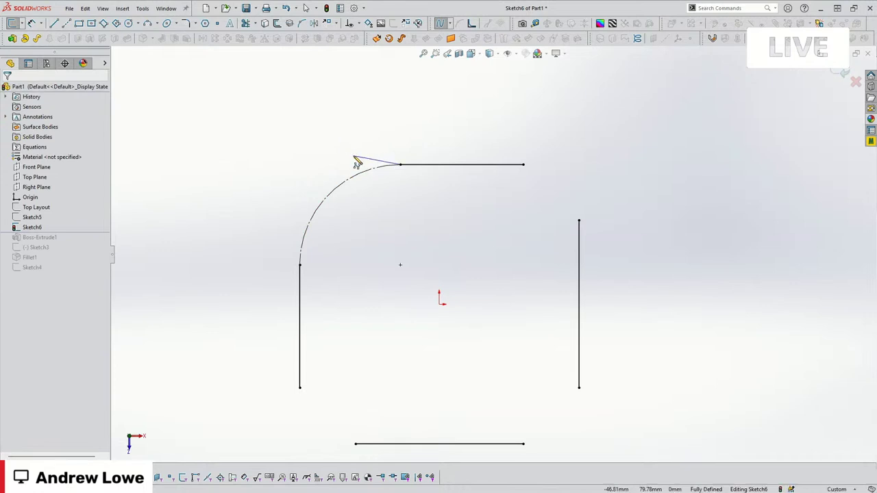
{"action": "left_click", "coordinate": [353, 164]}
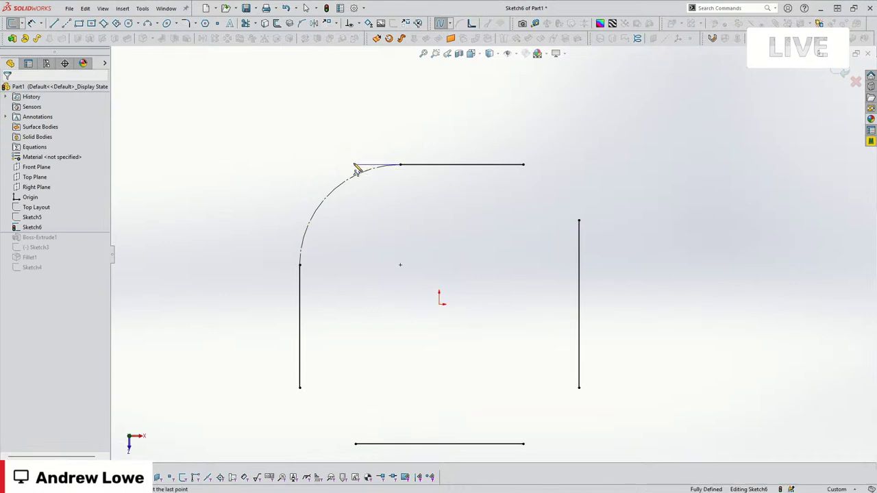
{"action": "left_click", "coordinate": [320, 165]}
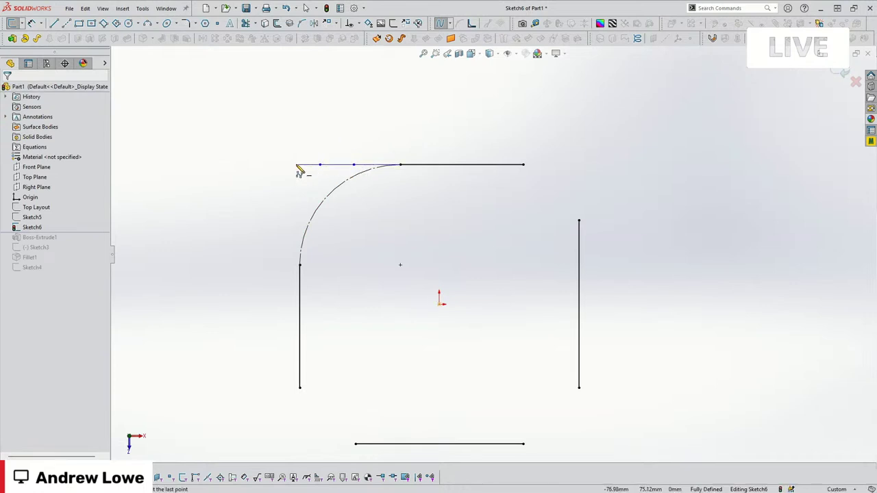
{"action": "double_click", "coordinate": [298, 166]}
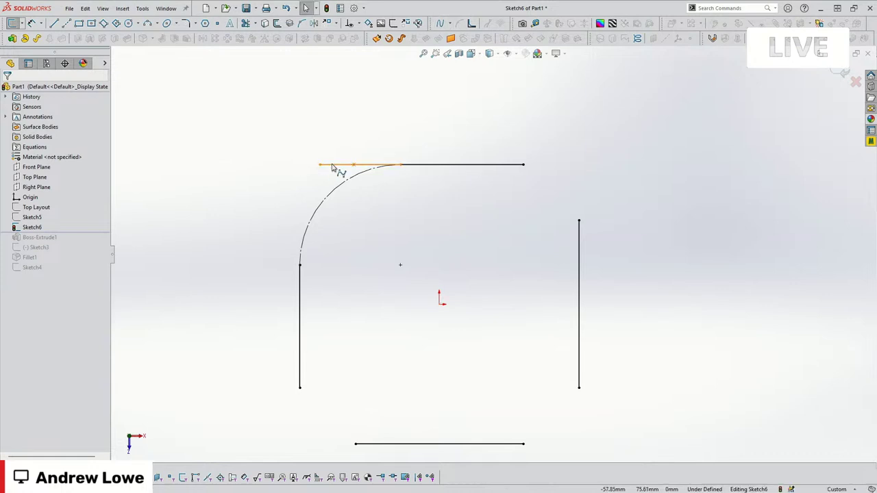
{"action": "key", "text": "Escape"}
{"action": "left_click", "coordinate": [448, 23]}
{"action": "left_click", "coordinate": [466, 45]}
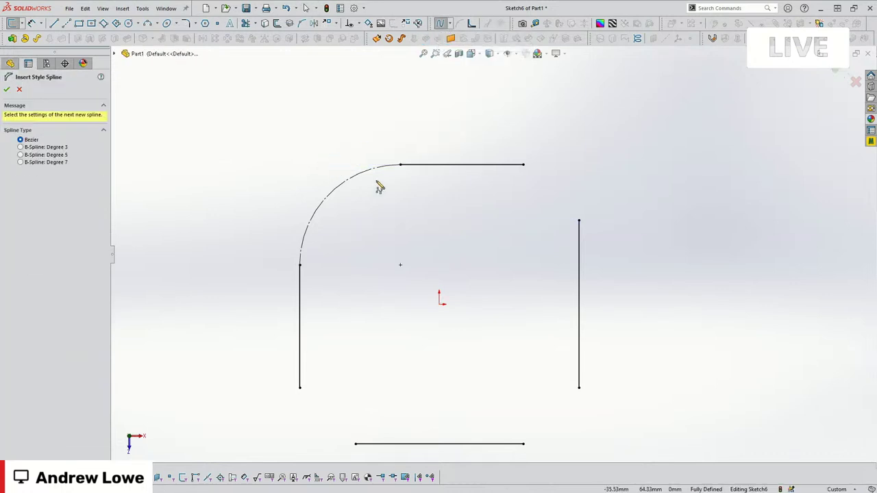
Draw Style Spline2 from the top line's end around the corner to the left line's top
{"action": "left_click", "coordinate": [401, 165]}
{"action": "left_click", "coordinate": [330, 165]}
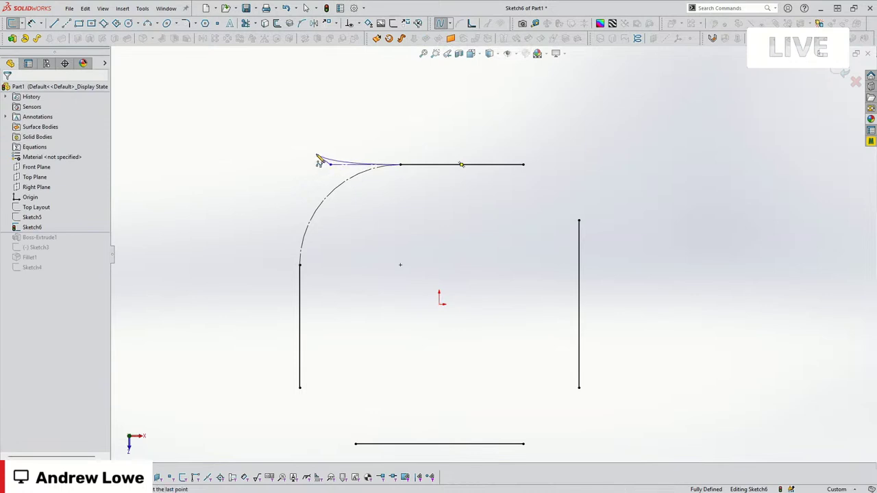
{"action": "left_click", "coordinate": [294, 165]}
{"action": "left_click", "coordinate": [294, 208]}
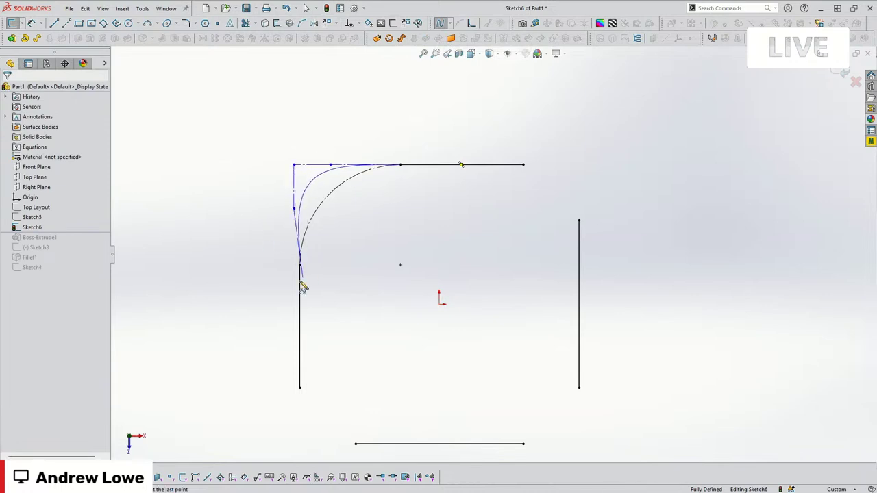
{"action": "double_click", "coordinate": [300, 265]}
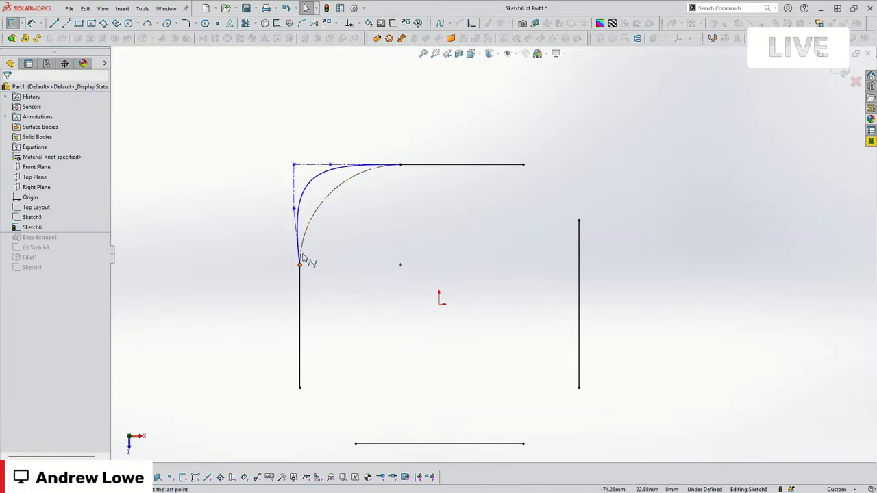
{"action": "scroll", "coordinate": [329, 171], "scroll_direction": "down", "scroll_amount": 2}
{"action": "left_click", "coordinate": [334, 168]}
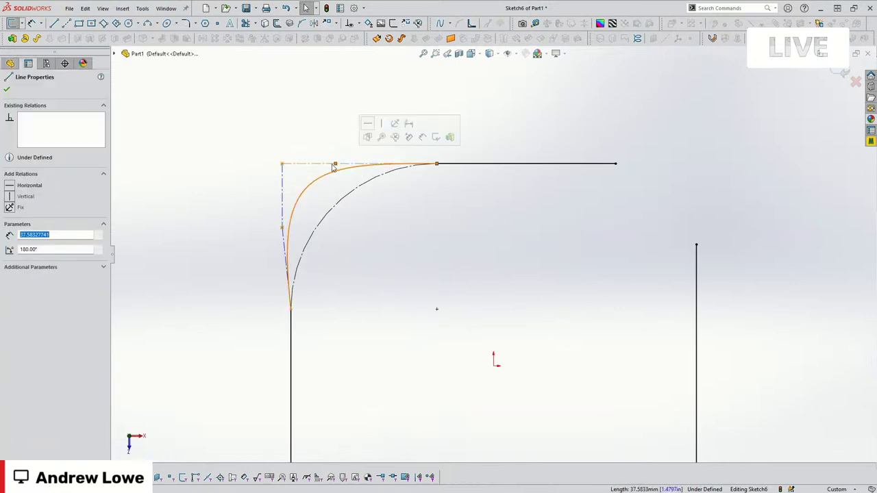
{"action": "key", "text": "Escape"}
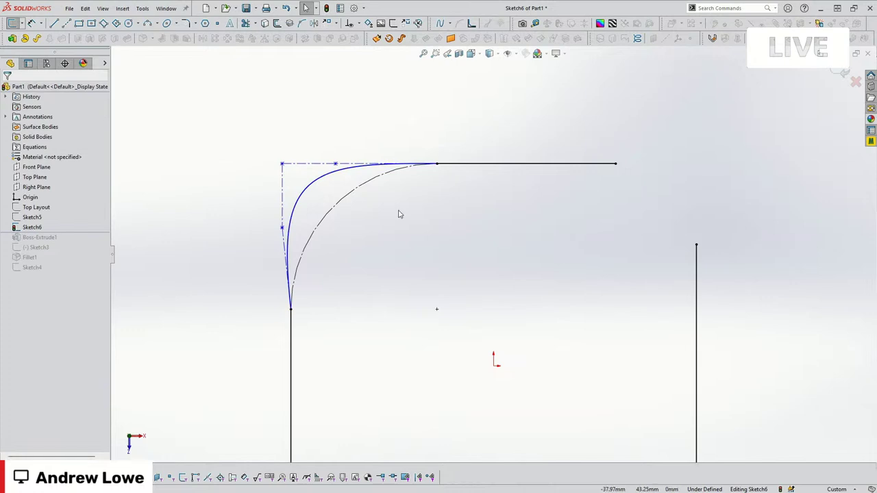
{"action": "left_click", "coordinate": [448, 165]}
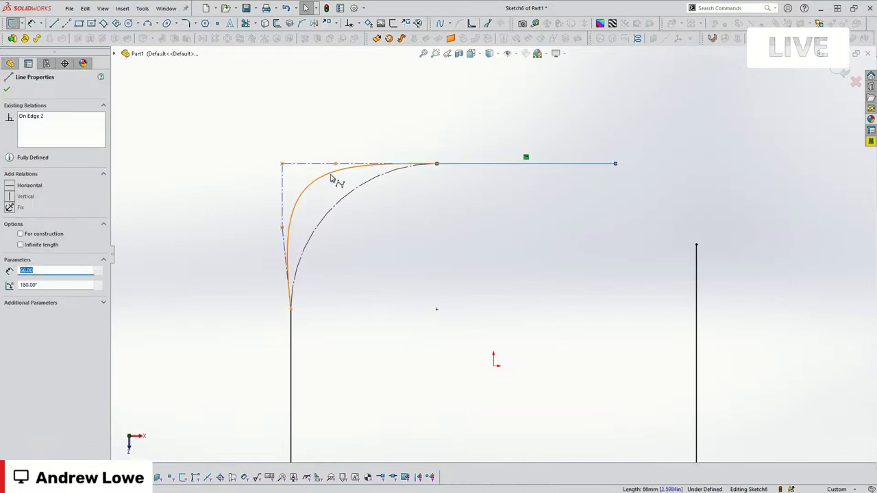
{"action": "left_click", "coordinate": [335, 172], "text": "ctrl"}
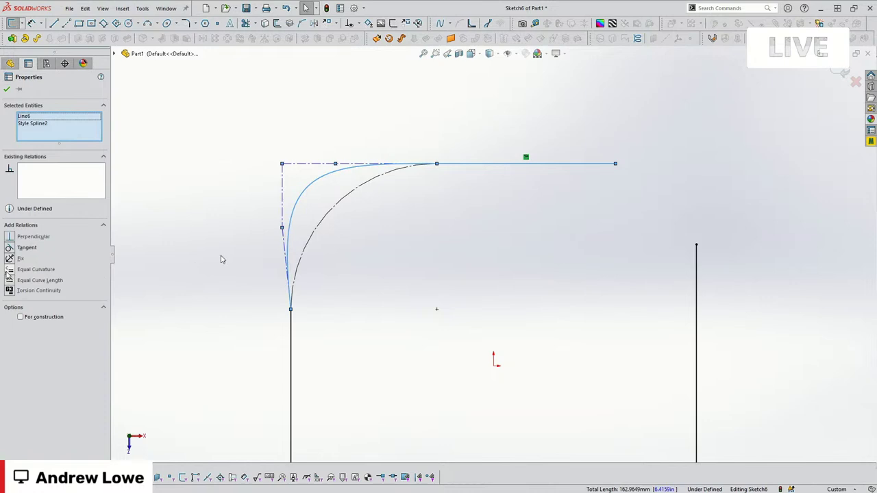
Make the style spline tangent to the top line and equal-curvature with the left vertical line
{"action": "left_click", "coordinate": [27, 247]}
{"action": "left_click", "coordinate": [431, 288]}
{"action": "left_click", "coordinate": [307, 209]}
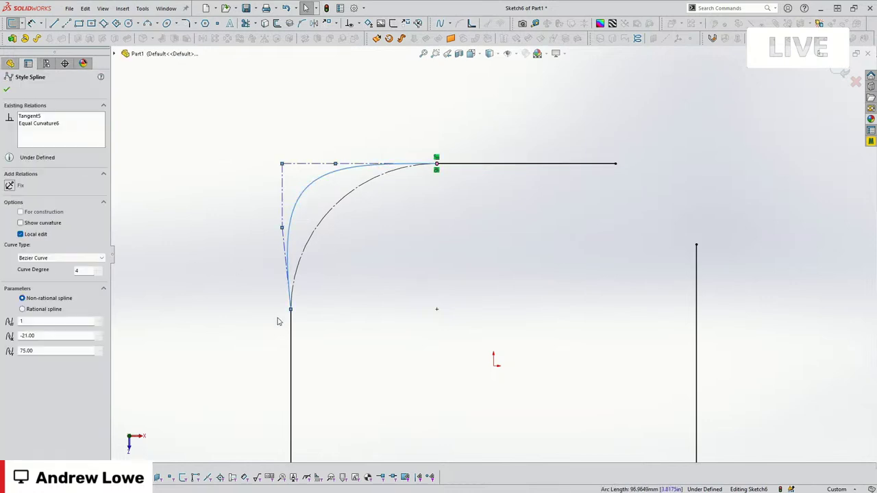
{"action": "left_click", "coordinate": [291, 322], "text": "ctrl"}
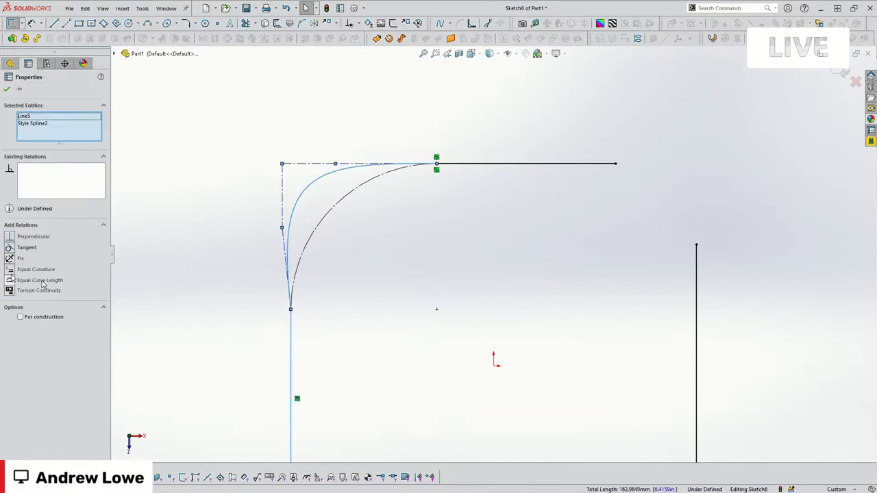
{"action": "left_click", "coordinate": [10, 269]}
{"action": "left_click", "coordinate": [408, 307]}
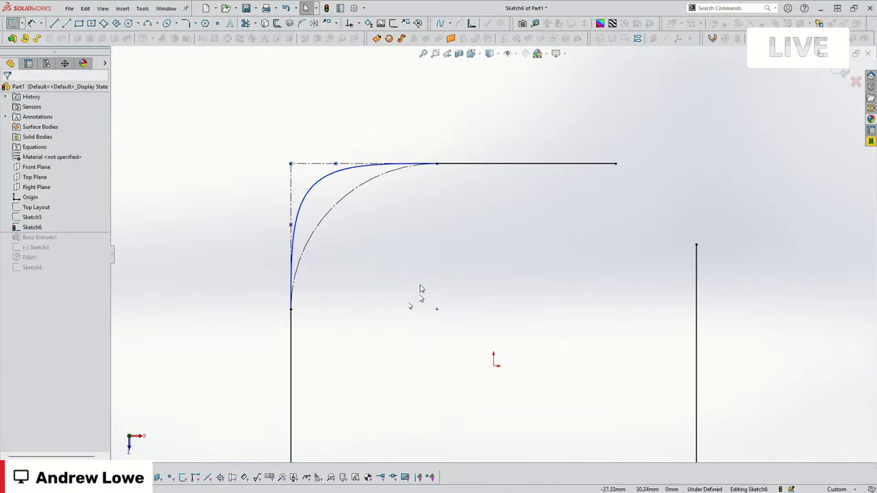
Try relating the spline's top control point and polygon segment to the 66 mm top line
{"action": "left_click", "coordinate": [336, 167]}
{"action": "left_click", "coordinate": [462, 164]}
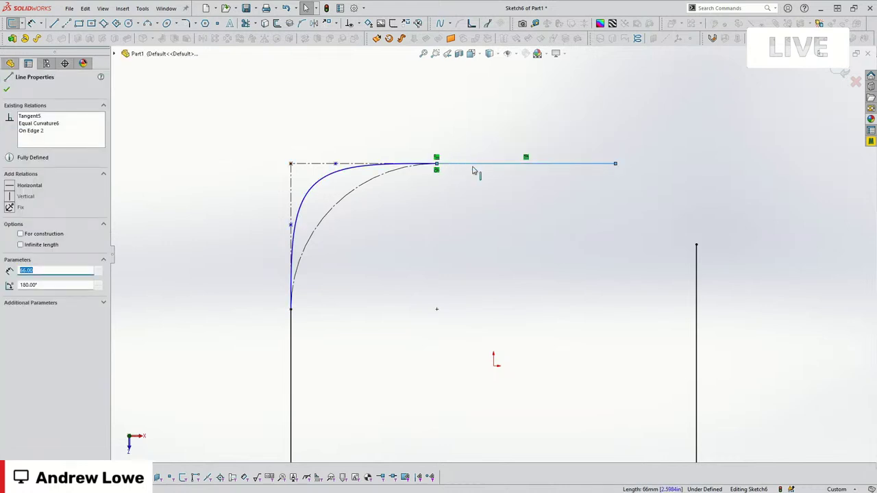
{"action": "key", "text": "Escape"}
{"action": "left_click", "coordinate": [359, 164]}
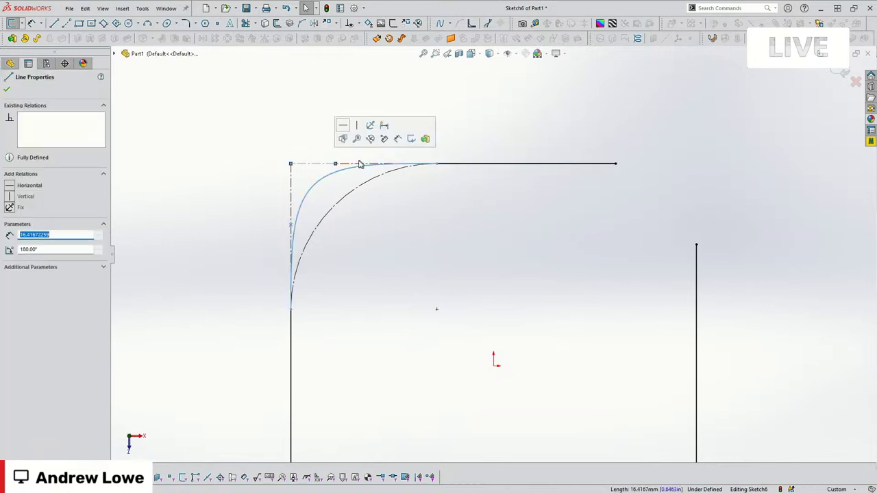
{"action": "left_click", "coordinate": [469, 164]}
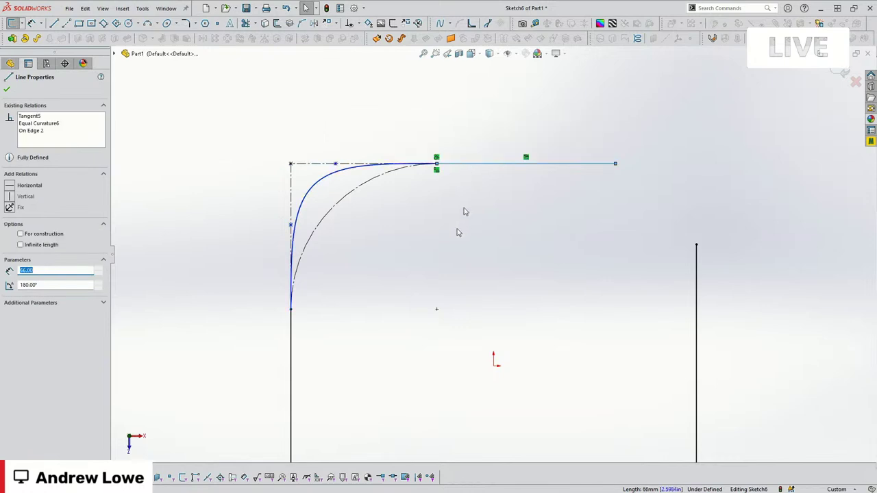
{"action": "key", "text": "Escape"}
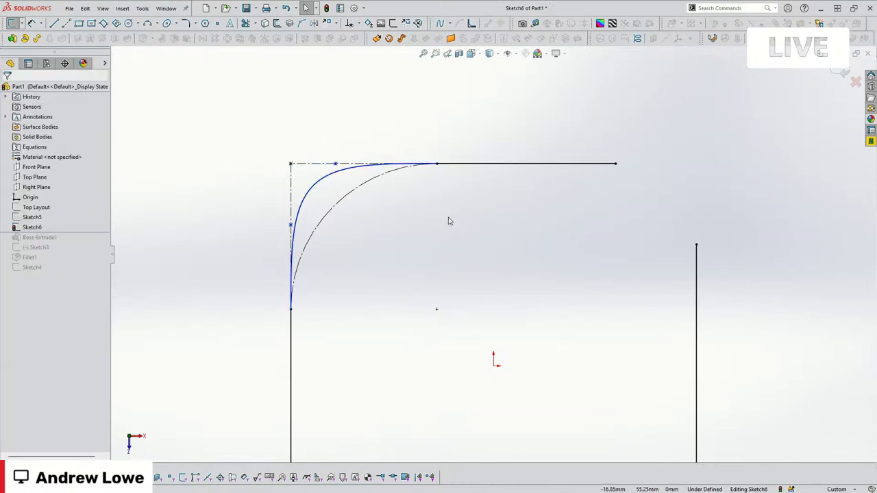
Drag the spline's left and top control vertices, undoing the moves that over-define the sketch
{"action": "left_click_drag", "start_coordinate": [291, 226], "coordinate": [291, 259]}
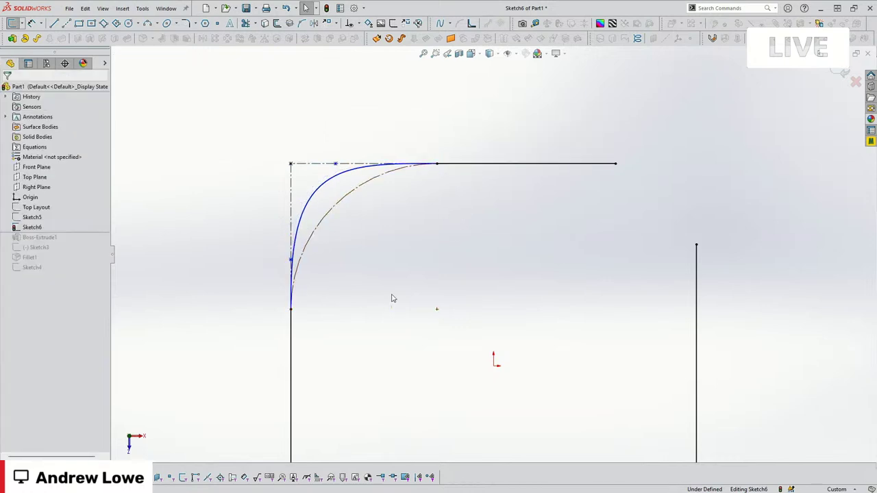
{"action": "left_click_drag", "start_coordinate": [335, 164], "coordinate": [385, 163]}
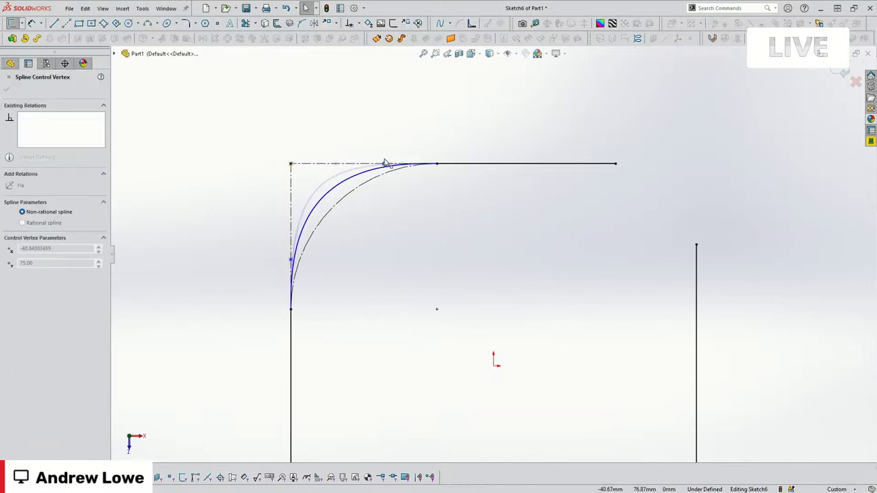
{"action": "left_click", "coordinate": [291, 262]}
{"action": "left_click", "coordinate": [390, 154]}
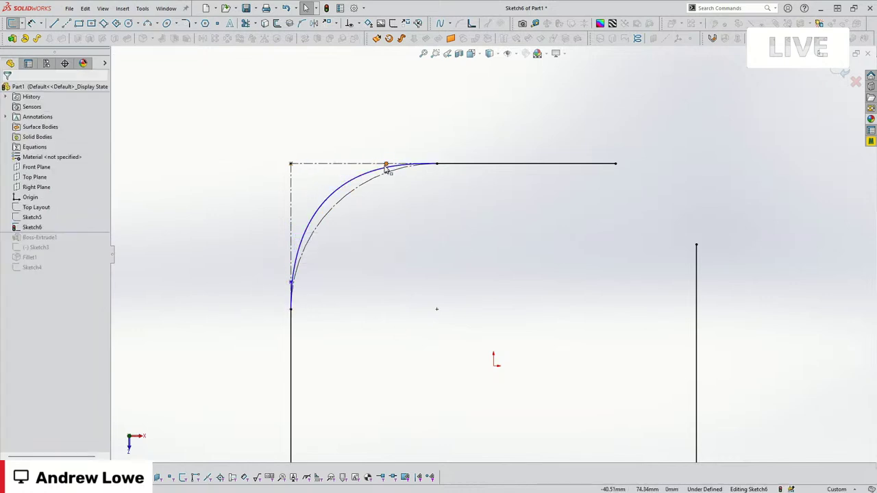
{"action": "left_click_drag", "start_coordinate": [388, 167], "coordinate": [408, 167]}
{"action": "left_click", "coordinate": [252, 281]}
{"action": "key", "text": "ctrl+z"}
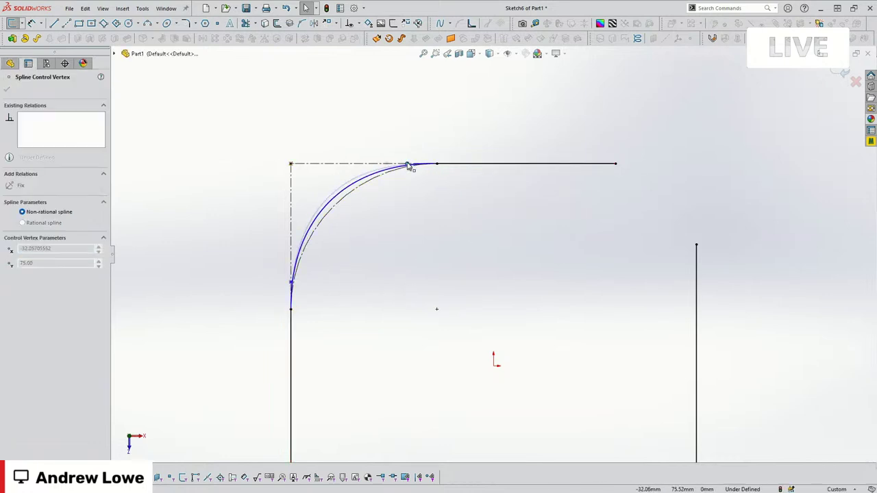
{"action": "left_click", "coordinate": [282, 292]}
{"action": "left_click_drag", "start_coordinate": [291, 283], "coordinate": [290, 309]}
{"action": "key", "text": "ctrl+z"}
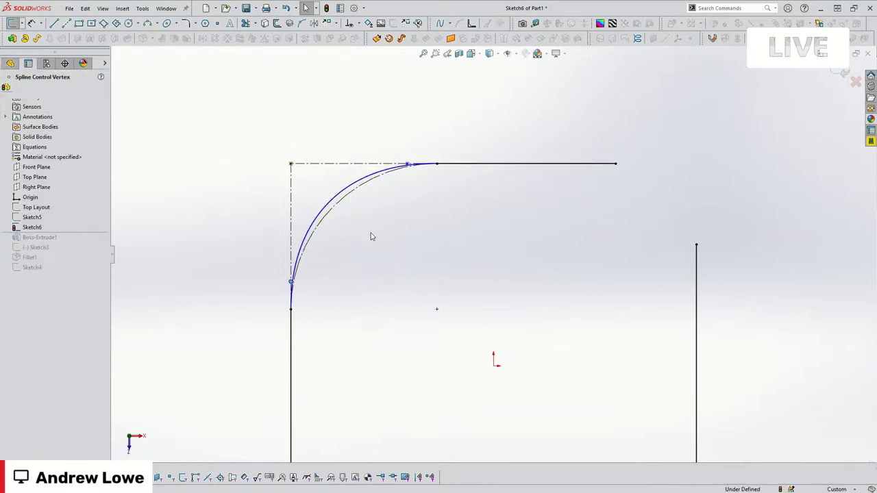
Reopen Sketch6, pull the spline's left end tangent upward and shift a top control vertex left
{"action": "scroll", "coordinate": [397, 290], "scroll_direction": "up", "scroll_amount": 2}
{"action": "scroll", "coordinate": [395, 274], "scroll_direction": "down", "scroll_amount": 1}
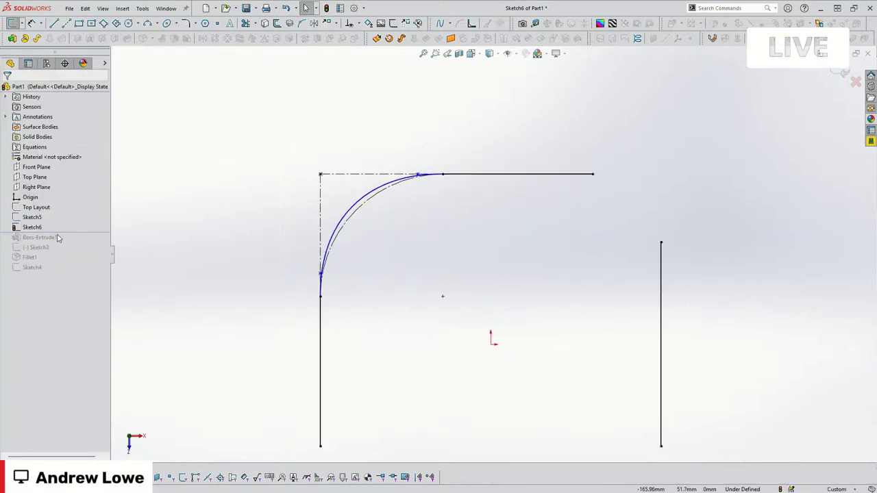
{"action": "left_click", "coordinate": [33, 227]}
{"action": "left_click", "coordinate": [29, 192]}
{"action": "scroll", "coordinate": [369, 279], "scroll_direction": "down", "scroll_amount": 2}
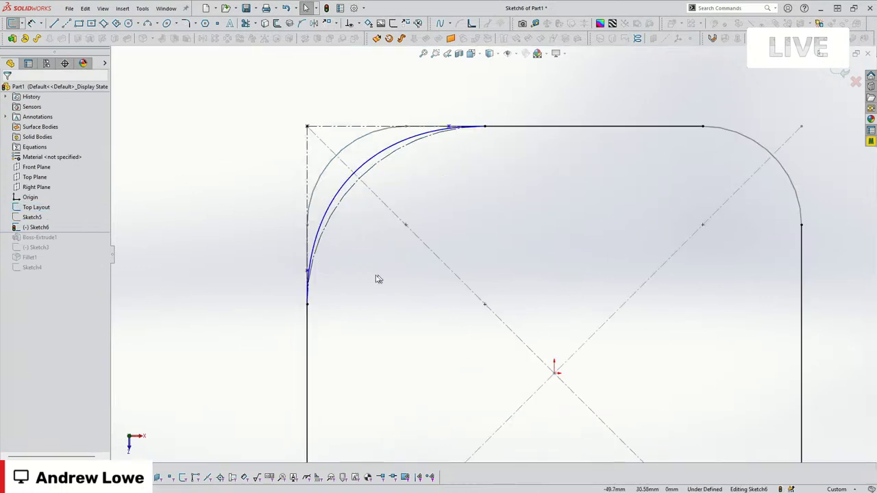
{"action": "left_click_drag", "start_coordinate": [312, 274], "coordinate": [301, 209]}
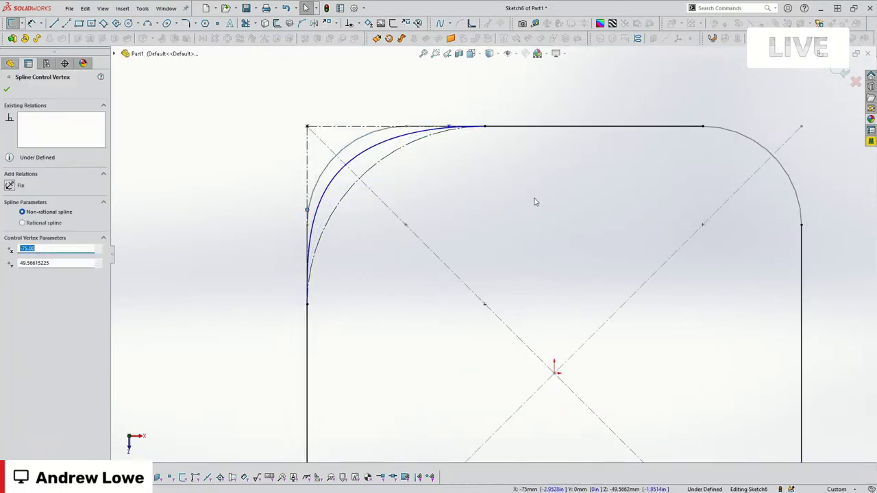
{"action": "left_click", "coordinate": [535, 199]}
{"action": "left_click", "coordinate": [459, 139]}
{"action": "left_click_drag", "start_coordinate": [422, 127], "coordinate": [385, 123]}
{"action": "left_click", "coordinate": [452, 174]}
{"action": "scroll", "coordinate": [463, 172], "scroll_direction": "down", "scroll_amount": 3}
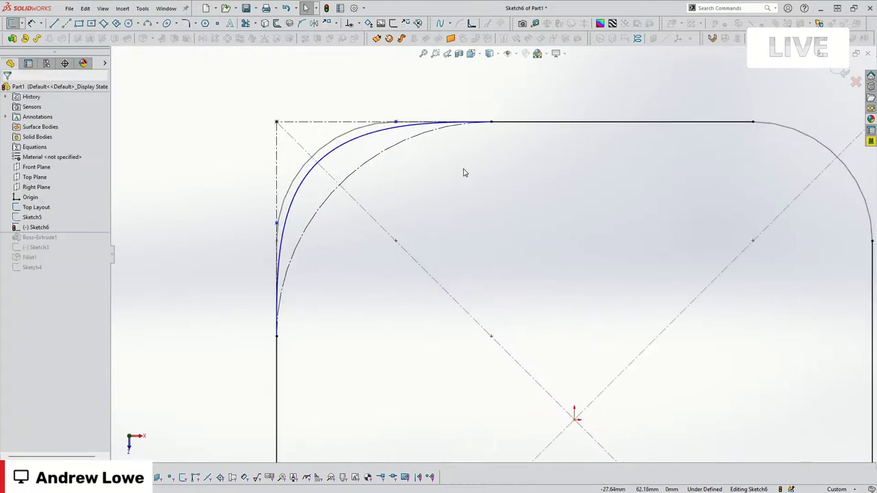
Try making two control legs collinear, then undo the conflicting relation
{"action": "left_click", "coordinate": [396, 120]}
{"action": "left_click", "coordinate": [335, 126], "text": "ctrl"}
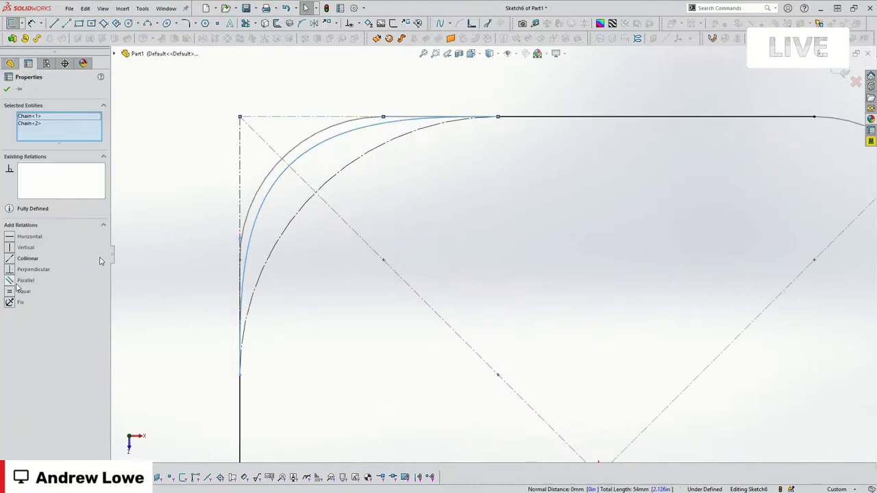
{"action": "left_click", "coordinate": [27, 258]}
{"action": "left_click", "coordinate": [503, 204]}
{"action": "scroll", "coordinate": [511, 209], "scroll_direction": "up", "scroll_amount": 2}
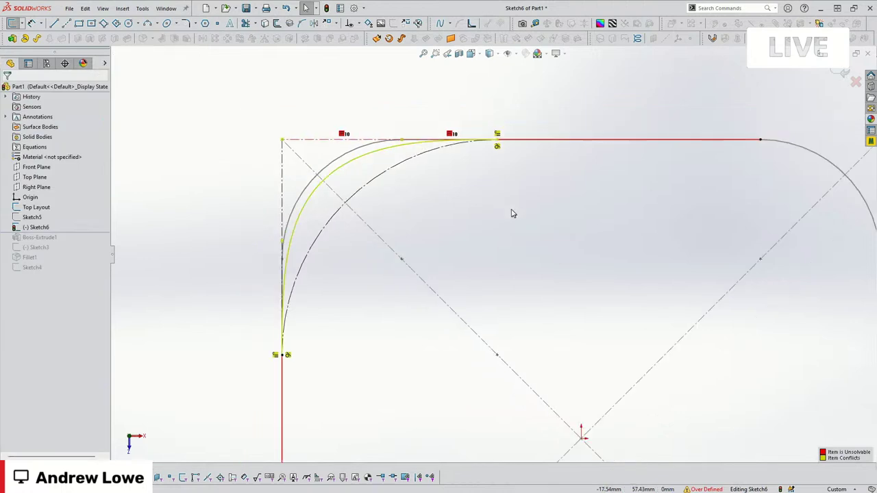
{"action": "left_click", "coordinate": [502, 143]}
{"action": "key", "text": "ctrl+z"}
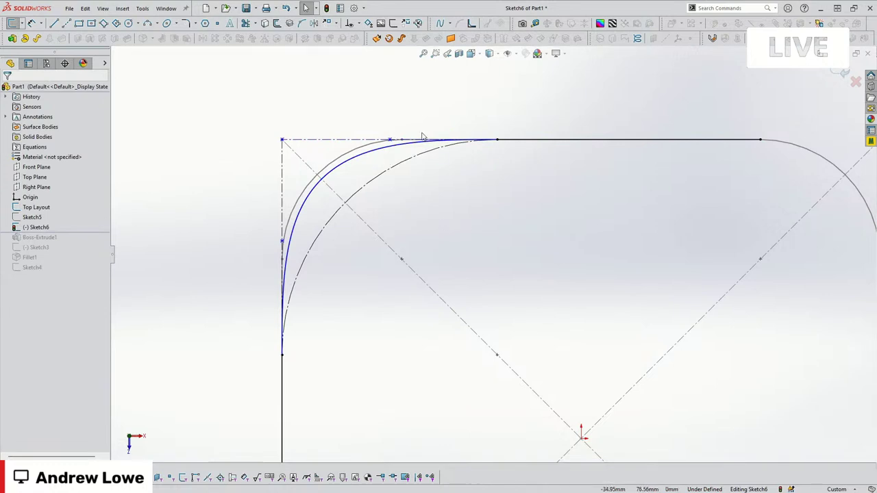
Make the spline's top control-polygon legs equal in length
{"action": "left_click", "coordinate": [378, 141]}
{"action": "scroll", "coordinate": [426, 165], "scroll_direction": "down", "scroll_amount": 2}
{"action": "scroll", "coordinate": [425, 157], "scroll_direction": "down", "scroll_amount": 1}
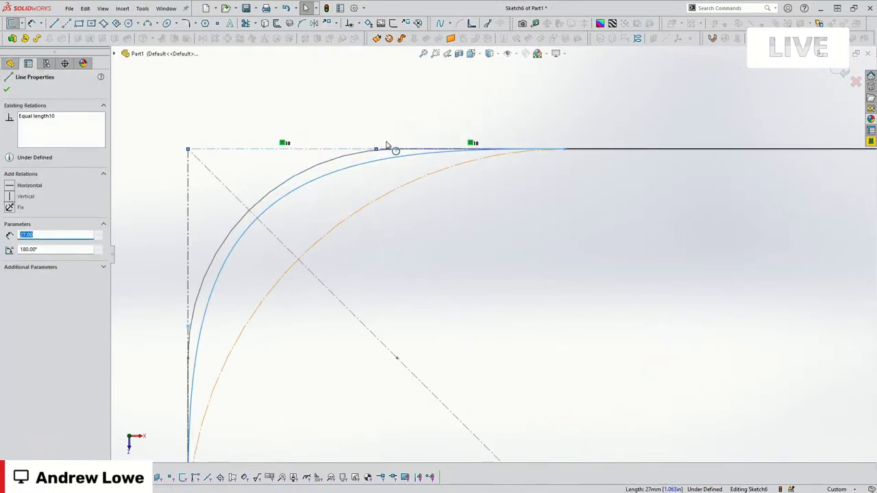
{"action": "left_click", "coordinate": [541, 148], "text": "ctrl"}
{"action": "left_click", "coordinate": [576, 149], "text": "ctrl"}
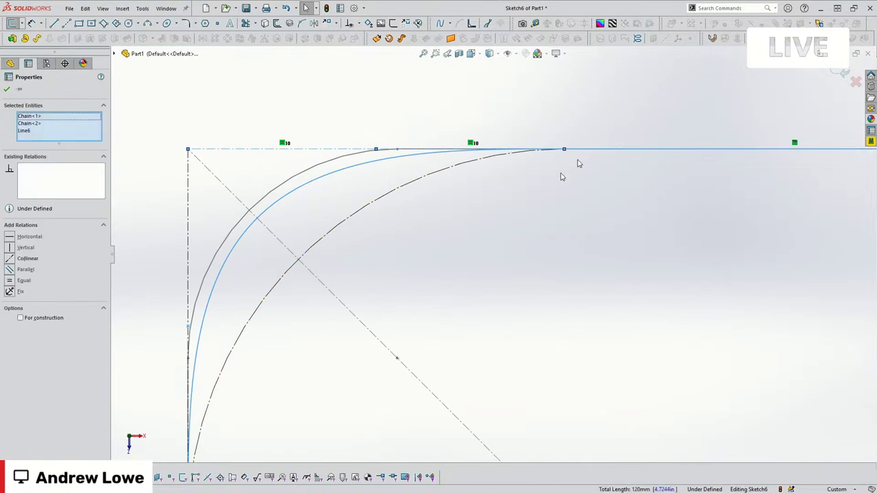
{"action": "left_click", "coordinate": [595, 150]}
{"action": "key", "text": "Escape"}
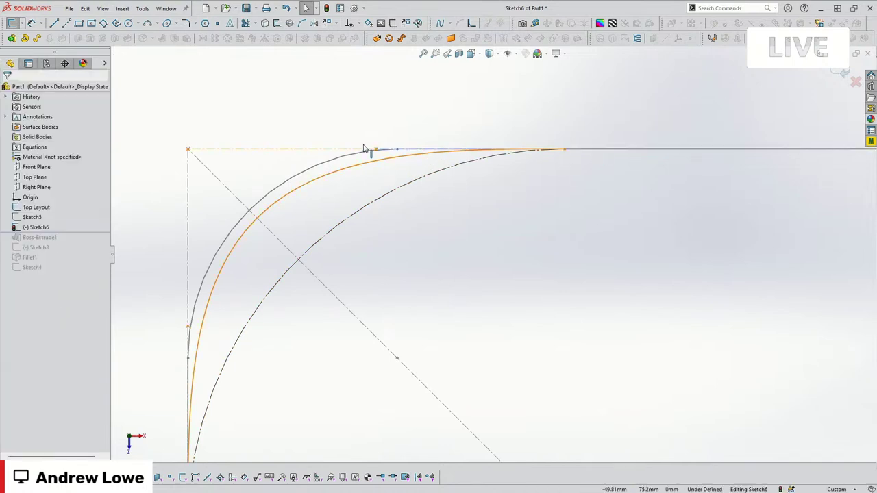
{"action": "left_click", "coordinate": [360, 151]}
{"action": "left_click", "coordinate": [385, 148], "text": "ctrl"}
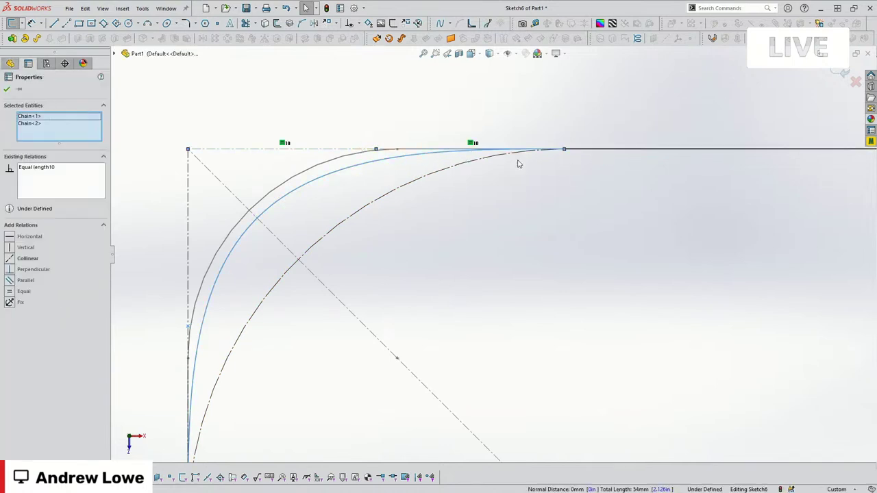
{"action": "left_click", "coordinate": [581, 149], "text": "ctrl"}
{"action": "left_click", "coordinate": [34, 256]}
{"action": "left_click", "coordinate": [465, 267]}
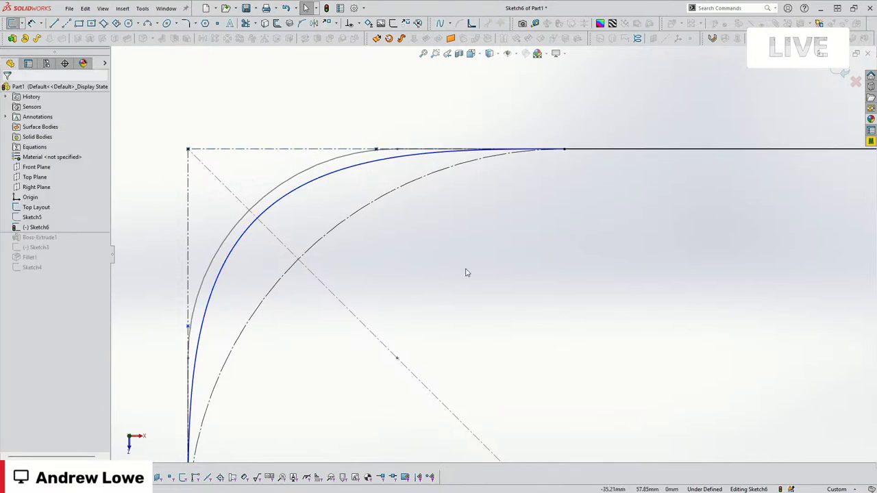
{"action": "scroll", "coordinate": [465, 255], "scroll_direction": "up", "scroll_amount": 2}
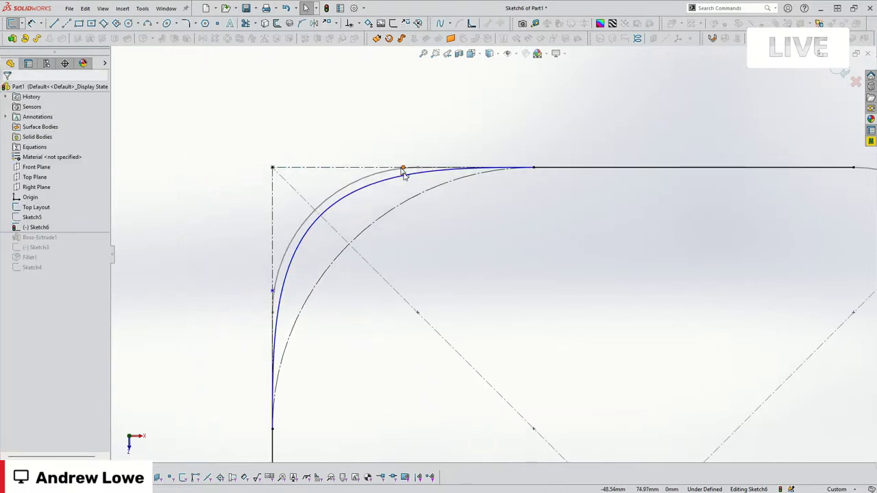
Make the left-side control-polygon legs equal in length
{"action": "left_click", "coordinate": [276, 281]}
{"action": "scroll", "coordinate": [286, 308], "scroll_direction": "down", "scroll_amount": 2}
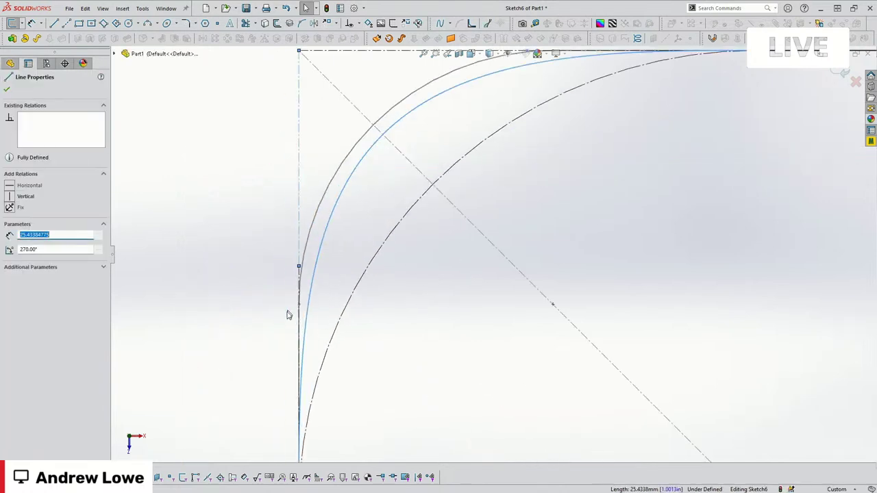
{"action": "left_click", "coordinate": [300, 278]}
{"action": "left_click", "coordinate": [11, 291]}
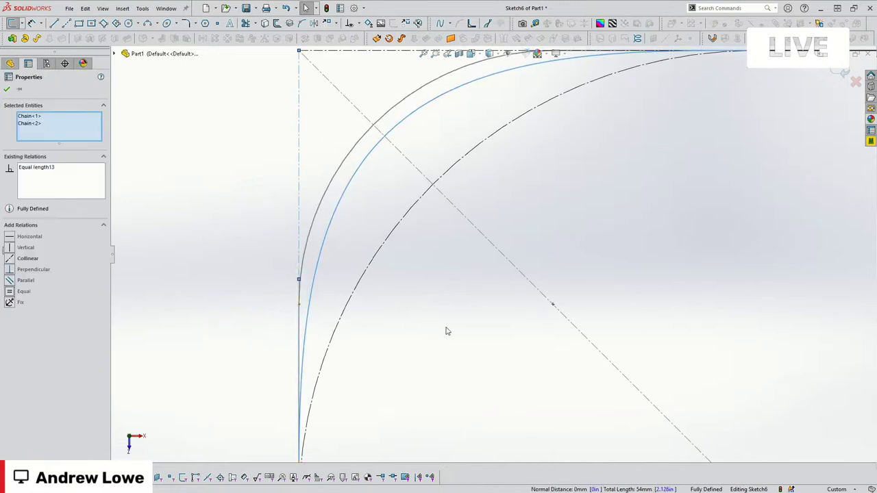
{"action": "left_click", "coordinate": [446, 328]}
{"action": "scroll", "coordinate": [446, 328], "scroll_direction": "up", "scroll_amount": 3}
{"action": "scroll", "coordinate": [492, 261], "scroll_direction": "up", "scroll_amount": 1}
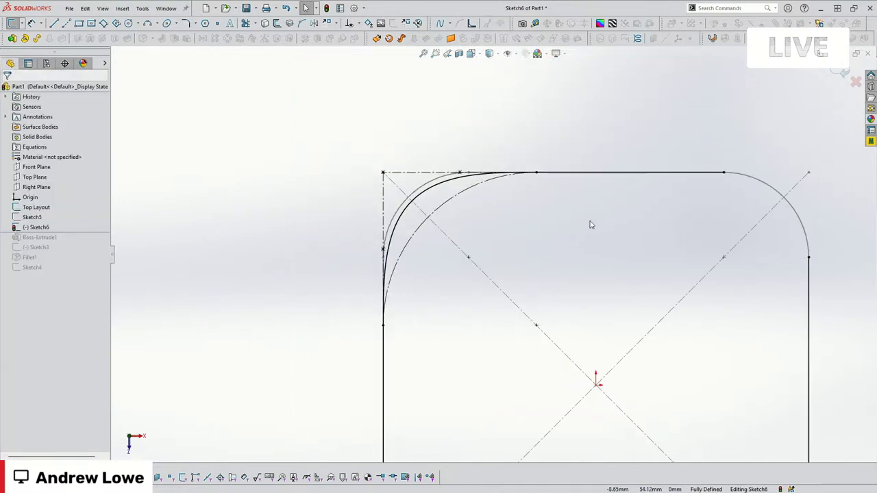
Turn on Show curvature for the corner spline and inspect its comb
{"action": "scroll", "coordinate": [507, 230], "scroll_direction": "up", "scroll_amount": 1}
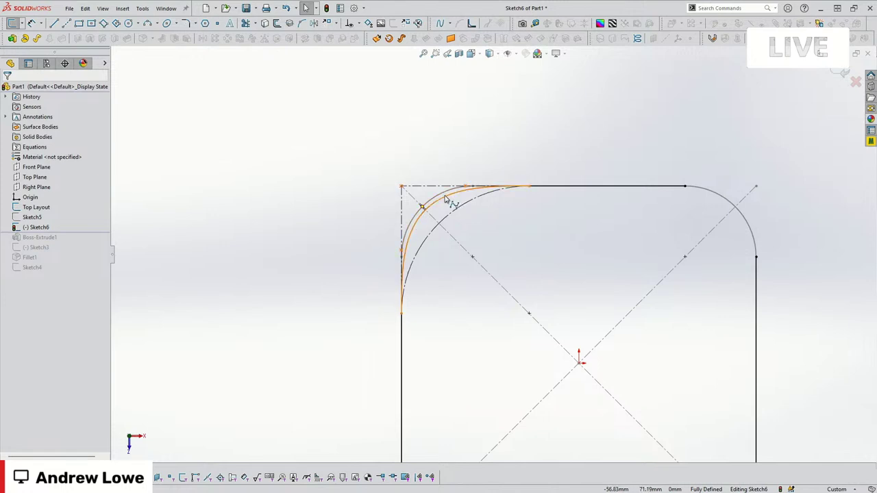
{"action": "left_click", "coordinate": [446, 201]}
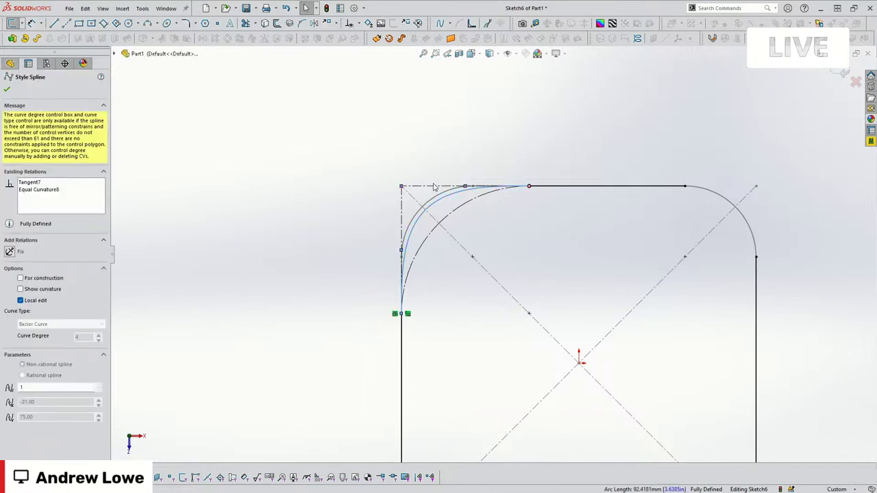
{"action": "left_click", "coordinate": [536, 24]}
{"action": "key", "text": "z"}
{"action": "left_click", "coordinate": [575, 243]}
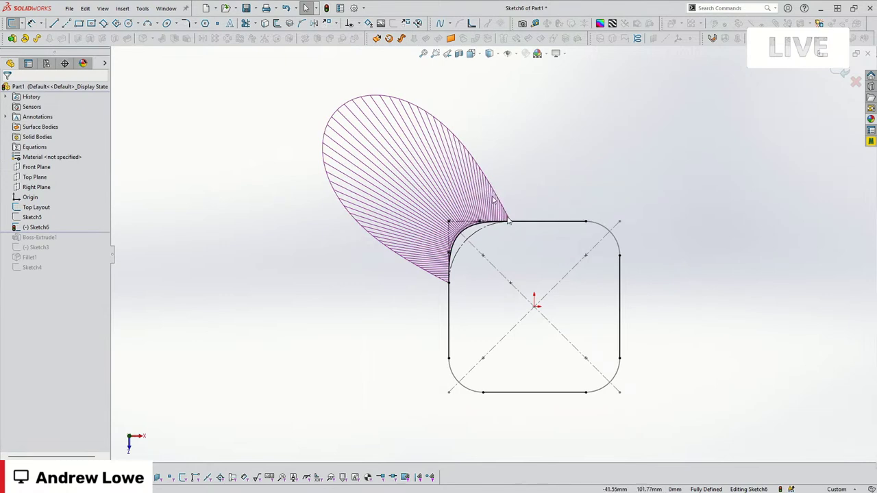
{"action": "scroll", "coordinate": [536, 231], "scroll_direction": "down", "scroll_amount": 3}
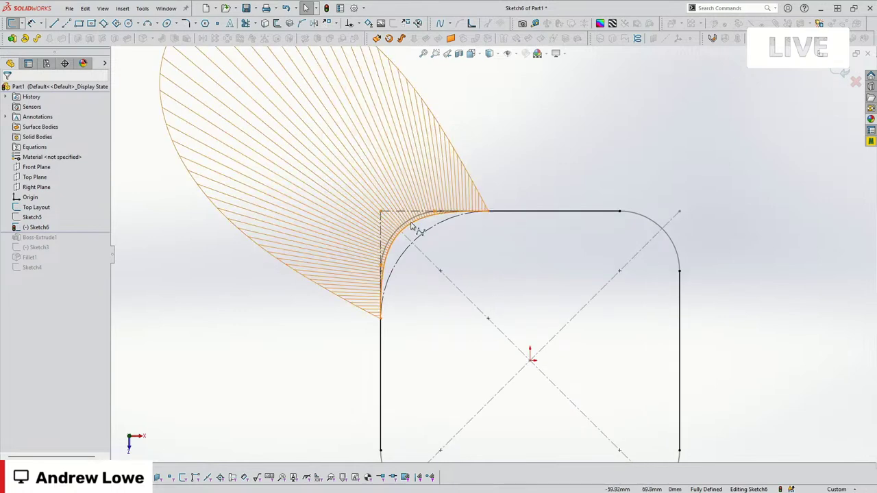
{"action": "left_click", "coordinate": [411, 226]}
{"action": "left_click", "coordinate": [460, 165]}
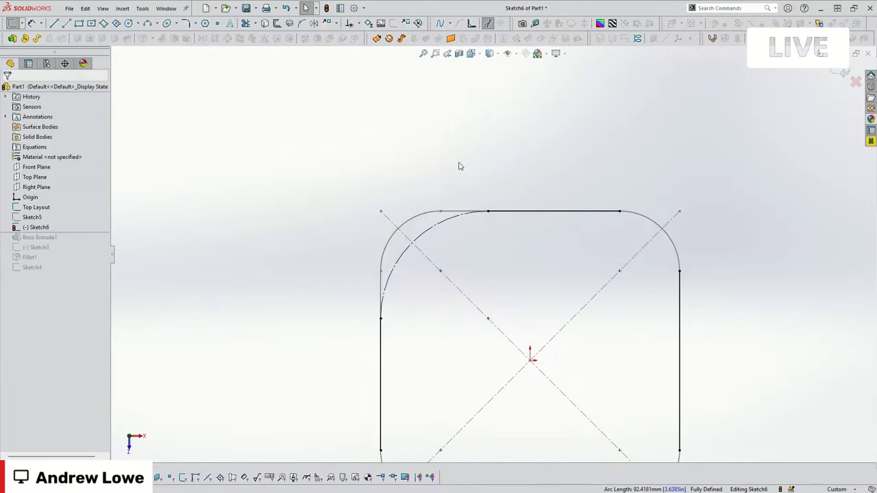
Hide the Top Layout sketch so only Sketch6 remains visible
{"action": "left_click", "coordinate": [36, 205]}
{"action": "left_click", "coordinate": [37, 196]}
{"action": "left_click", "coordinate": [449, 24]}
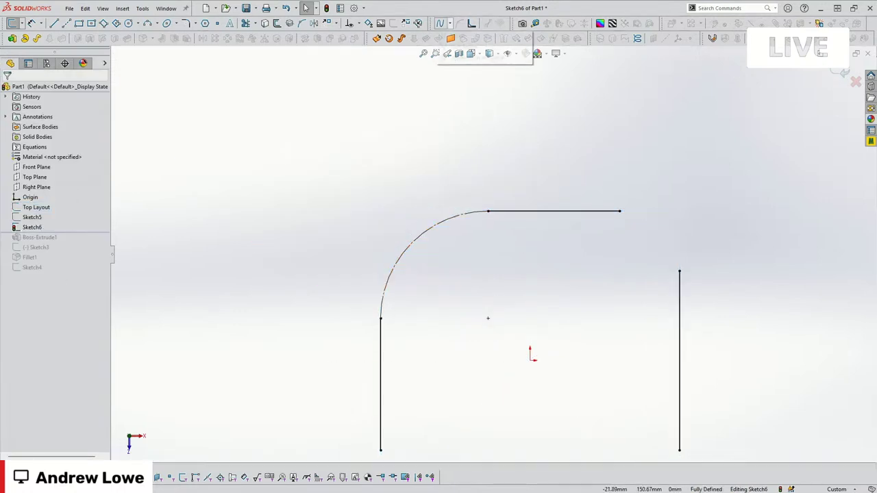
Start a new Bezier style spline from the Spline flyout
{"action": "left_click", "coordinate": [453, 47]}
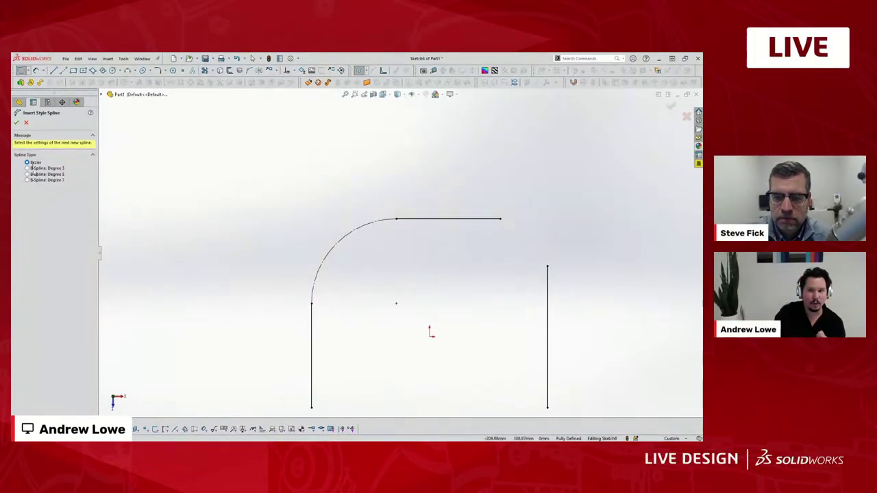
Draw the style spline from the top arc-line junction around the corner to the lower arc junction
{"action": "left_click", "coordinate": [396, 221]}
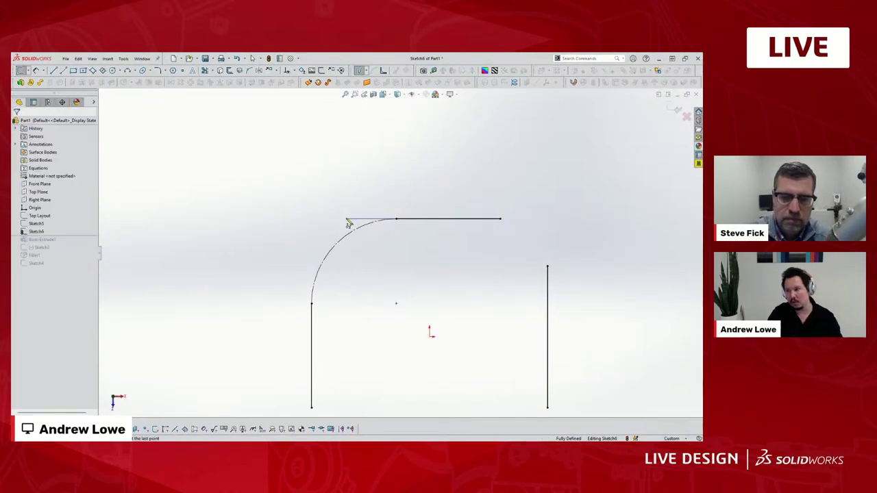
{"action": "left_click", "coordinate": [314, 219]}
{"action": "left_click", "coordinate": [296, 219]}
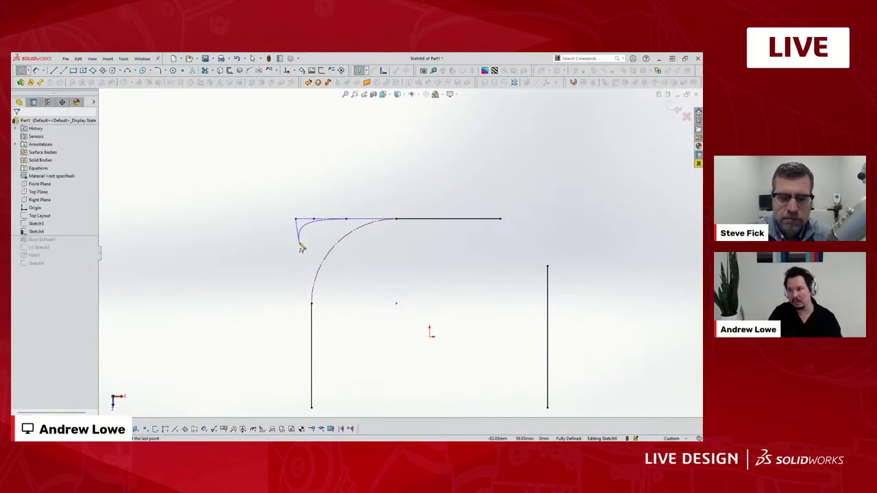
{"action": "left_click", "coordinate": [296, 244]}
{"action": "left_click", "coordinate": [296, 272]}
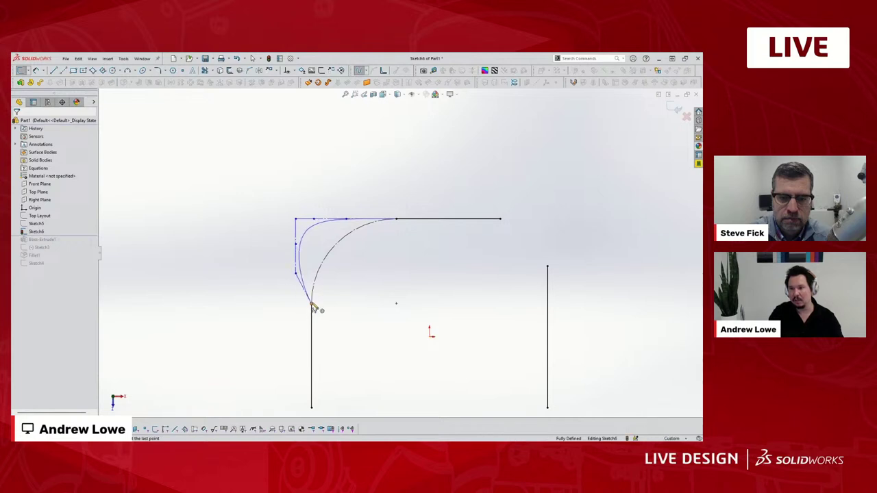
{"action": "double_click", "coordinate": [312, 305]}
Adjust the control vertices, pulling the left one outward so the corner bulges past the arc
{"action": "left_click", "coordinate": [311, 222]}
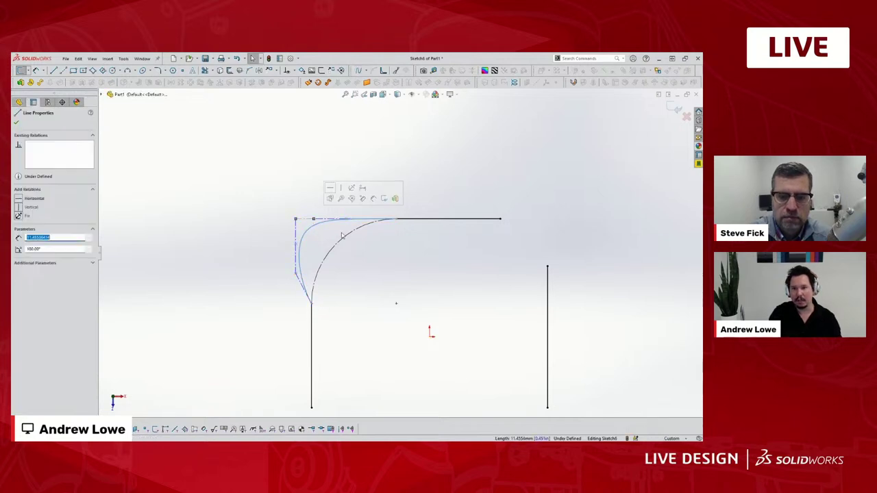
{"action": "scroll", "coordinate": [341, 235], "scroll_direction": "down", "scroll_amount": 2}
{"action": "left_click", "coordinate": [336, 239]}
{"action": "left_click", "coordinate": [310, 217]}
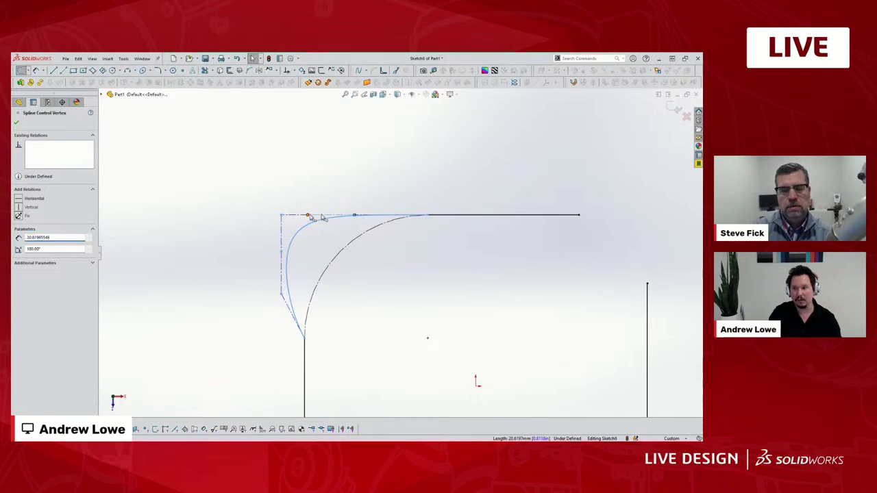
{"action": "mouse_move", "coordinate": [321, 217]}
{"action": "left_mouse_down"}
{"action": "mouse_move", "coordinate": [330, 215]}
{"action": "mouse_move", "coordinate": [306, 214]}
{"action": "left_mouse_up"}
{"action": "left_click", "coordinate": [290, 224]}
{"action": "left_click", "coordinate": [282, 216]}
{"action": "left_click", "coordinate": [284, 250]}
{"action": "left_click", "coordinate": [298, 245]}
{"action": "left_click_drag", "start_coordinate": [298, 246], "coordinate": [298, 243]}
{"action": "left_click", "coordinate": [286, 296]}
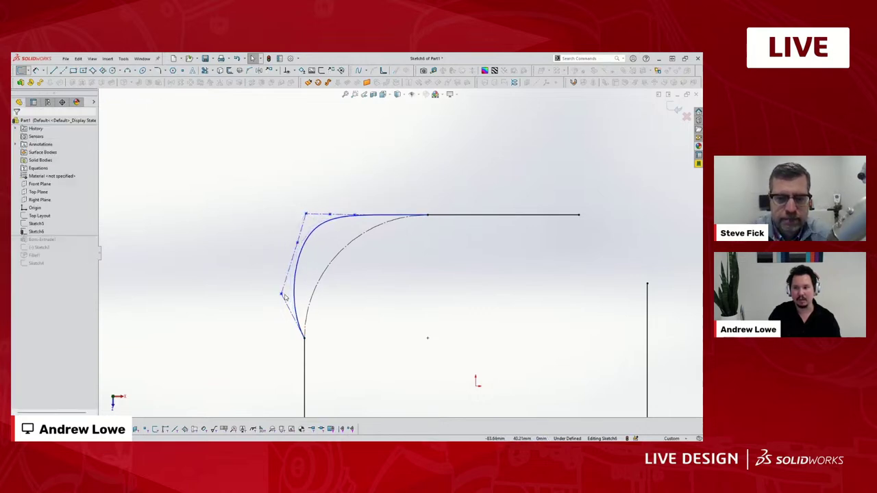
{"action": "left_click_drag", "start_coordinate": [281, 295], "coordinate": [245, 272]}
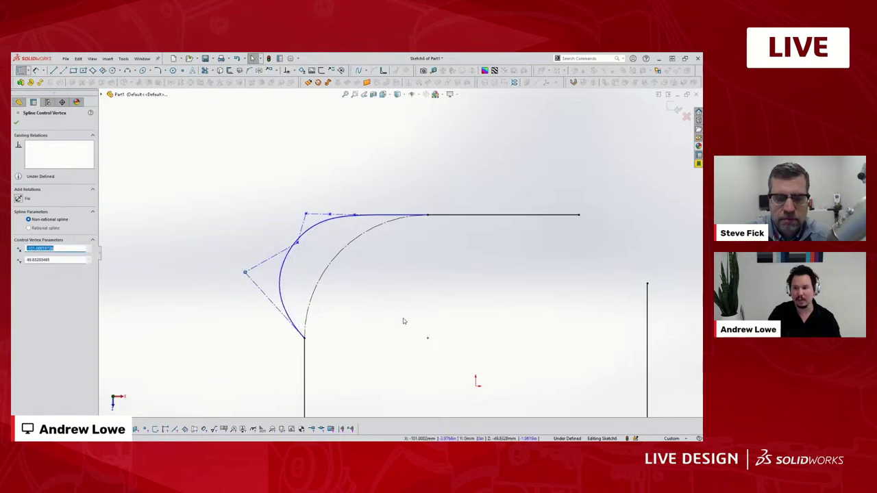
{"action": "left_click", "coordinate": [401, 320]}
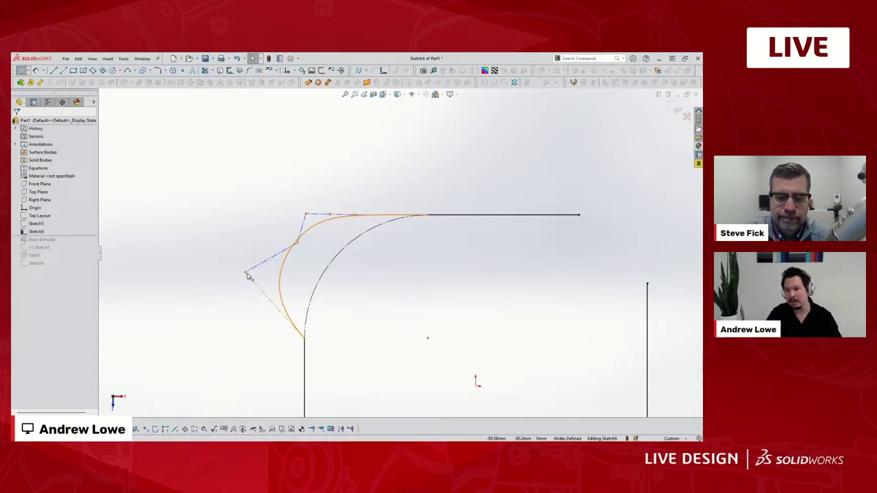
Select the corner spline to show its Style Spline properties
{"action": "left_click", "coordinate": [248, 276]}
{"action": "scroll", "coordinate": [362, 220], "scroll_direction": "down", "scroll_amount": 3}
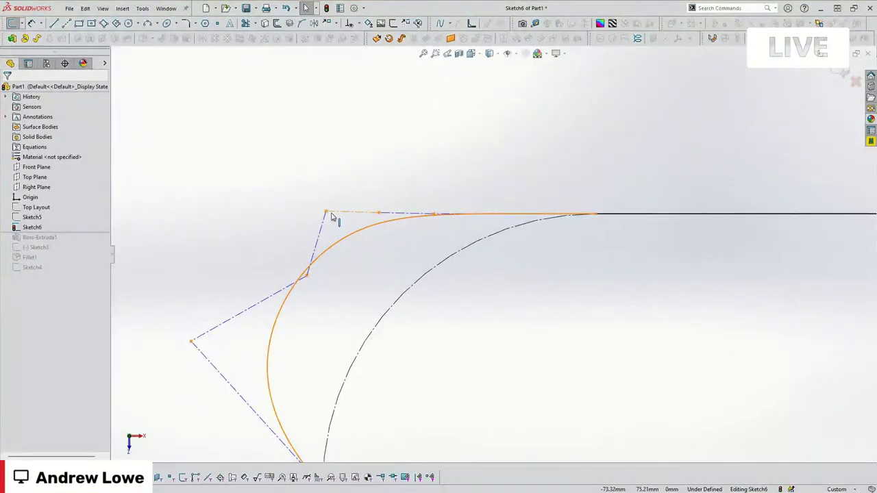
{"action": "scroll", "coordinate": [294, 274], "scroll_direction": "up", "scroll_amount": 1}
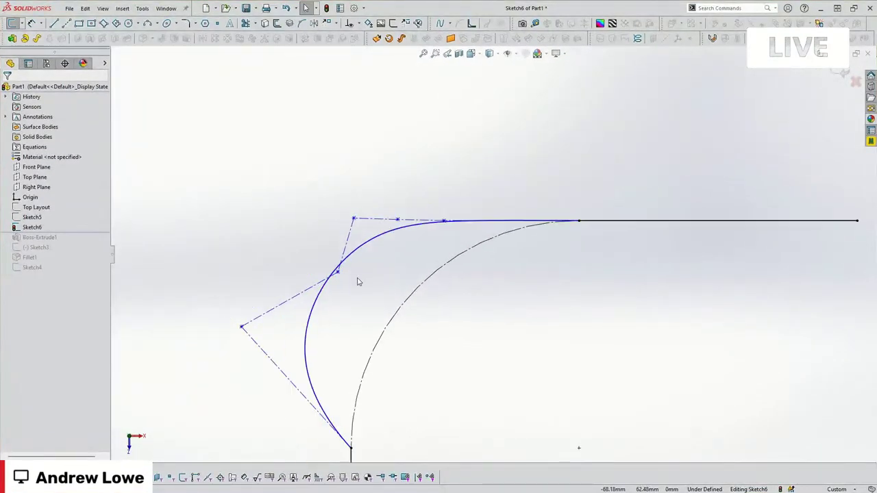
{"action": "scroll", "coordinate": [357, 281], "scroll_direction": "up", "scroll_amount": 1}
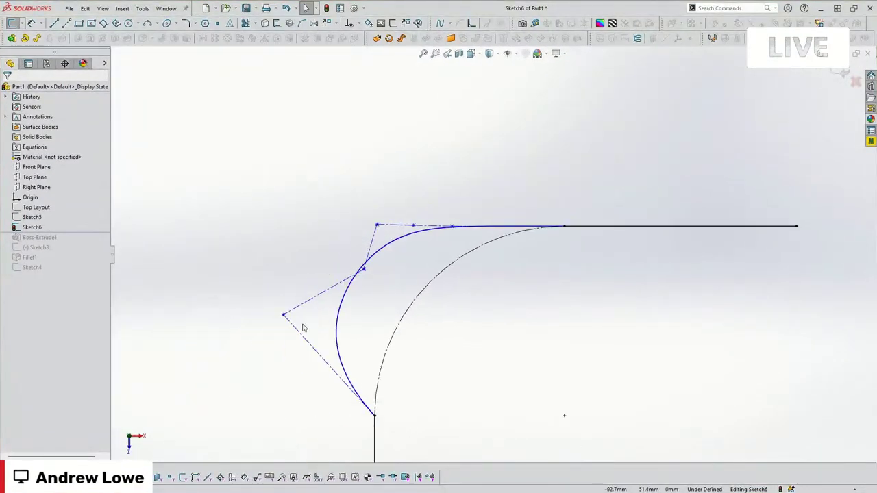
{"action": "left_click", "coordinate": [391, 251]}
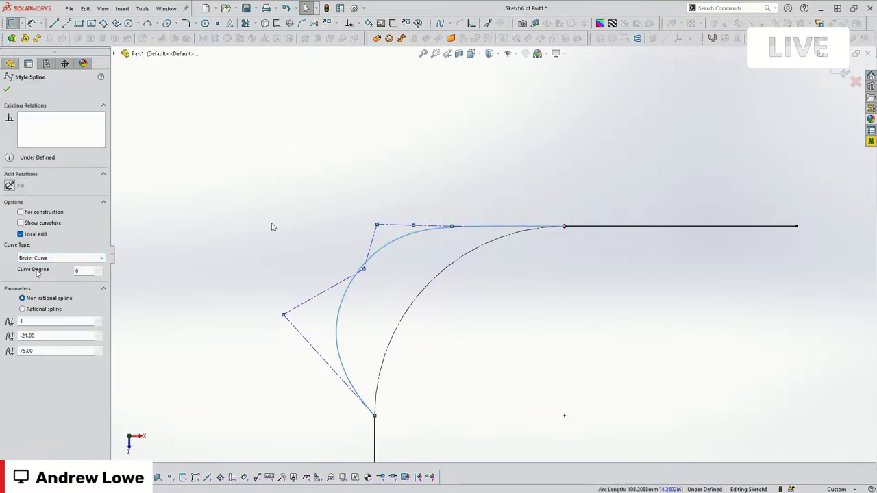
Try other curve degrees, then set the style spline back to degree 6
{"action": "left_click", "coordinate": [99, 269]}
{"action": "left_click", "coordinate": [99, 270]}
{"action": "left_click", "coordinate": [99, 270]}
{"action": "left_click", "coordinate": [99, 269]}
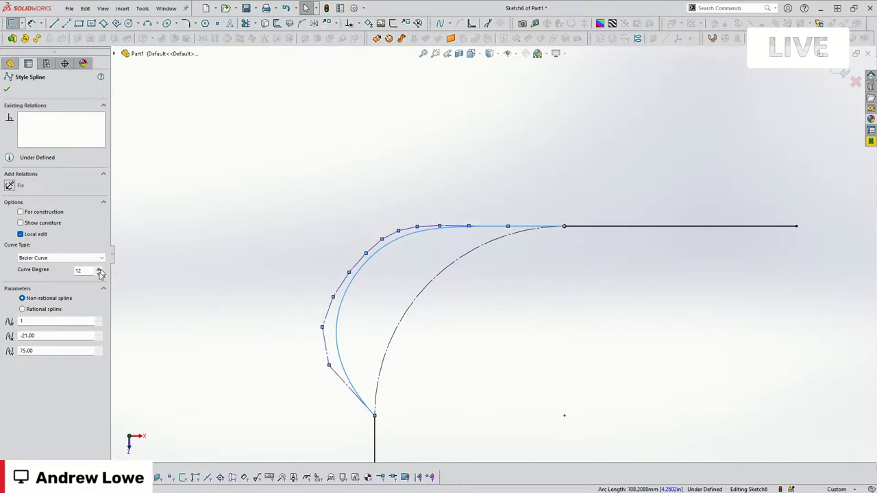
{"action": "left_click", "coordinate": [100, 270]}
{"action": "left_click", "coordinate": [99, 273]}
{"action": "left_click", "coordinate": [100, 273]}
{"action": "left_click", "coordinate": [99, 273]}
{"action": "left_click", "coordinate": [99, 273]}
{"action": "left_click", "coordinate": [100, 274]}
{"action": "left_click", "coordinate": [99, 273]}
{"action": "left_click", "coordinate": [100, 274]}
{"action": "left_click", "coordinate": [99, 274]}
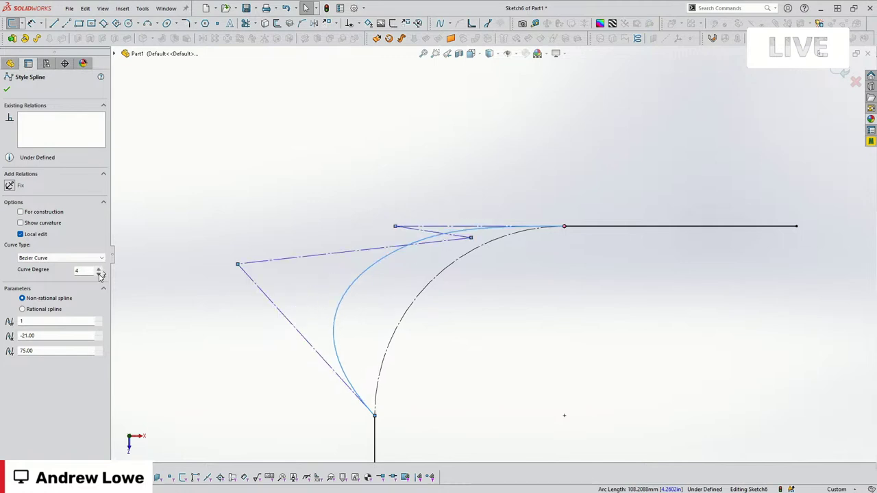
{"action": "left_click", "coordinate": [99, 274]}
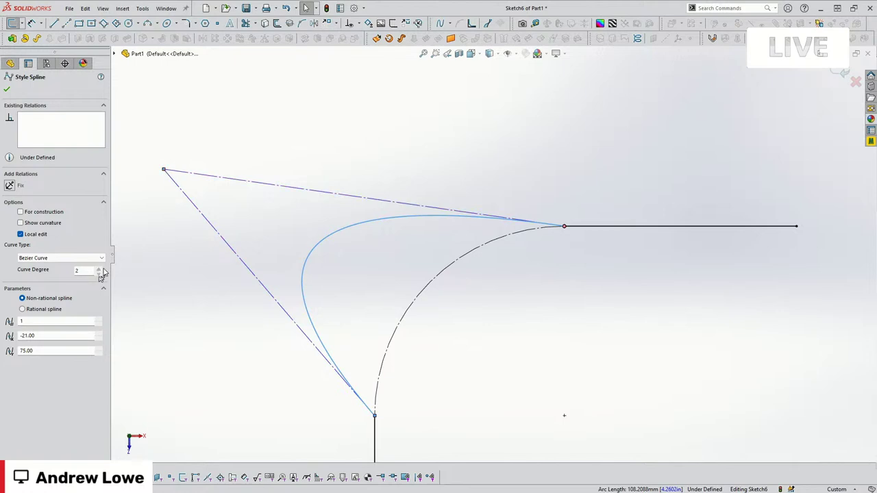
{"action": "left_click", "coordinate": [100, 268]}
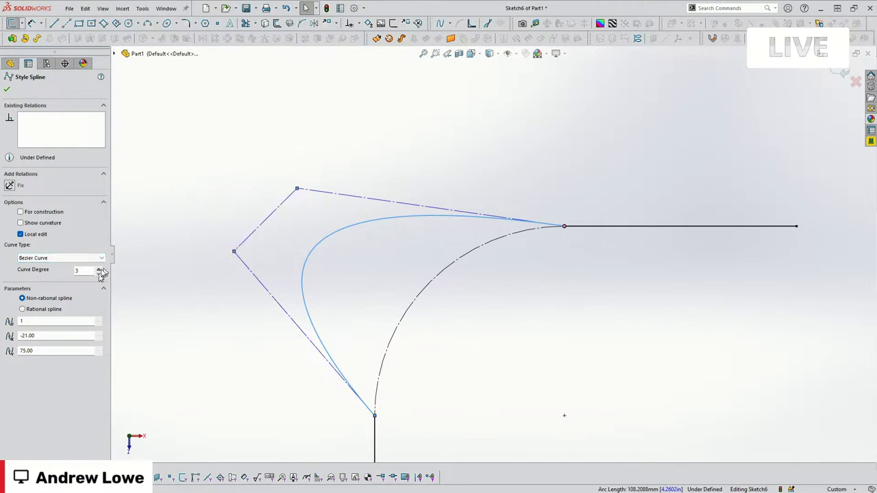
{"action": "left_click", "coordinate": [100, 270]}
{"action": "left_click", "coordinate": [100, 270]}
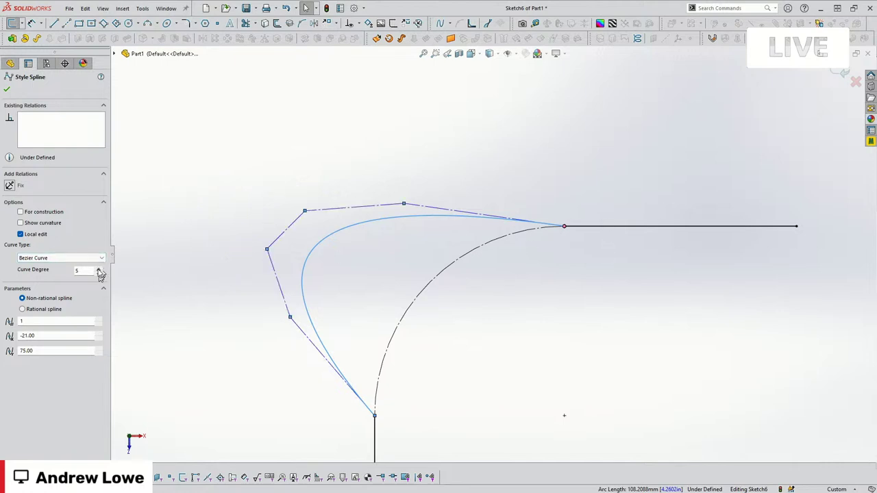
{"action": "left_click", "coordinate": [100, 270]}
{"action": "left_click", "coordinate": [261, 277]}
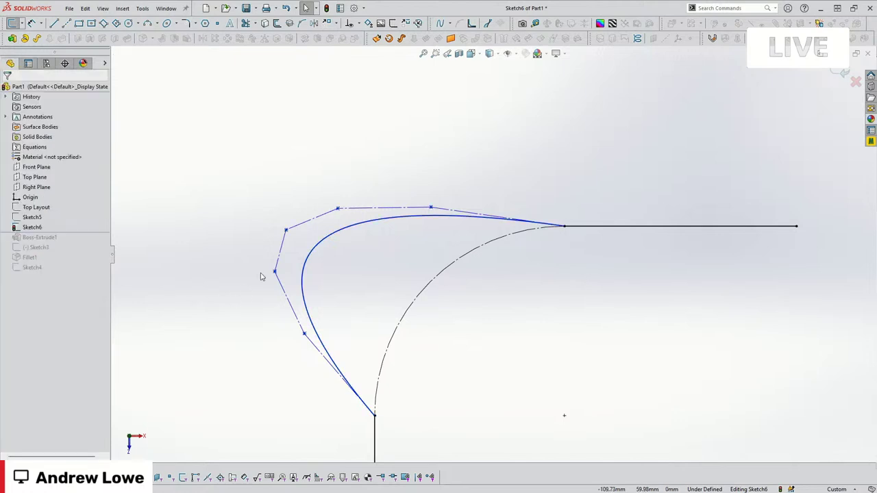
Drag the spline's control vertices inward and down to tighten the corner
{"action": "left_click_drag", "start_coordinate": [306, 335], "coordinate": [364, 335]}
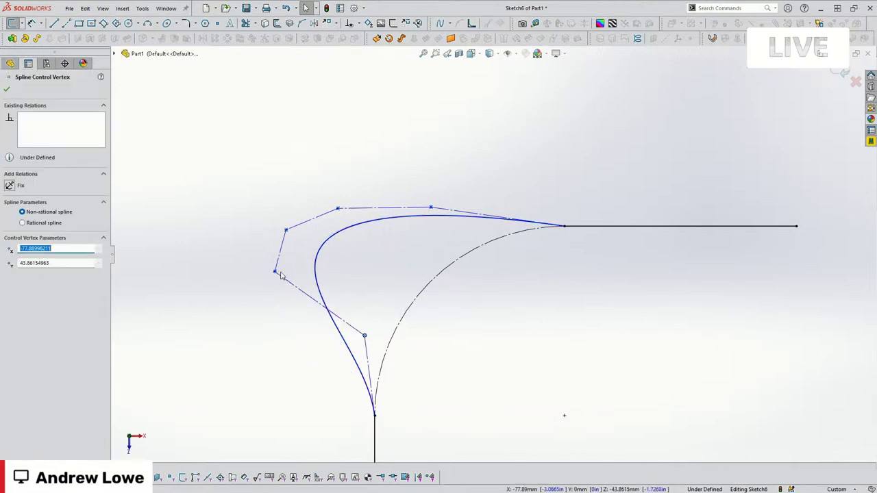
{"action": "left_click_drag", "start_coordinate": [275, 272], "coordinate": [369, 276]}
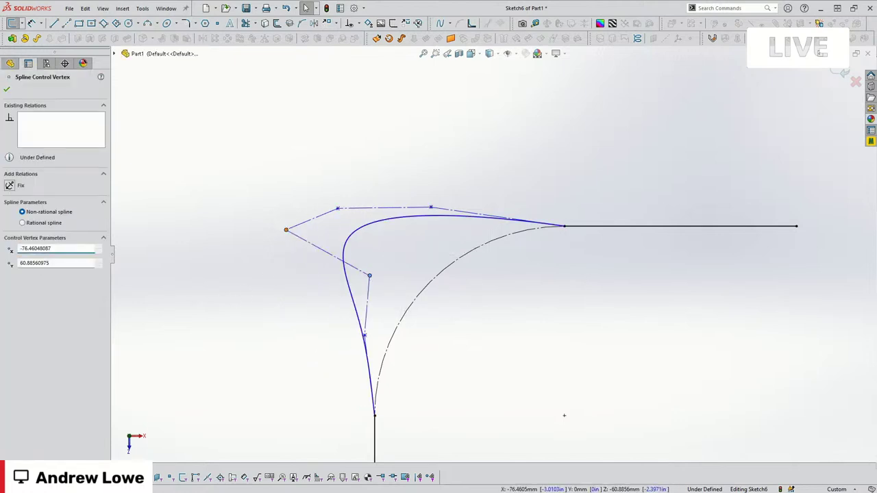
{"action": "left_click_drag", "start_coordinate": [286, 229], "coordinate": [362, 239]}
{"action": "left_click_drag", "start_coordinate": [337, 208], "coordinate": [364, 215]}
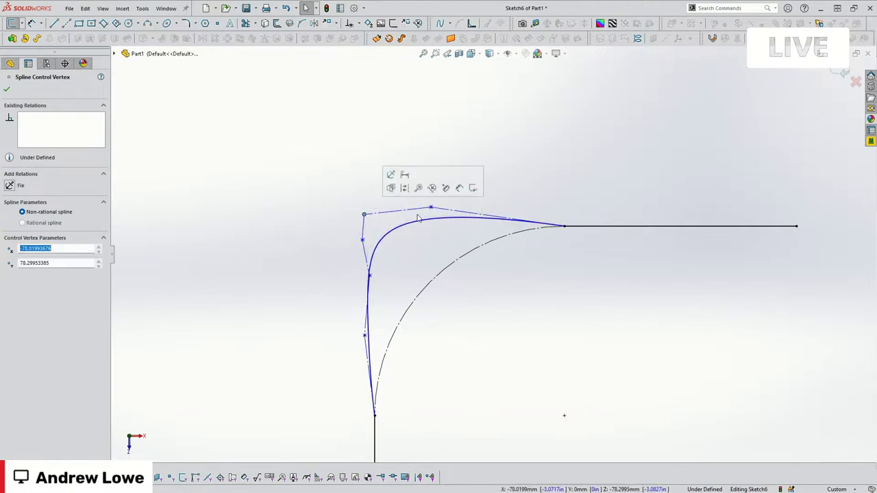
{"action": "left_click_drag", "start_coordinate": [430, 207], "coordinate": [432, 213]}
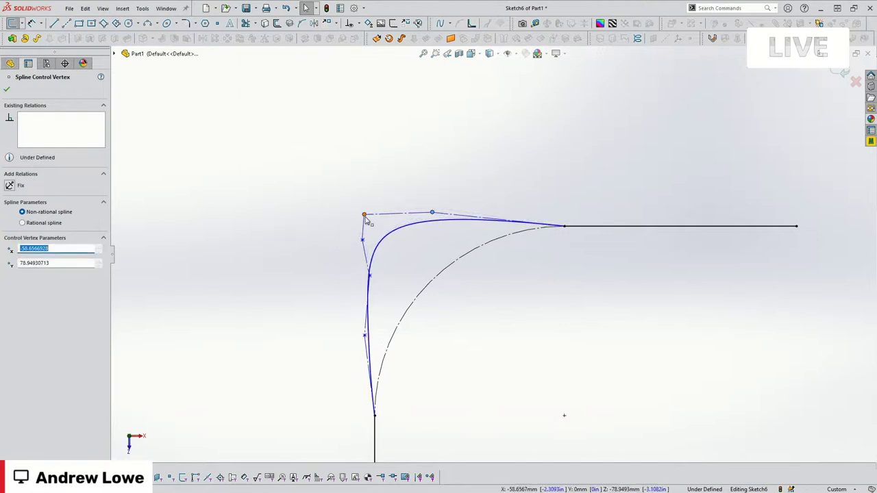
{"action": "mouse_move", "coordinate": [364, 215]}
{"action": "left_mouse_down"}
{"action": "mouse_move", "coordinate": [364, 241]}
{"action": "mouse_move", "coordinate": [362, 223]}
{"action": "left_mouse_up"}
{"action": "left_click", "coordinate": [497, 294]}
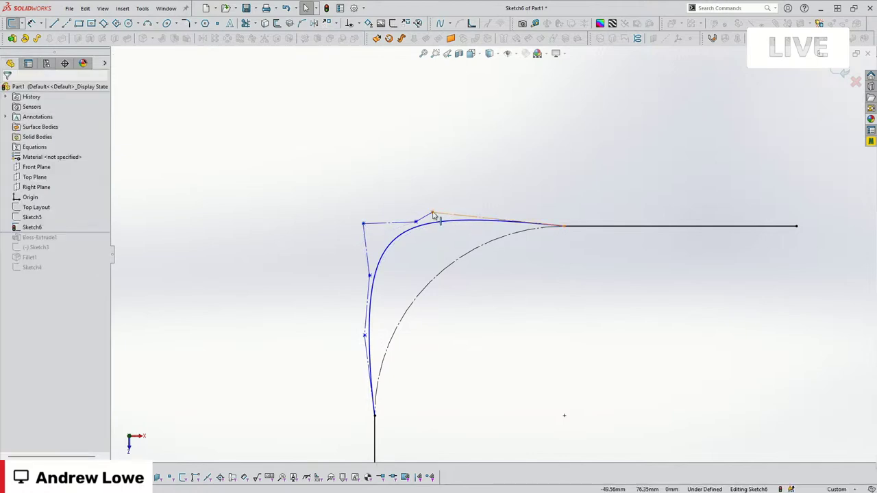
Make the top control-polygon legs collinear and equal, aligning them with the horizontal line
{"action": "left_click", "coordinate": [470, 219]}
{"action": "left_click", "coordinate": [505, 262]}
{"action": "scroll", "coordinate": [470, 237], "scroll_direction": "down", "scroll_amount": 2}
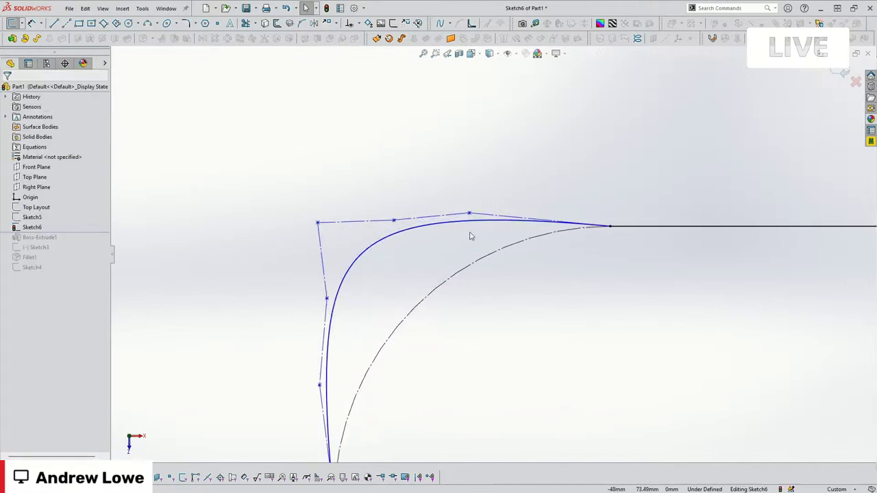
{"action": "left_click", "coordinate": [479, 219]}
{"action": "left_click", "coordinate": [486, 216], "text": "ctrl"}
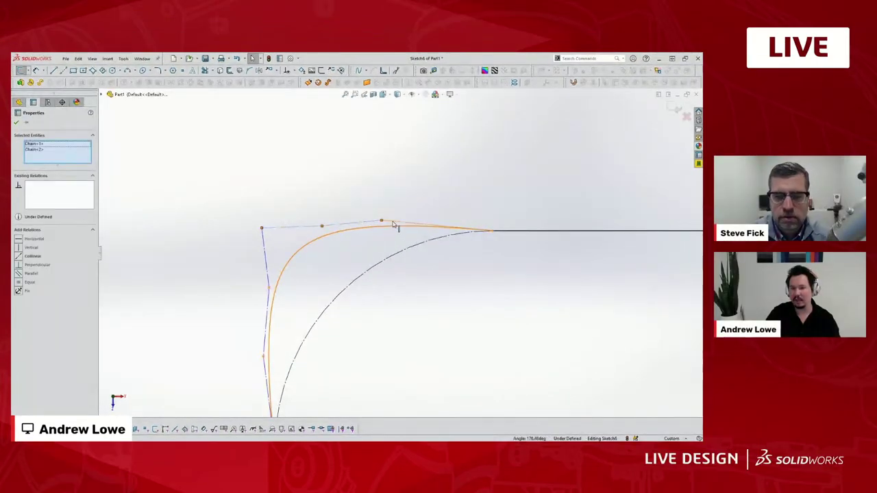
{"action": "left_click", "coordinate": [394, 225], "text": "ctrl"}
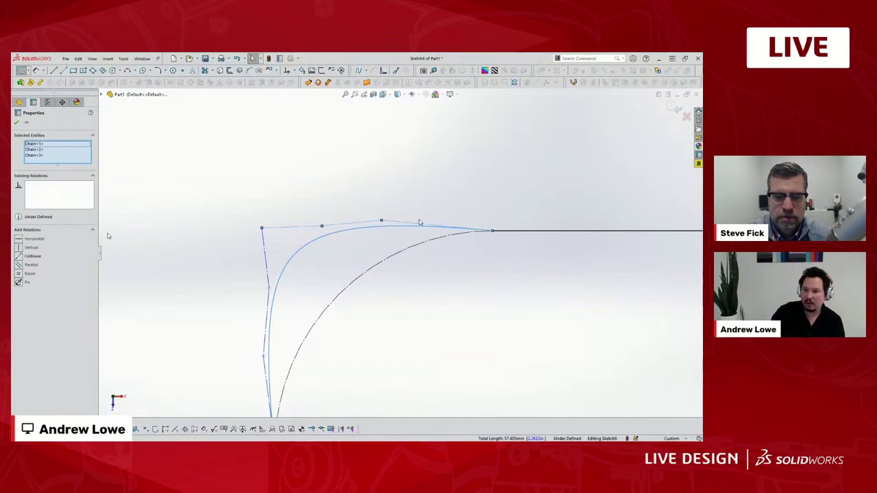
{"action": "left_click", "coordinate": [21, 257]}
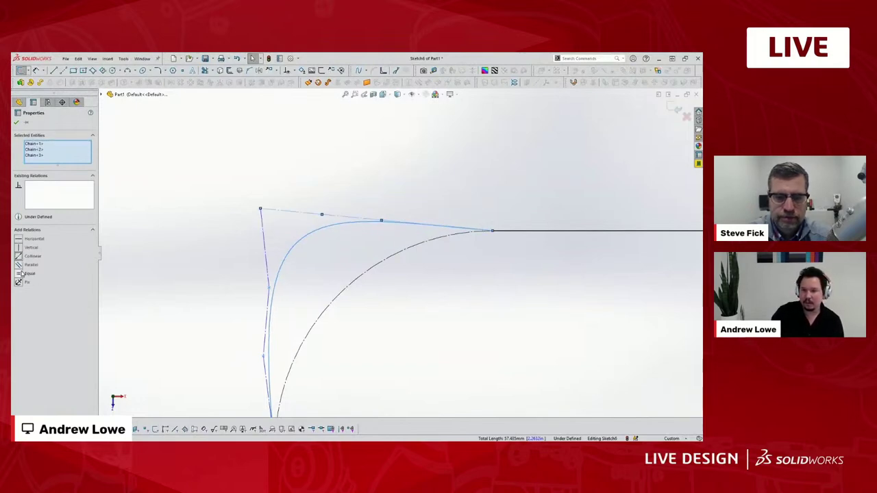
{"action": "left_click", "coordinate": [21, 272]}
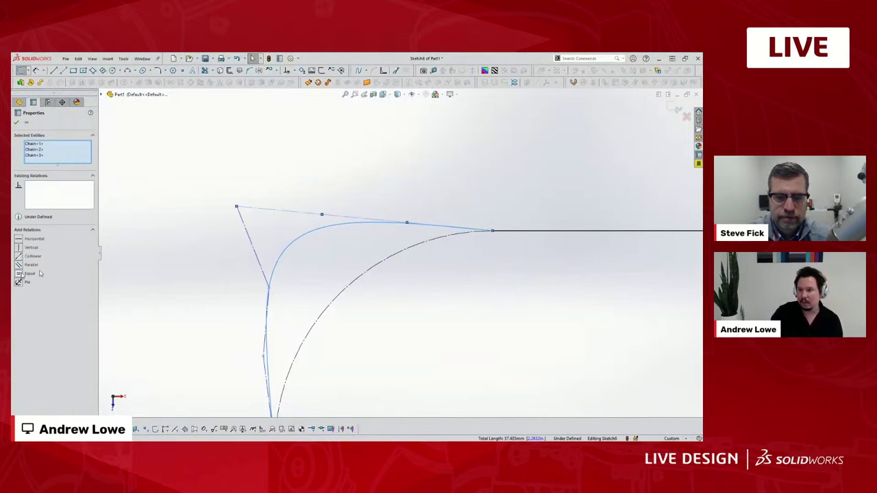
{"action": "left_click", "coordinate": [513, 233], "text": "ctrl"}
{"action": "left_click", "coordinate": [33, 259]}
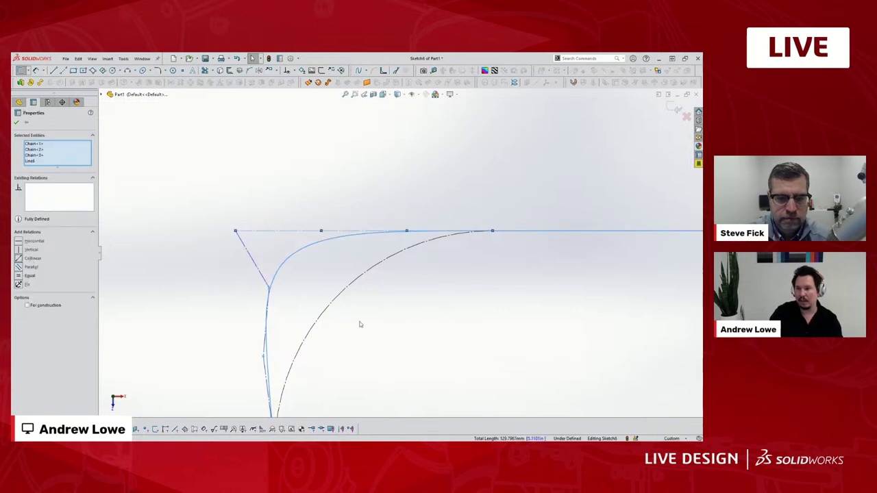
{"action": "left_click", "coordinate": [358, 322]}
{"action": "left_click_drag", "start_coordinate": [236, 231], "coordinate": [314, 231]}
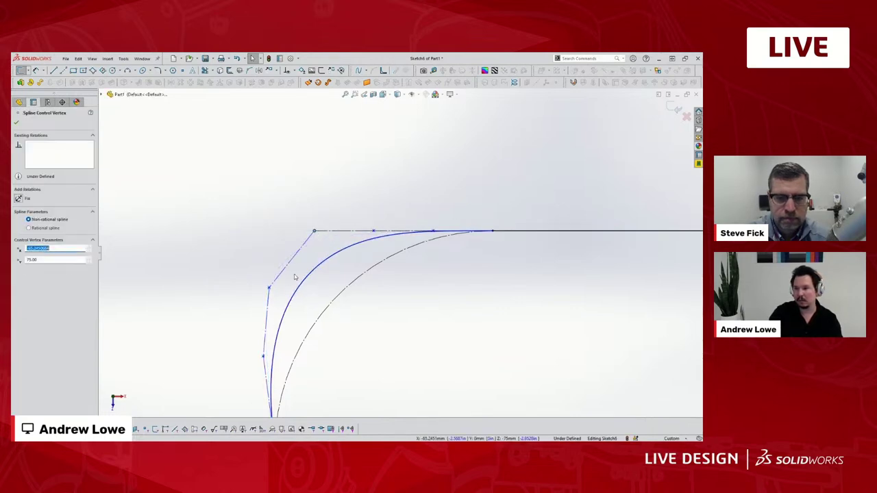
{"action": "key", "text": "Escape"}
{"action": "left_click", "coordinate": [281, 275]}
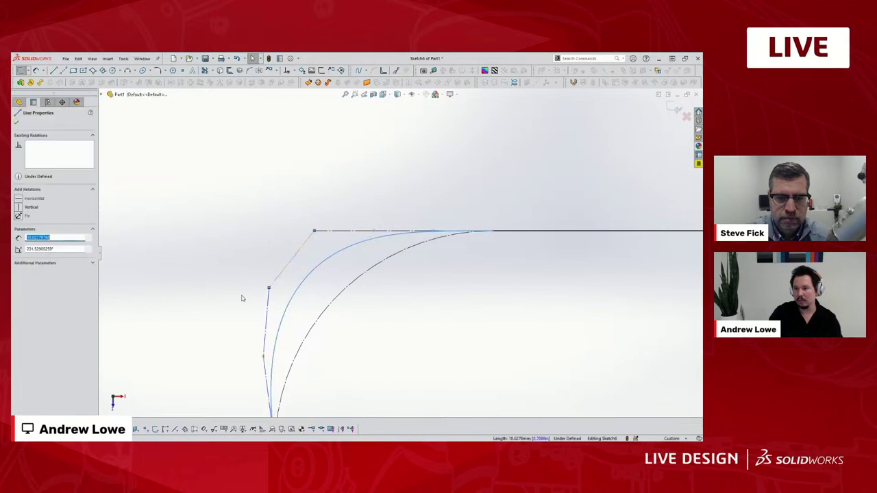
{"action": "middle_click_drag", "start_coordinate": [256, 318], "coordinate": [256, 259], "text": "ctrl"}
{"action": "left_click", "coordinate": [267, 250], "text": "ctrl"}
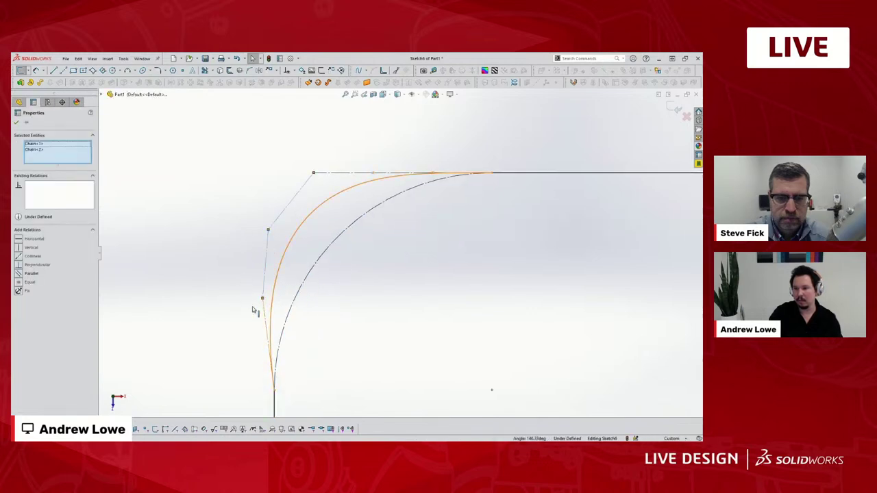
{"action": "left_click", "coordinate": [253, 310], "text": "ctrl"}
{"action": "left_click", "coordinate": [18, 273]}
{"action": "left_click", "coordinate": [19, 256]}
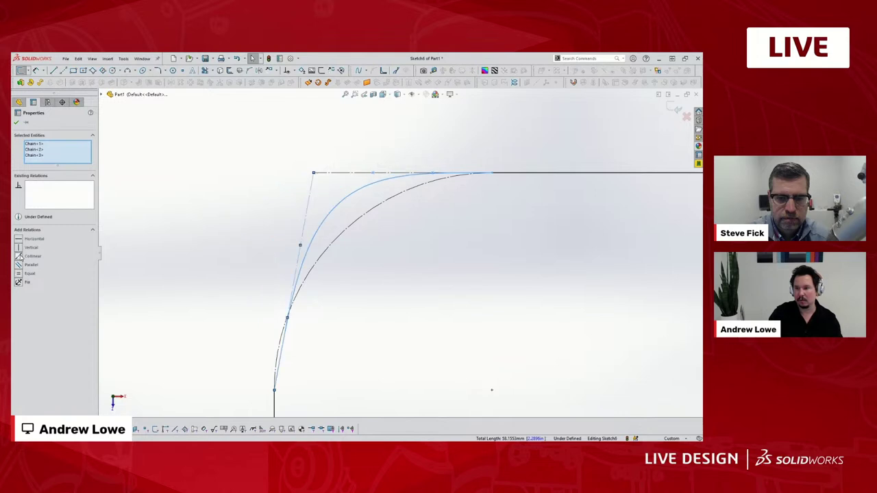
{"action": "left_click", "coordinate": [278, 364], "text": "ctrl"}
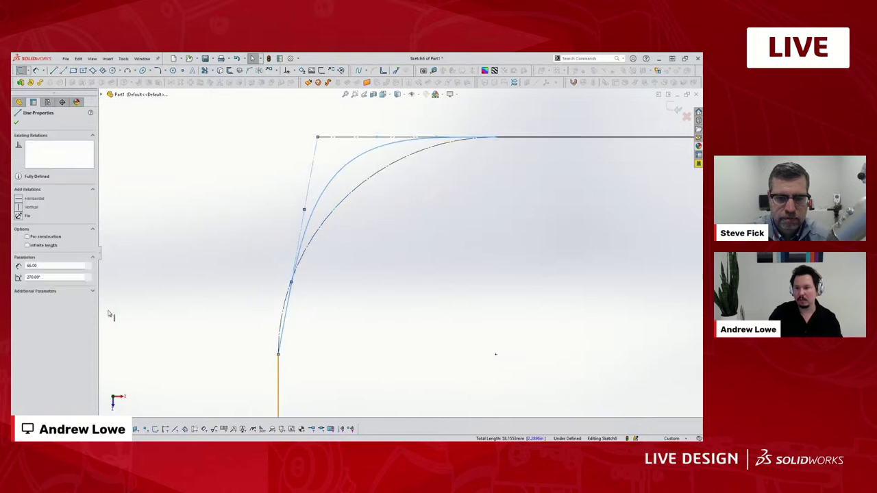
{"action": "left_click", "coordinate": [19, 264]}
{"action": "left_click", "coordinate": [431, 306]}
{"action": "scroll", "coordinate": [431, 306], "scroll_direction": "down", "scroll_amount": 3}
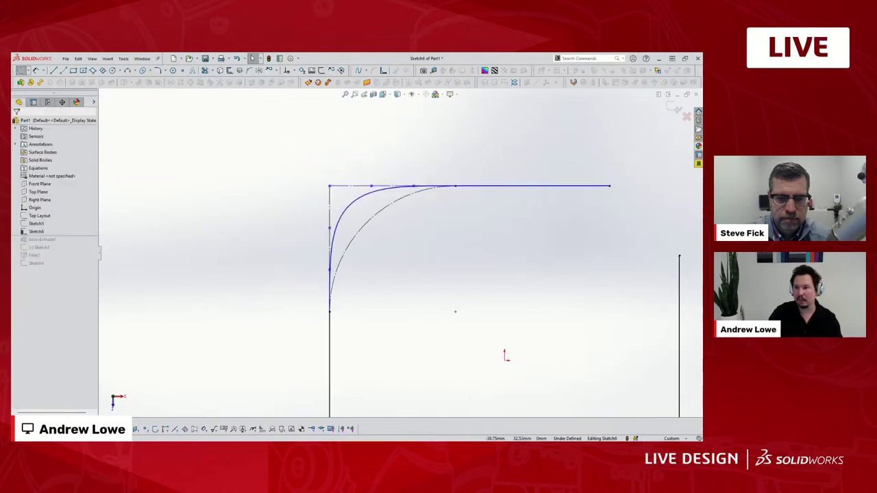
{"action": "scroll", "coordinate": [413, 234], "scroll_direction": "up", "scroll_amount": 1}
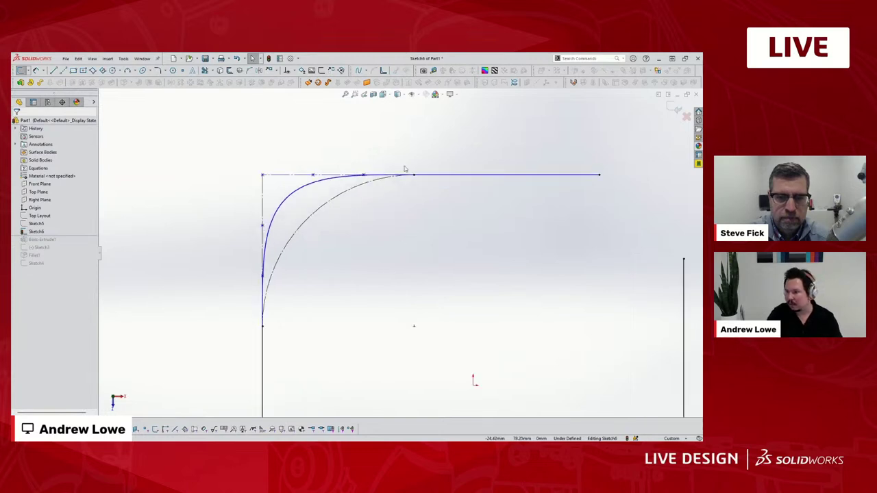
{"action": "left_click", "coordinate": [266, 177]}
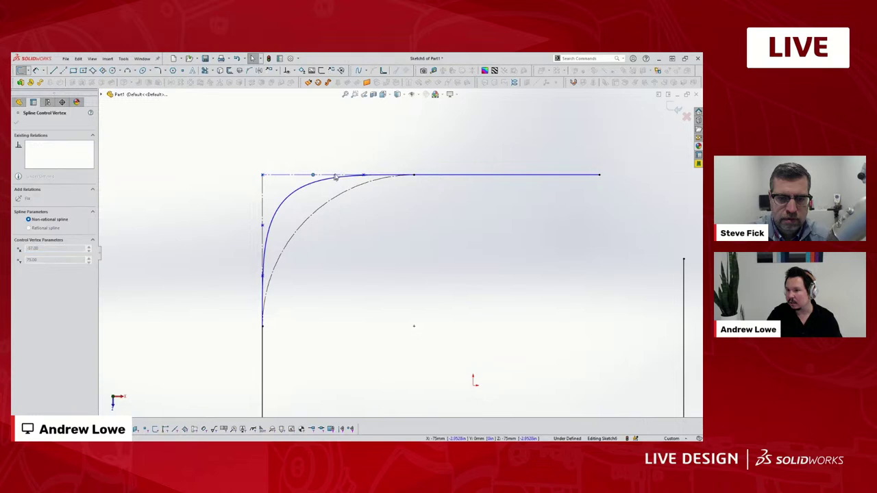
{"action": "left_click", "coordinate": [383, 192]}
{"action": "scroll", "coordinate": [384, 192], "scroll_direction": "up", "scroll_amount": 2}
{"action": "left_click", "coordinate": [355, 175]}
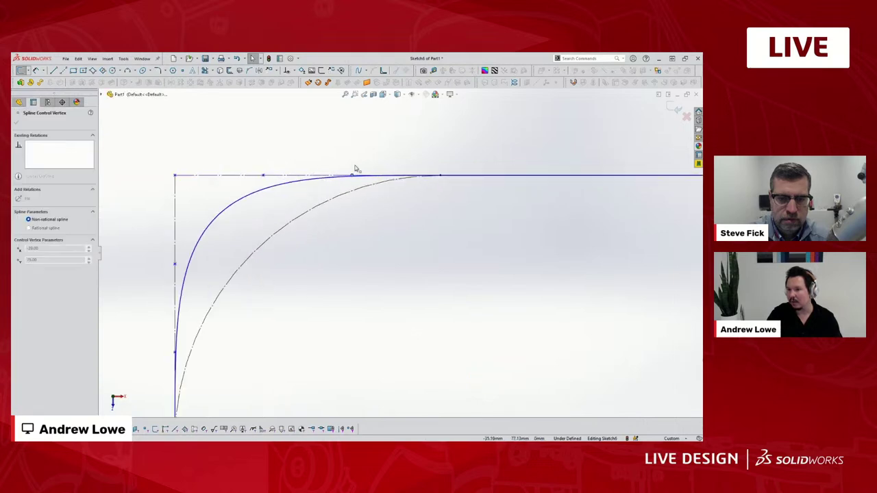
{"action": "key", "text": "Escape"}
{"action": "left_click", "coordinate": [279, 179]}
{"action": "left_click", "coordinate": [442, 272]}
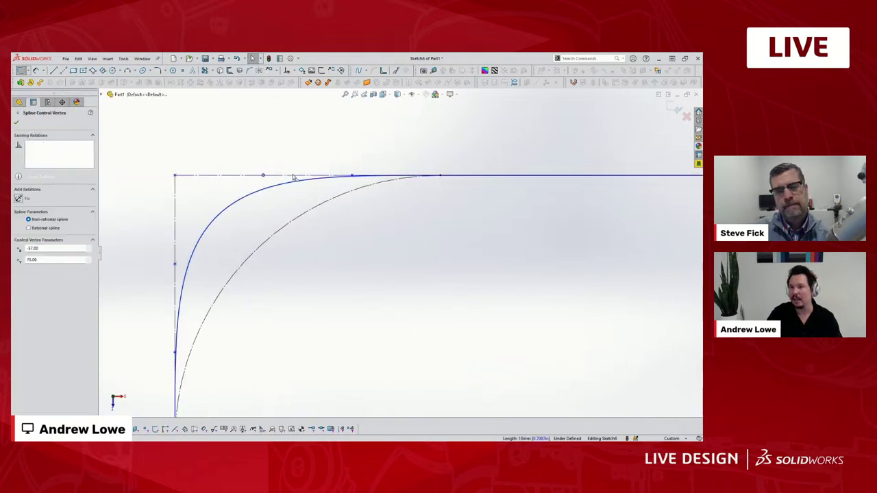
{"action": "scroll", "coordinate": [427, 276], "scroll_direction": "up", "scroll_amount": 2}
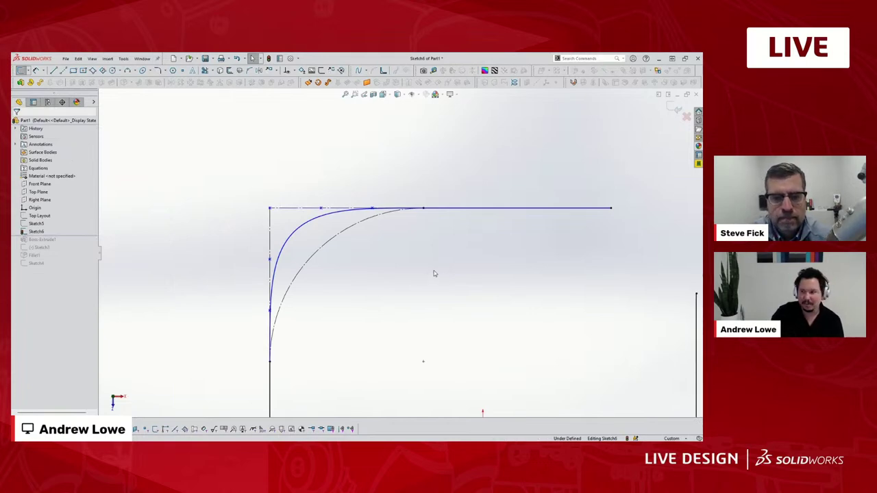
{"action": "left_click_drag", "start_coordinate": [596, 208], "coordinate": [573, 237]}
{"action": "left_click", "coordinate": [450, 216]}
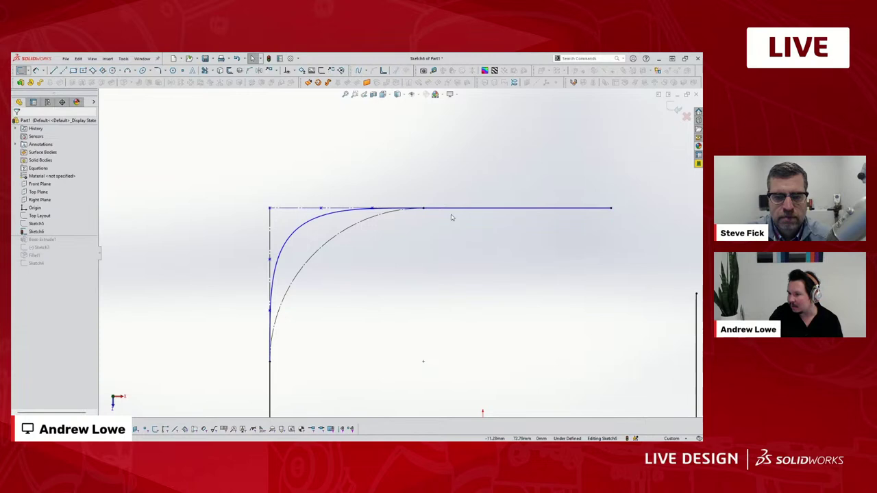
{"action": "left_click", "coordinate": [446, 211]}
Confirm Sketch6 is fully defined and show the Top Layout sketch again
{"action": "key", "text": "Escape"}
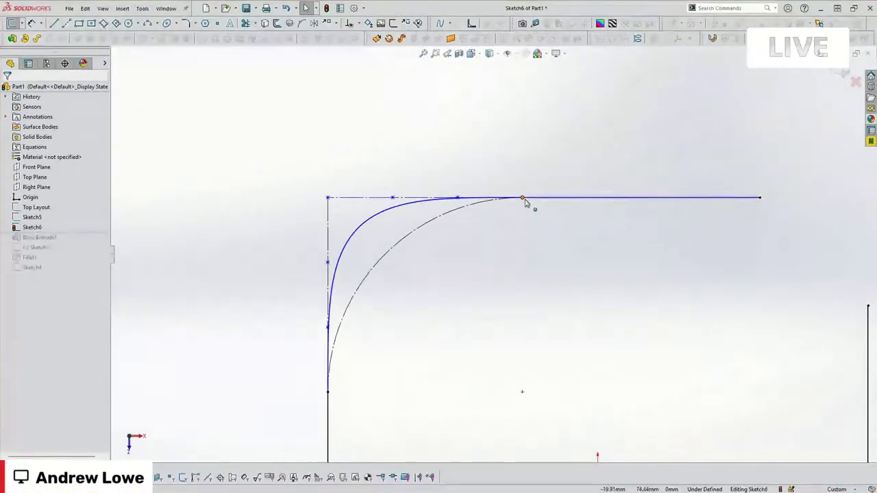
{"action": "left_click", "coordinate": [425, 210]}
{"action": "left_click", "coordinate": [437, 240]}
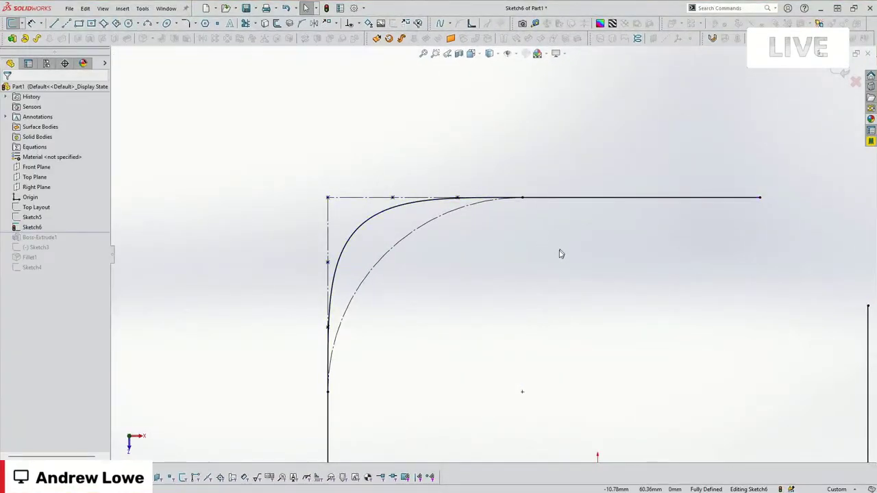
{"action": "scroll", "coordinate": [632, 266], "scroll_direction": "up", "scroll_amount": 2}
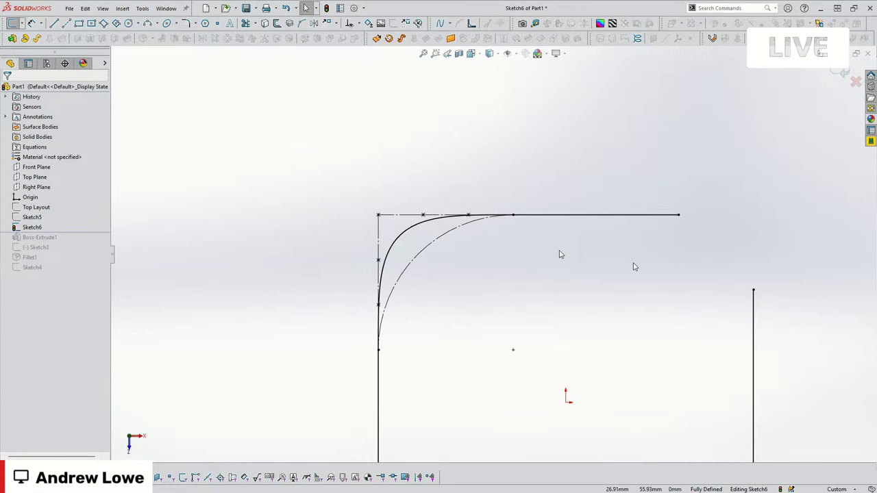
{"action": "left_click", "coordinate": [38, 230]}
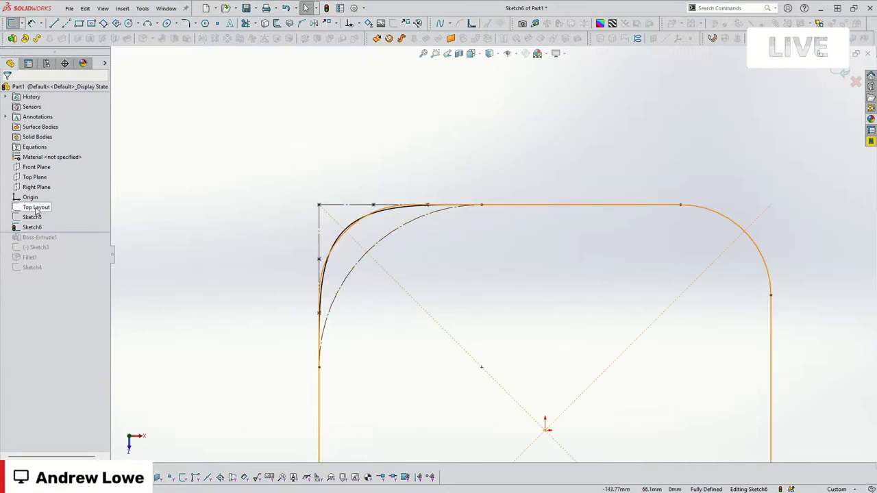
{"action": "left_click", "coordinate": [37, 207]}
{"action": "left_click", "coordinate": [372, 270]}
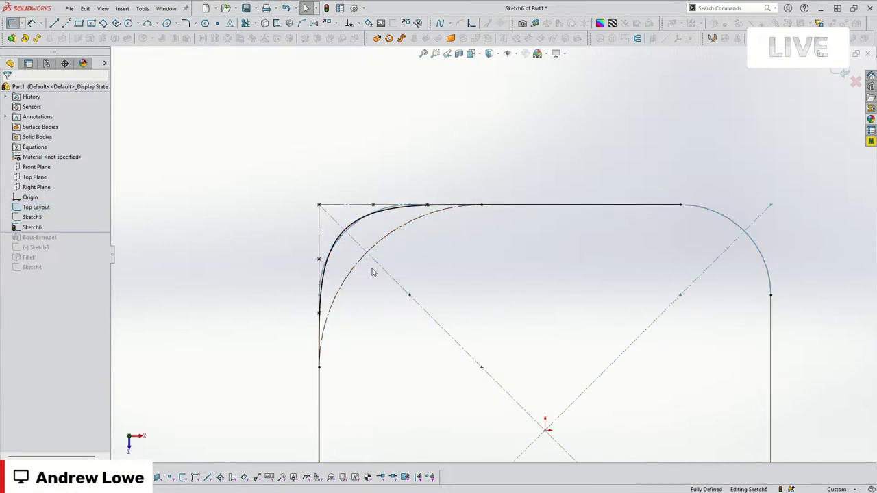
Turn on Show curvature for the corner style spline
{"action": "scroll", "coordinate": [507, 278], "scroll_direction": "down", "scroll_amount": 2}
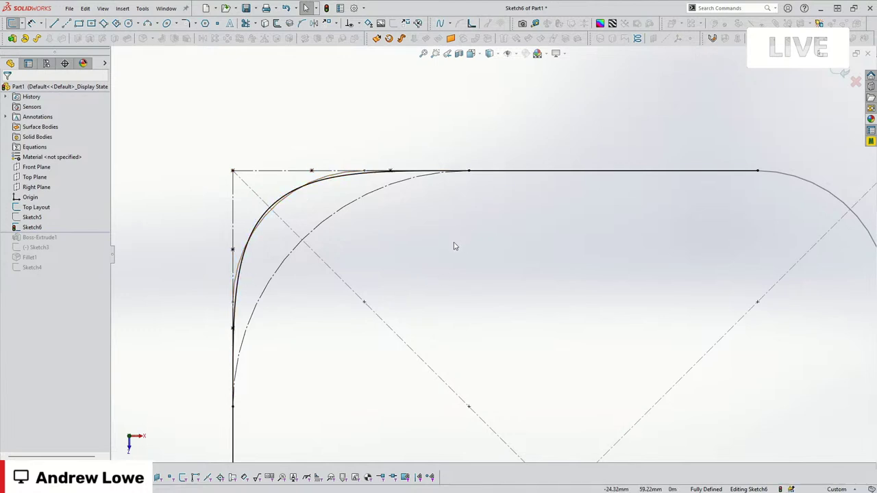
{"action": "scroll", "coordinate": [454, 247], "scroll_direction": "up", "scroll_amount": 2}
{"action": "left_click", "coordinate": [367, 204]}
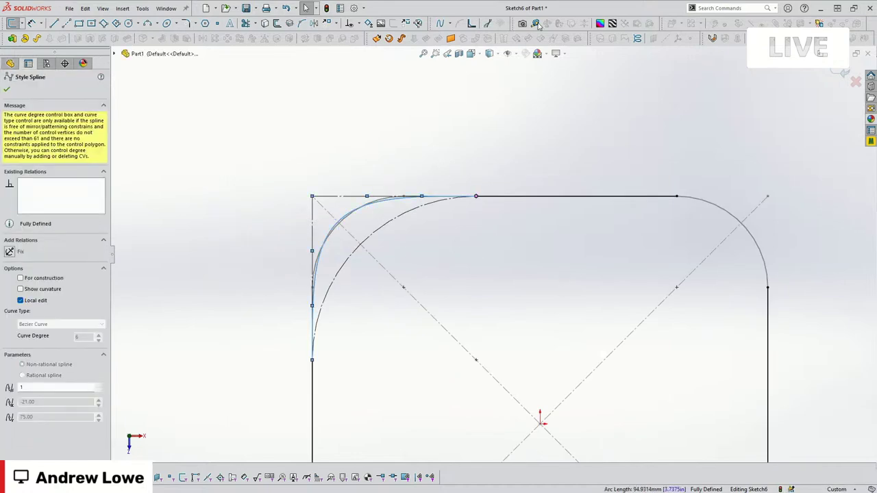
{"action": "left_click", "coordinate": [490, 24]}
Orbit to view Sketch6 and its spline curvature comb at an angle, clearing the edge selection
{"action": "scroll", "coordinate": [515, 247], "scroll_direction": "up", "scroll_amount": 3}
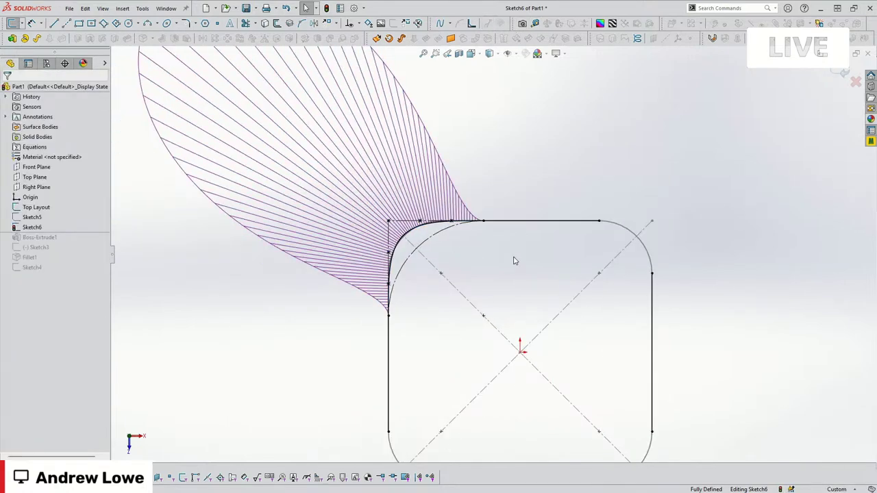
{"action": "scroll", "coordinate": [491, 205], "scroll_direction": "down", "scroll_amount": 2}
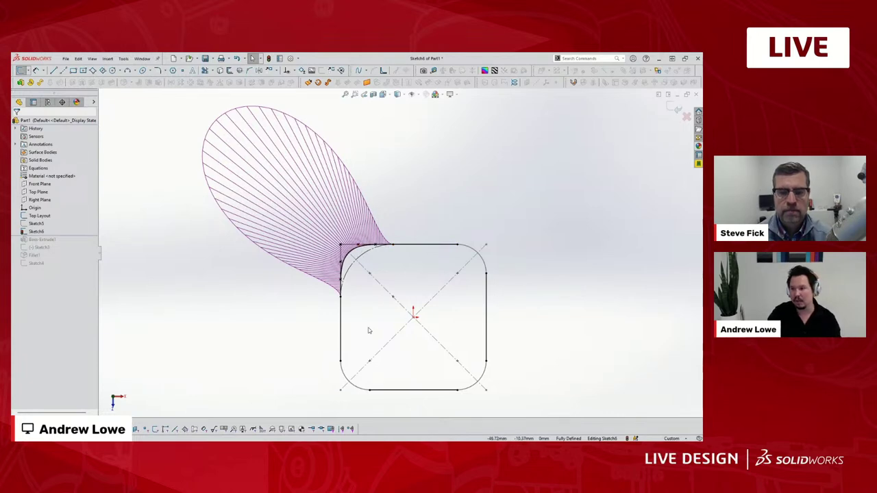
{"action": "middle_click_drag", "start_coordinate": [407, 320], "coordinate": [378, 249]}
{"action": "left_click", "coordinate": [485, 314]}
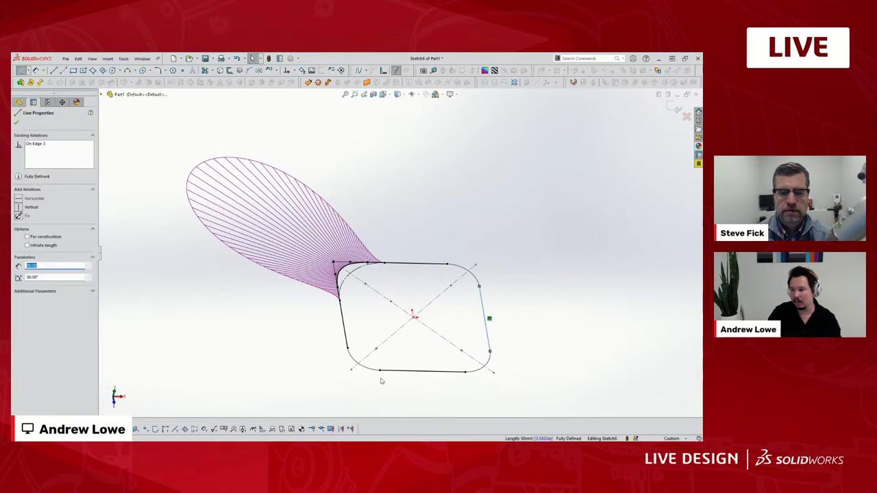
{"action": "left_click", "coordinate": [388, 372], "text": "ctrl"}
{"action": "key", "text": "Escape"}
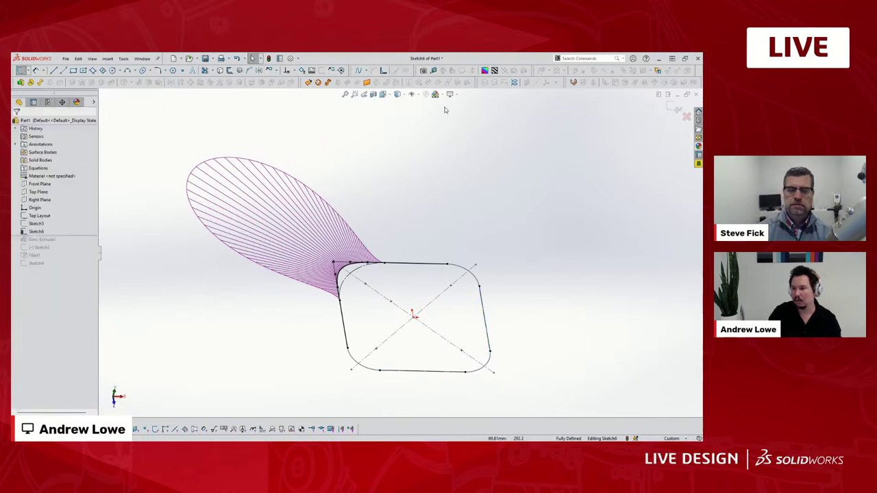
Extrude Sketch6 as Surface-Extrude1 and show it in isometric view with curvature shading
{"action": "left_click", "coordinate": [308, 82]}
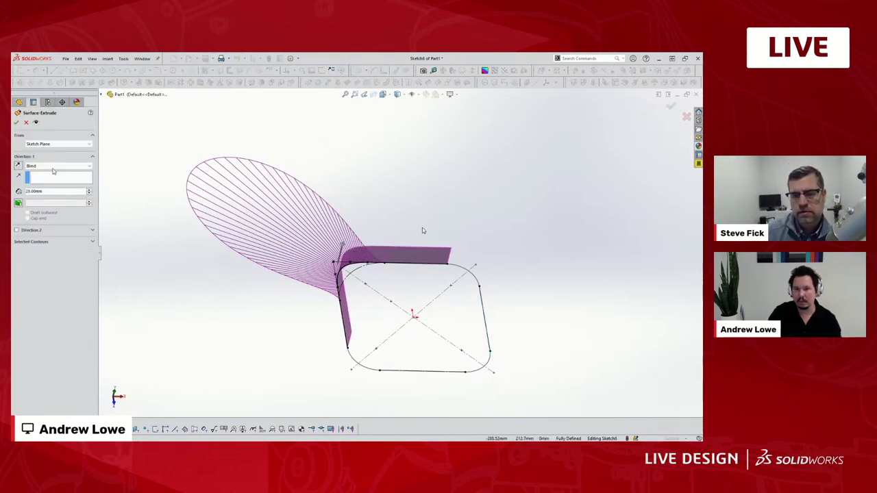
{"action": "key", "text": "Return"}
{"action": "key", "text": "ctrl+7"}
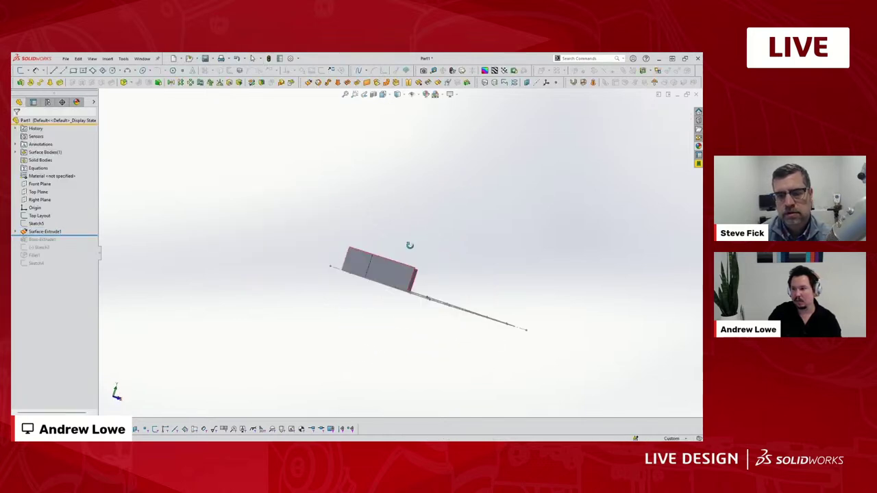
{"action": "left_click", "coordinate": [485, 70]}
{"action": "scroll", "coordinate": [323, 256], "scroll_direction": "down", "scroll_amount": 5}
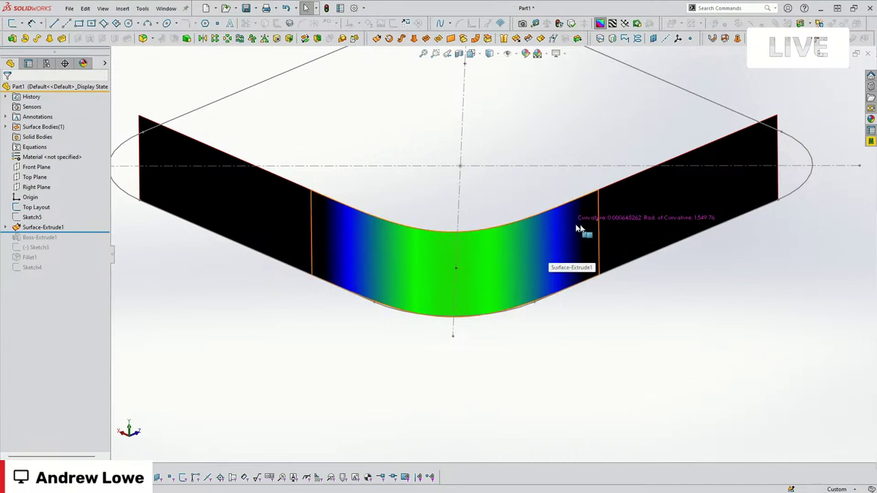
Zoom out and toggle the Curvature display off on Surface-Extrude1
{"action": "scroll", "coordinate": [579, 224], "scroll_direction": "up", "scroll_amount": 2}
{"action": "left_click", "coordinate": [600, 23]}
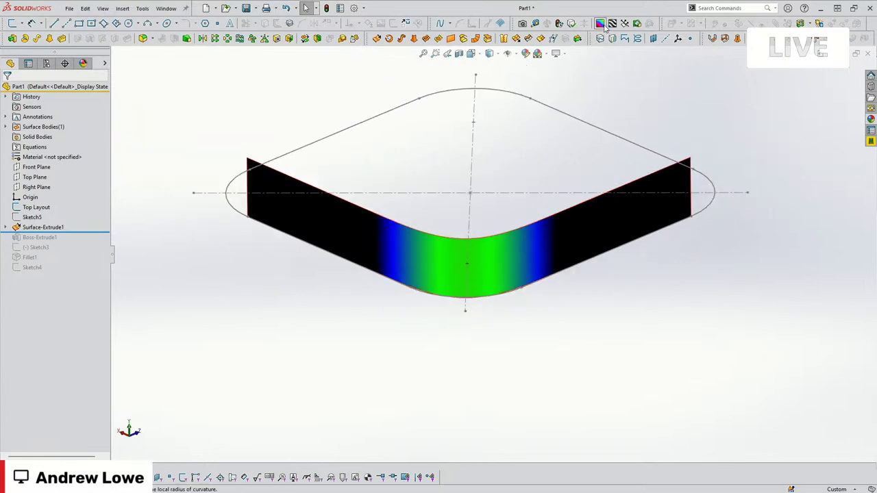
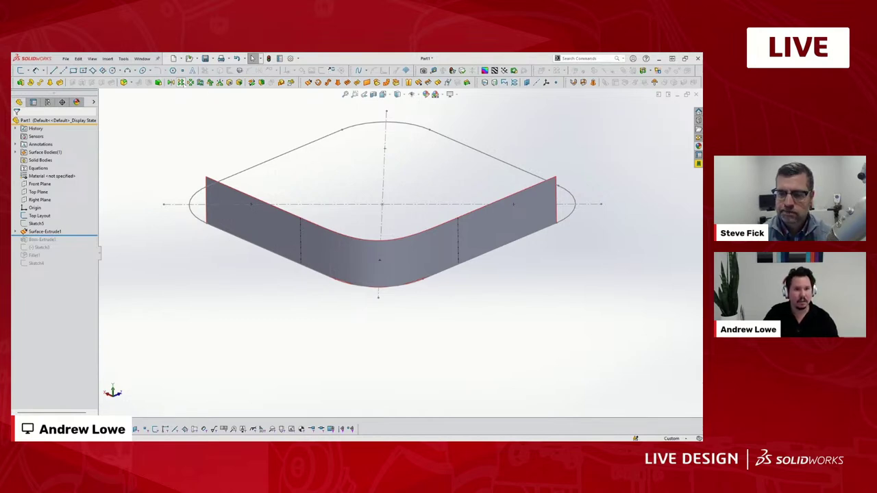
Return to the full-screen PowerPoint slideshow and step back through the fillet slides to the eye3 device slide
{"action": "key", "text": "alt+Tab"}
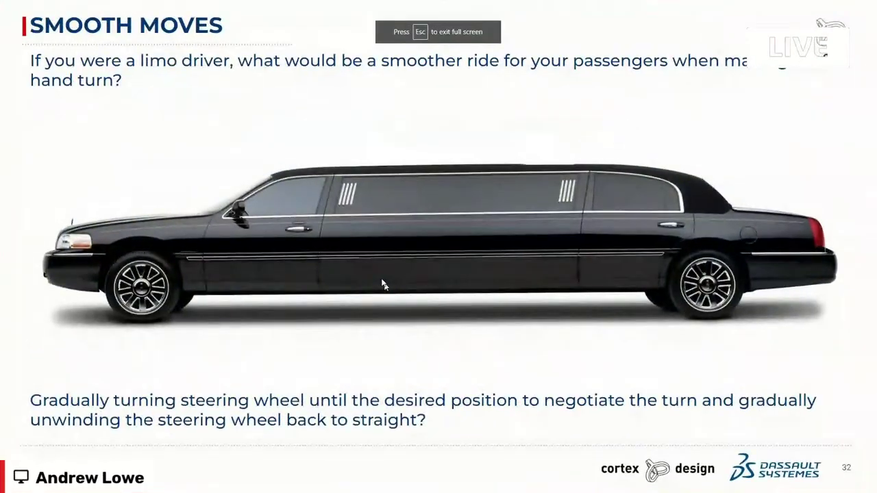
{"action": "key", "text": "Right"}
{"action": "key", "text": "Right"}
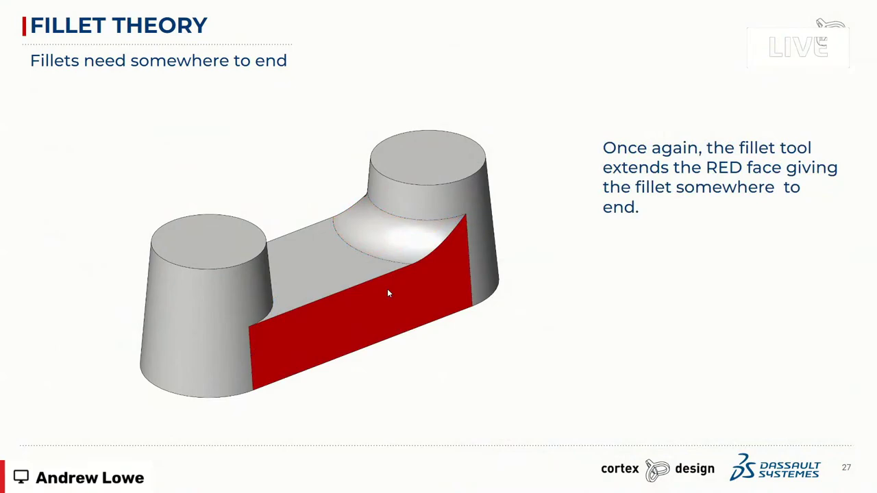
{"action": "key", "text": "Left"}
{"action": "key", "text": "Left"}
{"action": "key", "text": "Left"}
{"action": "key", "text": "Left"}
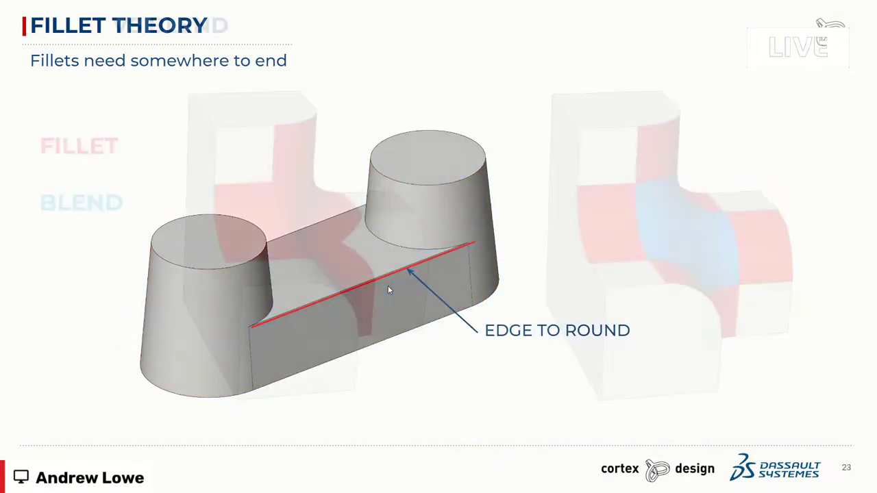
{"action": "key", "text": "Left"}
{"action": "key", "text": "Left"}
{"action": "key", "text": "Left"}
{"action": "key", "text": "Left"}
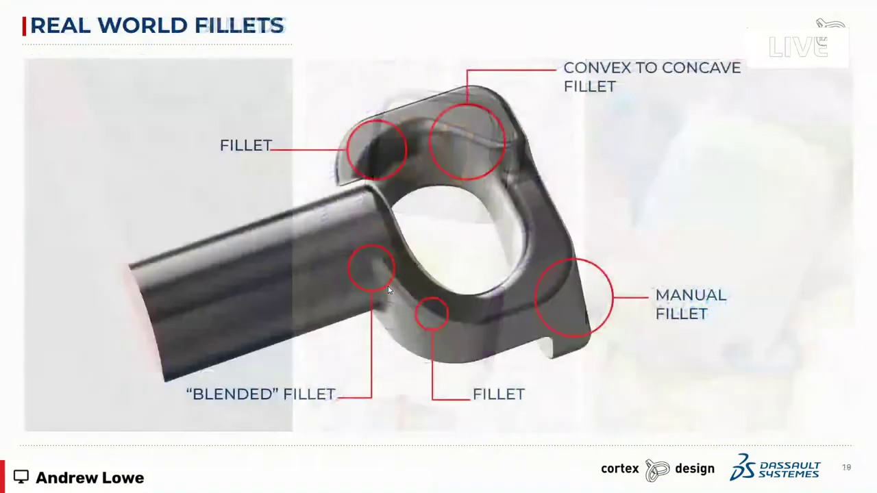
{"action": "key", "text": "Left"}
{"action": "key", "text": "Left"}
{"action": "key", "text": "Left"}
{"action": "key", "text": "Left"}
{"action": "key", "text": "Left"}
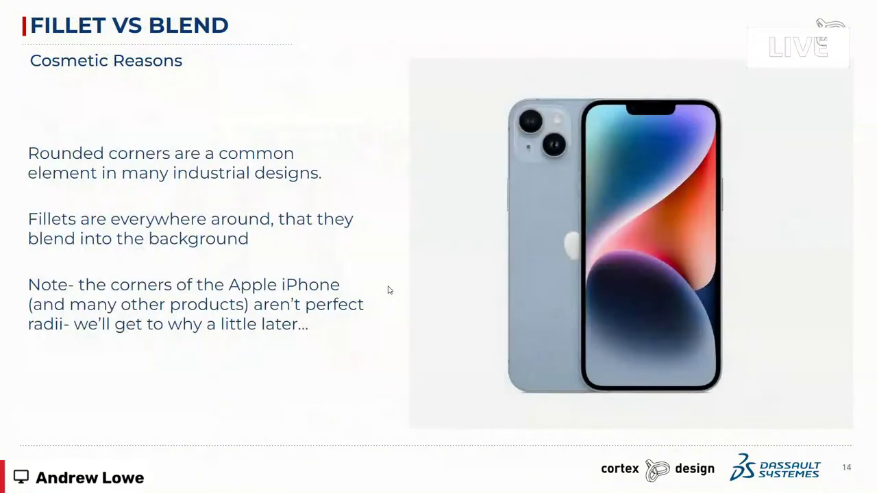
{"action": "key", "text": "Left"}
{"action": "key", "text": "Left"}
{"action": "key", "text": "Left"}
{"action": "key", "text": "Left"}
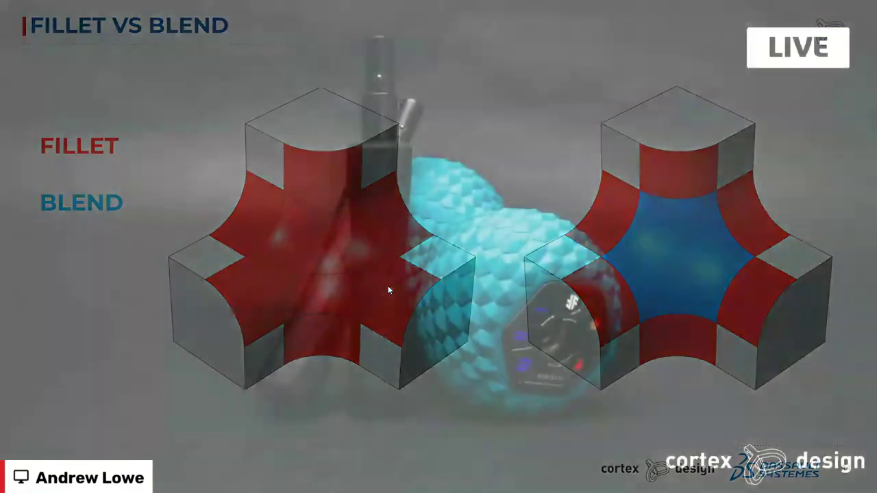
{"action": "key", "text": "Left"}
{"action": "key", "text": "Left"}
{"action": "key", "text": "Left"}
{"action": "key", "text": "Left"}
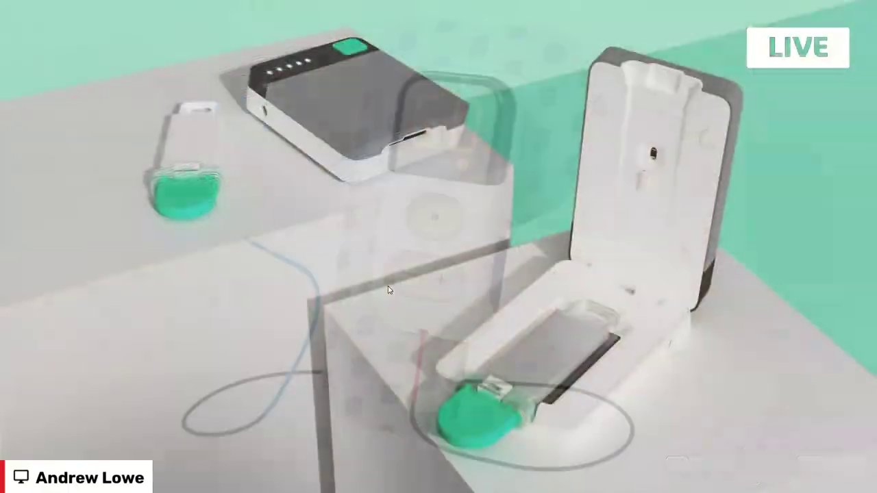
{"action": "key", "text": "Left"}
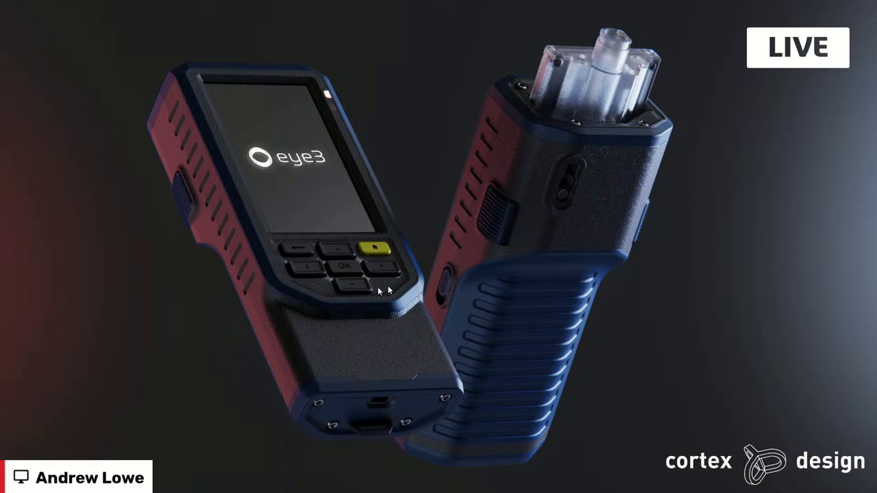
Advance to the slide of the green patch device and its dock
{"action": "key", "text": "Right"}
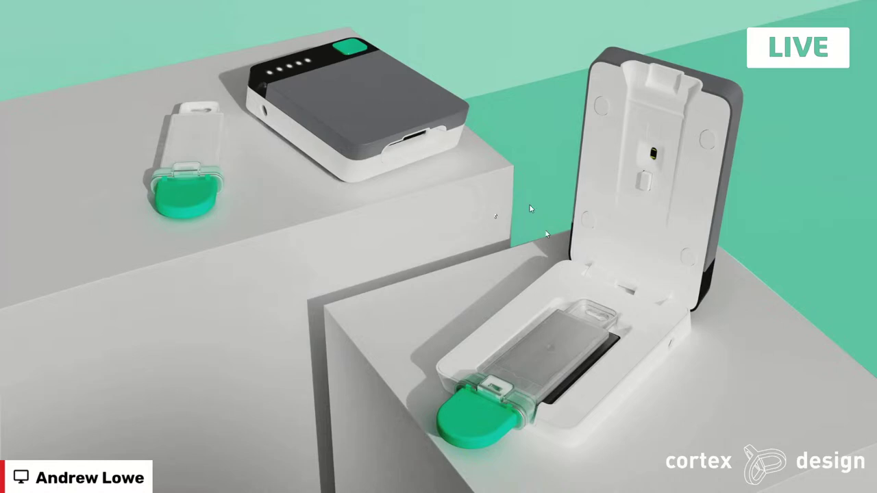
Advance past the bedside, helmet, assembly and roller slides to Fillet vs Blend, then return to SOLIDWORKS
{"action": "key", "text": "Right"}
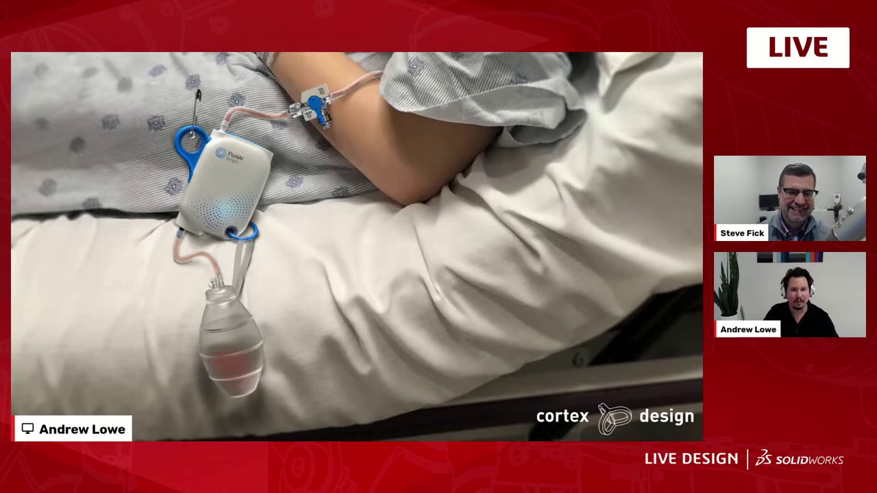
{"action": "left_click", "coordinate": [347, 259]}
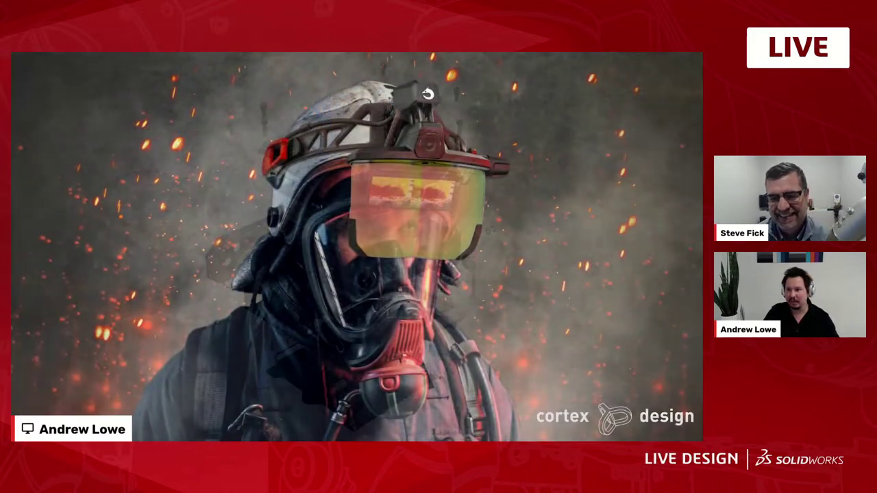
{"action": "left_click", "coordinate": [300, 251]}
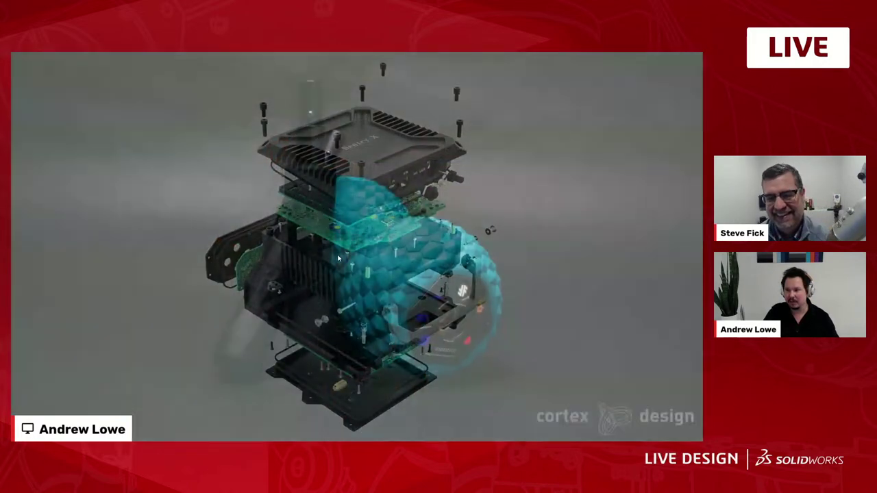
{"action": "left_click", "coordinate": [300, 251]}
{"action": "left_click", "coordinate": [300, 252]}
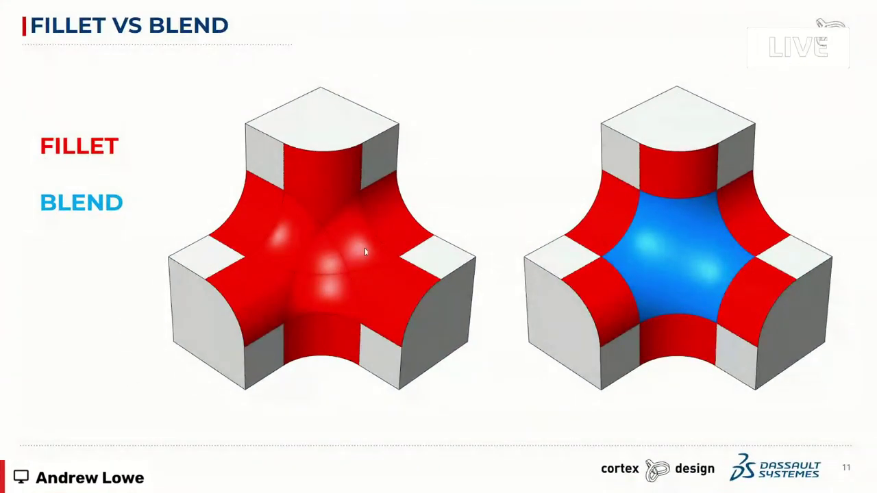
{"action": "key", "text": "alt+Tab"}
{"action": "key", "text": "ctrl+7"}
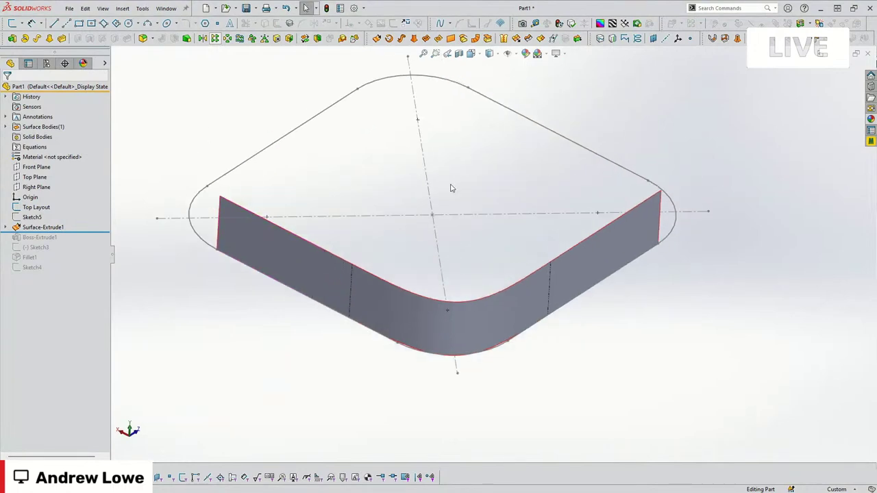
Close Part1 without saving and open 21_G3_CircleBlend.SLDPRT
{"action": "left_click", "coordinate": [867, 53]}
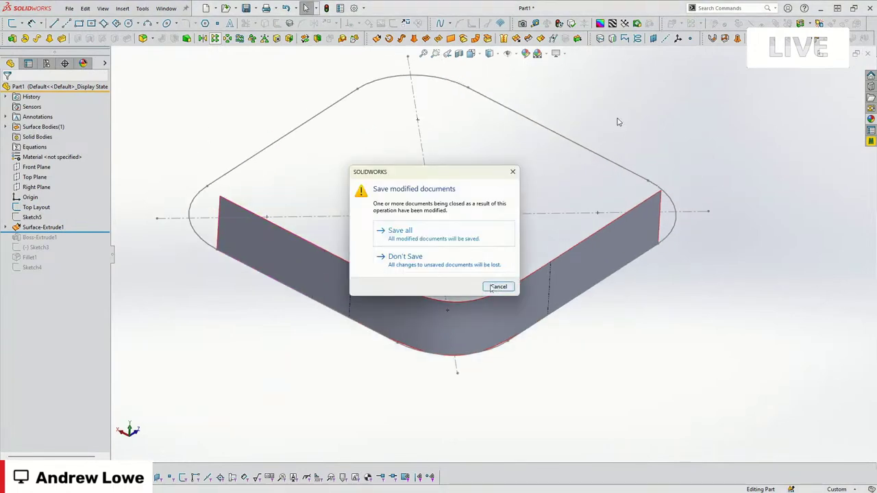
{"action": "left_click", "coordinate": [404, 256]}
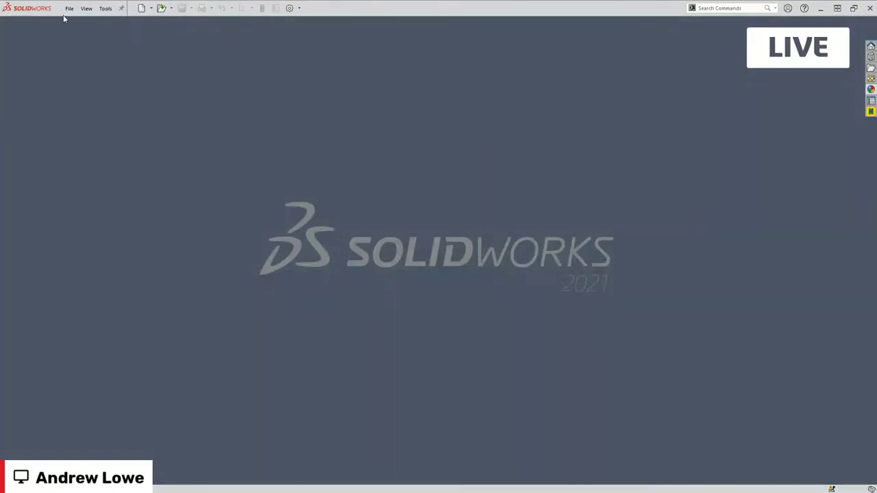
{"action": "left_click", "coordinate": [69, 8]}
{"action": "left_click", "coordinate": [370, 305]}
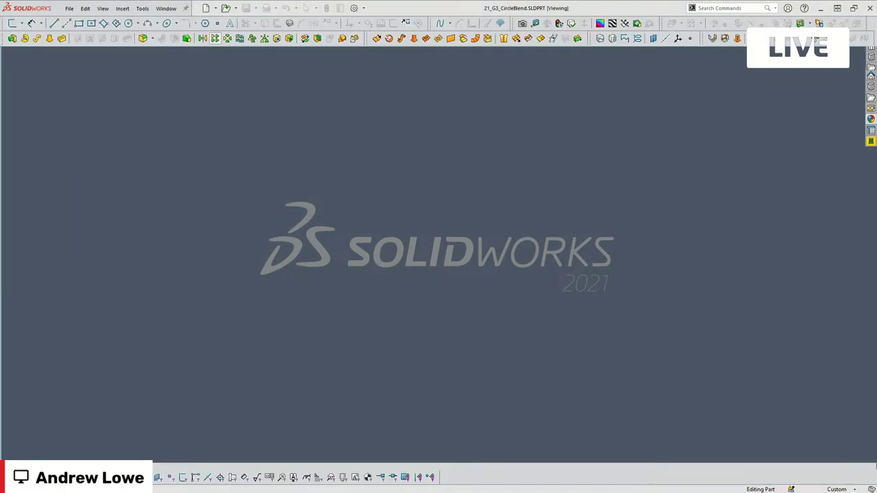
Switch to the Camera1 view and review Camera1's settings in the DisplayManager
{"action": "key", "text": "space"}
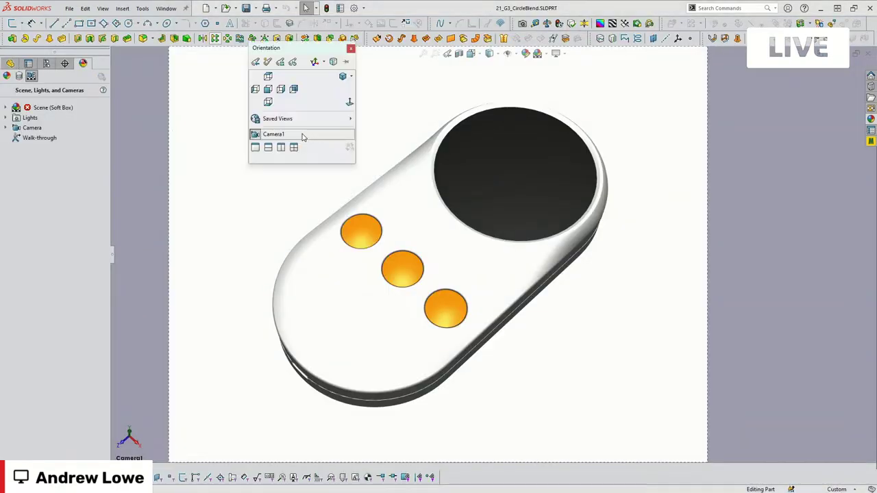
{"action": "left_click", "coordinate": [272, 93]}
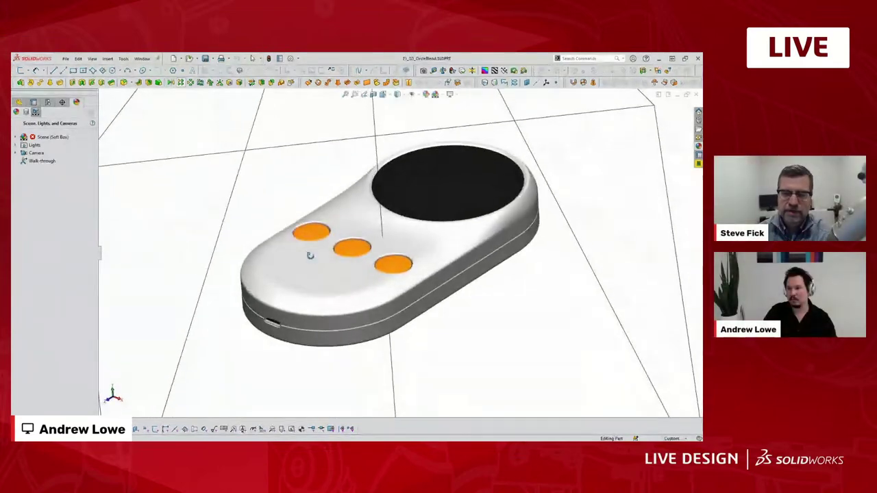
{"action": "left_click", "coordinate": [16, 152]}
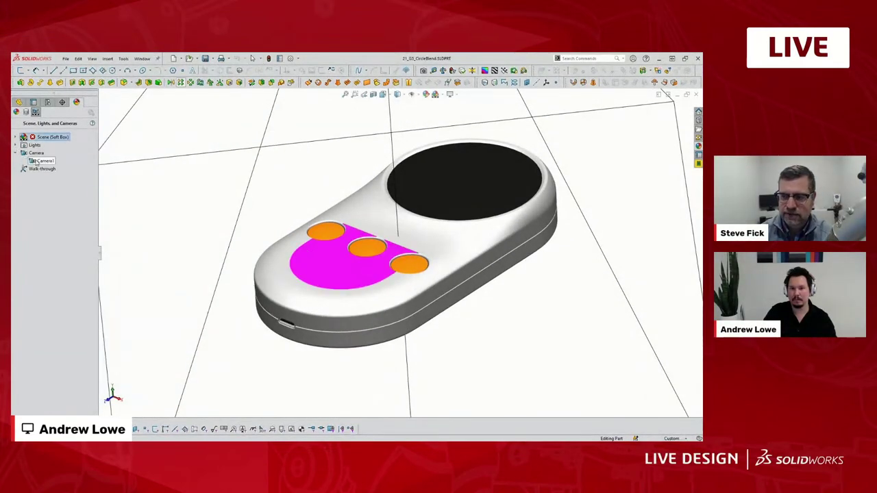
{"action": "right_click", "coordinate": [42, 162]}
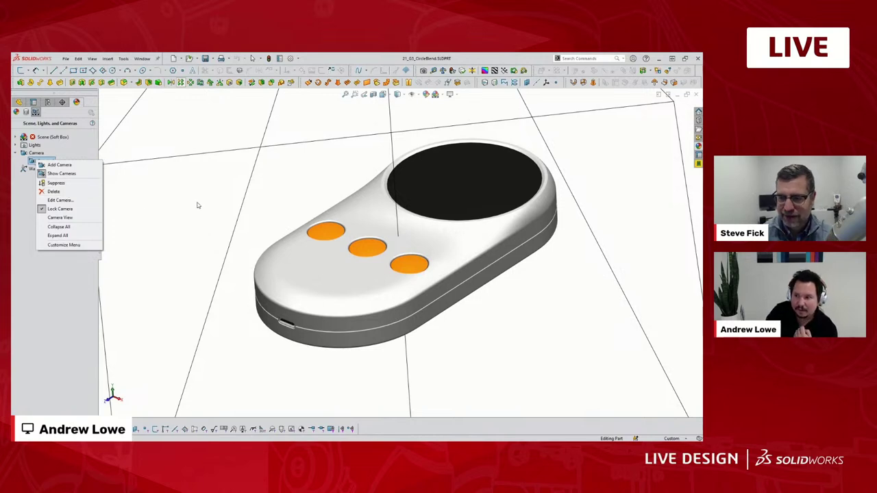
{"action": "left_click", "coordinate": [62, 199]}
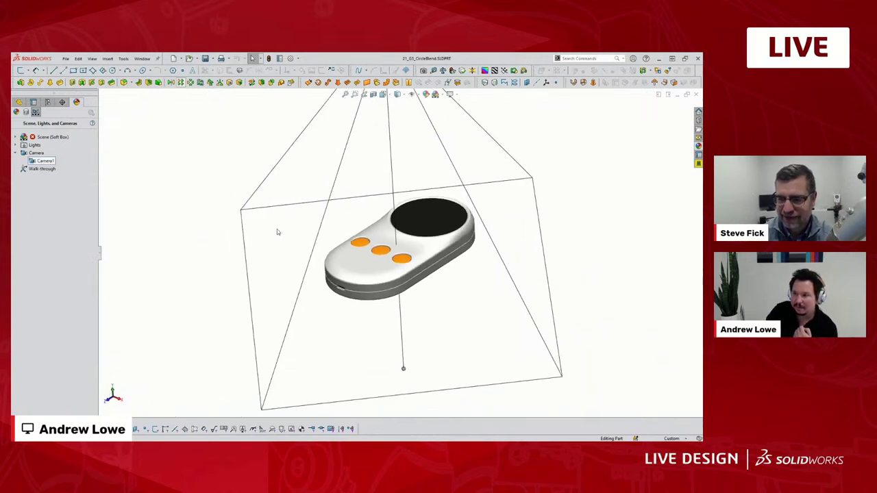
{"action": "left_click", "coordinate": [152, 185]}
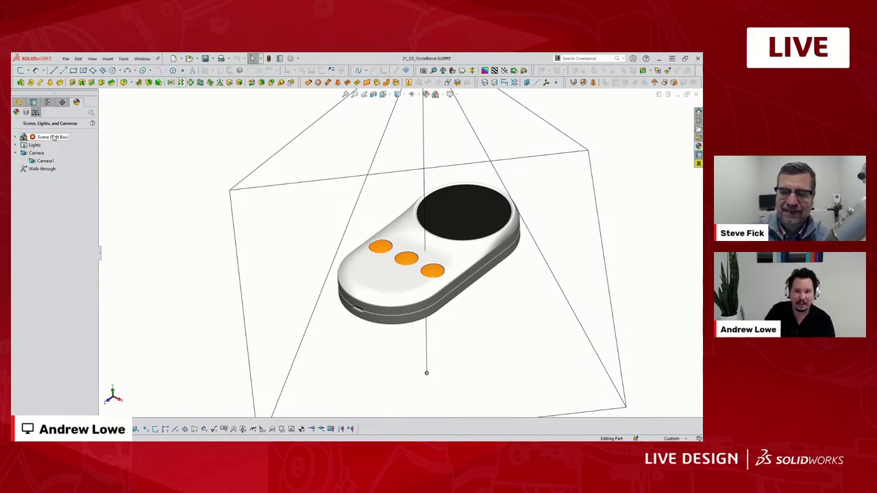
Turn off camera display, switch to perspective view, and return to the FeatureManager tree
{"action": "right_click", "coordinate": [42, 163]}
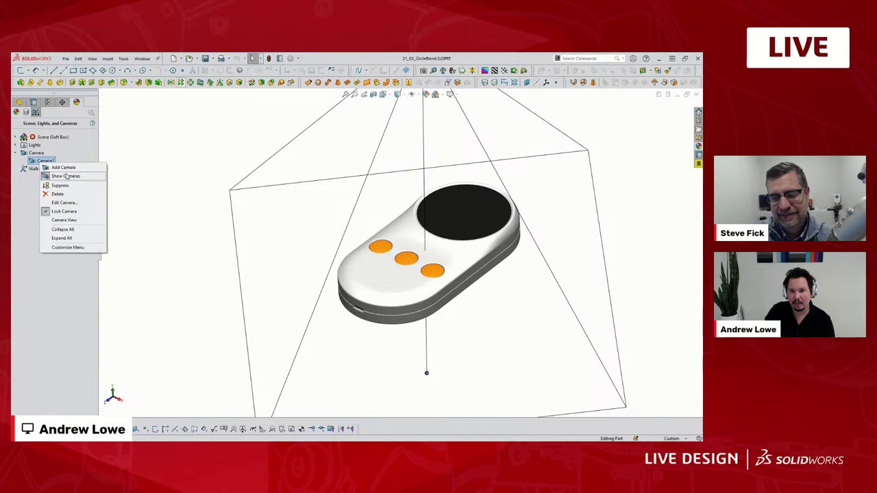
{"action": "left_click", "coordinate": [65, 176]}
{"action": "left_click", "coordinate": [134, 158]}
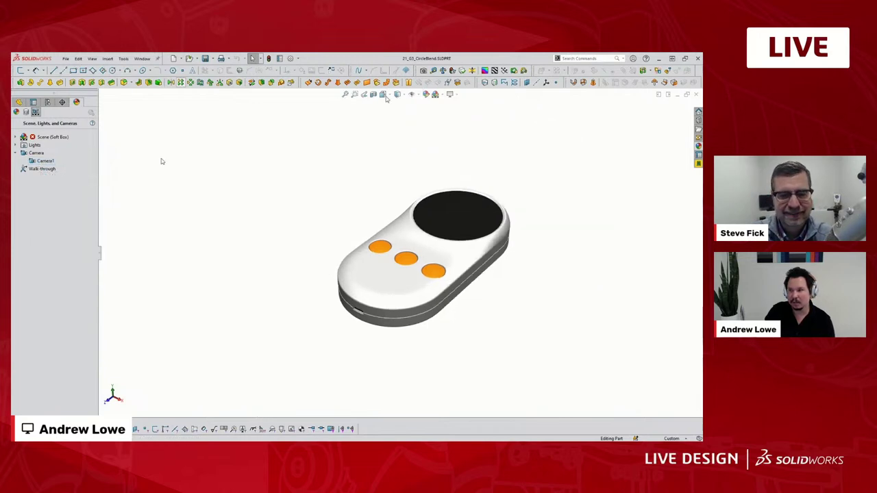
{"action": "left_click", "coordinate": [456, 98]}
{"action": "left_click", "coordinate": [468, 130]}
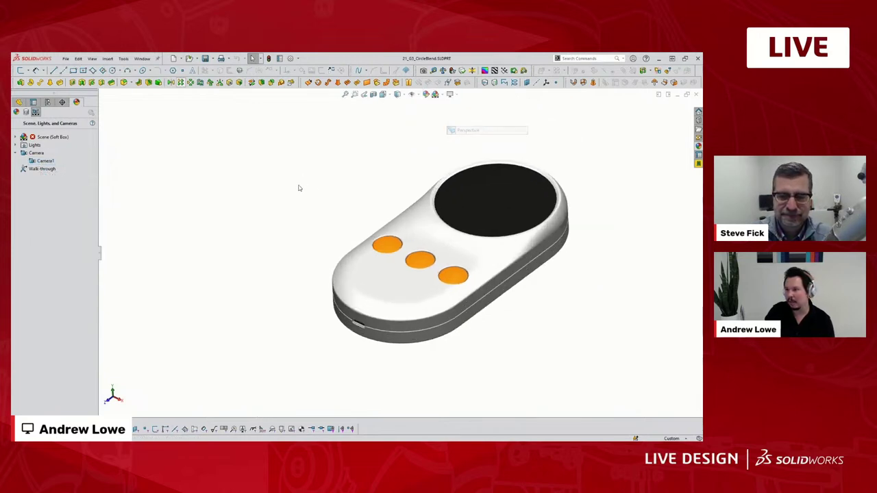
{"action": "left_click", "coordinate": [19, 102]}
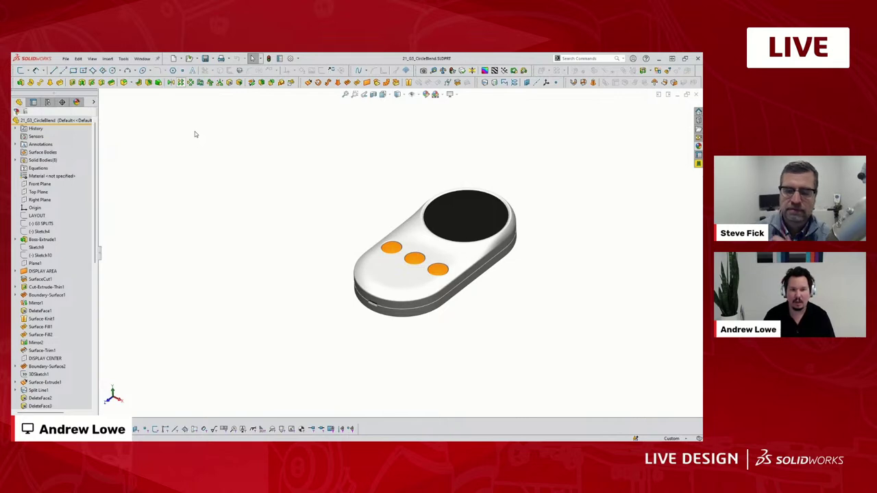
Orbit the remote so its top face, with the black screen and orange buttons, faces the viewer
{"action": "middle_click_drag", "start_coordinate": [360, 162], "coordinate": [522, 243]}
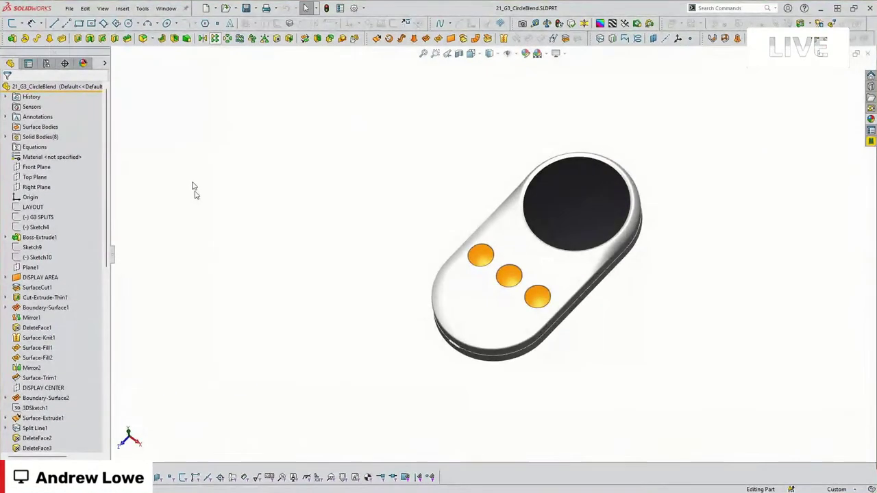
Suppress G3 SPLITS and all features after it
{"action": "left_click", "coordinate": [38, 217]}
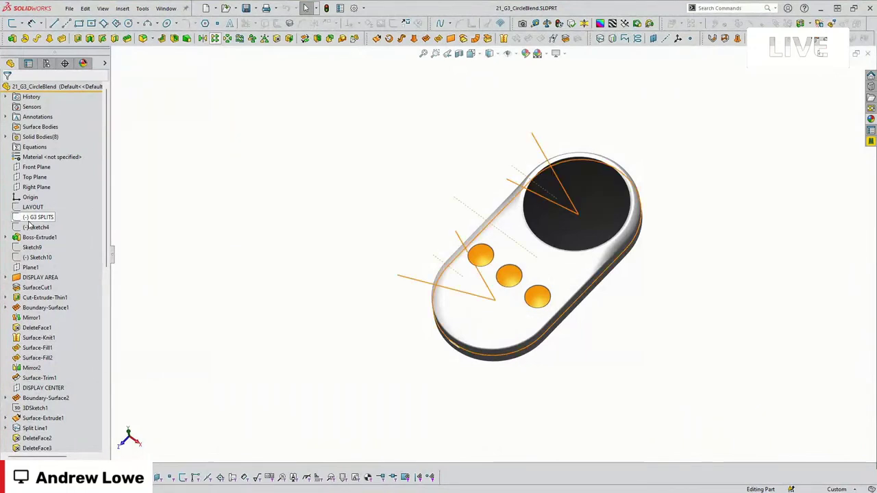
{"action": "right_click", "coordinate": [38, 218]}
{"action": "left_click", "coordinate": [68, 189]}
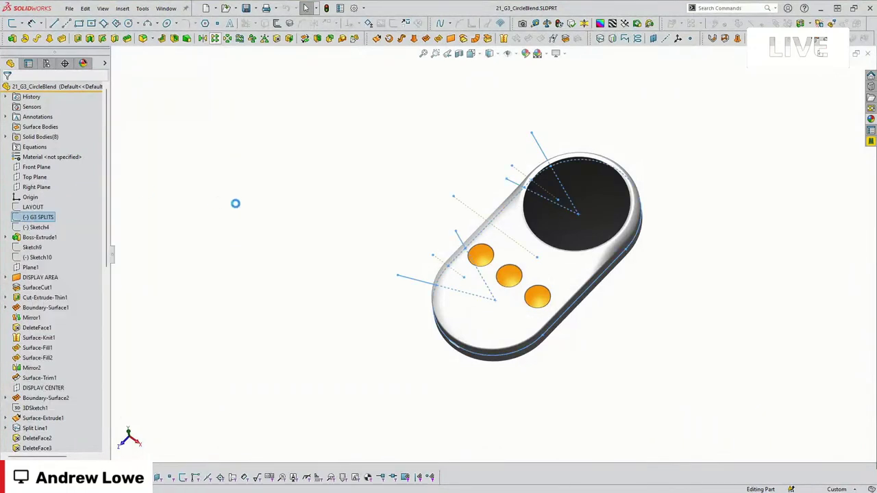
{"action": "left_click", "coordinate": [33, 207]}
{"action": "left_click", "coordinate": [173, 215]}
View the slot straight on and edit the LAYOUT sketch showing 60, 120 and Ø55
{"action": "middle_click_drag", "start_coordinate": [321, 237], "coordinate": [361, 292]}
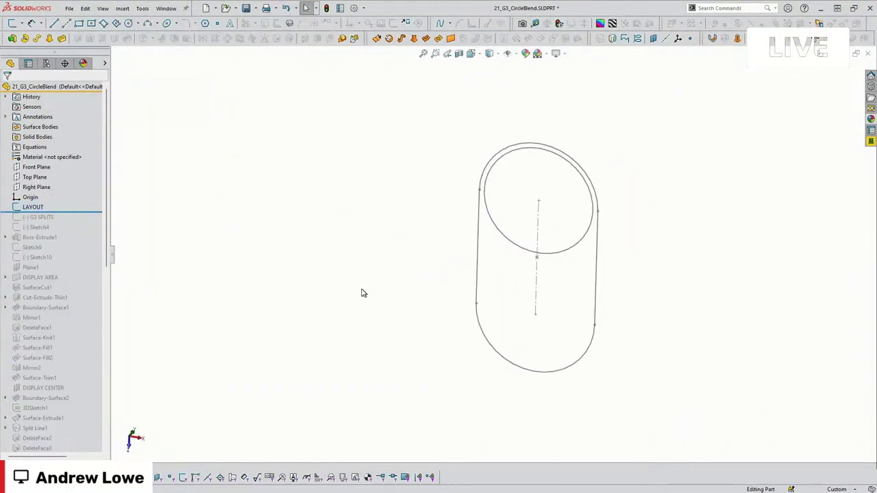
{"action": "key", "text": "space"}
{"action": "left_click", "coordinate": [465, 349]}
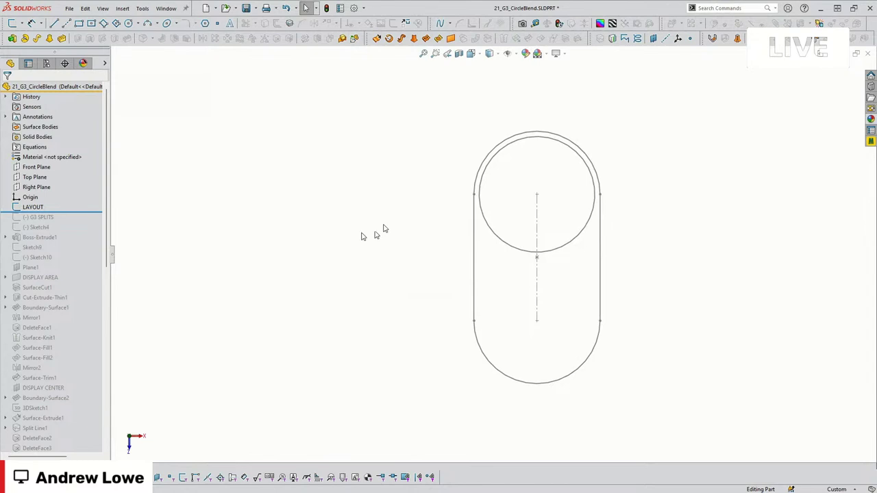
{"action": "scroll", "coordinate": [637, 266], "scroll_direction": "down", "scroll_amount": 1}
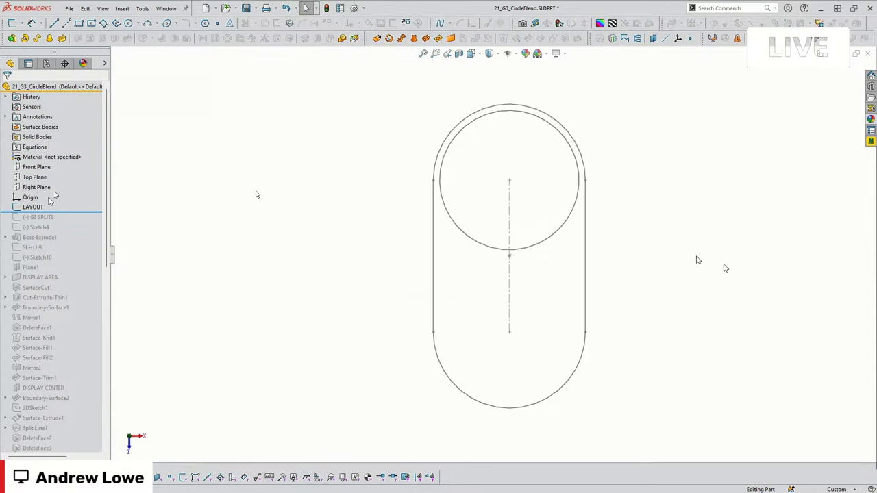
{"action": "left_click", "coordinate": [30, 207]}
{"action": "left_click", "coordinate": [35, 179]}
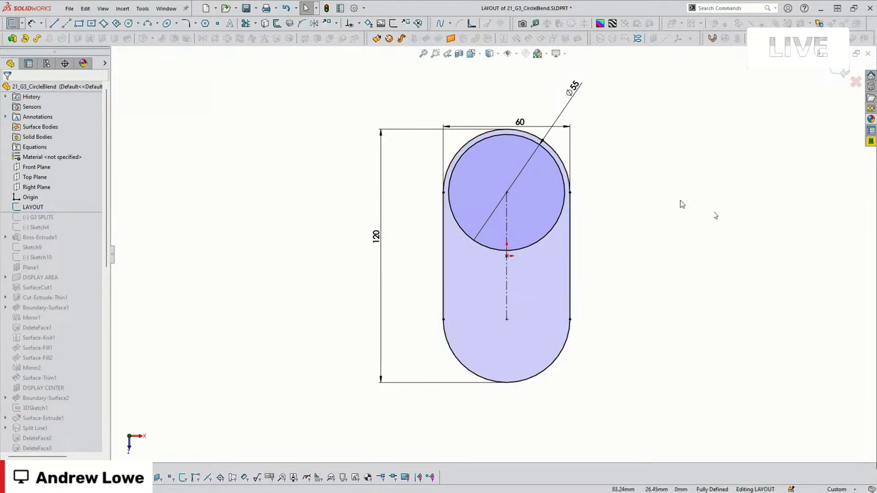
Show curvature combs on the slot outline and inspect the comb along its arc
{"action": "left_click", "coordinate": [442, 236]}
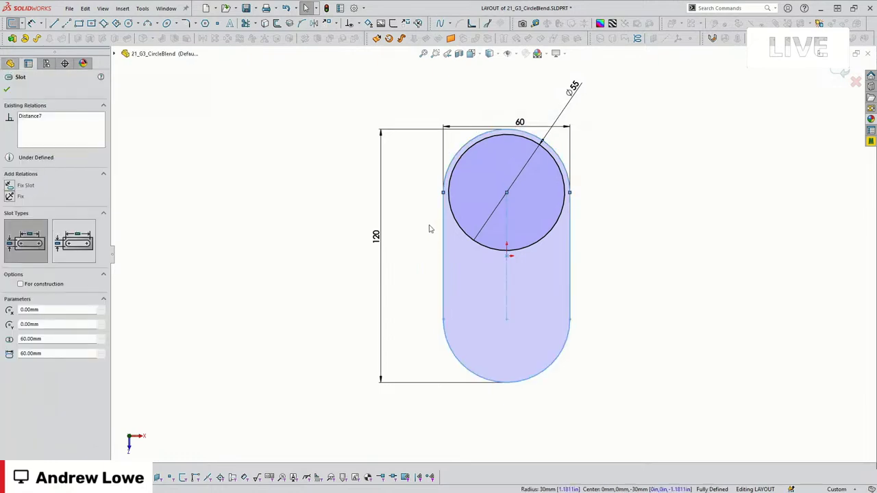
{"action": "left_click", "coordinate": [487, 22]}
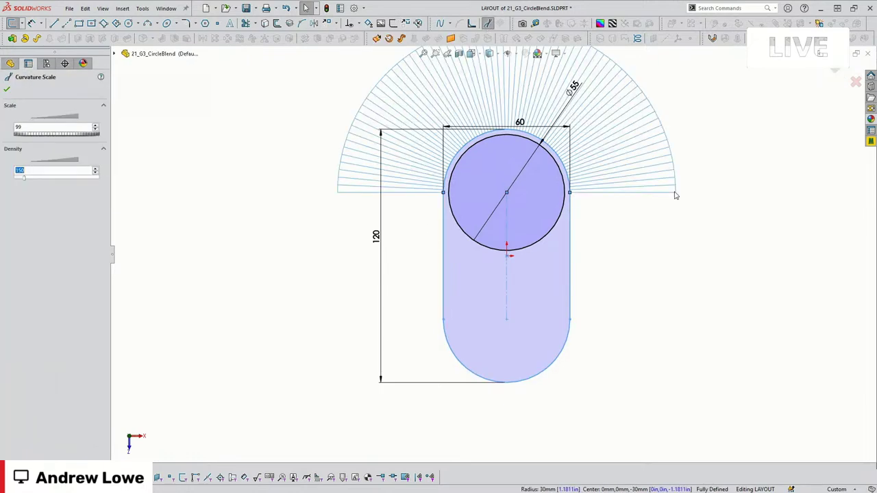
{"action": "left_click", "coordinate": [662, 211]}
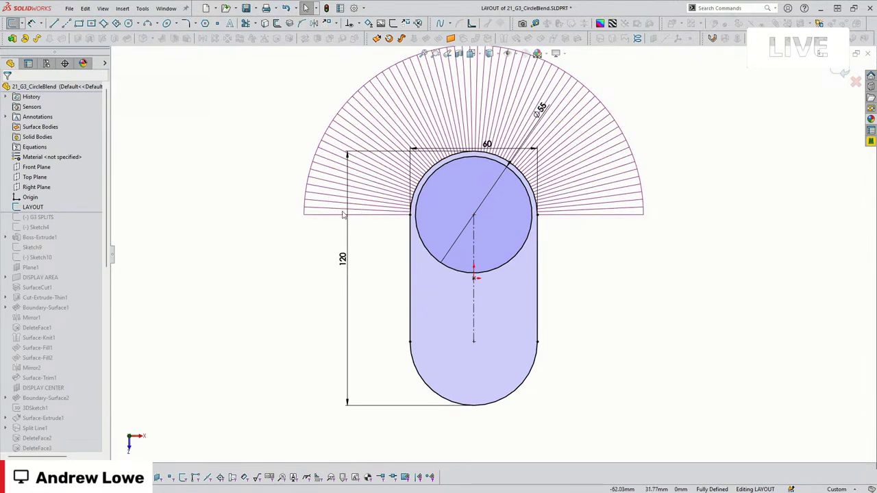
{"action": "left_click", "coordinate": [425, 175]}
{"action": "left_click", "coordinate": [638, 207]}
{"action": "key", "text": "z"}
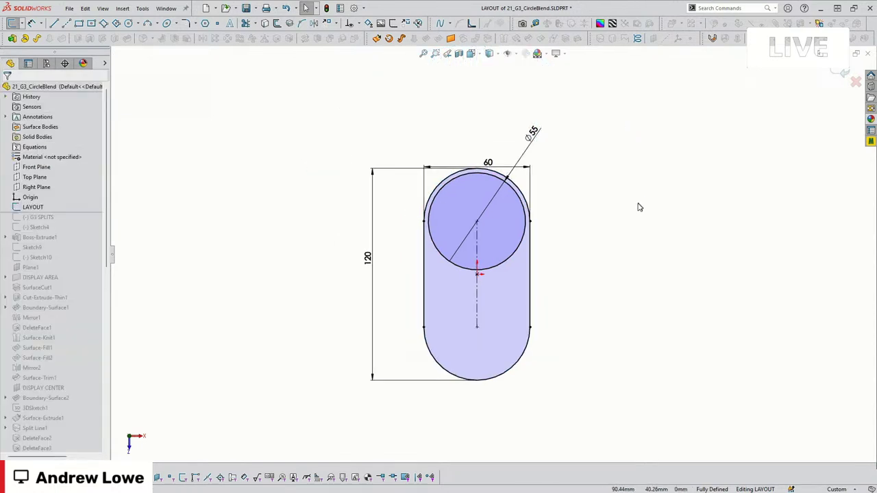
{"action": "scroll", "coordinate": [638, 207], "scroll_direction": "down", "scroll_amount": 2}
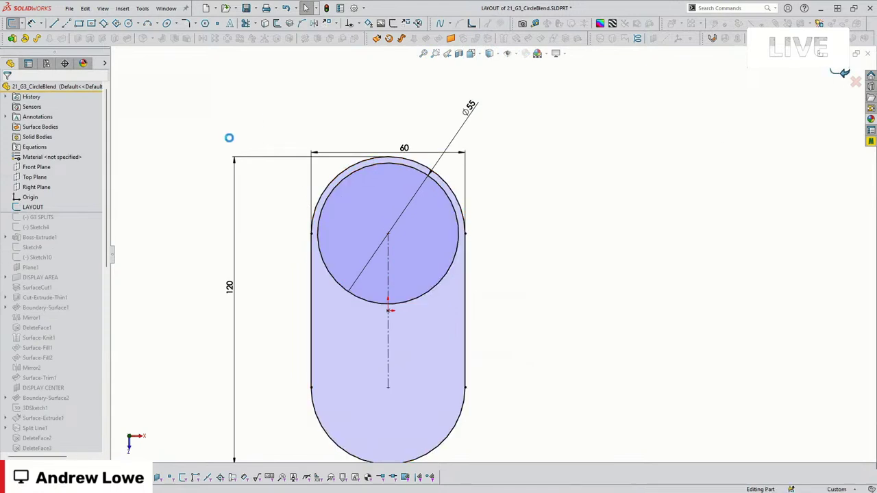
Exit LAYOUT, roll back to just after G3 SPLITS, and edit the G3 SPLITS sketch
{"action": "key", "text": "ctrl+b"}
{"action": "left_click_drag", "start_coordinate": [62, 211], "coordinate": [63, 221]}
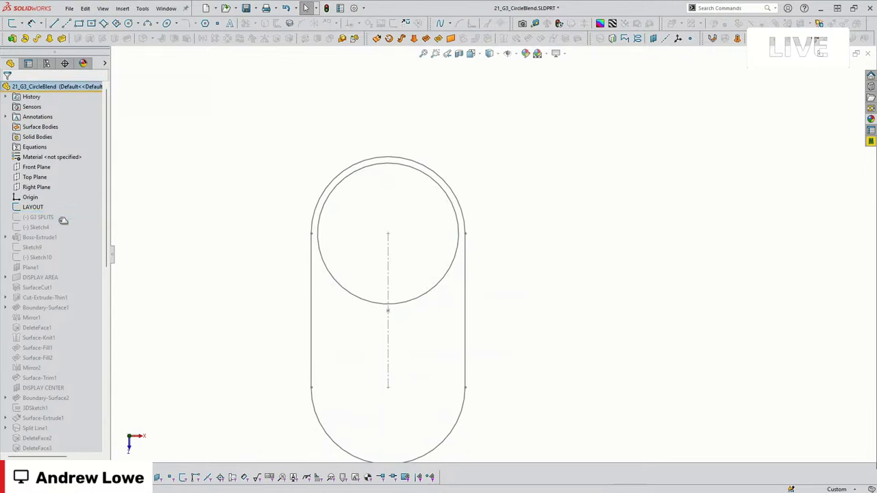
{"action": "left_click", "coordinate": [39, 217]}
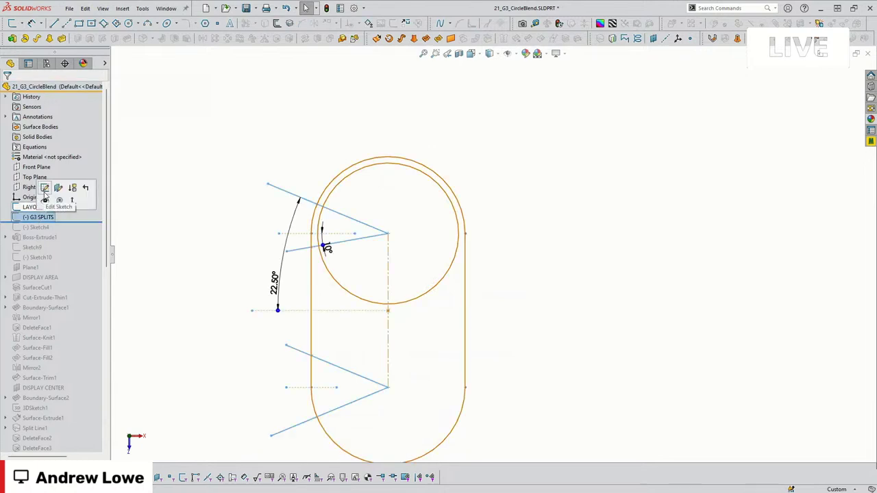
{"action": "left_click", "coordinate": [44, 187]}
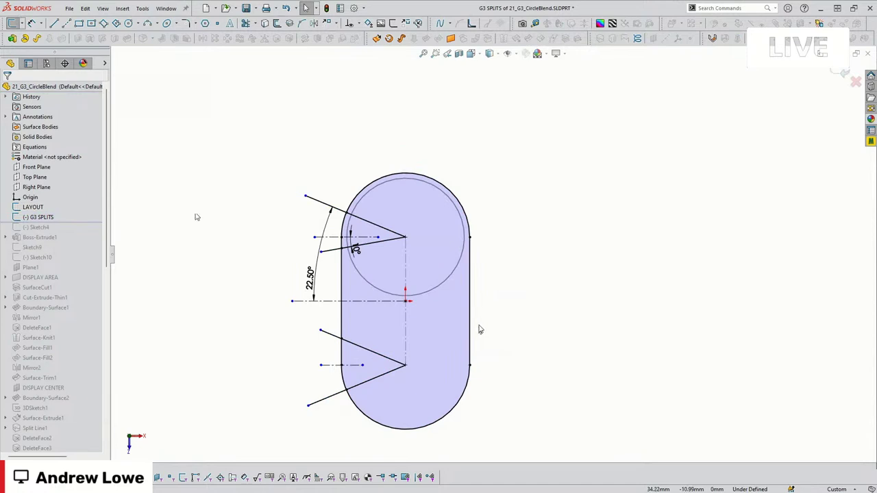
Select the 10° dimension and drag the 22.50° angle dimension up and to the left
{"action": "scroll", "coordinate": [480, 330], "scroll_direction": "down", "scroll_amount": 2}
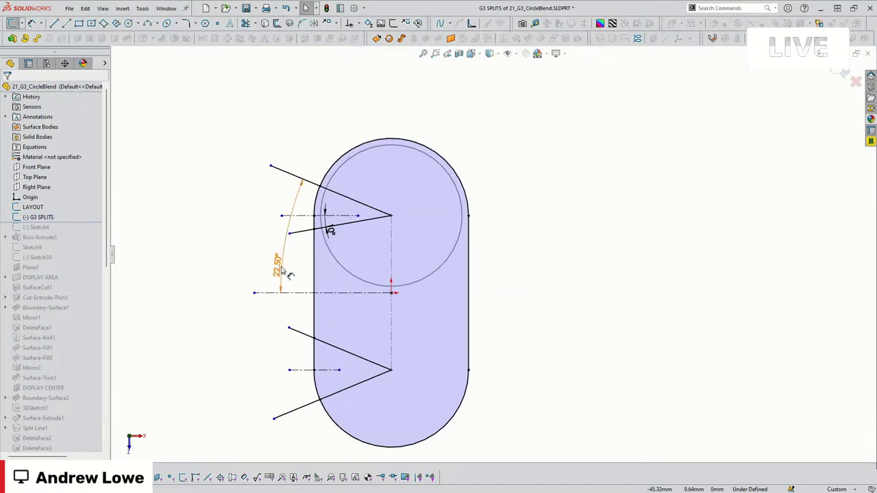
{"action": "left_click", "coordinate": [334, 237]}
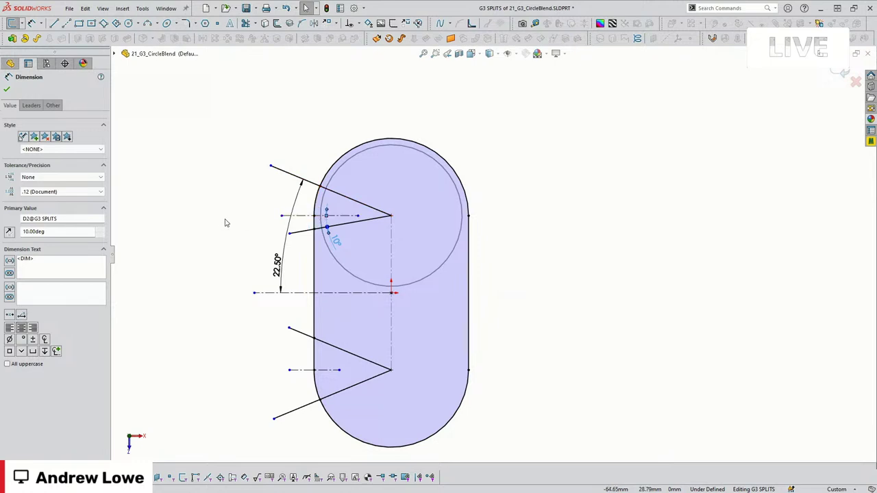
{"action": "left_click_drag", "start_coordinate": [274, 269], "coordinate": [259, 231]}
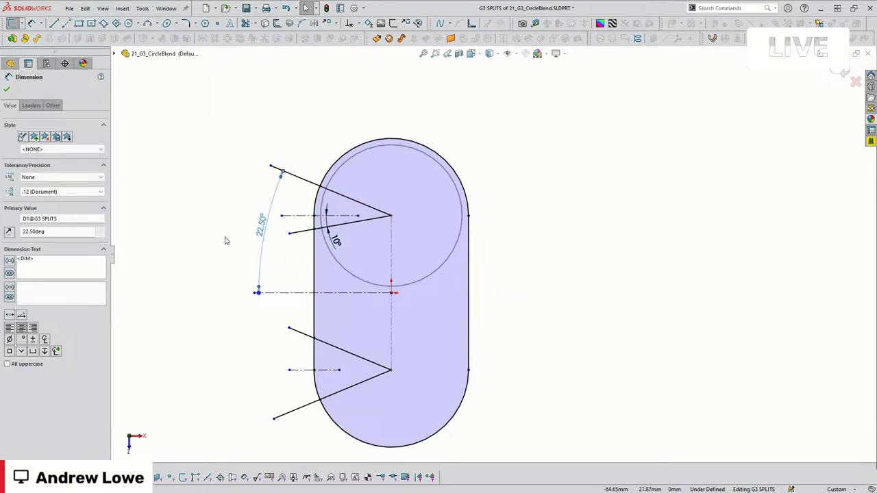
{"action": "left_click", "coordinate": [252, 246]}
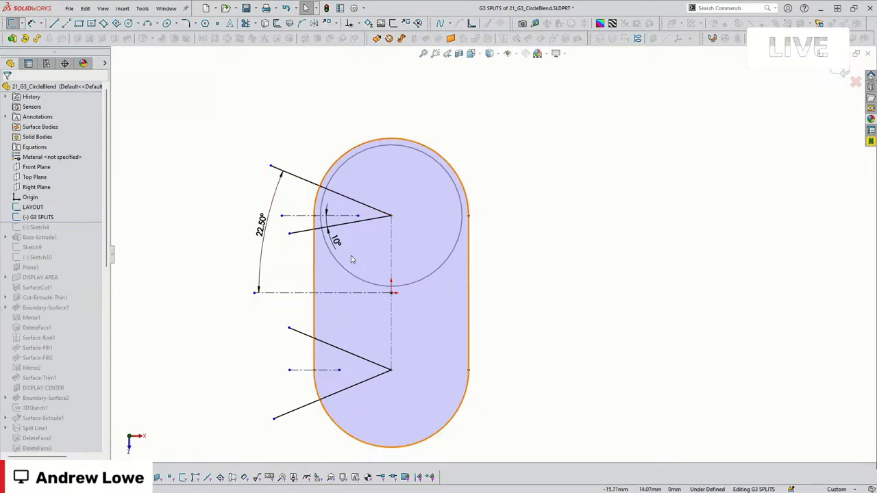
Exit G3 SPLITS, roll the part forward to include Sketch4, and edit Sketch4
{"action": "left_click", "coordinate": [841, 71]}
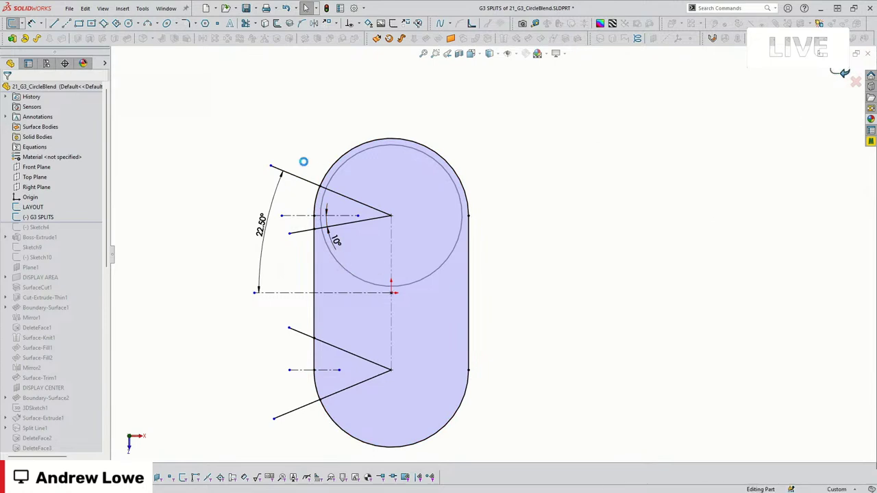
{"action": "left_click", "coordinate": [35, 217]}
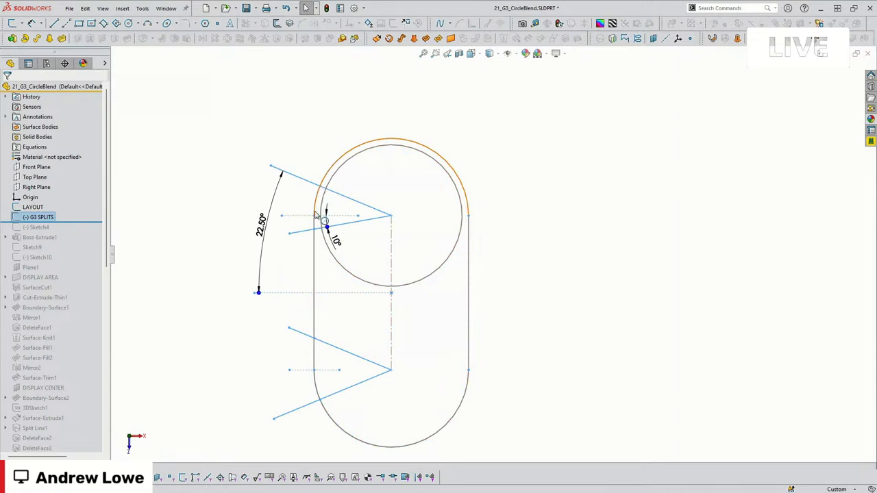
{"action": "left_click", "coordinate": [167, 251]}
{"action": "left_click_drag", "start_coordinate": [78, 222], "coordinate": [33, 233]}
{"action": "left_click", "coordinate": [36, 226]}
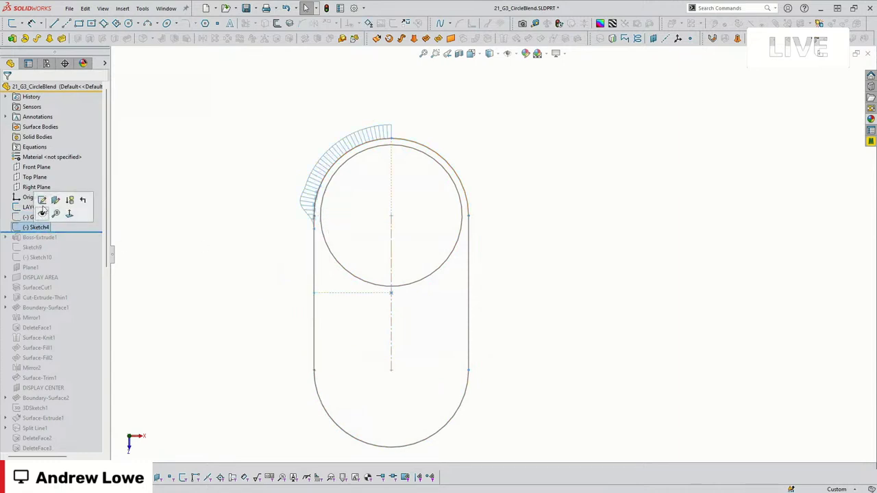
{"action": "left_click", "coordinate": [41, 199]}
Drag a blend spline control vertex down along its polygon to smooth the curvature comb
{"action": "scroll", "coordinate": [356, 216], "scroll_direction": "down", "scroll_amount": 6}
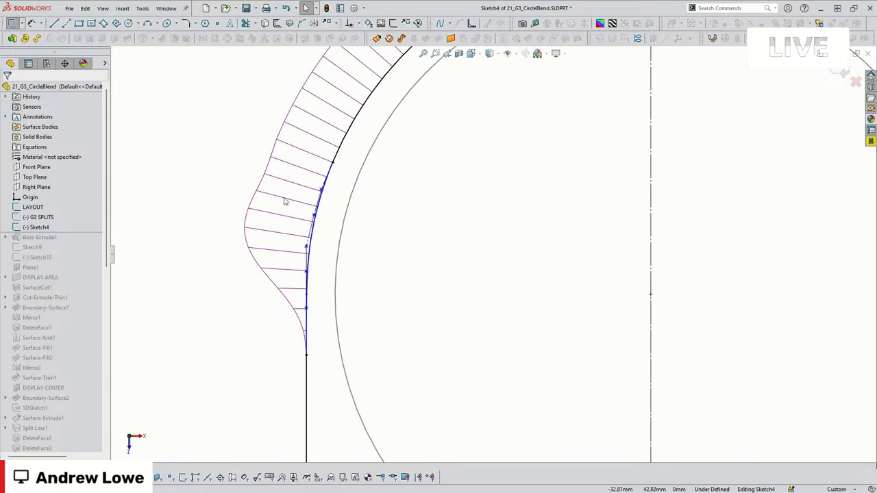
{"action": "left_click", "coordinate": [306, 247]}
{"action": "mouse_move", "coordinate": [307, 259]}
{"action": "left_mouse_down"}
{"action": "mouse_move", "coordinate": [307, 245]}
{"action": "mouse_move", "coordinate": [305, 253]}
{"action": "left_mouse_up"}
{"action": "left_click_drag", "start_coordinate": [305, 239], "coordinate": [306, 274]}
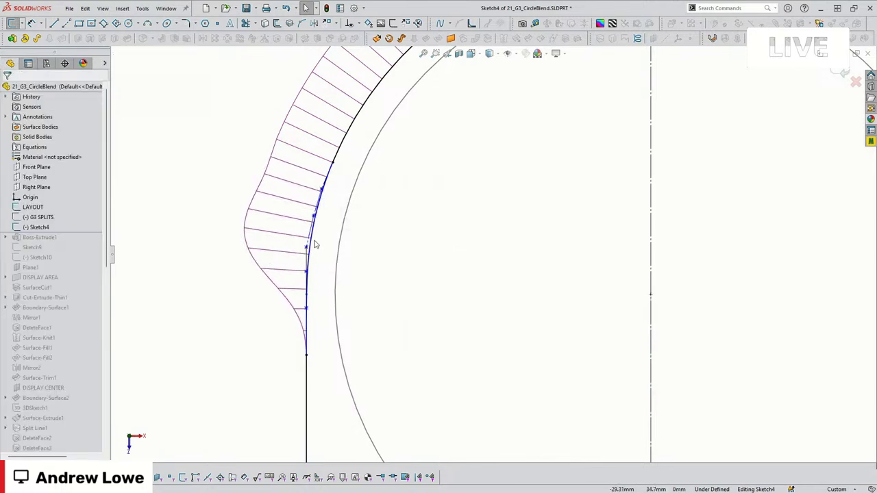
{"action": "left_click", "coordinate": [310, 244]}
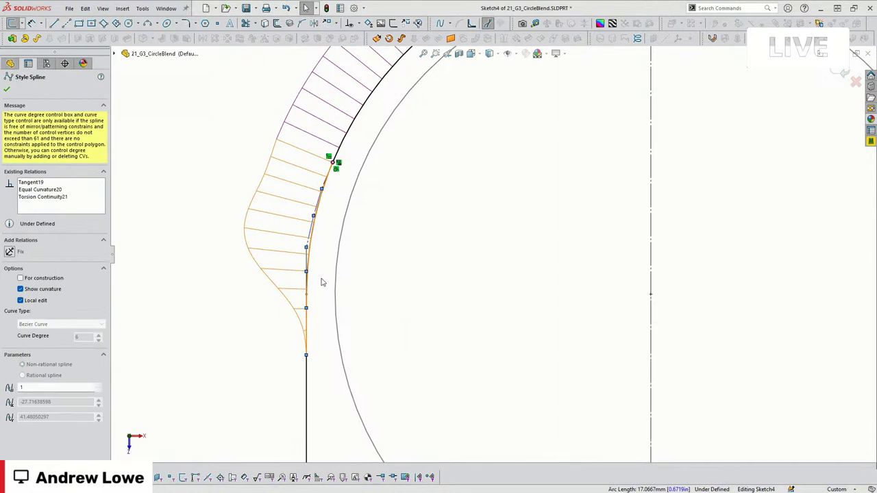
Draw a style spline from the existing spline's end through two points to the line's endpoint
{"action": "left_click", "coordinate": [432, 258]}
{"action": "scroll", "coordinate": [432, 258], "scroll_direction": "up", "scroll_amount": 2}
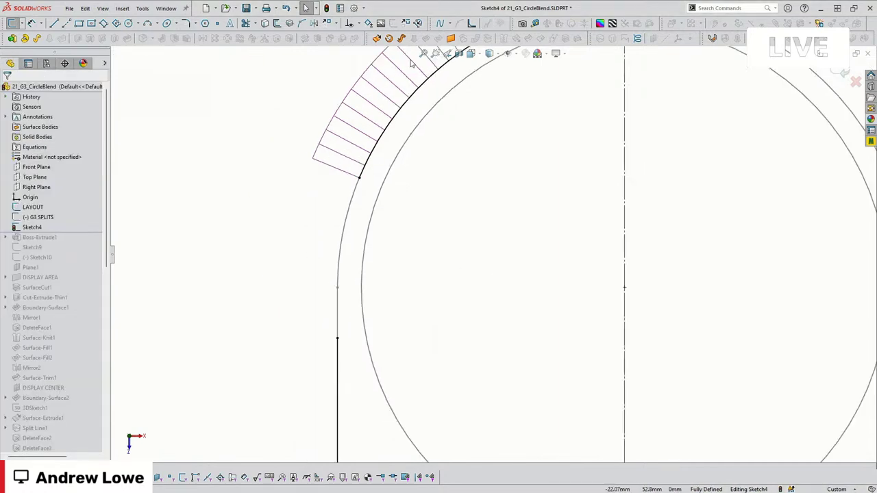
{"action": "left_click", "coordinate": [448, 24]}
{"action": "left_click", "coordinate": [463, 46]}
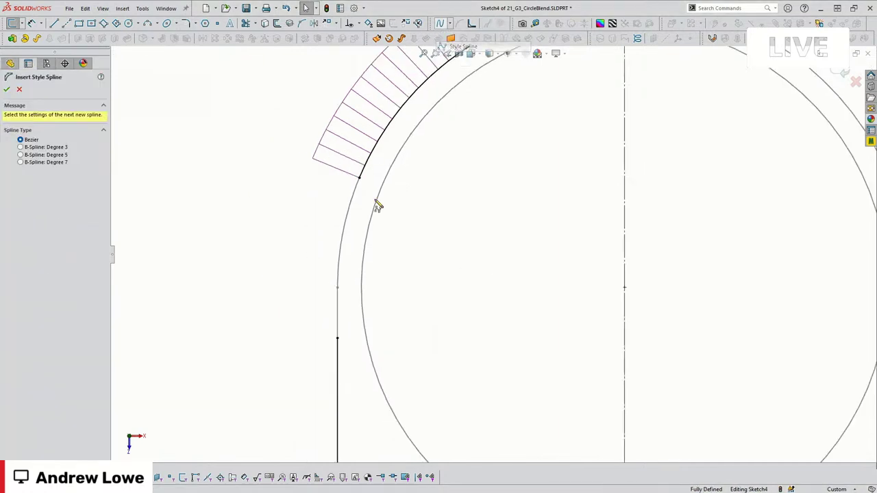
{"action": "left_click", "coordinate": [359, 179]}
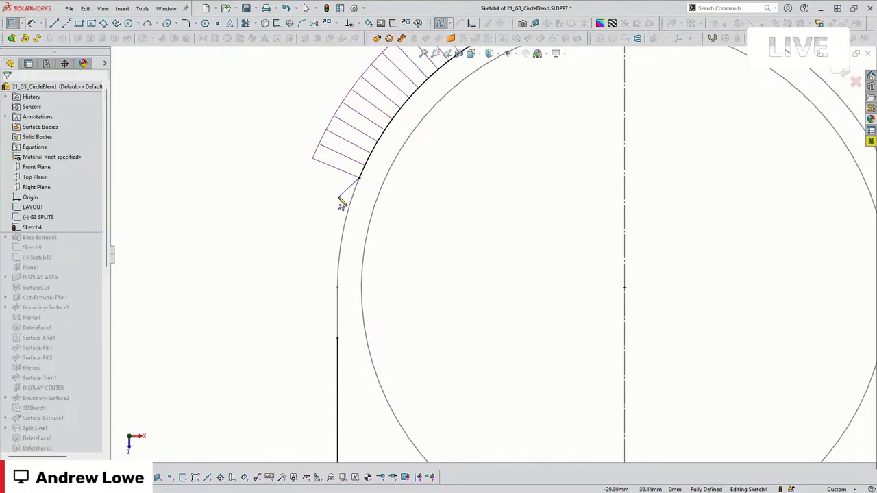
{"action": "left_click", "coordinate": [339, 198]}
{"action": "left_click", "coordinate": [330, 232]}
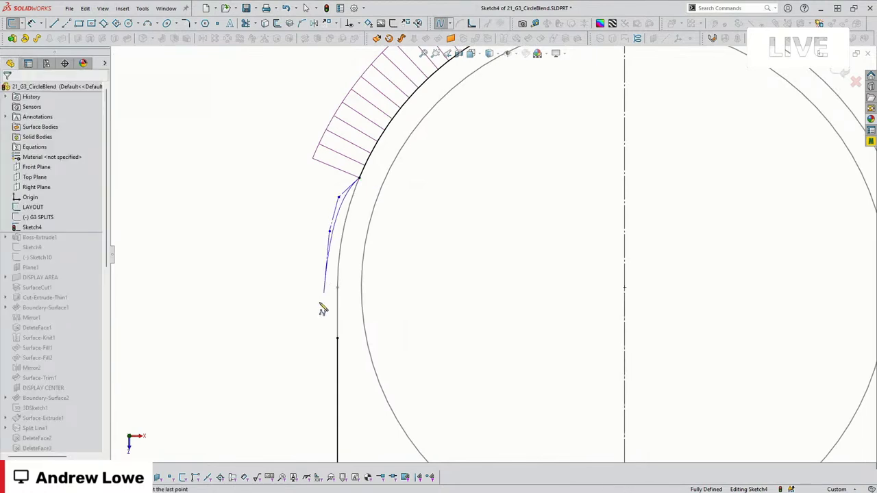
{"action": "double_click", "coordinate": [337, 340]}
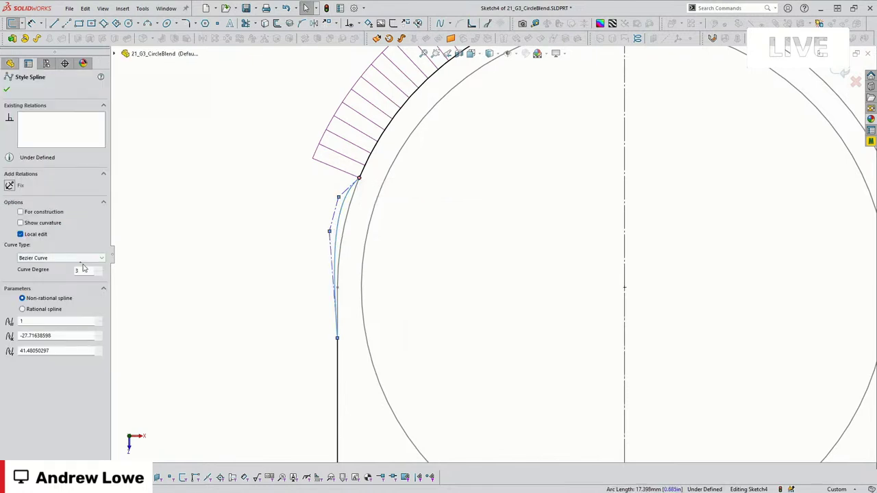
Raise the new style spline's curve degree to 6 and accept it
{"action": "left_click", "coordinate": [98, 271]}
{"action": "left_click", "coordinate": [98, 271]}
{"action": "left_click", "coordinate": [98, 271]}
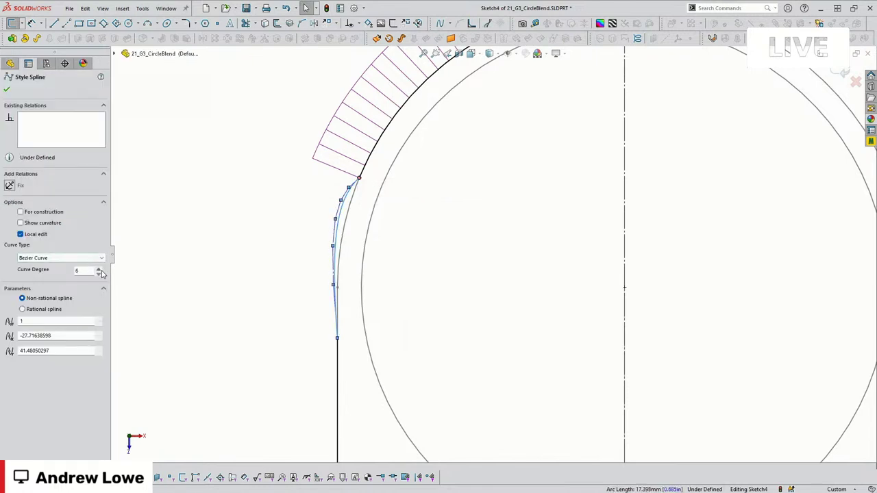
{"action": "left_click", "coordinate": [299, 240]}
{"action": "scroll", "coordinate": [398, 215], "scroll_direction": "down", "scroll_amount": 5}
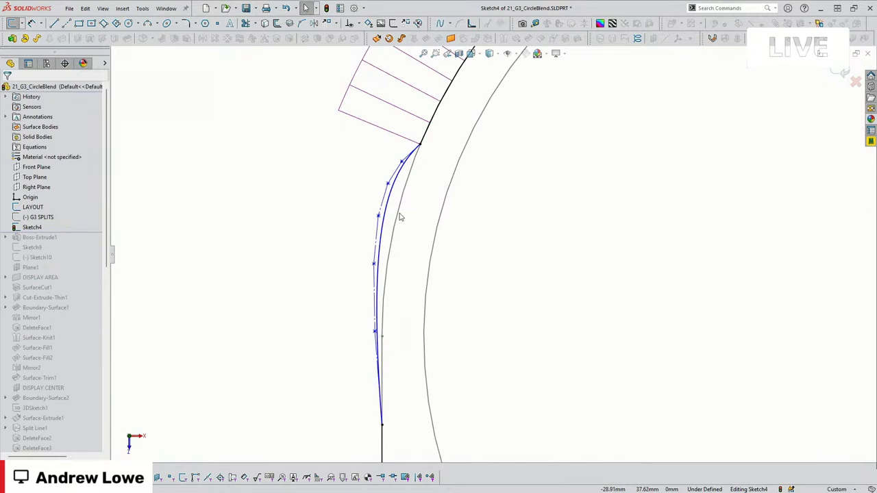
{"action": "left_click", "coordinate": [376, 150]}
Make the spline chain collinear with the vertical line Line5
{"action": "left_click", "coordinate": [364, 164], "text": "ctrl"}
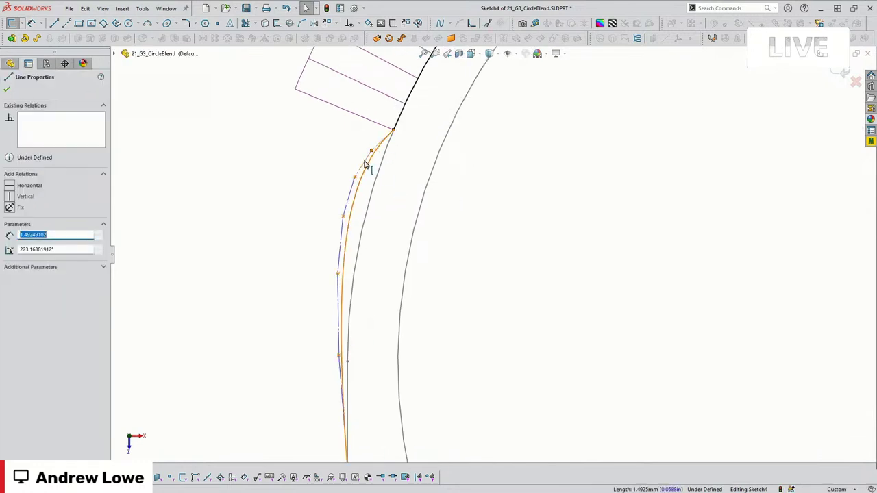
{"action": "left_click", "coordinate": [351, 197], "text": "ctrl"}
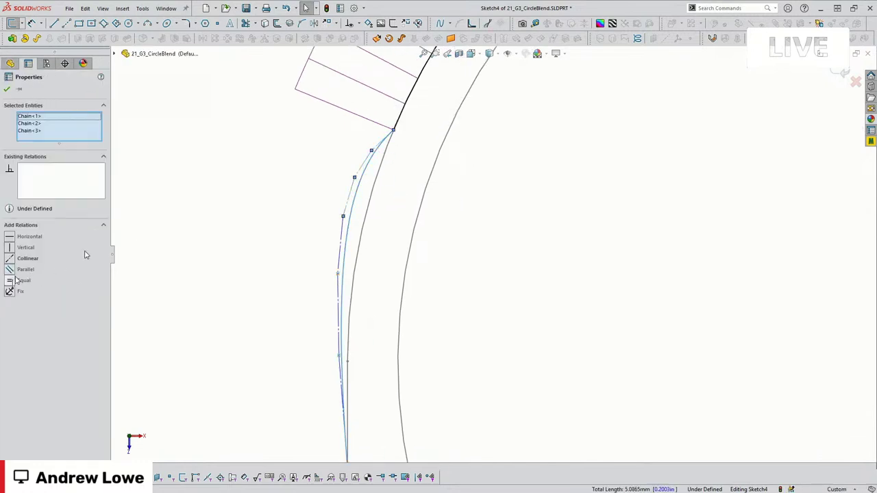
{"action": "key", "text": "Escape"}
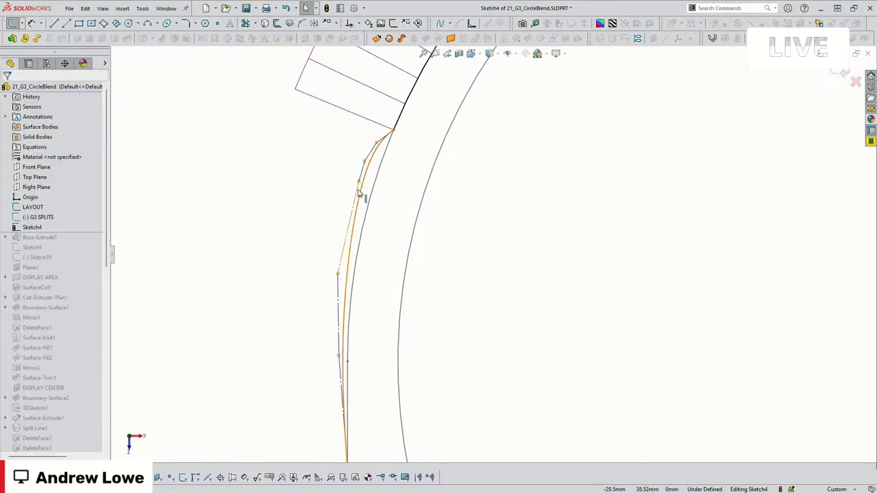
{"action": "left_click", "coordinate": [338, 273]}
{"action": "left_click", "coordinate": [343, 319], "text": "ctrl"}
{"action": "middle_click_drag", "start_coordinate": [299, 320], "coordinate": [293, 268], "text": "ctrl"}
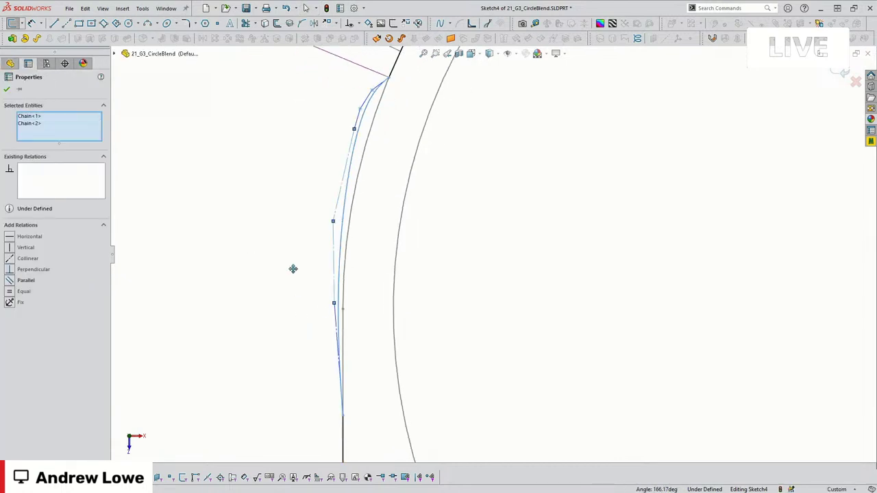
{"action": "left_click", "coordinate": [312, 339], "text": "ctrl"}
{"action": "middle_click_drag", "start_coordinate": [311, 338], "coordinate": [311, 344], "text": "shift"}
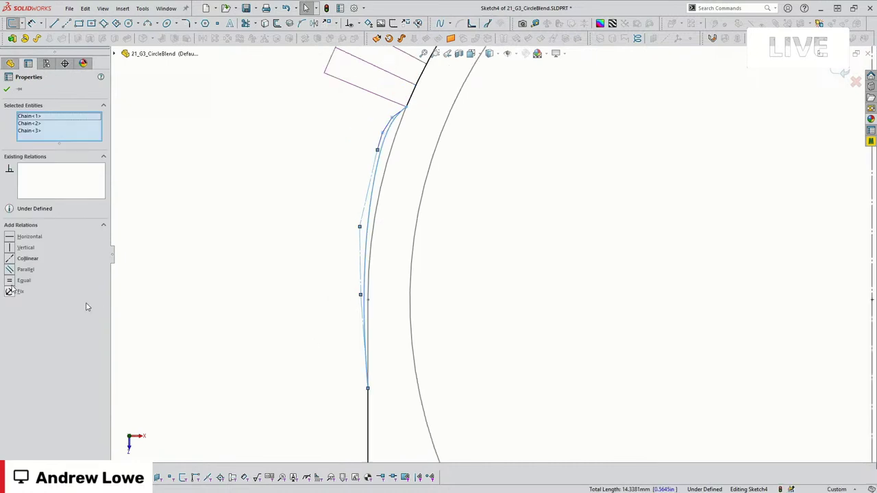
{"action": "middle_click_drag", "start_coordinate": [390, 322], "coordinate": [397, 370], "text": "shift"}
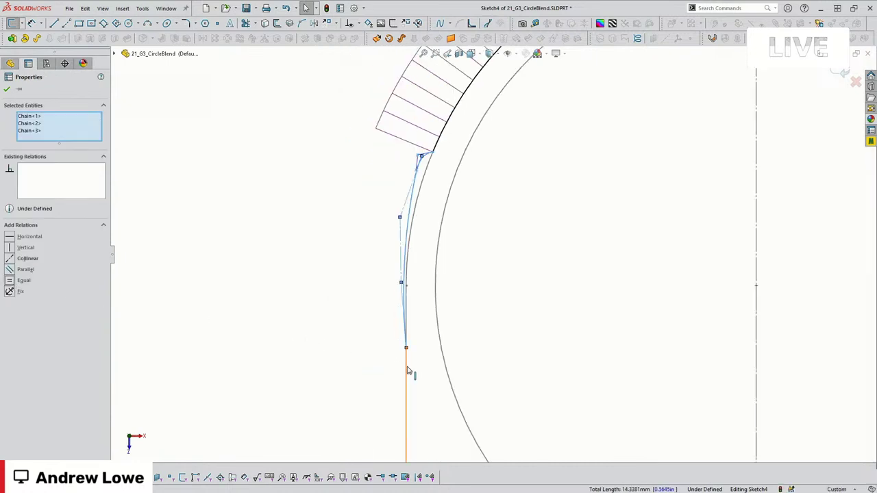
{"action": "left_click", "coordinate": [406, 362], "text": "ctrl"}
{"action": "left_click", "coordinate": [73, 264]}
Drag the spline's top control point down to reshape the blend
{"action": "left_click", "coordinate": [331, 290]}
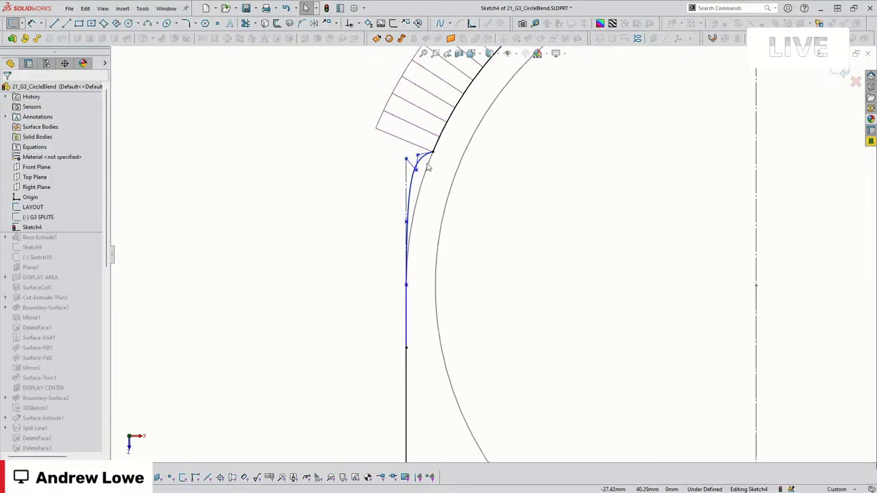
{"action": "left_click_drag", "start_coordinate": [407, 161], "coordinate": [387, 209]}
{"action": "scroll", "coordinate": [464, 244], "scroll_direction": "down", "scroll_amount": 2}
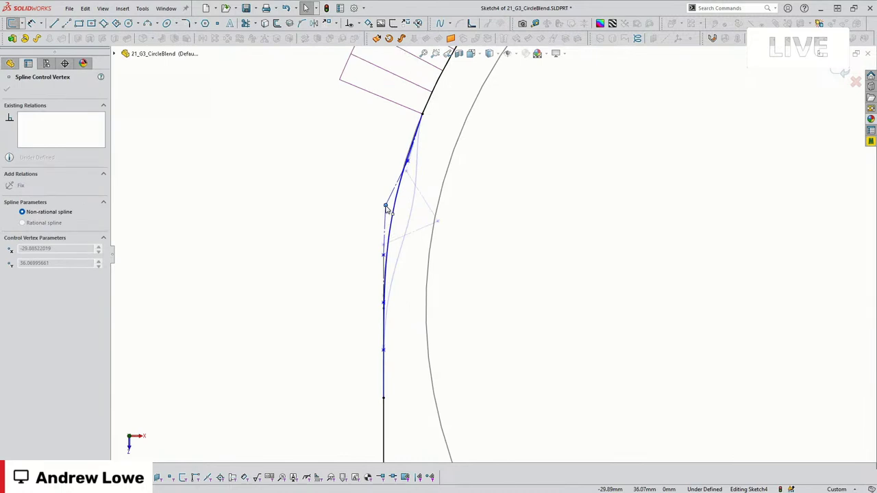
{"action": "left_click", "coordinate": [529, 266]}
{"action": "scroll", "coordinate": [496, 235], "scroll_direction": "up", "scroll_amount": 1}
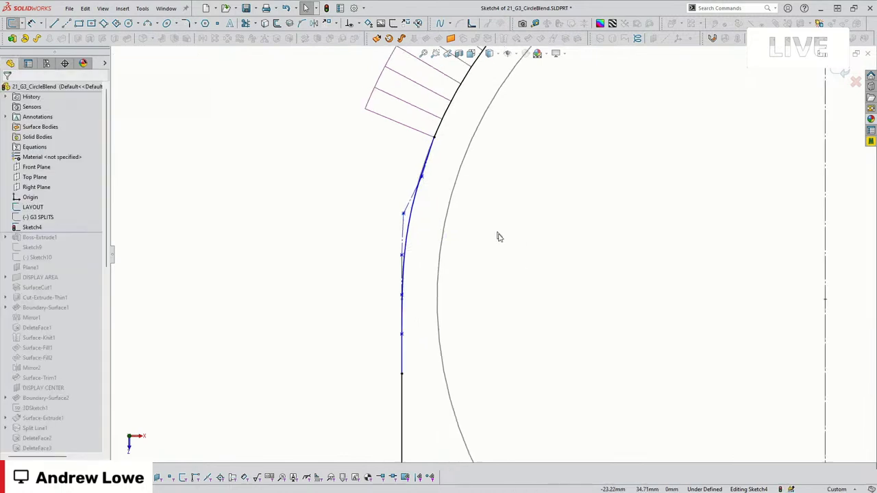
Add torsion continuity between Arc8 and the style spline, then review its relations
{"action": "left_click", "coordinate": [426, 161]}
{"action": "left_click", "coordinate": [411, 214], "text": "ctrl"}
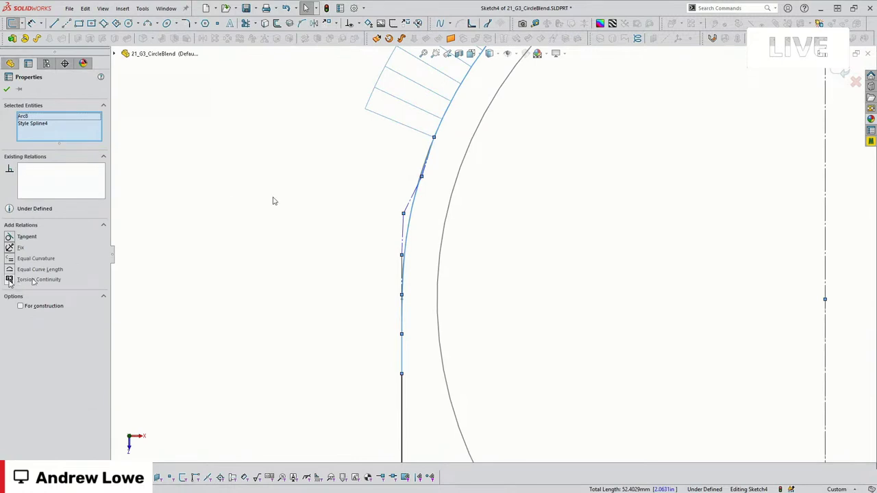
{"action": "left_click", "coordinate": [32, 280]}
{"action": "left_click", "coordinate": [333, 278]}
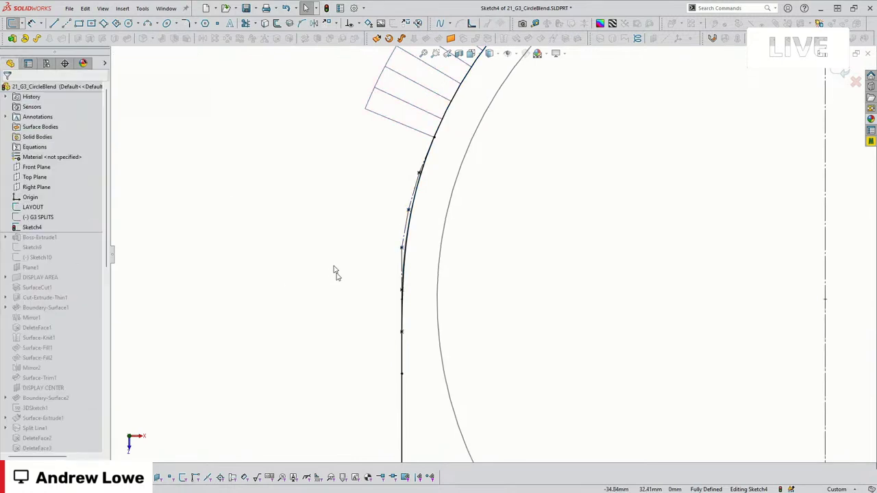
{"action": "left_click", "coordinate": [417, 190]}
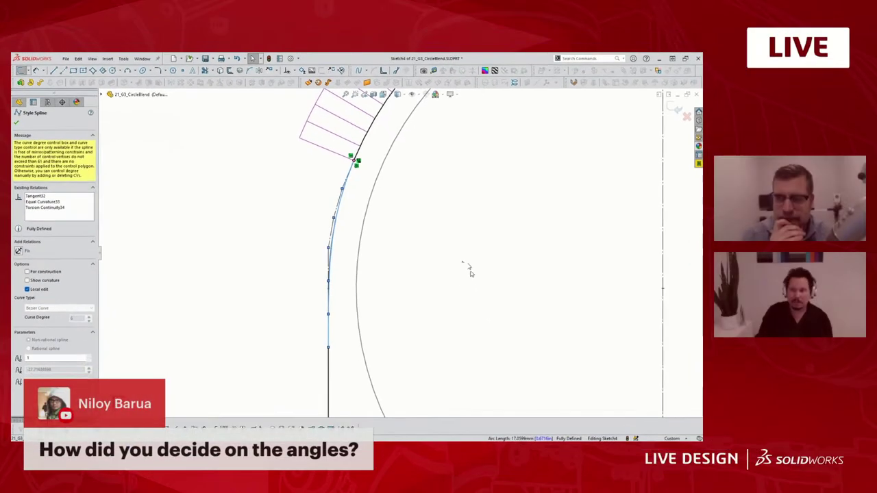
{"action": "scroll", "coordinate": [463, 264], "scroll_direction": "up", "scroll_amount": 1}
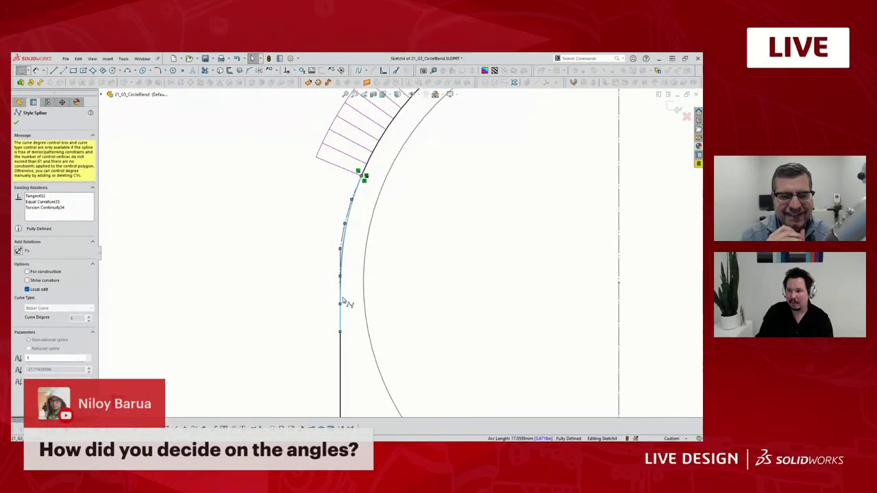
Display the spline's curvature comb and close Sketch4
{"action": "scroll", "coordinate": [343, 298], "scroll_direction": "up", "scroll_amount": 1}
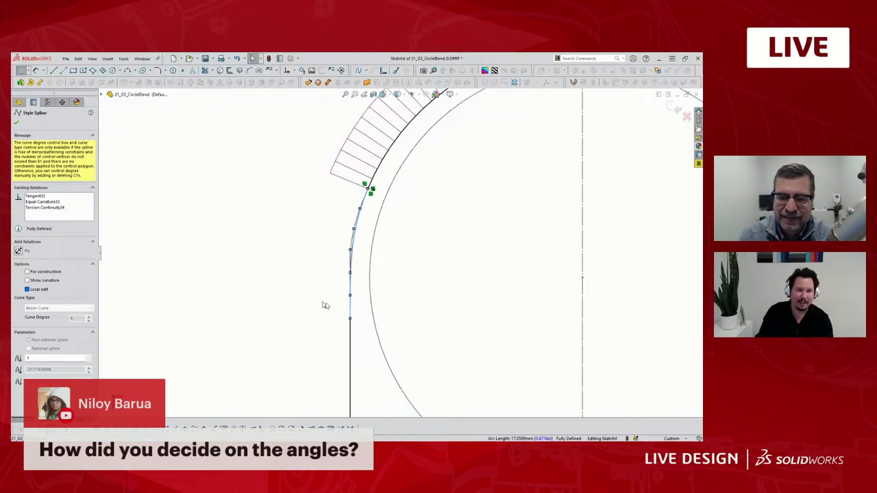
{"action": "left_click", "coordinate": [397, 72]}
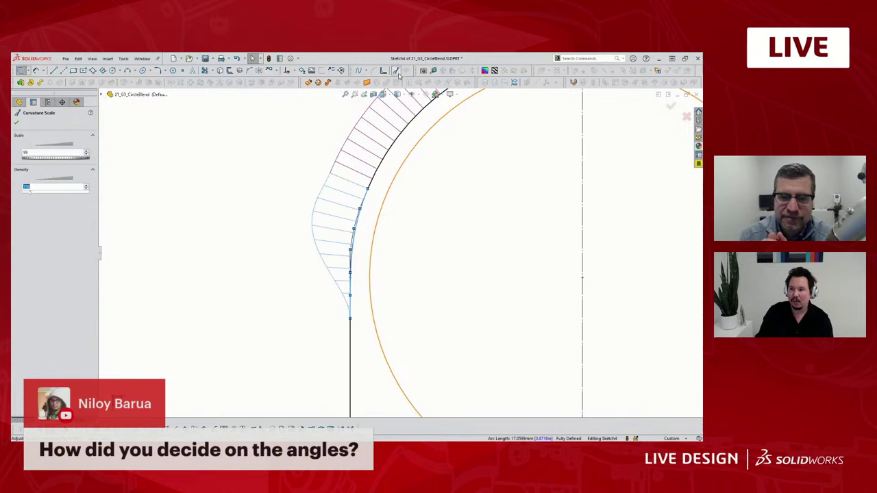
{"action": "key", "text": "Return"}
{"action": "scroll", "coordinate": [433, 283], "scroll_direction": "up", "scroll_amount": 2}
{"action": "scroll", "coordinate": [552, 250], "scroll_direction": "down", "scroll_amount": 1}
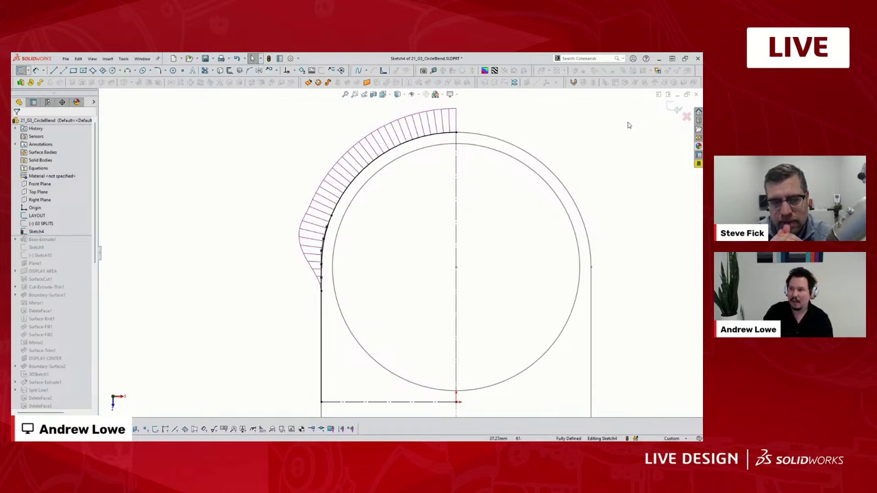
{"action": "left_click", "coordinate": [672, 107]}
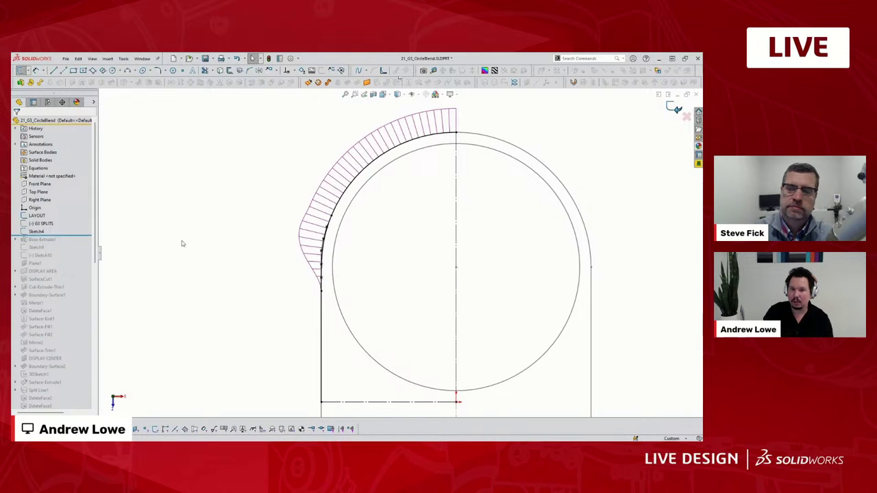
Roll the part forward past Boss-Extrude1 and select Sketch6
{"action": "scroll", "coordinate": [356, 371], "scroll_direction": "up", "scroll_amount": 3}
{"action": "middle_click_drag", "start_coordinate": [356, 370], "coordinate": [408, 273]}
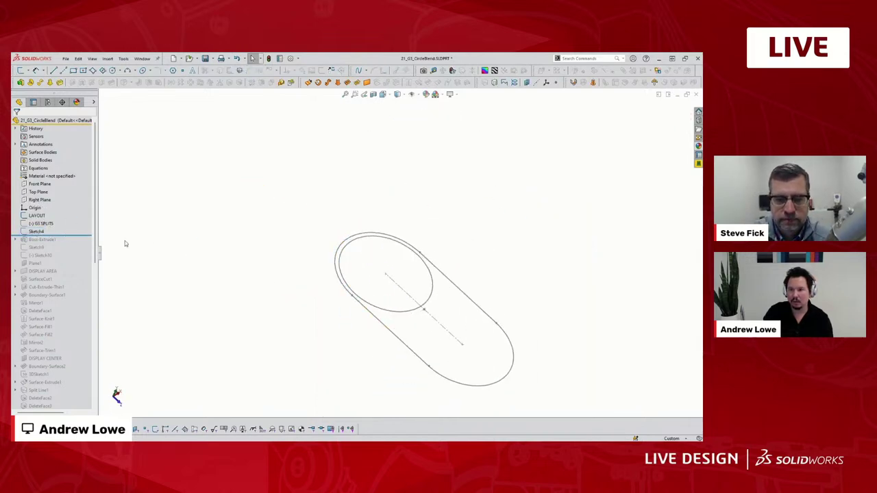
{"action": "left_click_drag", "start_coordinate": [72, 234], "coordinate": [101, 244]}
{"action": "mouse_move", "coordinate": [215, 261]}
{"action": "middle_mouse_down"}
{"action": "mouse_move", "coordinate": [319, 306]}
{"action": "mouse_move", "coordinate": [348, 336]}
{"action": "middle_mouse_up"}
{"action": "left_click", "coordinate": [42, 248]}
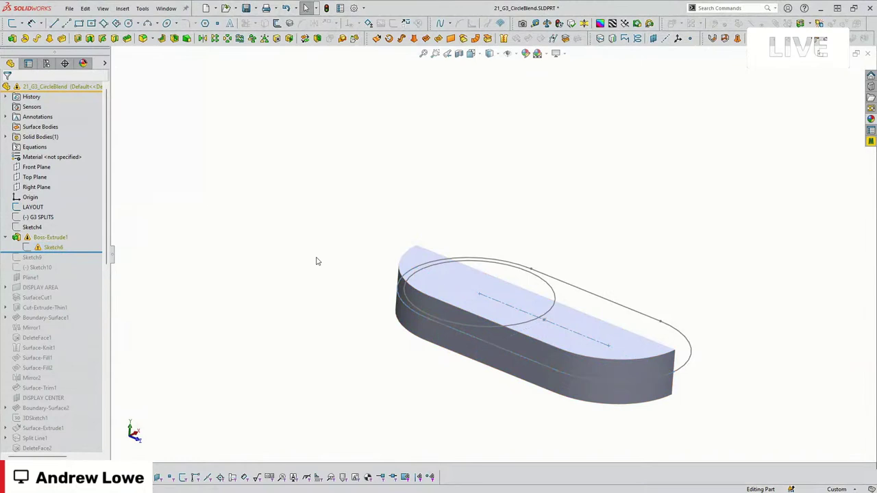
Reload the part from disk, discarding the unsaved changes
{"action": "left_click", "coordinate": [315, 258]}
{"action": "middle_click_drag", "start_coordinate": [315, 258], "coordinate": [317, 287]}
{"action": "left_click", "coordinate": [69, 9]}
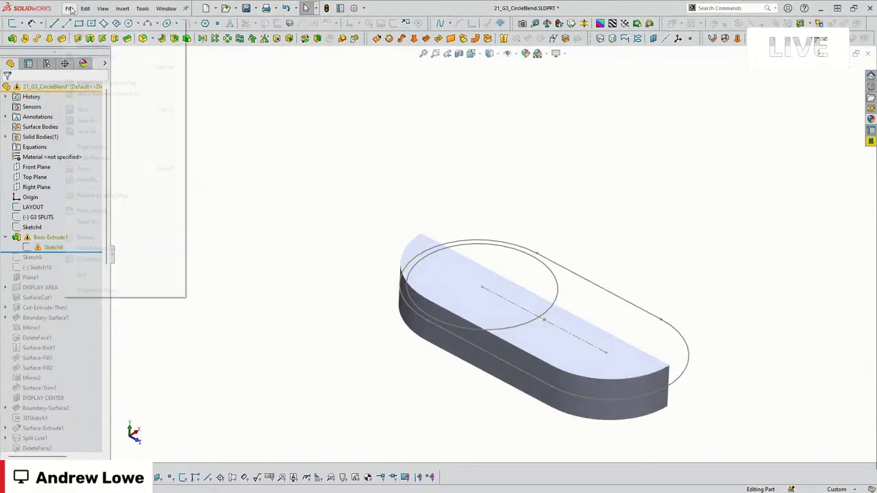
{"action": "left_click", "coordinate": [162, 237]}
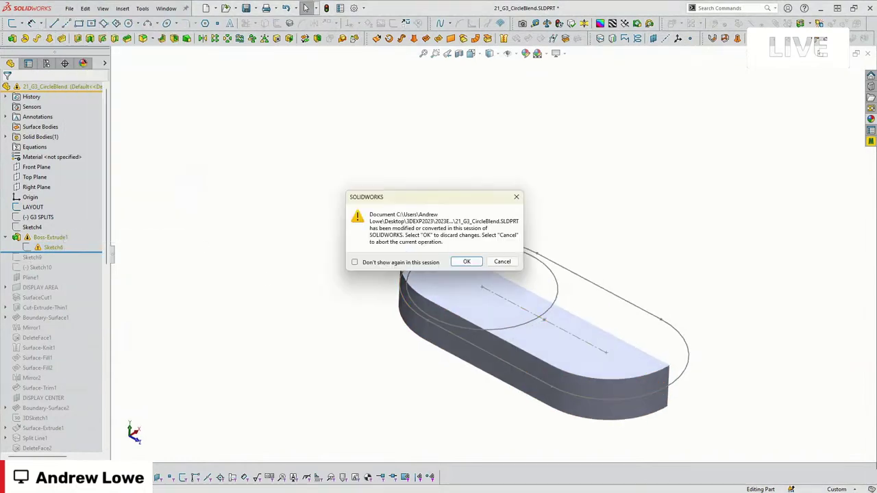
{"action": "left_click", "coordinate": [478, 263]}
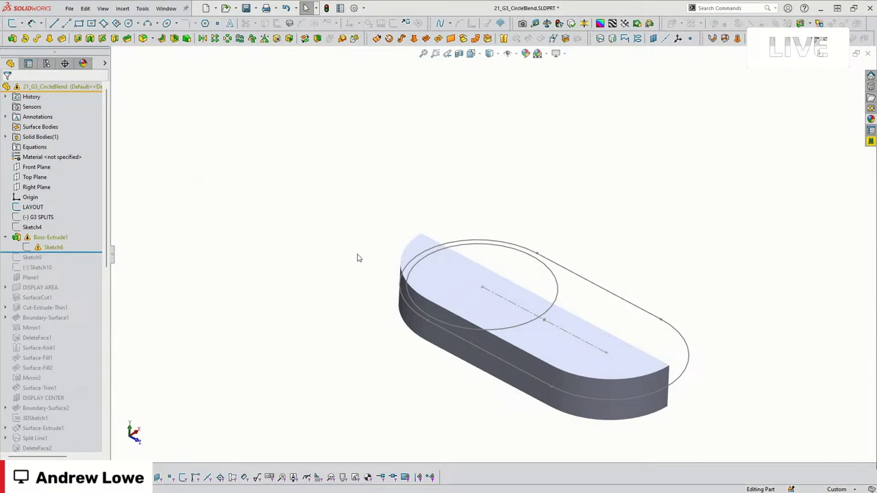
Roll back before Boundary-Surface1 and turn on perspective view
{"action": "scroll", "coordinate": [75, 233], "scroll_direction": "up", "scroll_amount": 3}
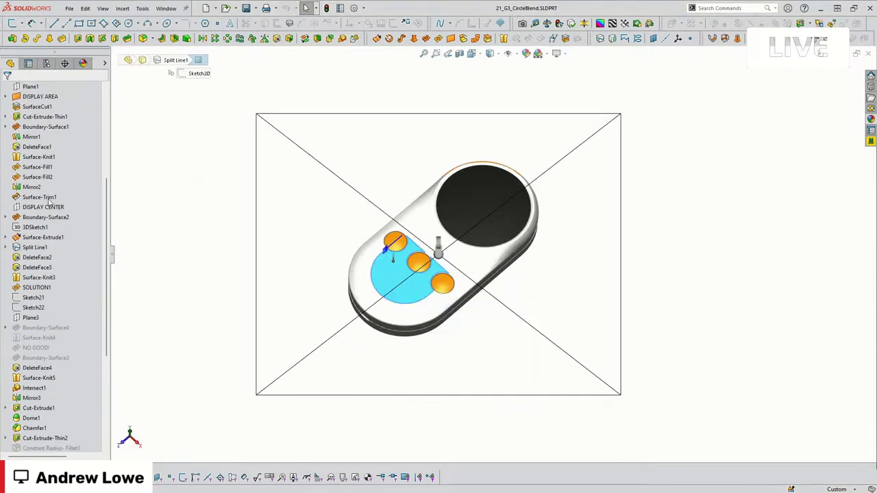
{"action": "right_click", "coordinate": [47, 187]}
{"action": "left_click", "coordinate": [81, 165]}
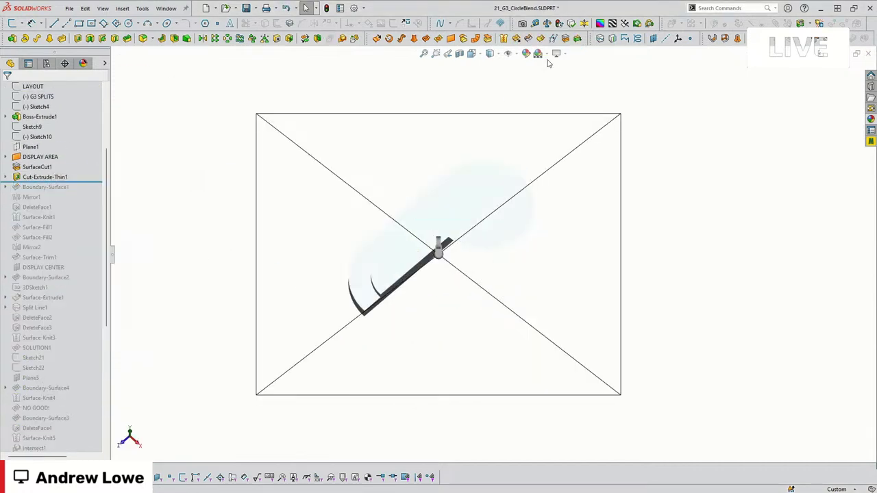
{"action": "left_click", "coordinate": [556, 53]}
{"action": "left_click", "coordinate": [575, 98]}
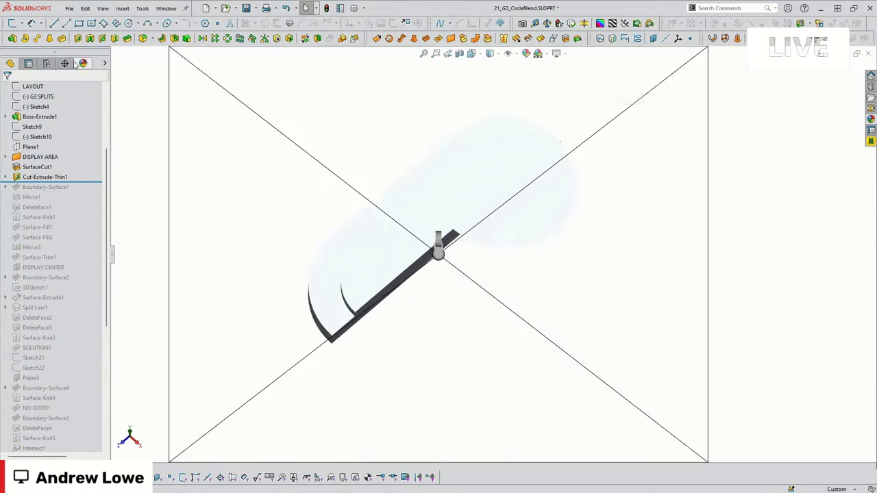
Expand the cameras in the DisplayManager and bring up Camera1's options
{"action": "left_click", "coordinate": [46, 63]}
{"action": "left_click", "coordinate": [83, 63]}
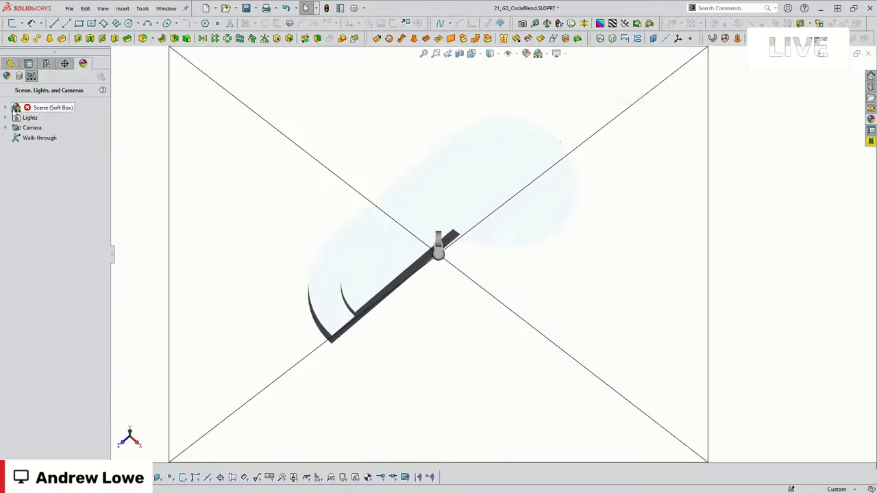
{"action": "left_click", "coordinate": [5, 127]}
{"action": "right_click", "coordinate": [41, 138]}
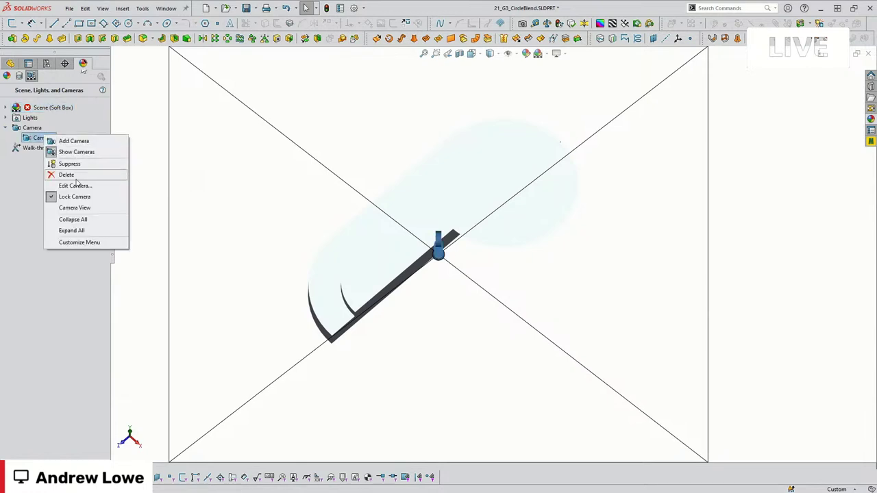
Hide the camera frame and display the model Shaded With Edges
{"action": "left_click", "coordinate": [76, 151]}
{"action": "left_click", "coordinate": [11, 64]}
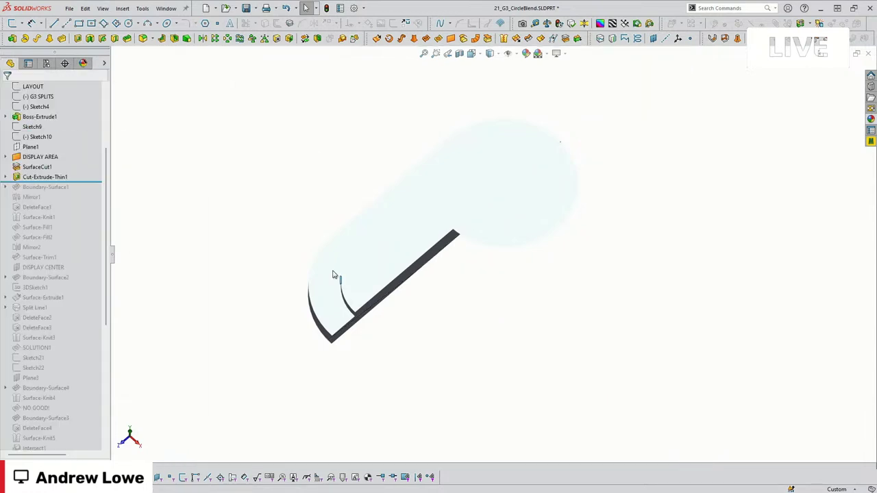
{"action": "middle_click_drag", "start_coordinate": [336, 280], "coordinate": [446, 158]}
{"action": "left_click", "coordinate": [491, 67]}
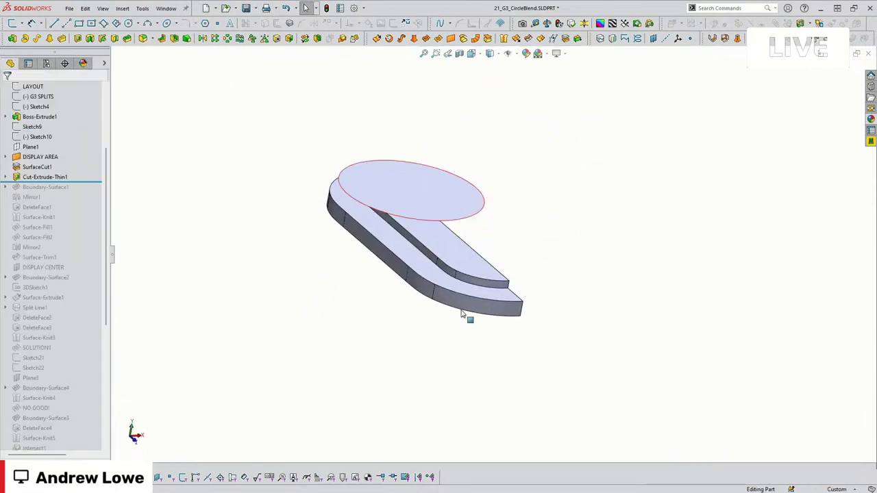
Highlight Boss-Extrude1's faces and inspect the stepped body from a lower angle
{"action": "mouse_move", "coordinate": [465, 313]}
{"action": "middle_mouse_down"}
{"action": "mouse_move", "coordinate": [456, 268]}
{"action": "mouse_move", "coordinate": [471, 246]}
{"action": "middle_mouse_up"}
{"action": "scroll", "coordinate": [471, 246], "scroll_direction": "down", "scroll_amount": 2}
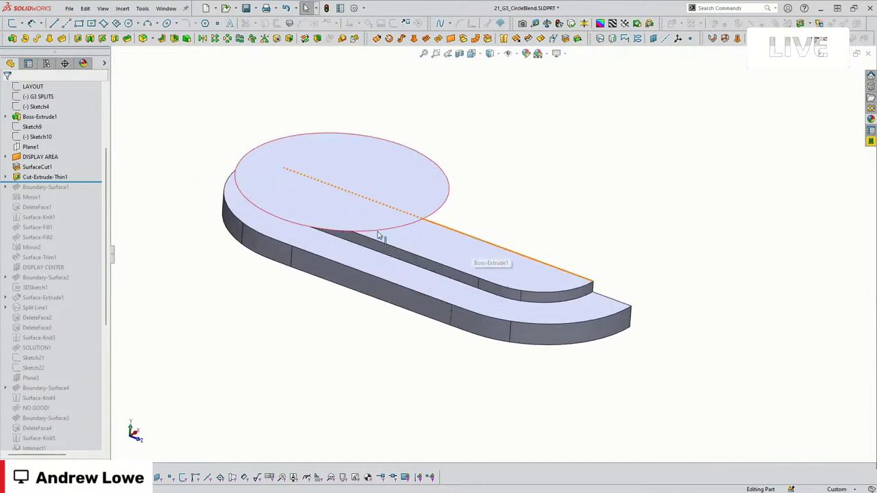
{"action": "scroll", "coordinate": [34, 169], "scroll_direction": "up", "scroll_amount": 3}
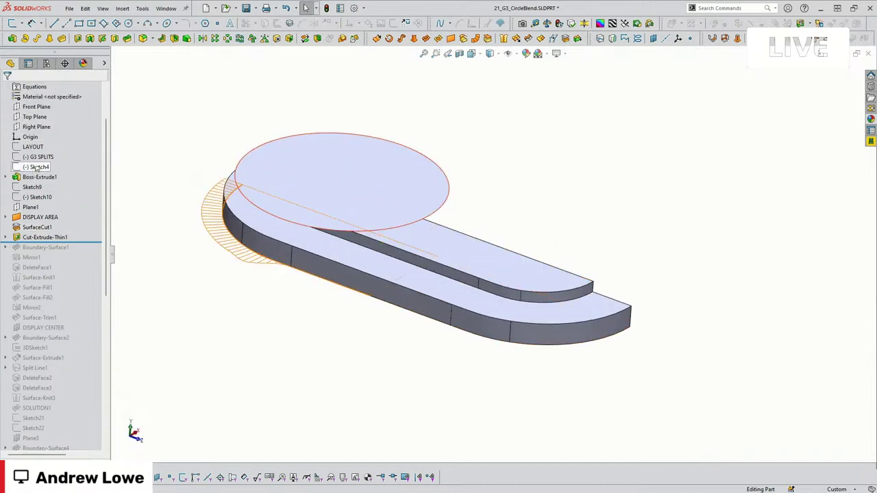
{"action": "left_click", "coordinate": [34, 177]}
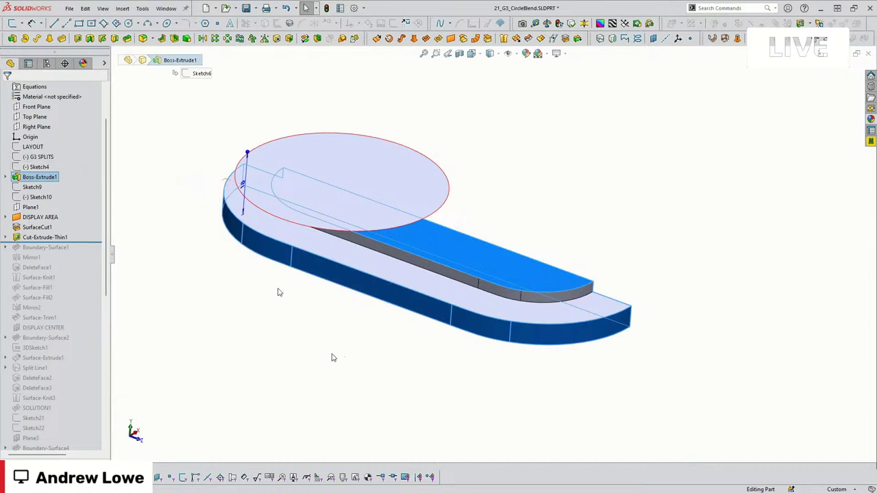
{"action": "left_click", "coordinate": [306, 349]}
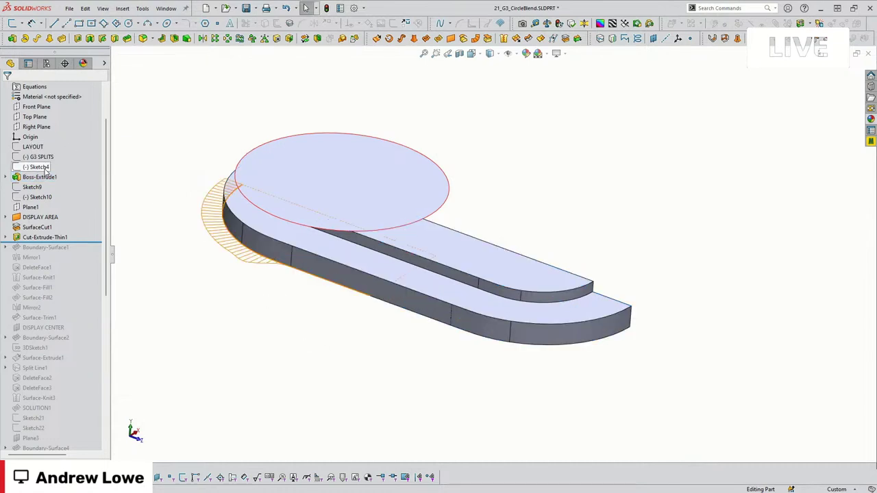
{"action": "middle_click_drag", "start_coordinate": [227, 297], "coordinate": [274, 307]}
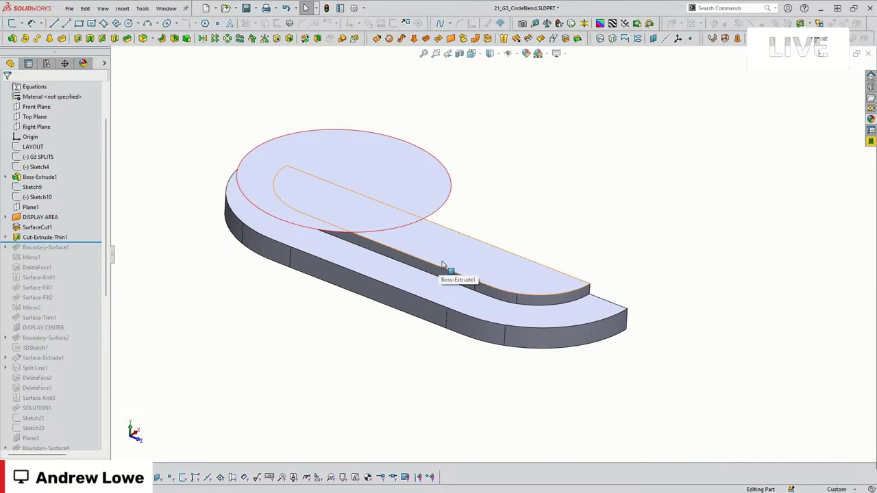
{"action": "middle_click_drag", "start_coordinate": [441, 265], "coordinate": [438, 256]}
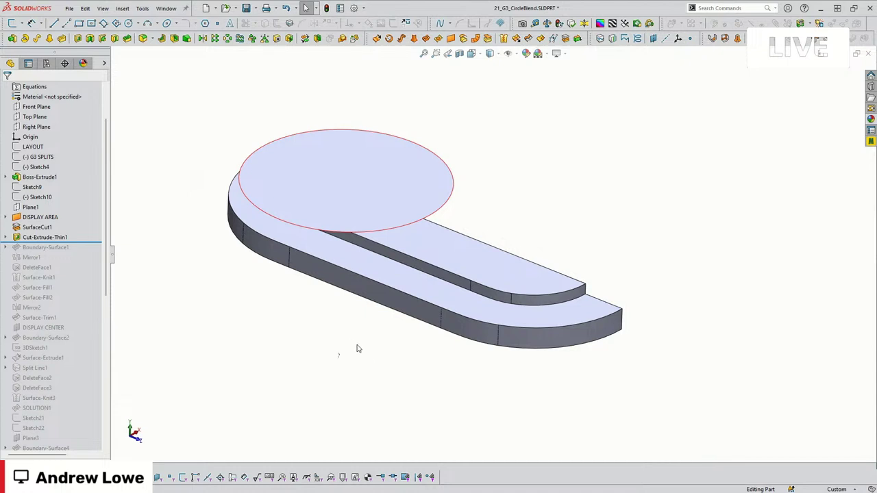
{"action": "left_click", "coordinate": [45, 237]}
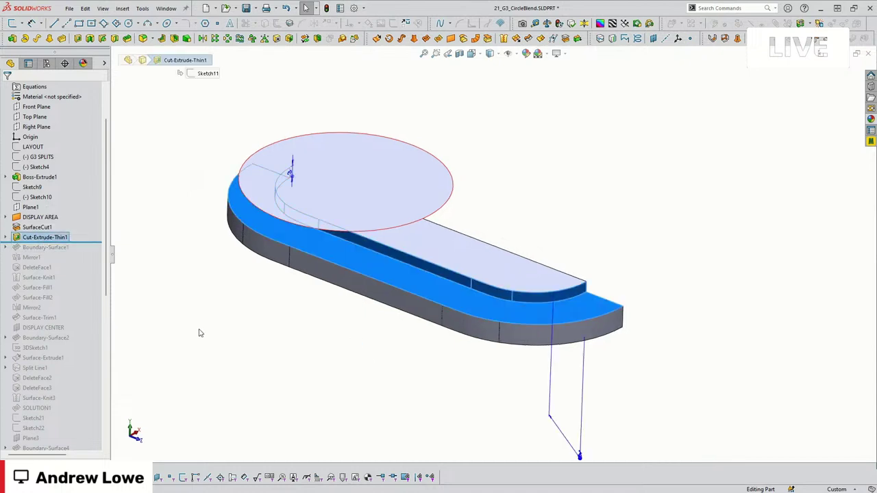
{"action": "left_click", "coordinate": [198, 328]}
{"action": "left_click", "coordinate": [7, 237]}
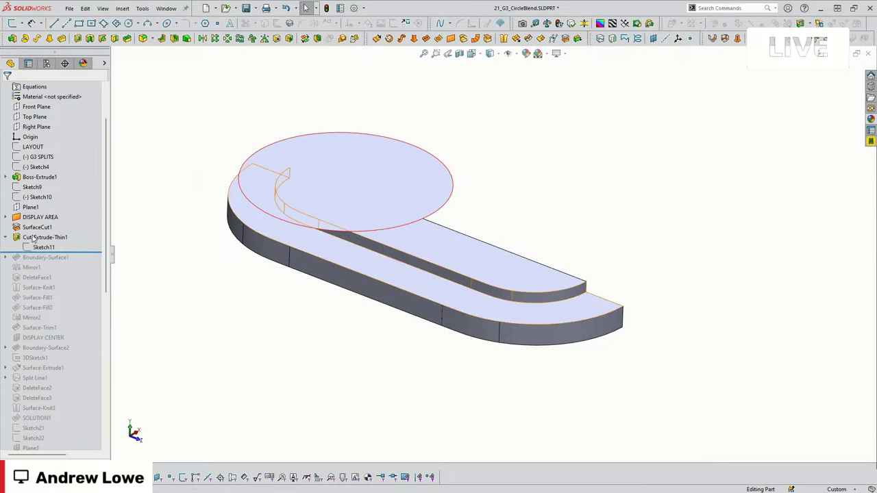
{"action": "left_click", "coordinate": [43, 238]}
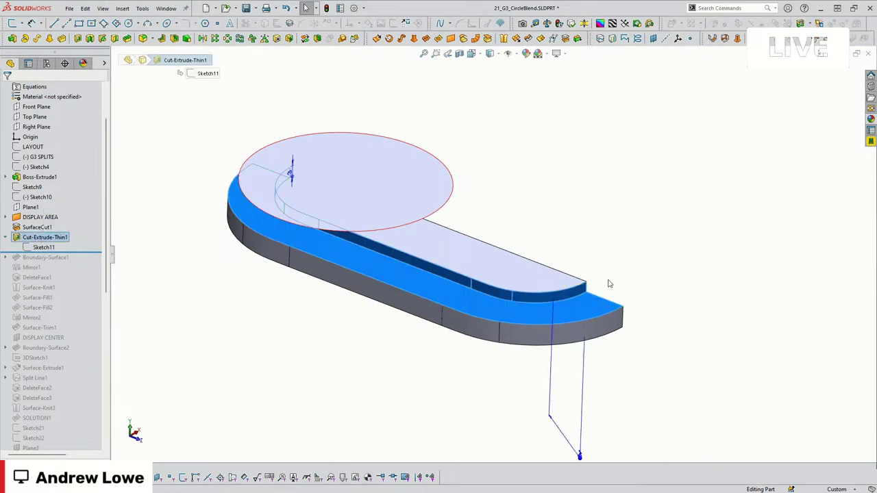
{"action": "left_click", "coordinate": [44, 247]}
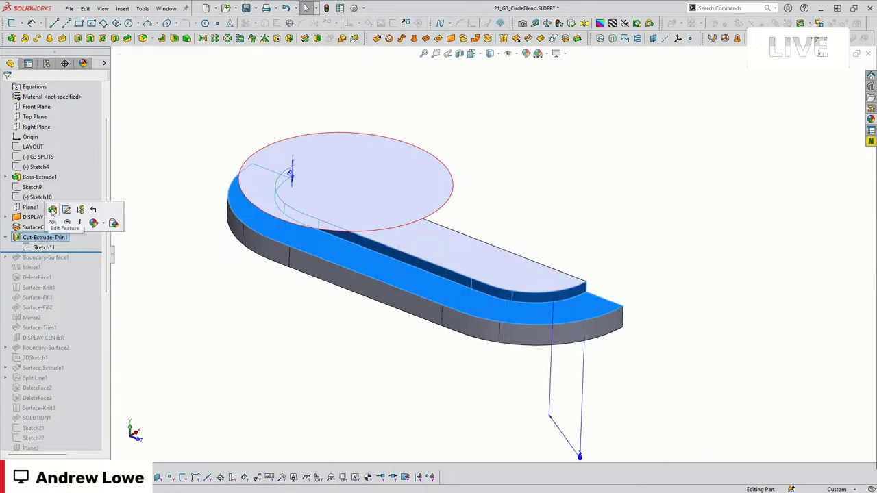
{"action": "left_click", "coordinate": [58, 208]}
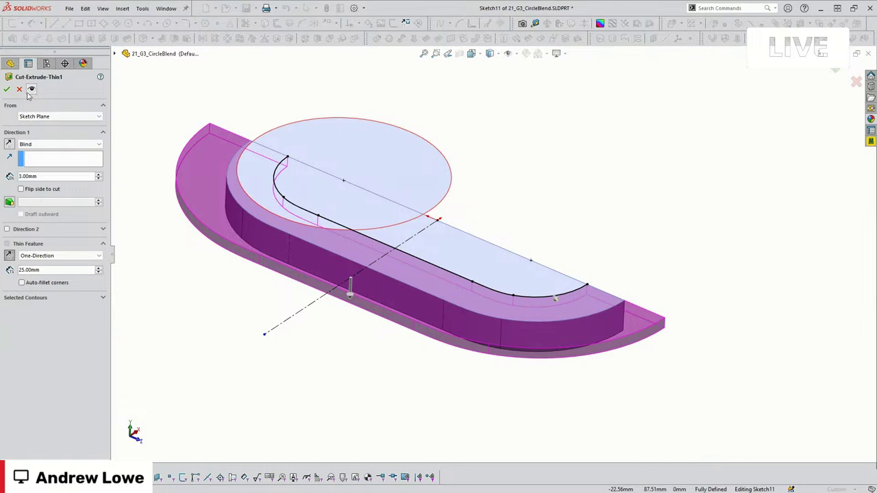
{"action": "key", "text": "Return"}
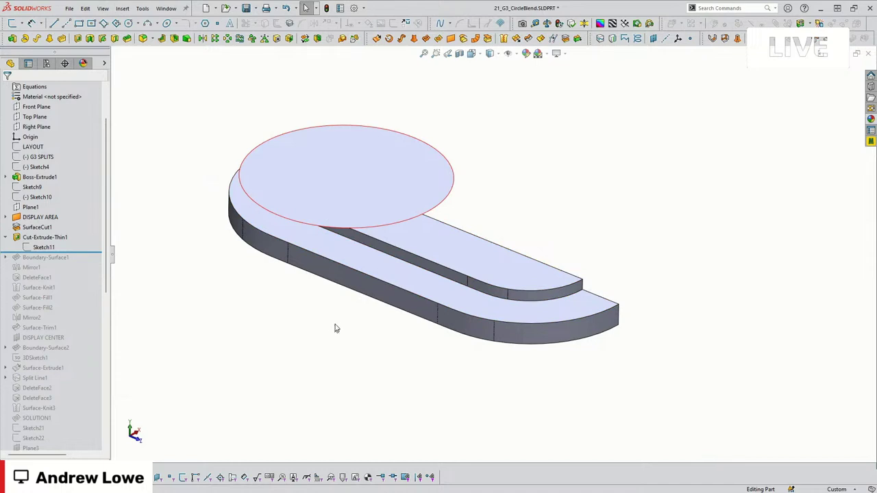
Edit Sketch11 and view it normal to the sketch plane
{"action": "middle_click_drag", "start_coordinate": [336, 322], "coordinate": [338, 327]}
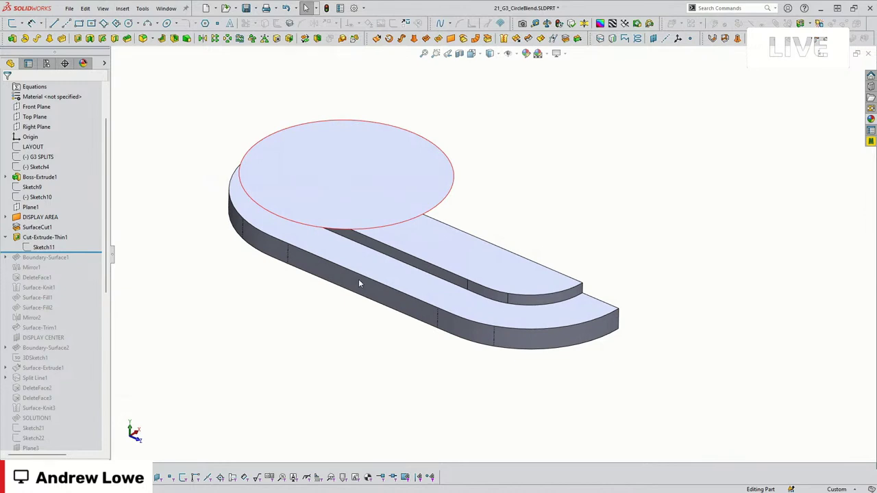
{"action": "left_click", "coordinate": [44, 247]}
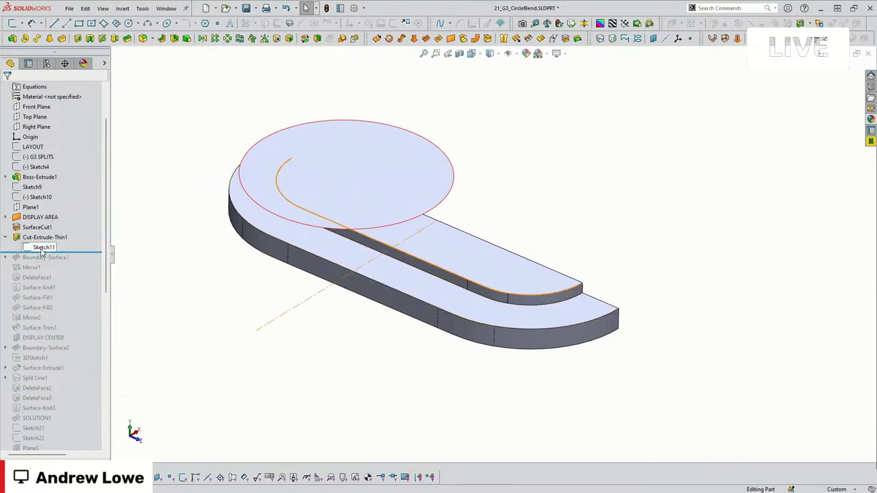
{"action": "left_click", "coordinate": [48, 221]}
{"action": "key", "text": "space"}
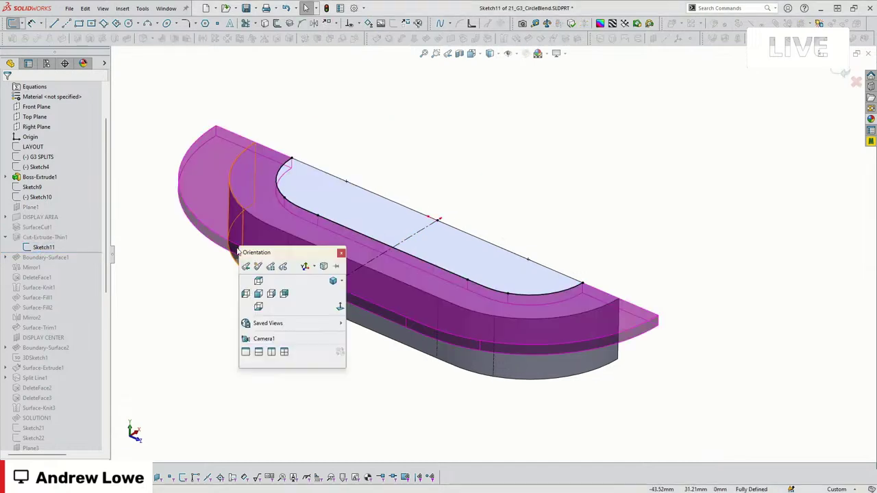
{"action": "left_click", "coordinate": [340, 307]}
Check the inner arc's 18 mm radius, exit Sketch11 and select Sketch9
{"action": "left_click", "coordinate": [539, 179]}
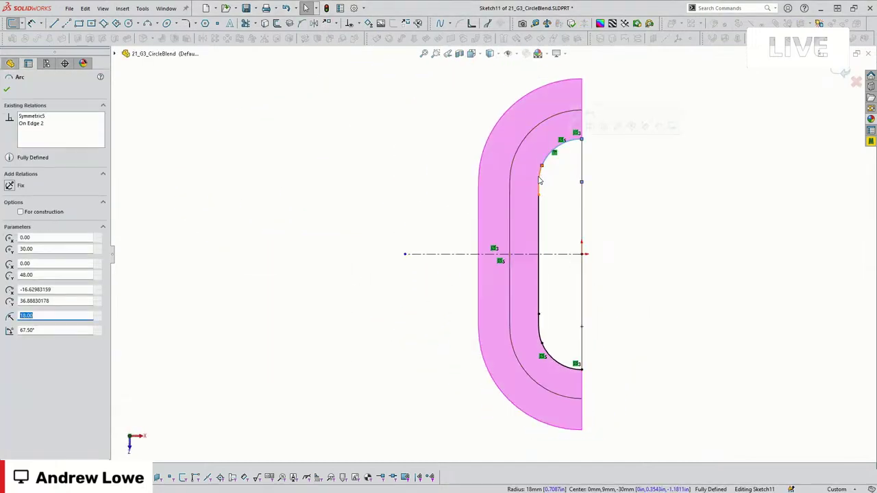
{"action": "middle_click_drag", "start_coordinate": [652, 251], "coordinate": [603, 247], "text": "ctrl"}
{"action": "key", "text": "Escape"}
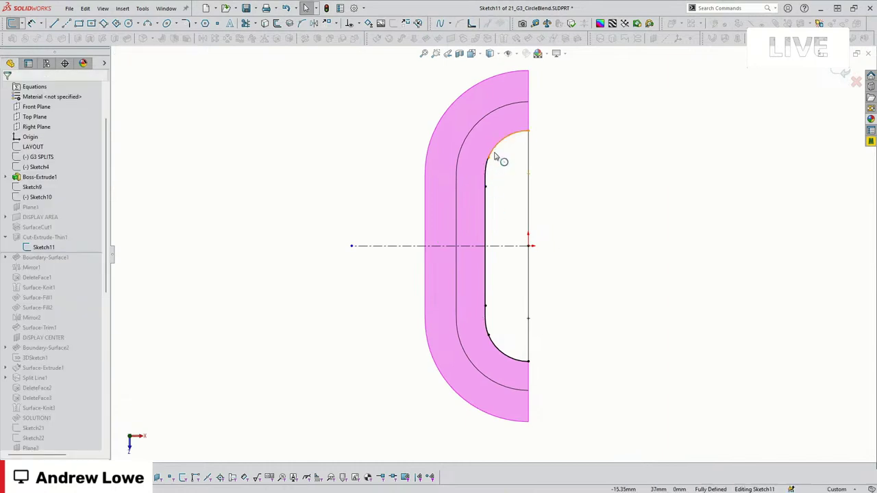
{"action": "left_click", "coordinate": [842, 72]}
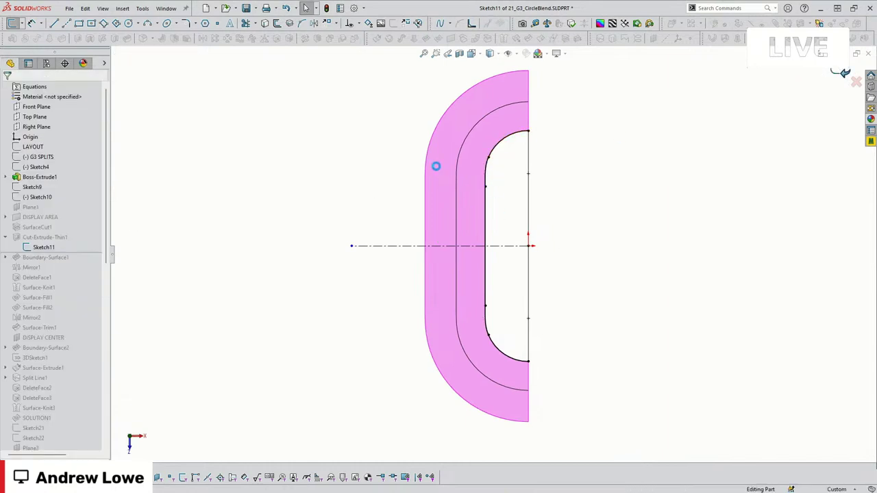
{"action": "left_click", "coordinate": [33, 188]}
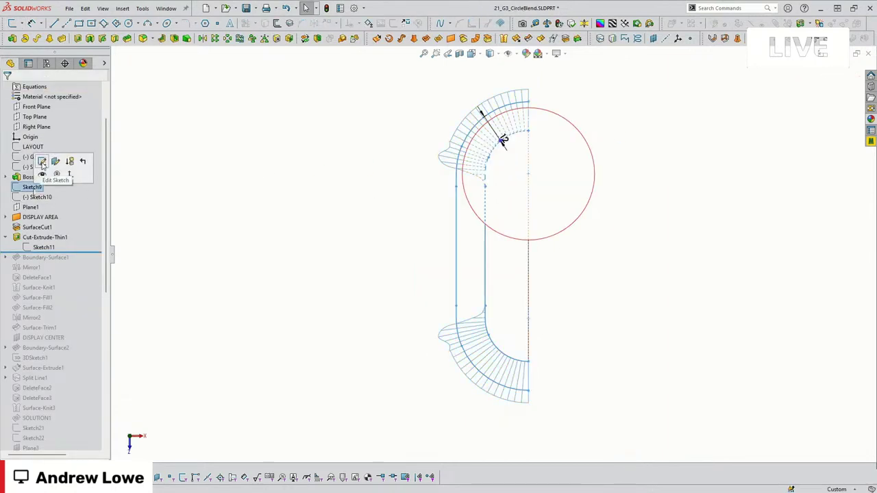
Edit Sketch9 and inspect the 12 mm D2 dimension and the spline's curvature comb
{"action": "left_click", "coordinate": [41, 161]}
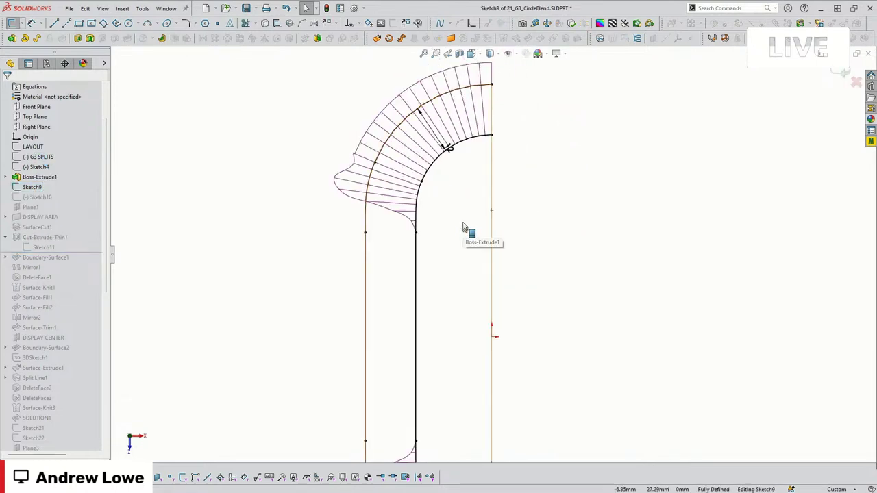
{"action": "scroll", "coordinate": [463, 227], "scroll_direction": "up", "scroll_amount": 2}
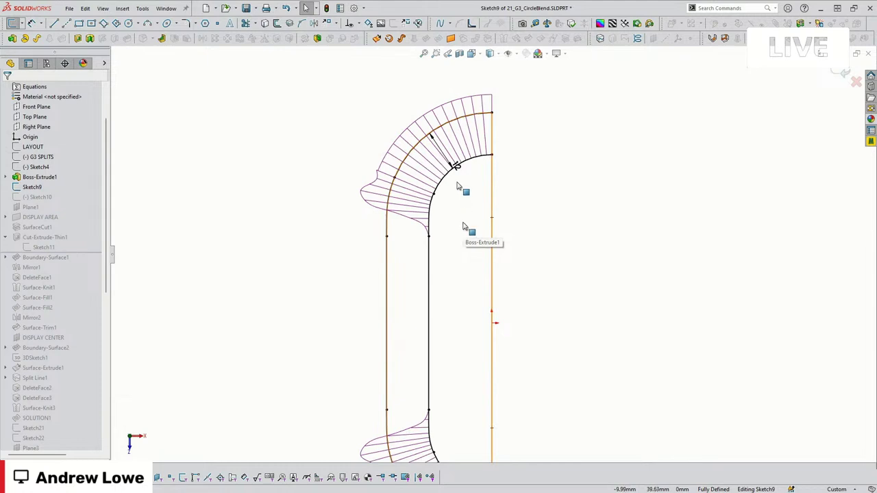
{"action": "left_click", "coordinate": [464, 175]}
{"action": "key", "text": "Escape"}
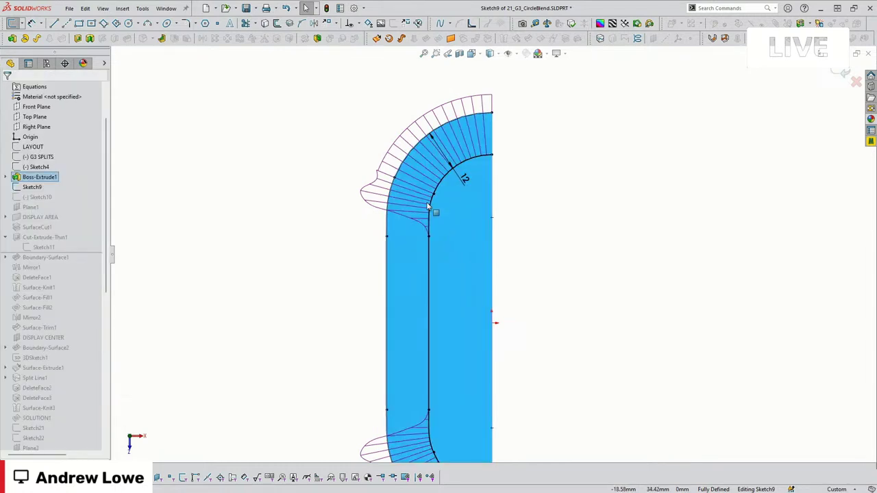
{"action": "left_click", "coordinate": [431, 205]}
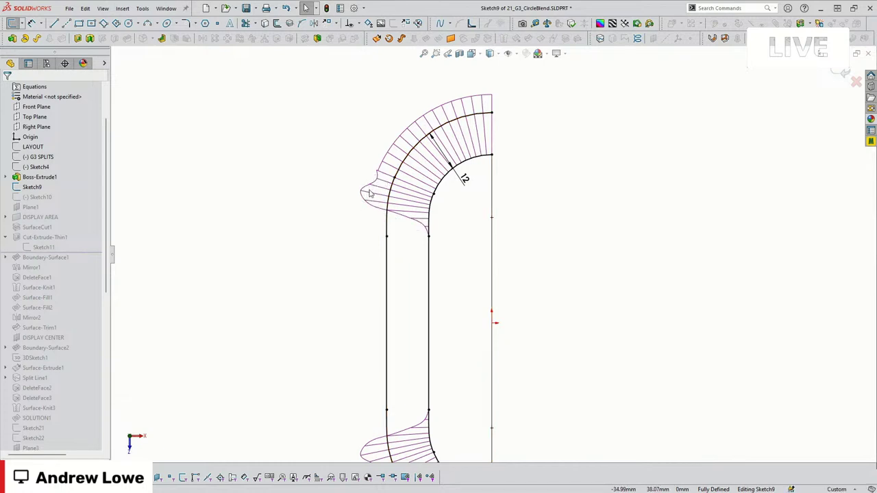
{"action": "double_click", "coordinate": [467, 180]}
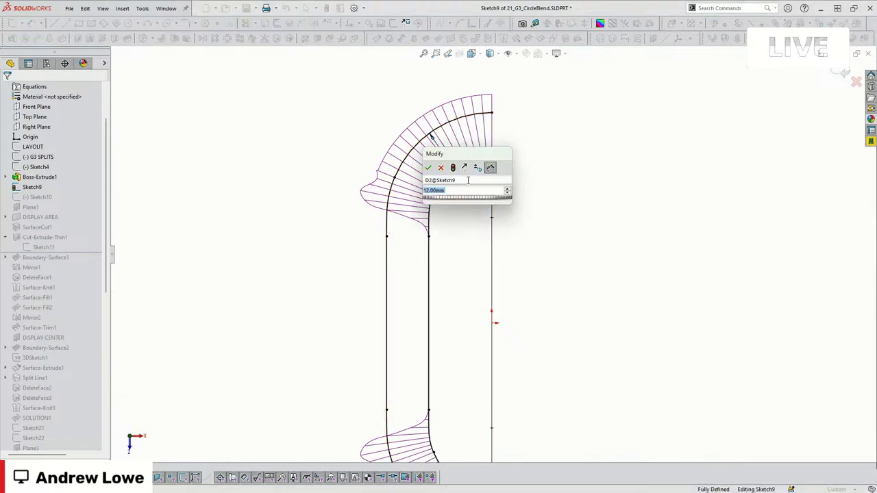
{"action": "left_click", "coordinate": [270, 190]}
{"action": "scroll", "coordinate": [397, 168], "scroll_direction": "up", "scroll_amount": 3}
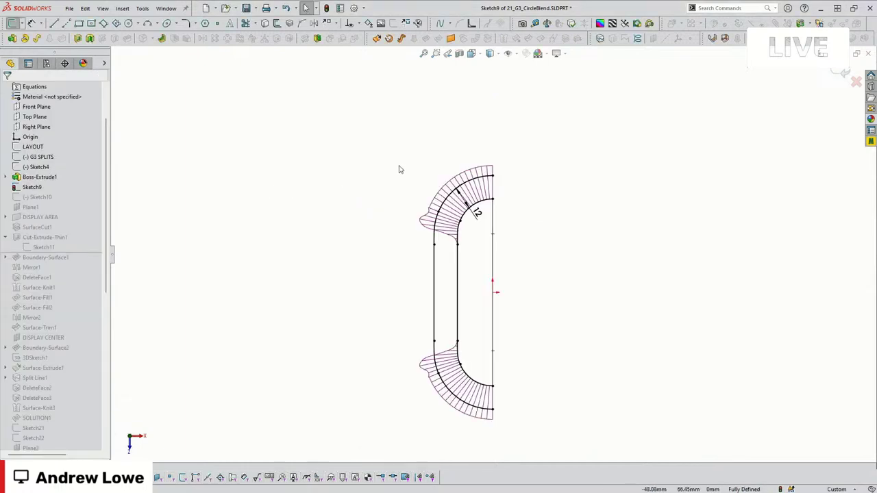
{"action": "scroll", "coordinate": [521, 182], "scroll_direction": "down", "scroll_amount": 1}
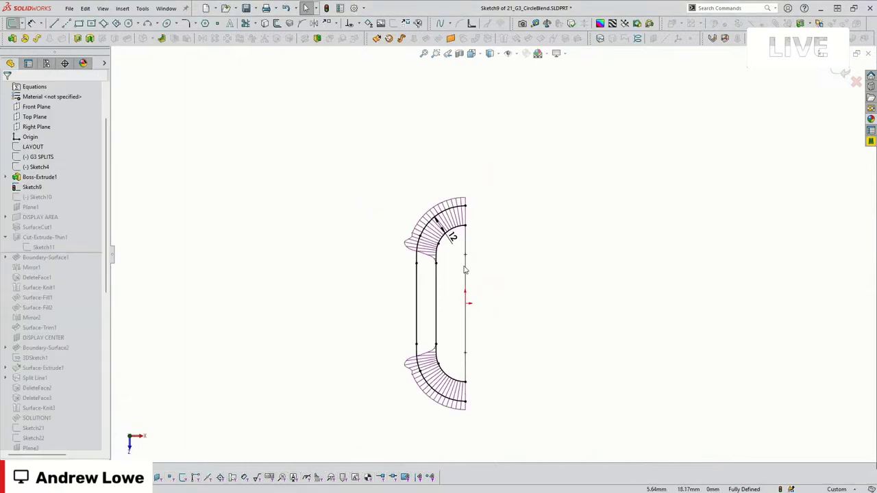
{"action": "scroll", "coordinate": [464, 270], "scroll_direction": "down", "scroll_amount": 2}
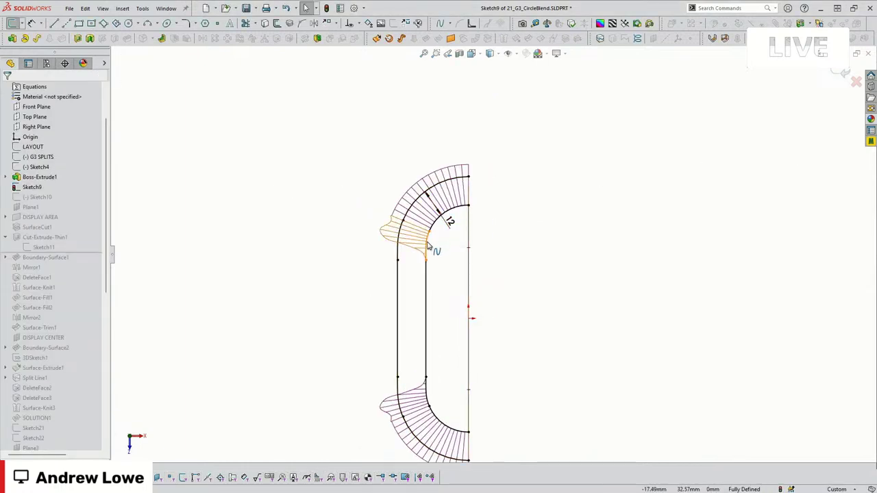
Change the D2 arc dimension from 12 to 18 mm and compare the curvature combs
{"action": "double_click", "coordinate": [450, 221]}
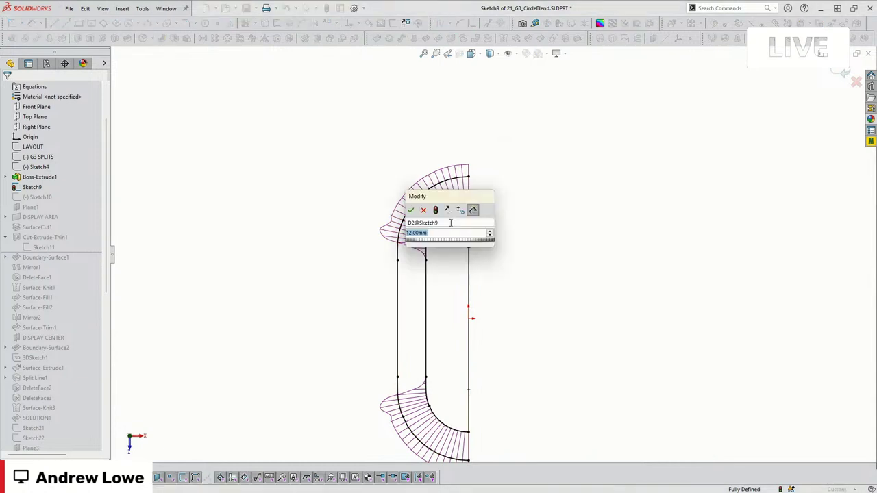
{"action": "type", "text": "18"}
{"action": "key", "text": "Return"}
{"action": "left_click", "coordinate": [580, 247]}
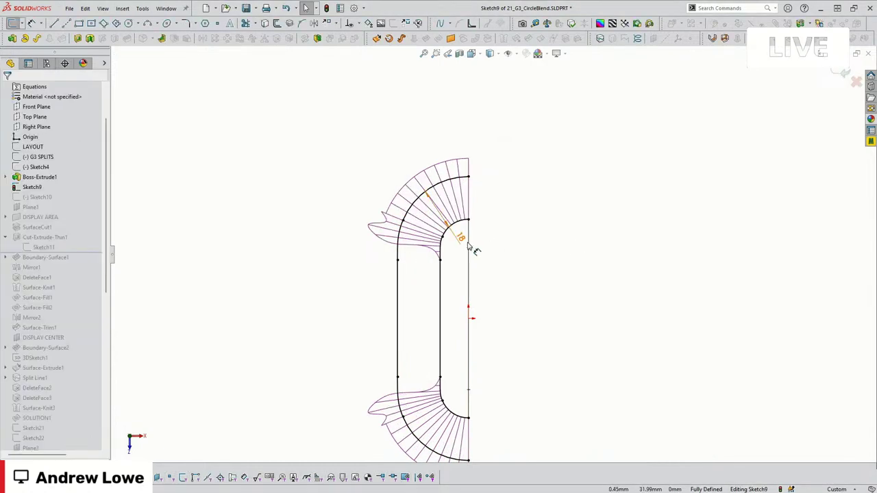
{"action": "scroll", "coordinate": [457, 241], "scroll_direction": "down", "scroll_amount": 3}
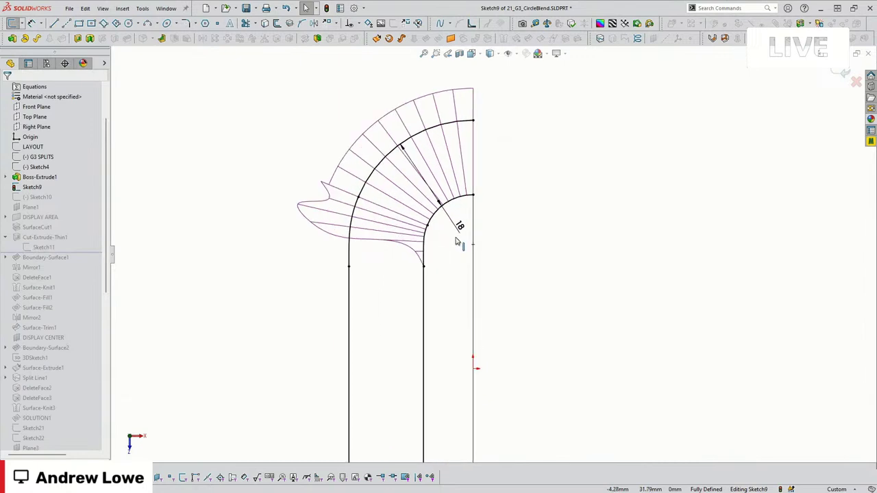
{"action": "scroll", "coordinate": [457, 241], "scroll_direction": "down", "scroll_amount": 5}
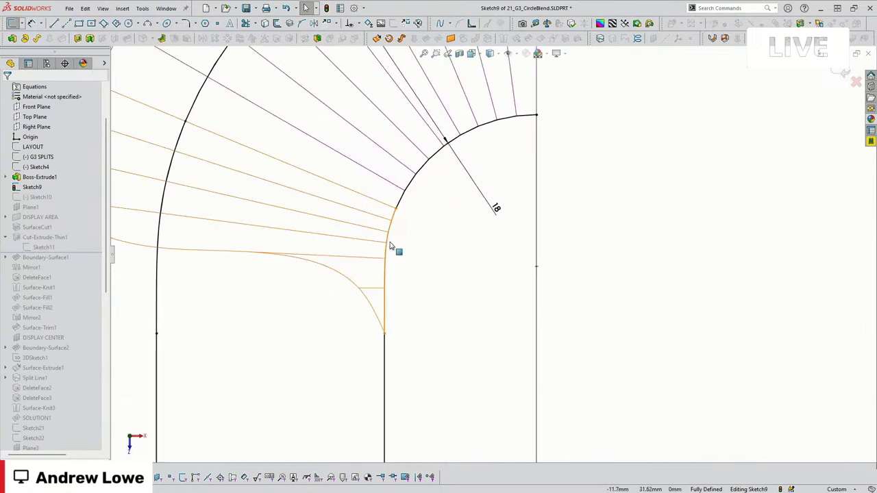
{"action": "scroll", "coordinate": [391, 241], "scroll_direction": "up", "scroll_amount": 3}
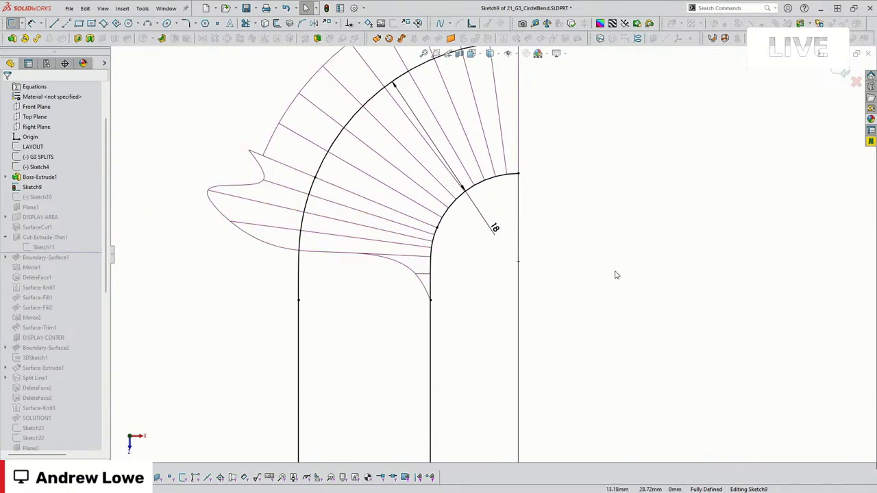
{"action": "scroll", "coordinate": [615, 275], "scroll_direction": "up", "scroll_amount": 1}
Undo the dimension back to 12 mm and exit Sketch9
{"action": "key", "text": "ctrl+z"}
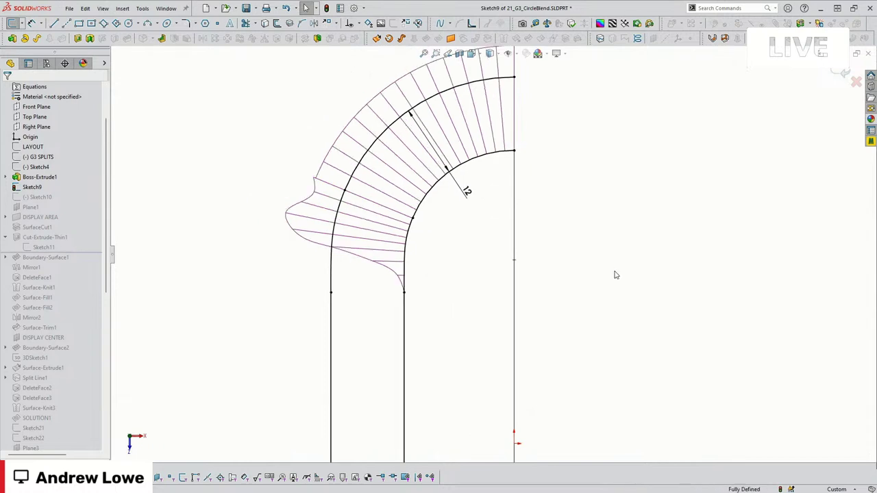
{"action": "scroll", "coordinate": [589, 279], "scroll_direction": "up", "scroll_amount": 1}
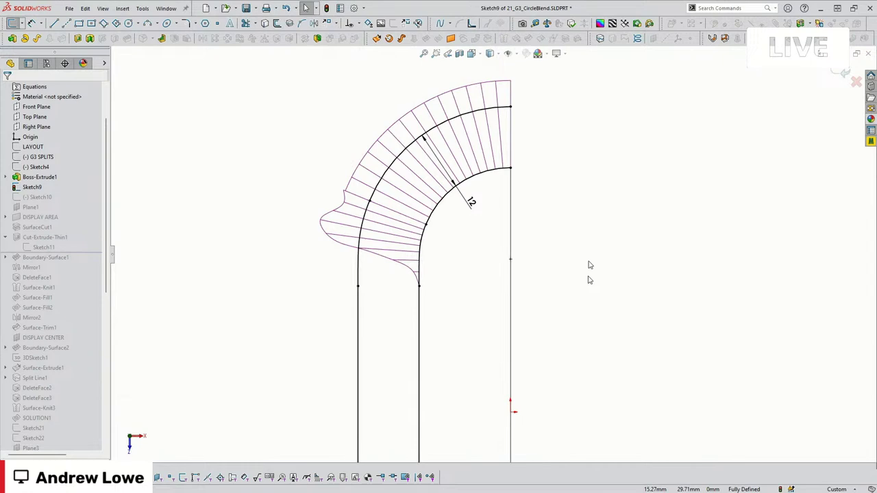
{"action": "scroll", "coordinate": [589, 265], "scroll_direction": "up", "scroll_amount": 2}
{"action": "left_click", "coordinate": [841, 72]}
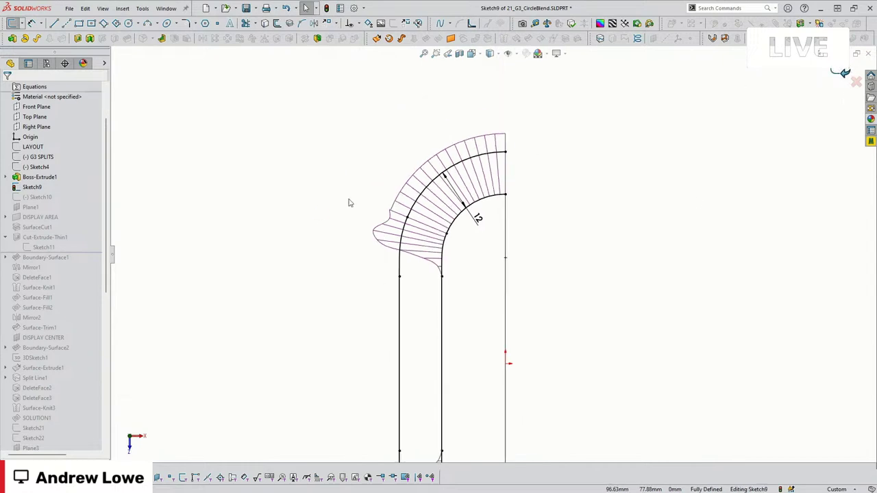
Sketch a square on Top Plane beside the part and extrude it into cube Boss-Extrude4
{"action": "left_click", "coordinate": [34, 177]}
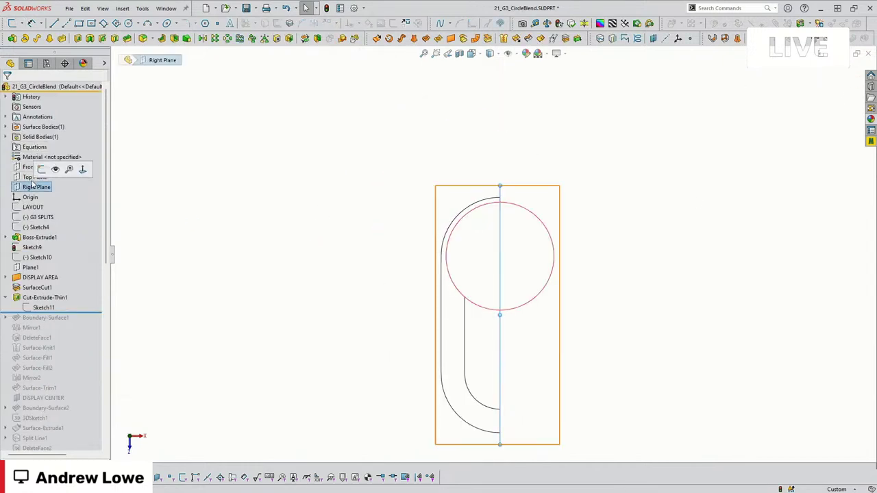
{"action": "left_click", "coordinate": [38, 166]}
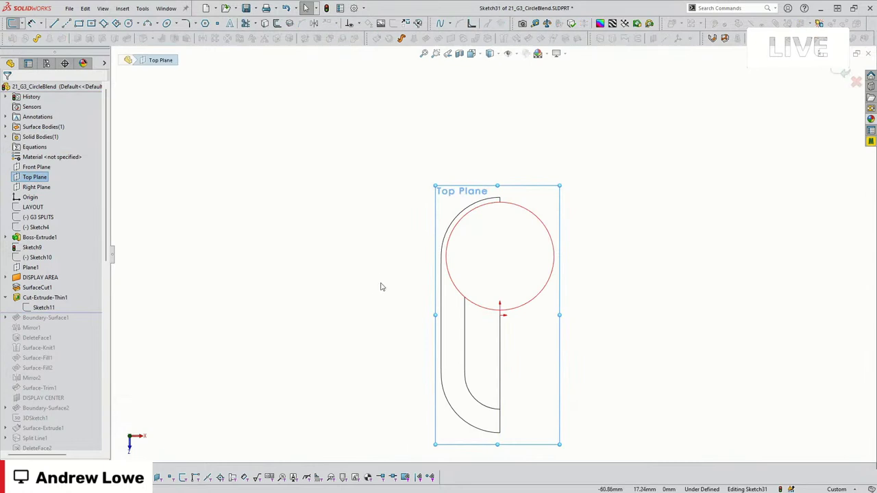
{"action": "left_click", "coordinate": [79, 23]}
{"action": "left_click_drag", "start_coordinate": [265, 227], "coordinate": [374, 336]}
{"action": "key", "text": "Escape"}
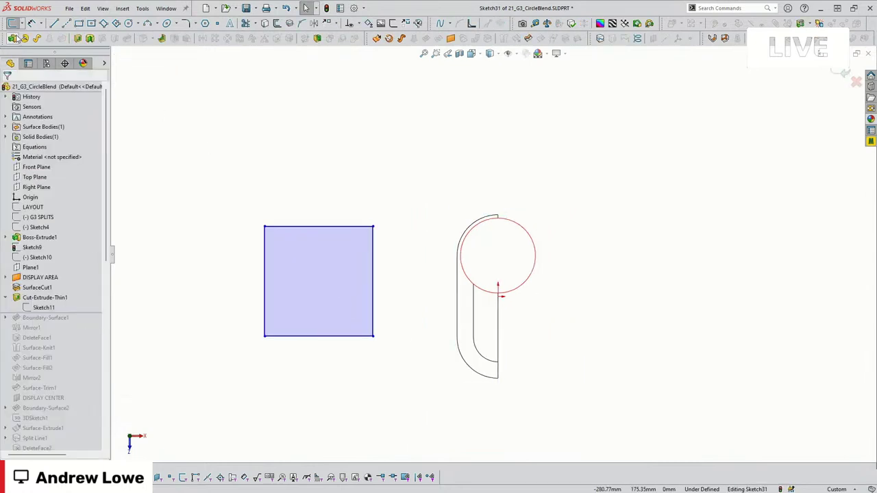
{"action": "key", "text": "e"}
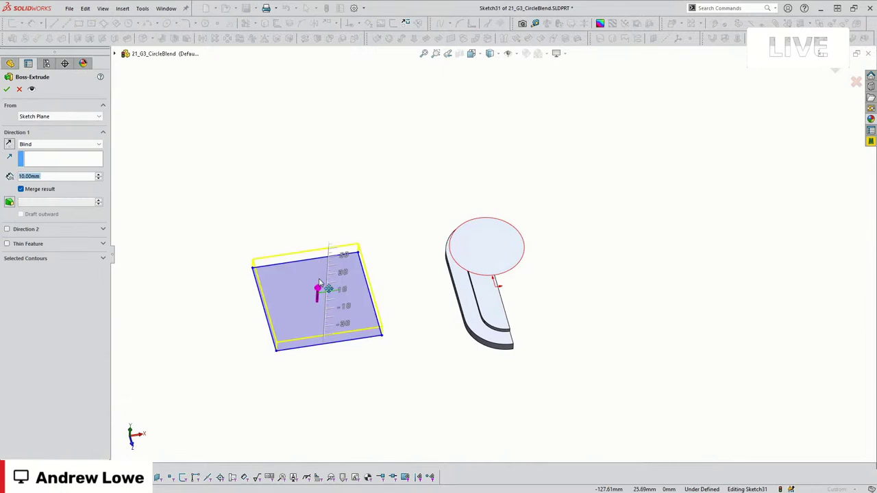
{"action": "left_click", "coordinate": [7, 89]}
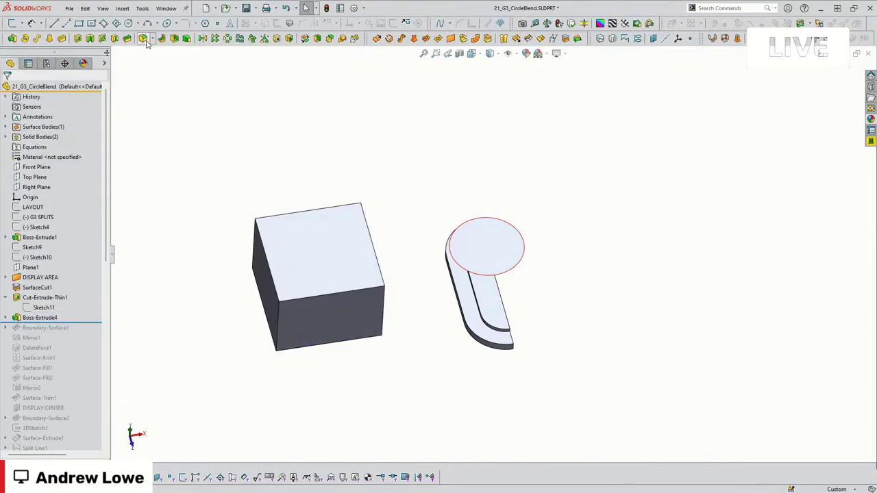
Fillet the cube's left vertical edge at 25 mm with a Curvature Continuous profile
{"action": "key", "text": "f"}
{"action": "left_click", "coordinate": [278, 327]}
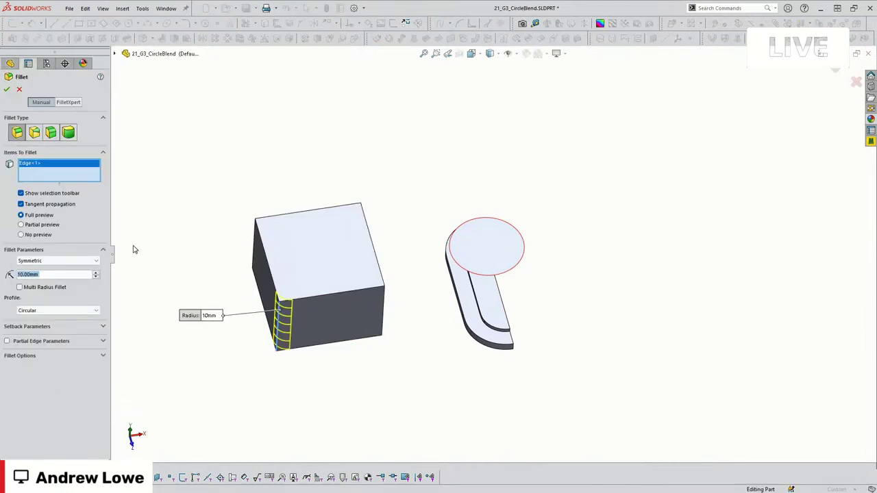
{"action": "type", "text": "25"}
{"action": "key", "text": "Return"}
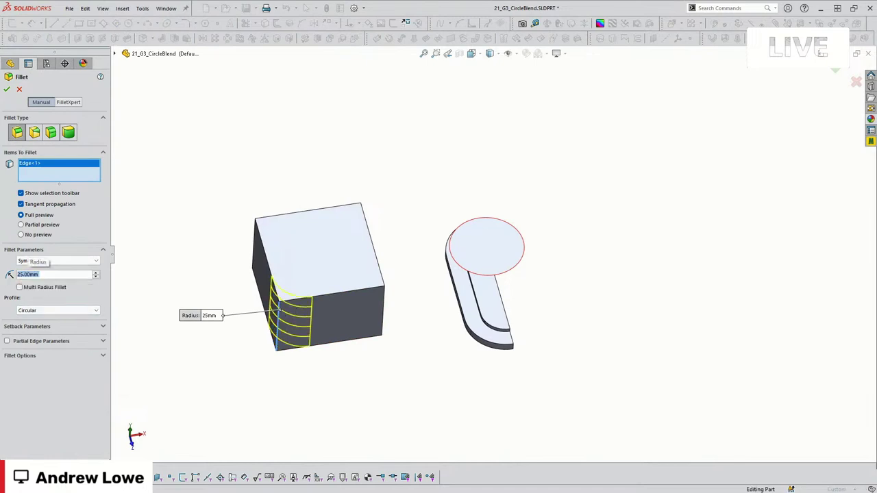
{"action": "left_click", "coordinate": [62, 310]}
{"action": "left_click", "coordinate": [44, 338]}
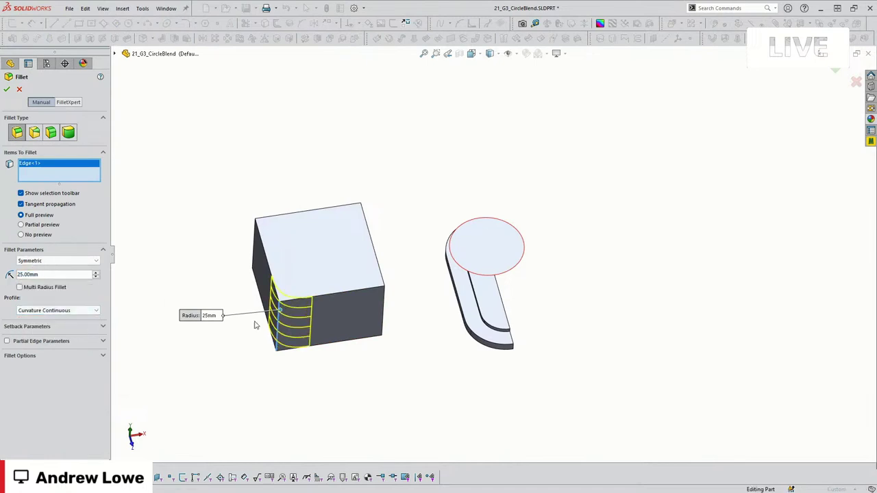
{"action": "scroll", "coordinate": [255, 324], "scroll_direction": "down", "scroll_amount": 3}
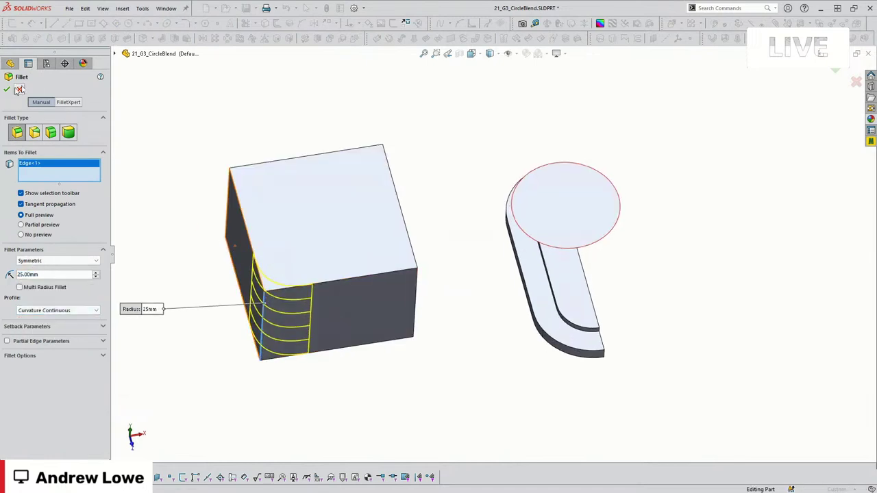
{"action": "left_click", "coordinate": [5, 91]}
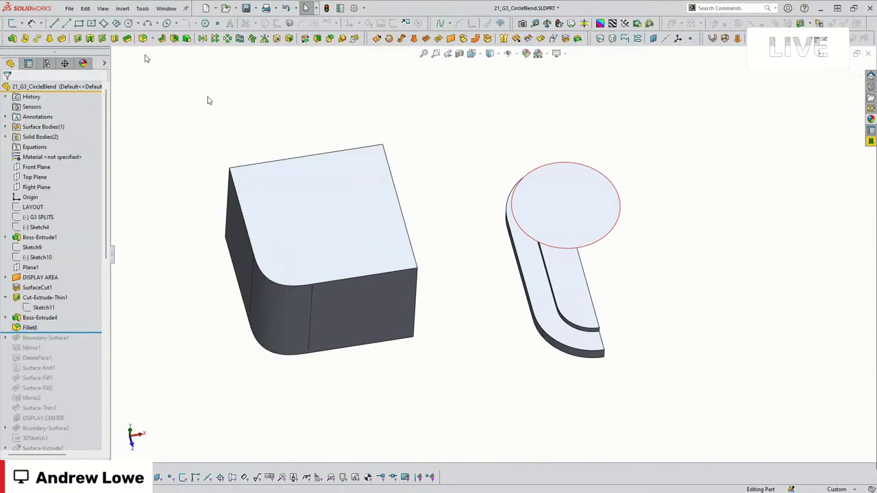
Shell the rounded block, removing four faces, to form an L-shaped wall
{"action": "key", "text": "s"}
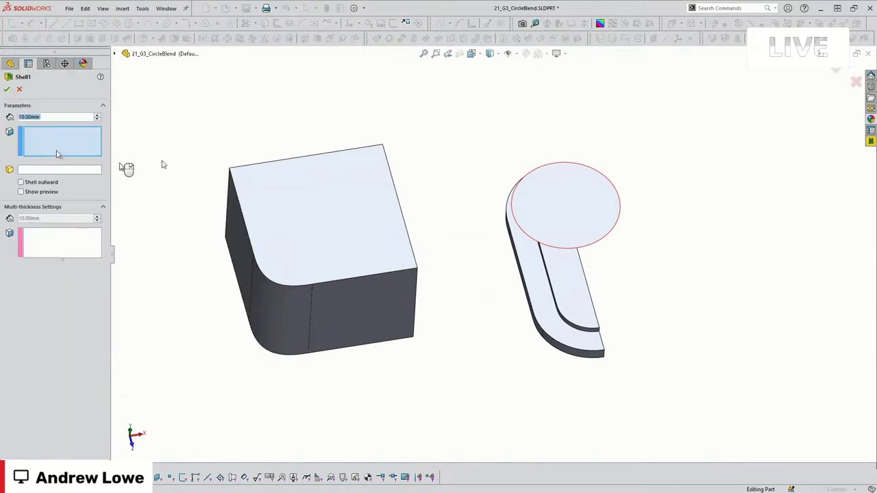
{"action": "left_click", "coordinate": [364, 226]}
{"action": "middle_click_drag", "start_coordinate": [364, 227], "coordinate": [321, 335]}
{"action": "left_click", "coordinate": [411, 254]}
{"action": "left_click", "coordinate": [499, 188]}
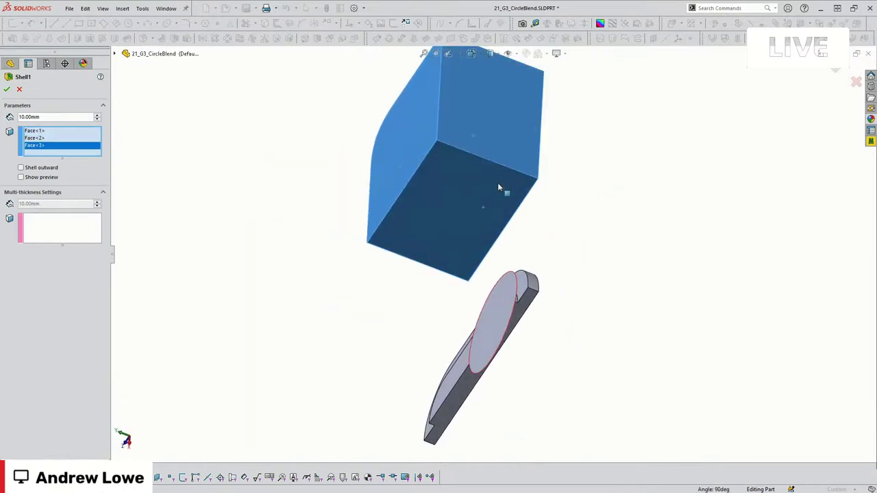
{"action": "middle_click_drag", "start_coordinate": [499, 188], "coordinate": [548, 153]}
{"action": "left_click", "coordinate": [548, 176]}
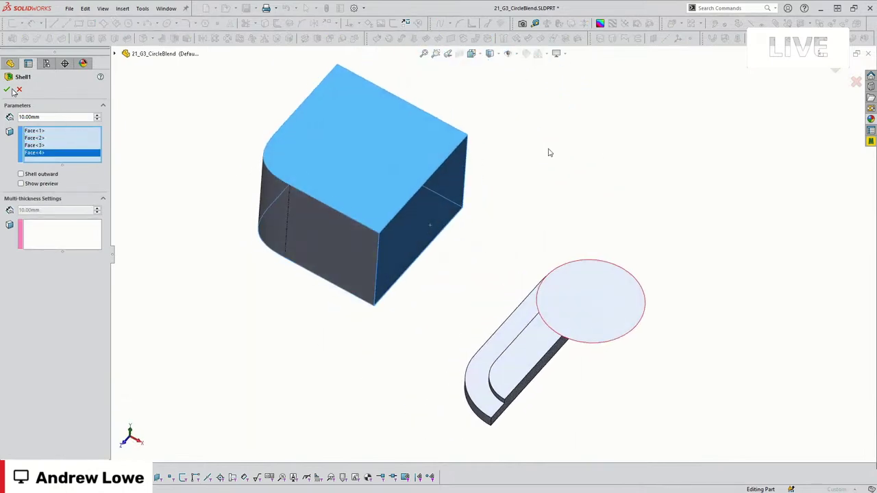
{"action": "key", "text": "Return"}
{"action": "middle_click_drag", "start_coordinate": [250, 119], "coordinate": [407, 215]}
{"action": "scroll", "coordinate": [532, 139], "scroll_direction": "down", "scroll_amount": 3}
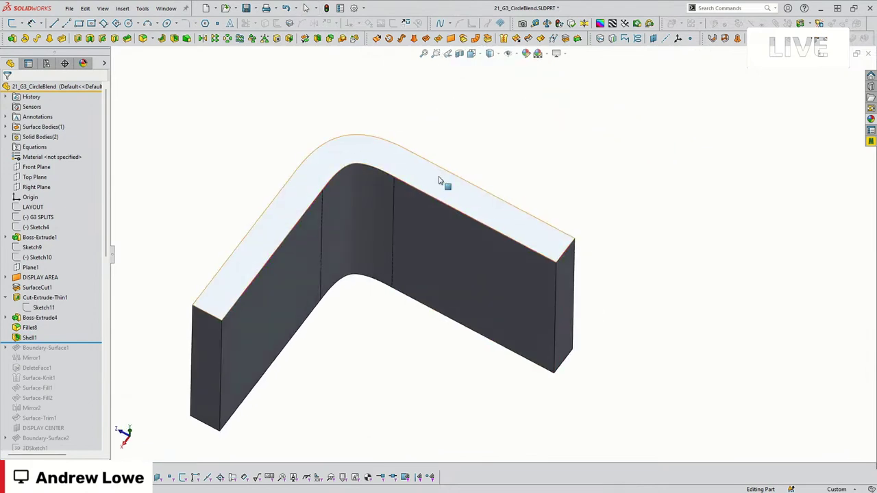
Edit Shell1 to increase the wall thickness to 15 mm
{"action": "left_click", "coordinate": [30, 338]}
{"action": "left_click", "coordinate": [27, 317]}
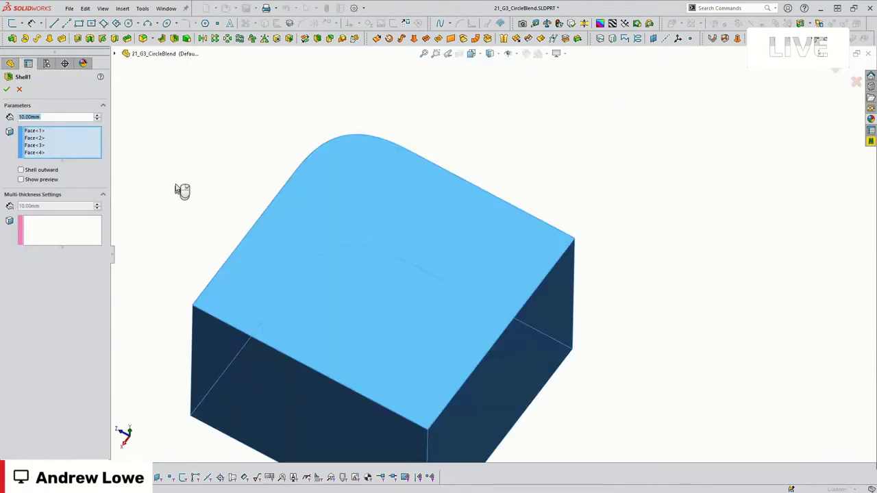
{"action": "type", "text": "15"}
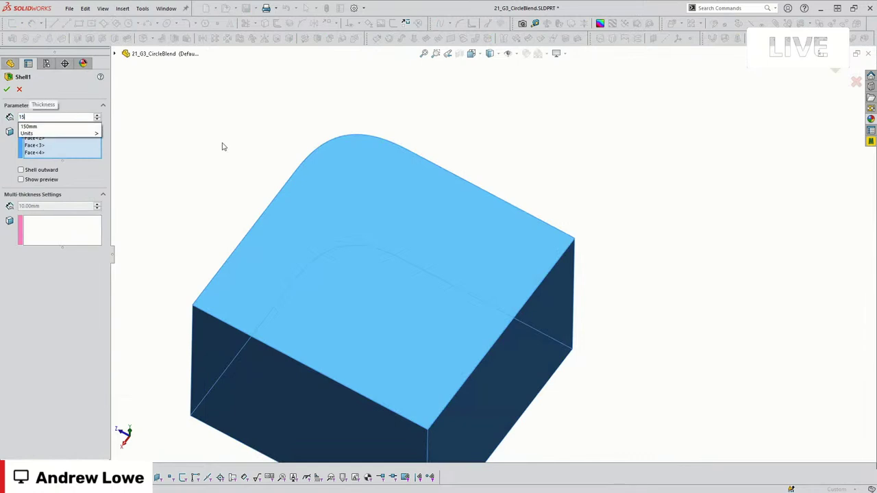
{"action": "key", "text": "Return"}
{"action": "left_click", "coordinate": [6, 89]}
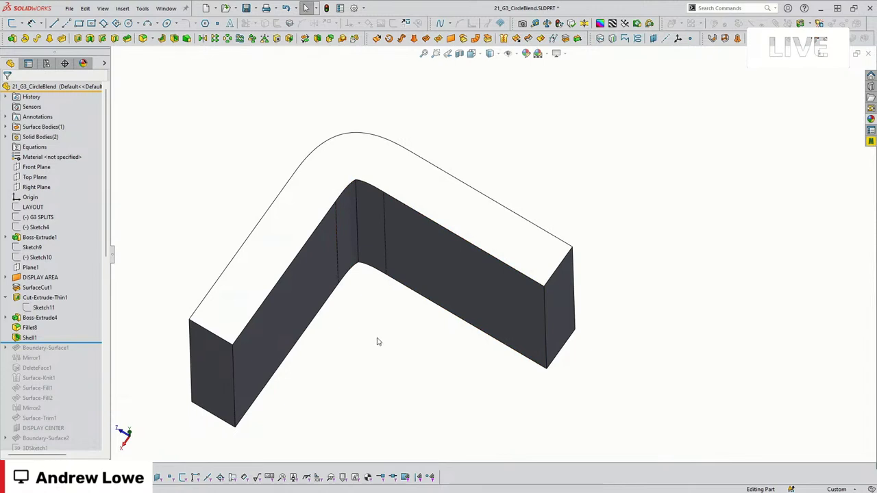
Delete Boss-Extrude4 along with its leftover rectangle sketch
{"action": "left_click", "coordinate": [31, 319]}
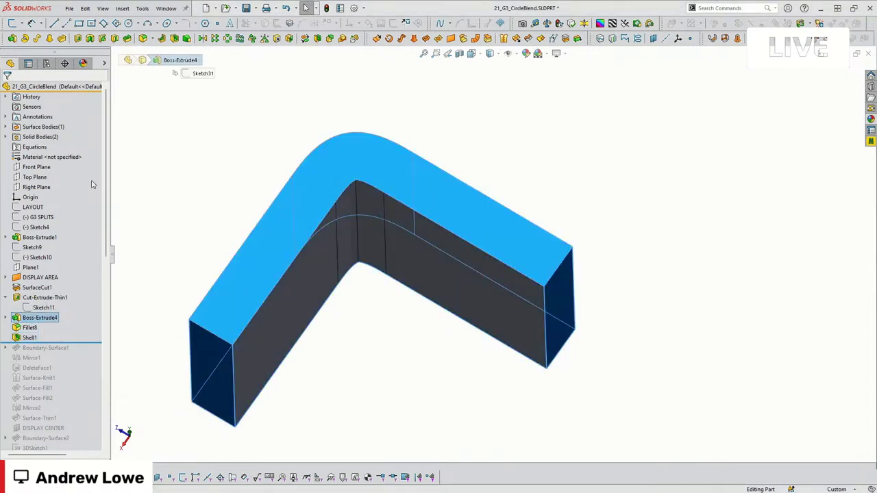
{"action": "key", "text": "Delete"}
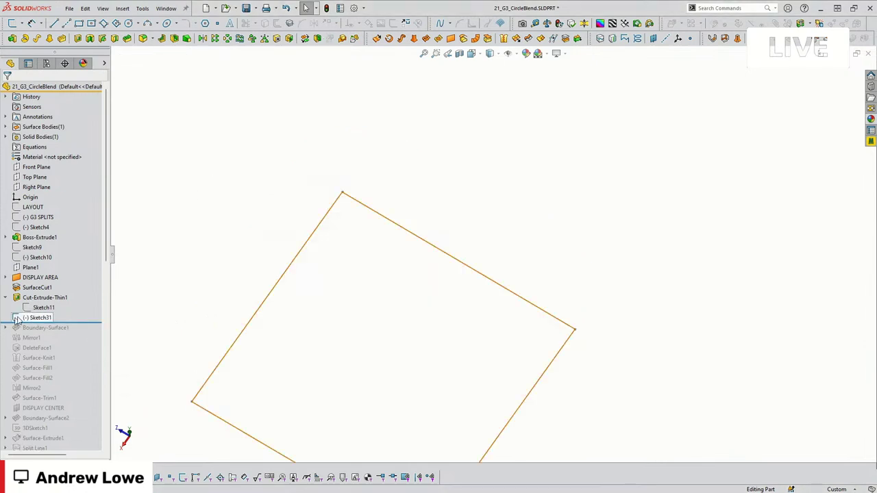
{"action": "left_click", "coordinate": [31, 318]}
{"action": "key", "text": "Delete"}
Edit Sketch10 and view it Normal To the sketch plane
{"action": "left_click", "coordinate": [37, 258]}
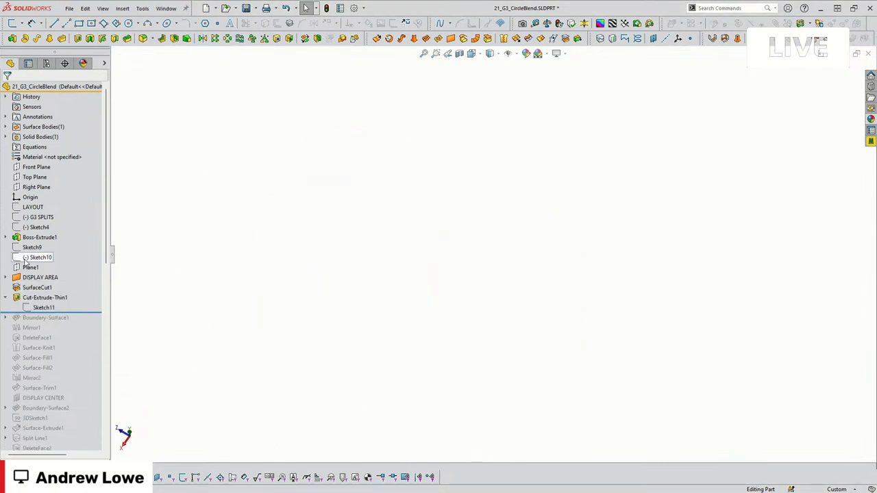
{"action": "left_click", "coordinate": [33, 233]}
{"action": "key", "text": "space"}
{"action": "left_click", "coordinate": [526, 291]}
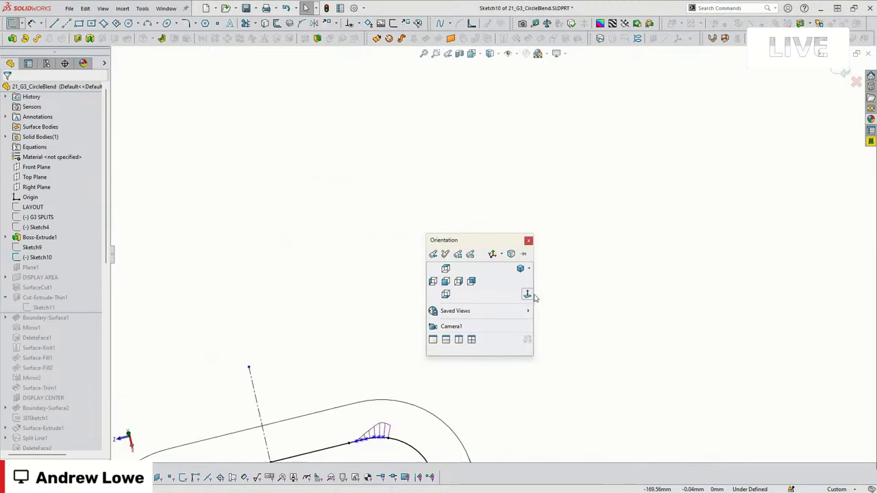
{"action": "scroll", "coordinate": [503, 194], "scroll_direction": "down", "scroll_amount": 5}
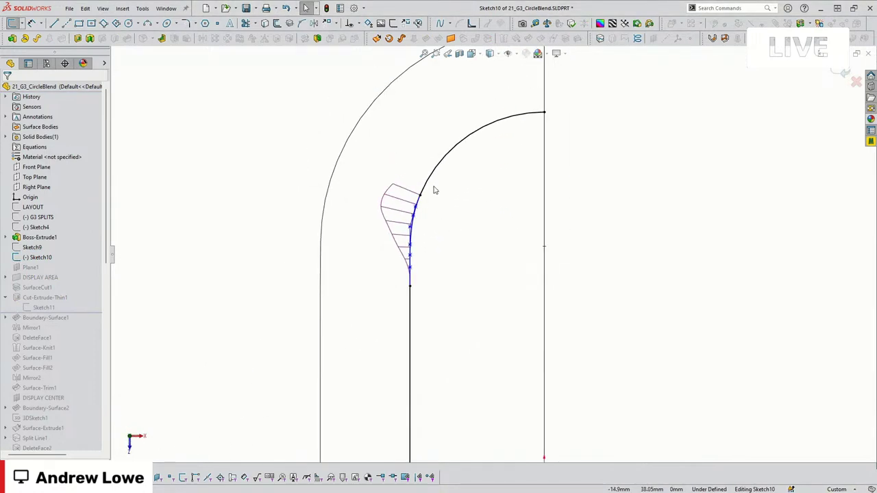
Inspect the relations of the arc, straight line and blend spline in Sketch10
{"action": "left_click", "coordinate": [430, 178]}
{"action": "left_click", "coordinate": [410, 308], "text": "ctrl"}
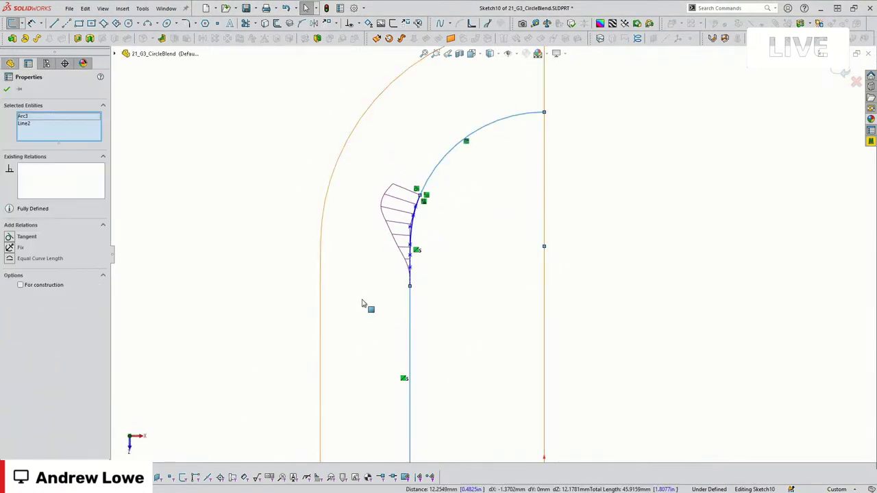
{"action": "left_click", "coordinate": [478, 258]}
{"action": "left_click", "coordinate": [438, 167]}
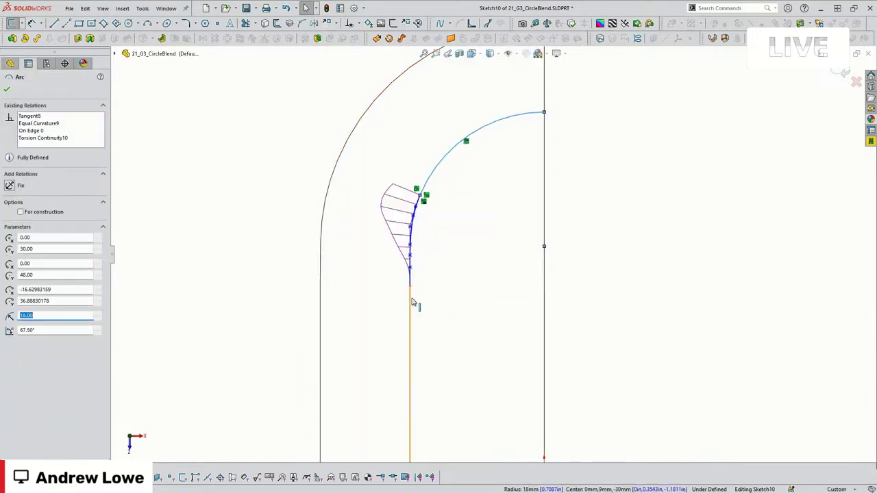
{"action": "left_click", "coordinate": [613, 290]}
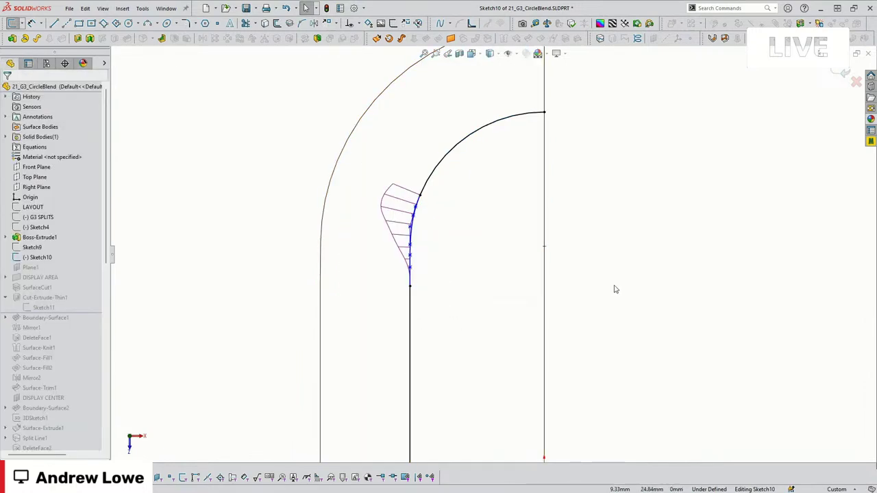
{"action": "left_click", "coordinate": [413, 231]}
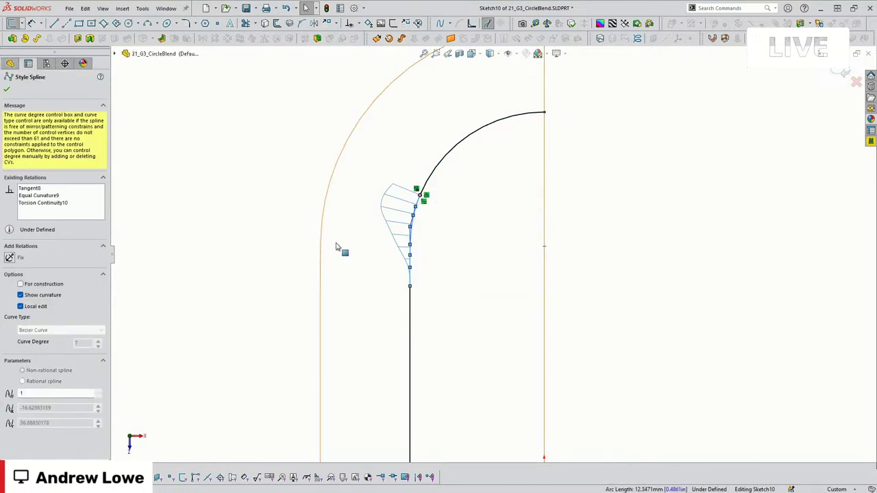
{"action": "left_click", "coordinate": [582, 272]}
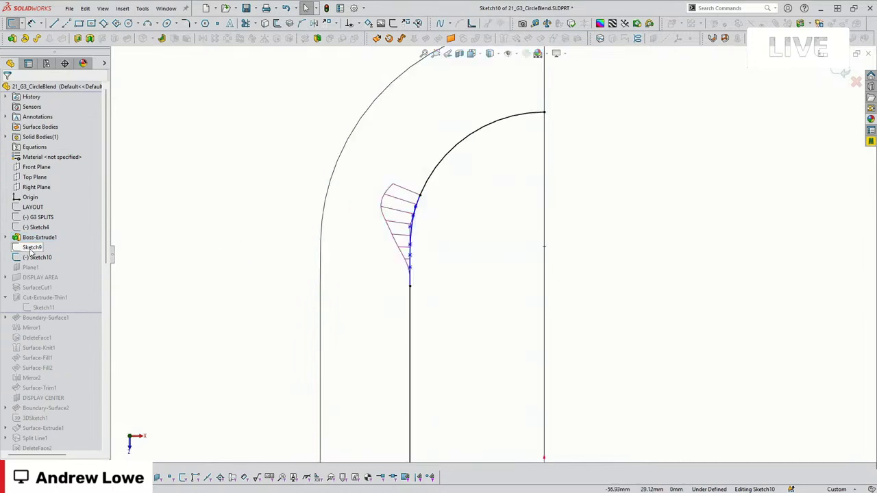
Compare the Sketch4 spline with the right blend spline and its curvature comb
{"action": "left_click", "coordinate": [31, 228]}
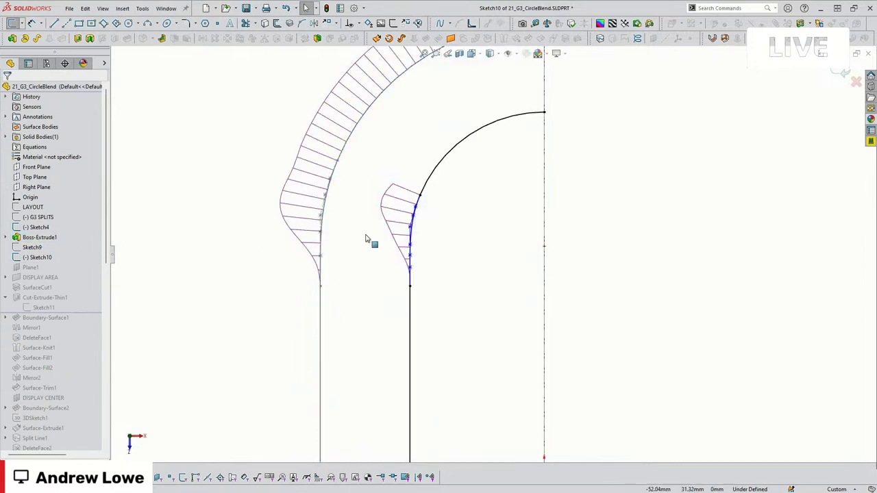
{"action": "scroll", "coordinate": [370, 206], "scroll_direction": "down", "scroll_amount": 5}
{"action": "left_click", "coordinate": [285, 166]}
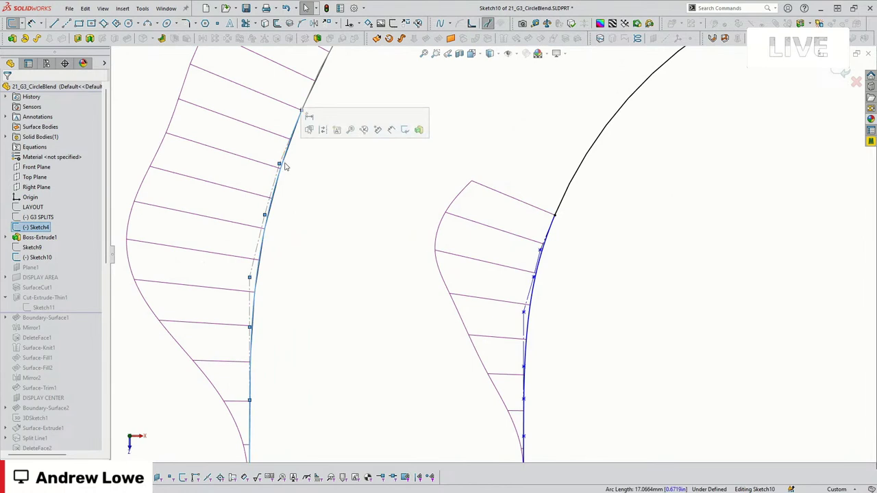
{"action": "scroll", "coordinate": [345, 204], "scroll_direction": "down", "scroll_amount": 2}
{"action": "left_click", "coordinate": [268, 155]}
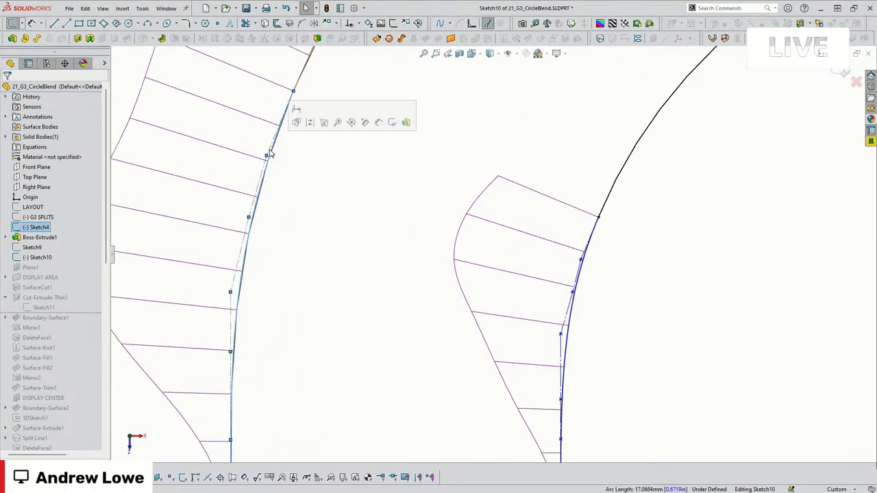
{"action": "left_click", "coordinate": [586, 258]}
{"action": "left_click", "coordinate": [584, 257]}
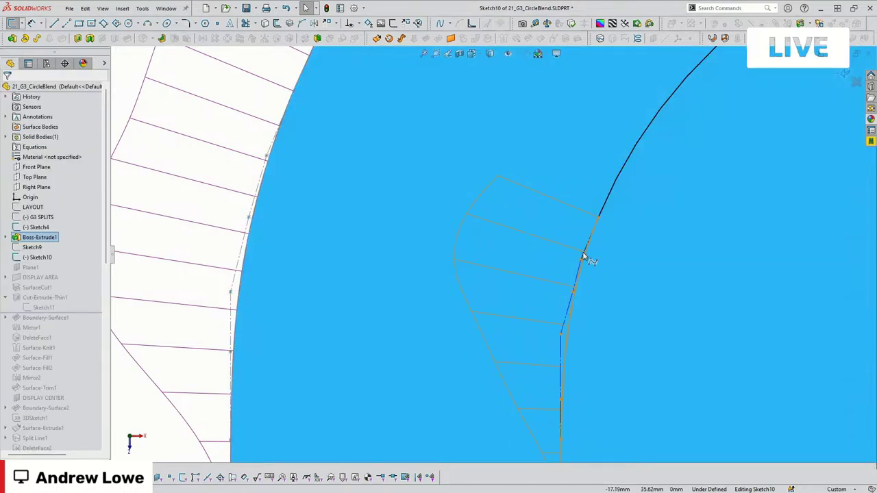
{"action": "left_click", "coordinate": [584, 257]}
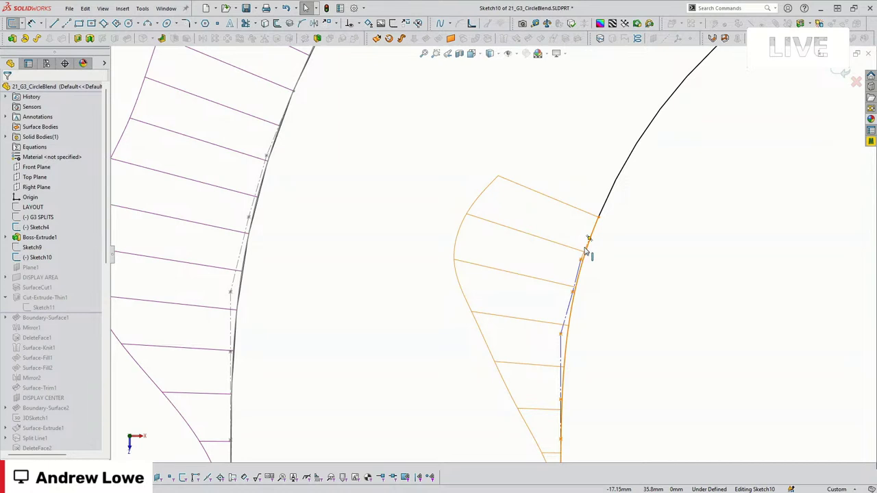
{"action": "left_click", "coordinate": [582, 262]}
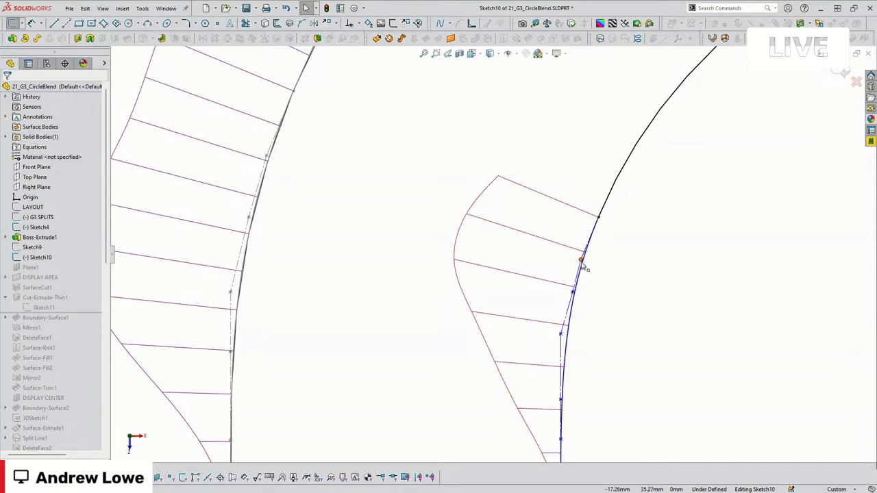
{"action": "scroll", "coordinate": [582, 263], "scroll_direction": "up", "scroll_amount": 2}
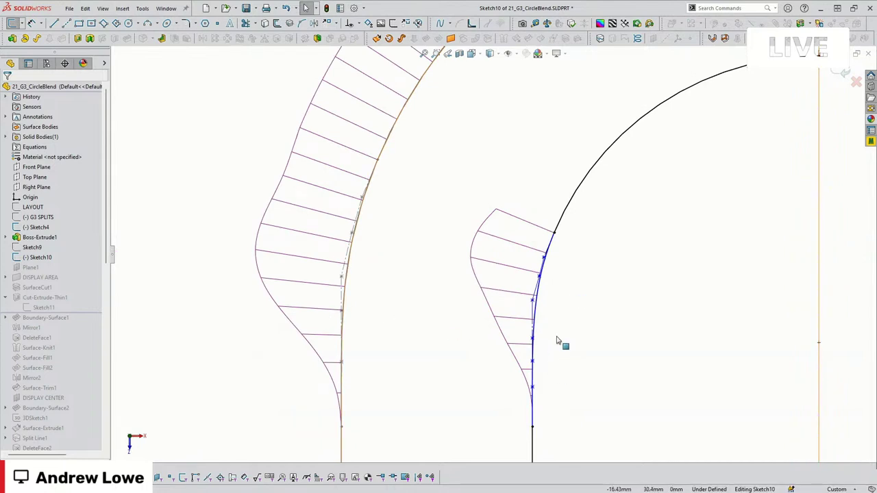
{"action": "scroll", "coordinate": [538, 311], "scroll_direction": "up", "scroll_amount": 1}
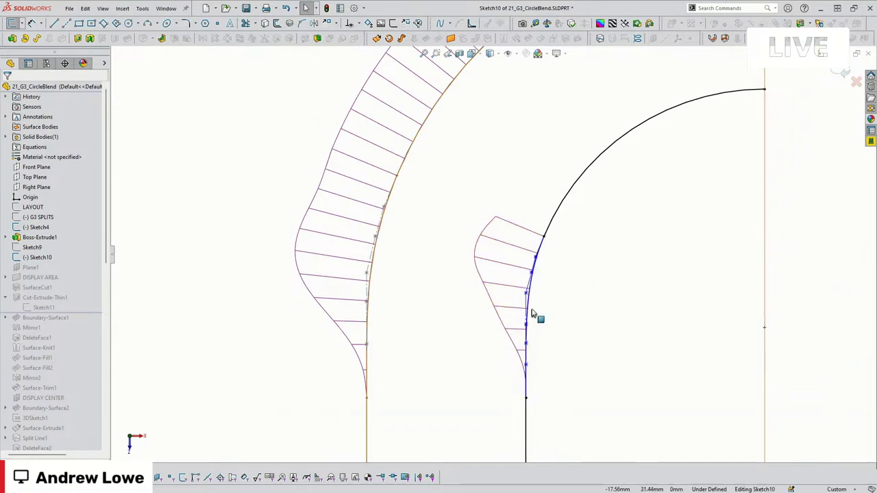
Exit Sketch10 to show the stepped slot part in 3D again
{"action": "scroll", "coordinate": [493, 255], "scroll_direction": "up", "scroll_amount": 2}
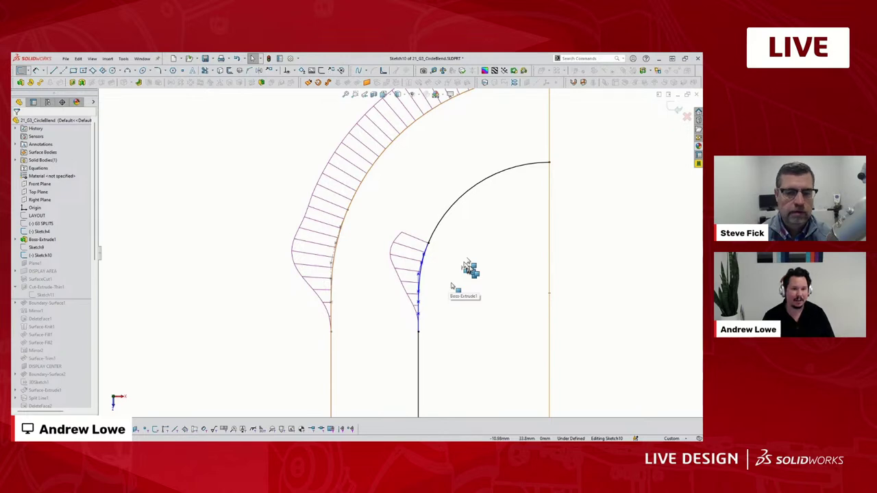
{"action": "scroll", "coordinate": [466, 262], "scroll_direction": "up", "scroll_amount": 2}
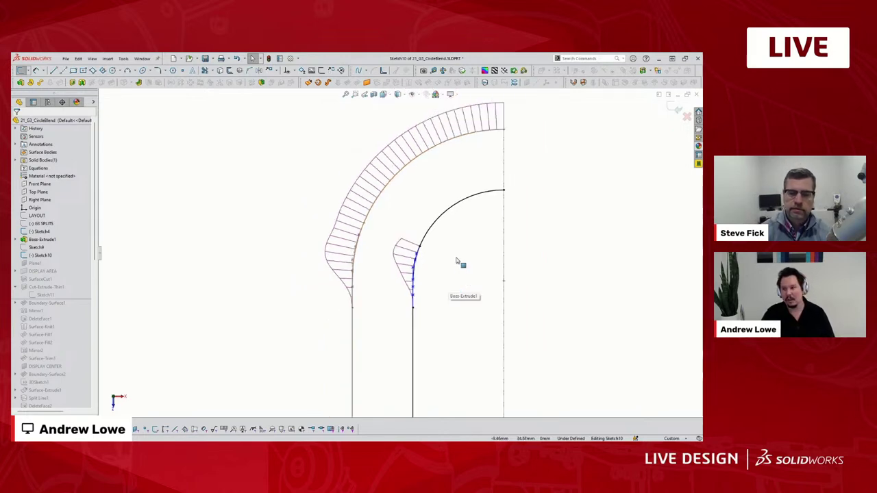
{"action": "left_click", "coordinate": [687, 117]}
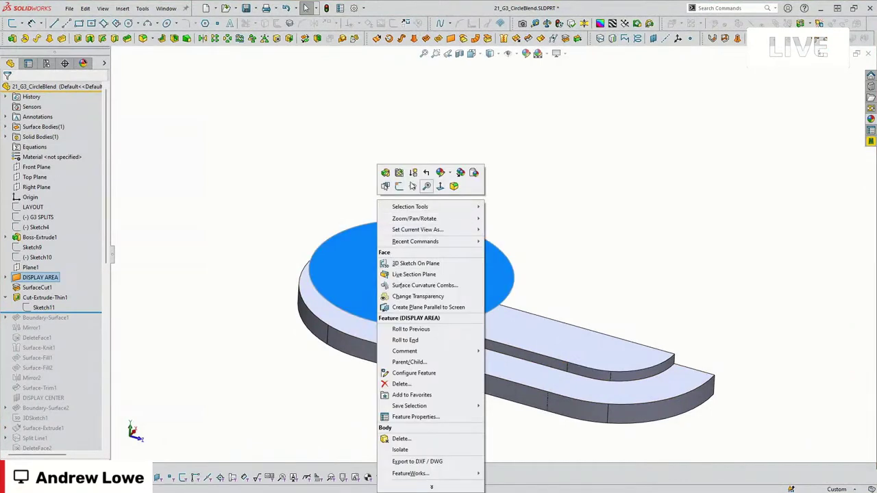
Hide the blue disc, roll forward past Boundary-Surface1, and pick its Sketch12
{"action": "left_click", "coordinate": [412, 186]}
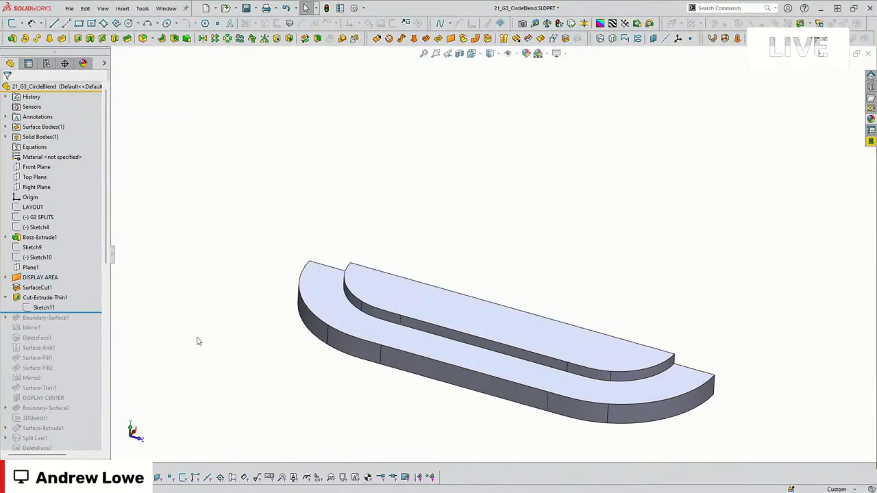
{"action": "scroll", "coordinate": [43, 295], "scroll_direction": "down", "scroll_amount": 2}
{"action": "left_click_drag", "start_coordinate": [82, 253], "coordinate": [81, 263]}
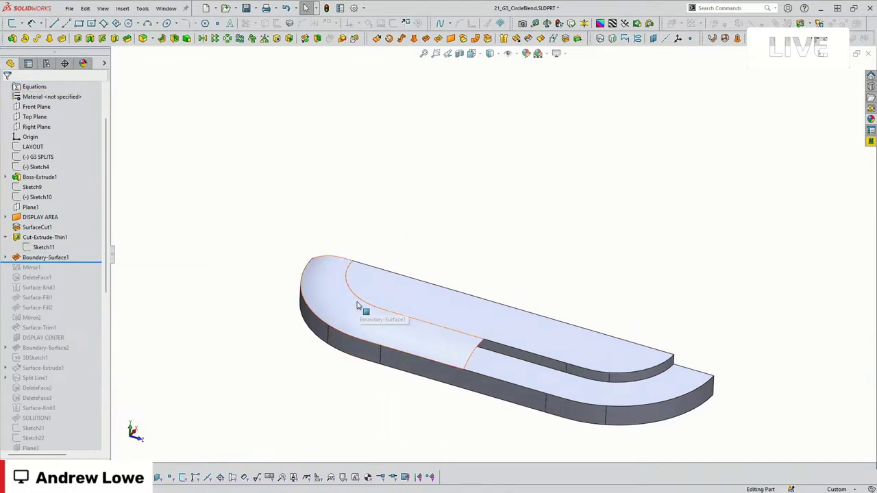
{"action": "left_click", "coordinate": [6, 257]}
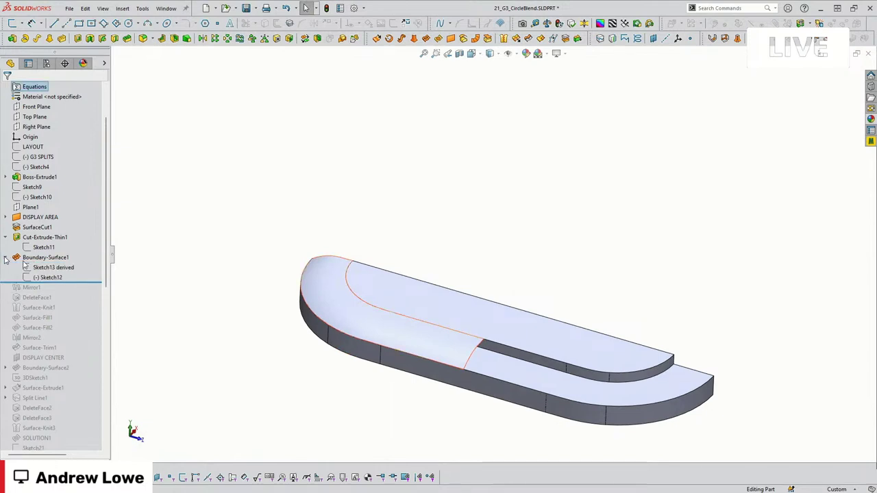
{"action": "left_click", "coordinate": [46, 277]}
Edit Sketch12 and orbit around to inspect the blend spline's properties
{"action": "left_click", "coordinate": [36, 245]}
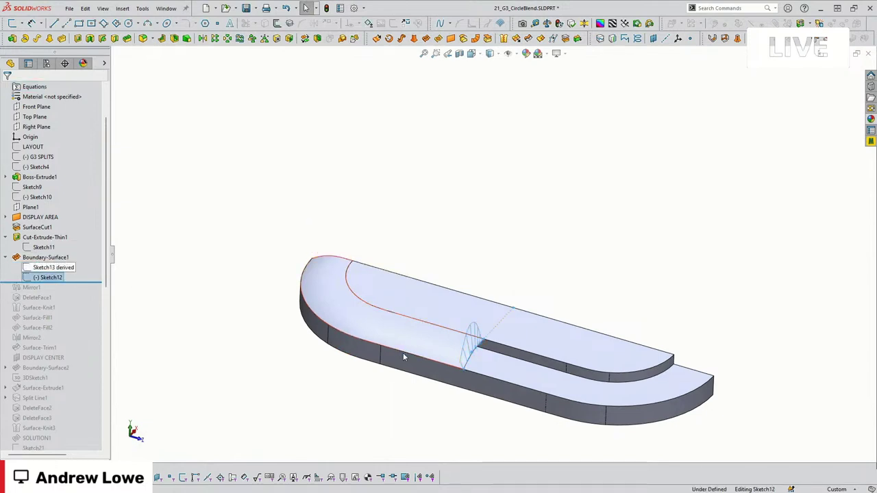
{"action": "mouse_move", "coordinate": [466, 314]}
{"action": "middle_mouse_down"}
{"action": "mouse_move", "coordinate": [457, 324]}
{"action": "mouse_move", "coordinate": [435, 308]}
{"action": "middle_mouse_up"}
{"action": "scroll", "coordinate": [447, 311], "scroll_direction": "down", "scroll_amount": 3}
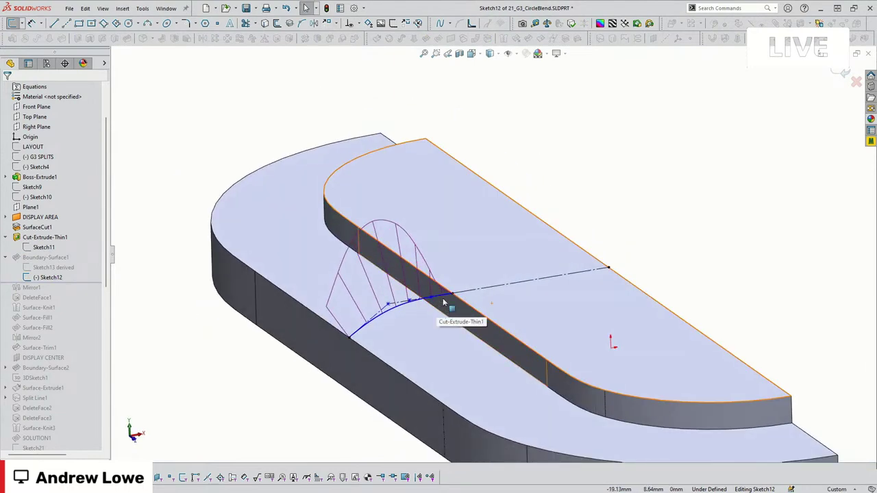
{"action": "middle_click_drag", "start_coordinate": [434, 325], "coordinate": [400, 307]}
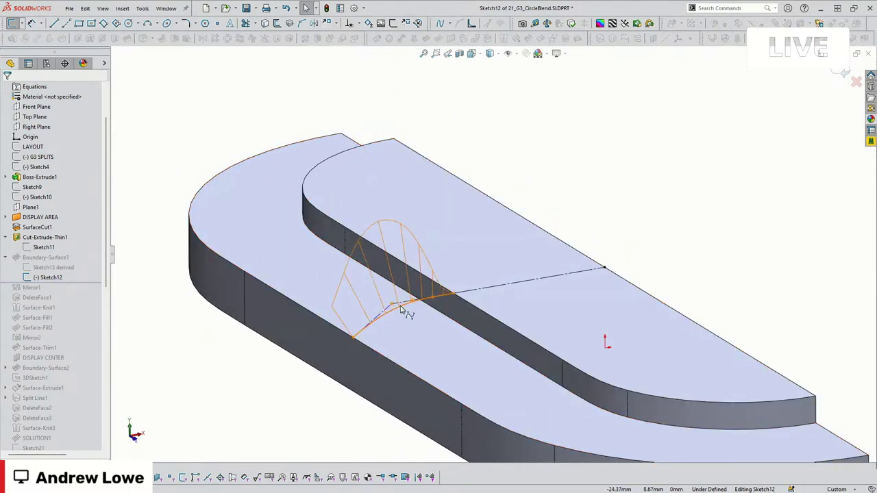
{"action": "left_click", "coordinate": [402, 310]}
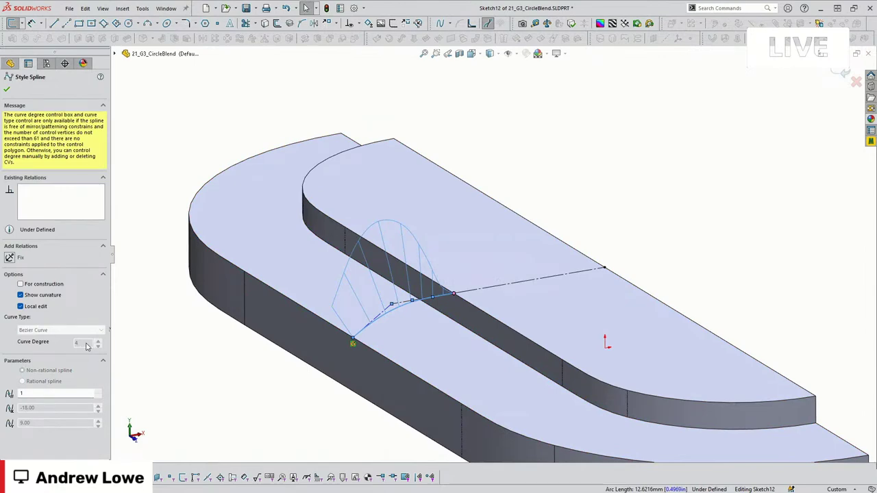
{"action": "key", "text": "Escape"}
{"action": "scroll", "coordinate": [470, 299], "scroll_direction": "down", "scroll_amount": 8}
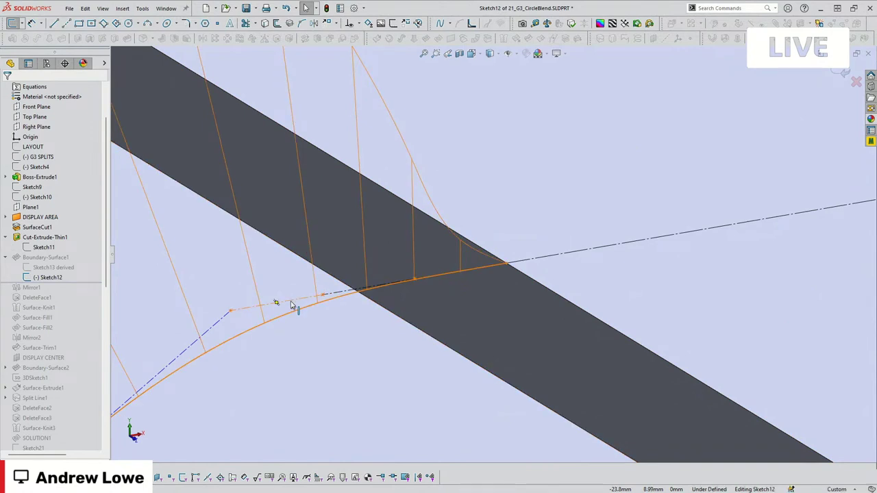
{"action": "scroll", "coordinate": [529, 265], "scroll_direction": "up", "scroll_amount": 6}
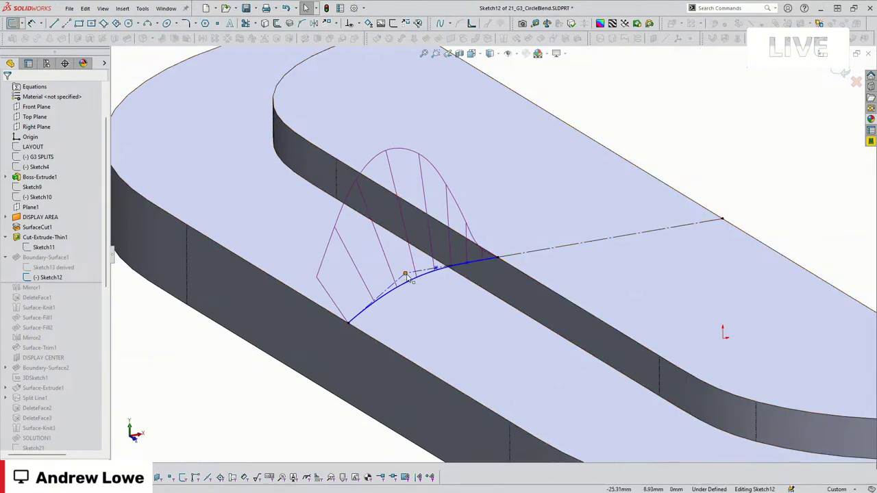
Move the spline's inner control point and try a 30° control-polygon angle, then delete it
{"action": "mouse_move", "coordinate": [405, 276]}
{"action": "left_mouse_down"}
{"action": "mouse_move", "coordinate": [374, 284]}
{"action": "mouse_move", "coordinate": [429, 271]}
{"action": "mouse_move", "coordinate": [365, 283]}
{"action": "mouse_move", "coordinate": [423, 270]}
{"action": "mouse_move", "coordinate": [385, 278]}
{"action": "mouse_move", "coordinate": [404, 273]}
{"action": "left_mouse_up"}
{"action": "left_click", "coordinate": [271, 411]}
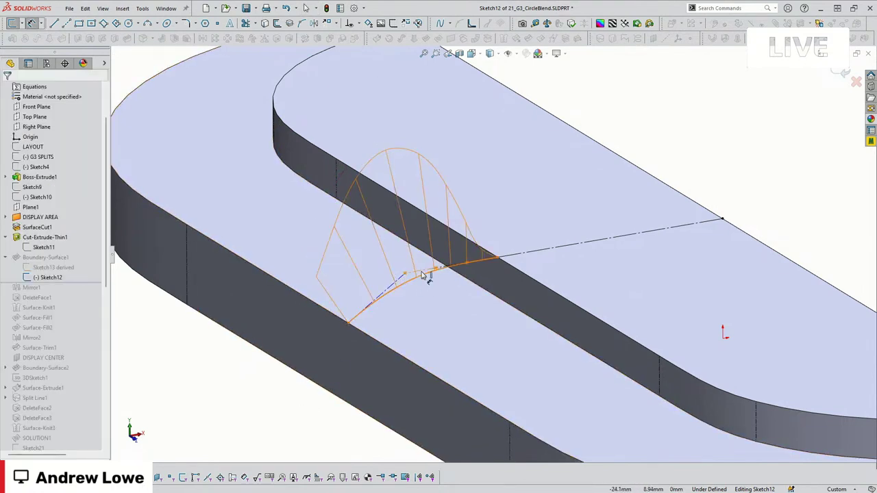
{"action": "left_click", "coordinate": [404, 279]}
{"action": "left_click", "coordinate": [378, 295], "text": "ctrl"}
{"action": "key", "text": "d"}
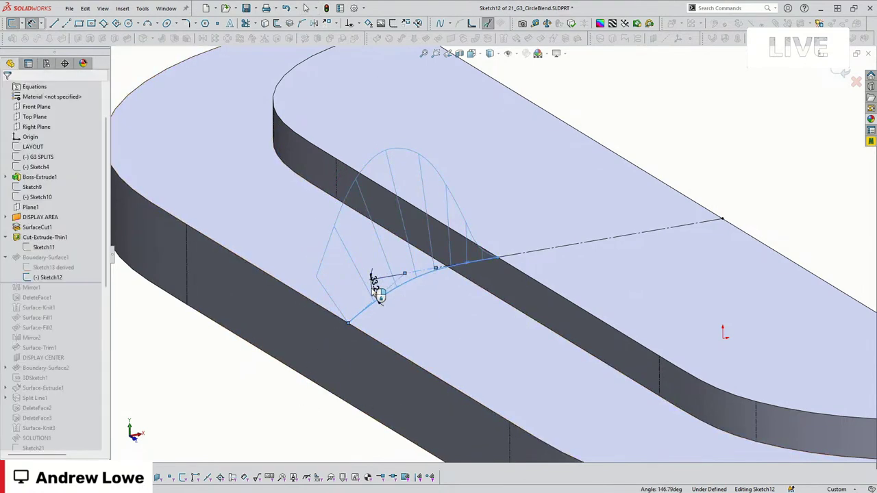
{"action": "left_click", "coordinate": [374, 293]}
{"action": "type", "text": "30"}
{"action": "key", "text": "Return"}
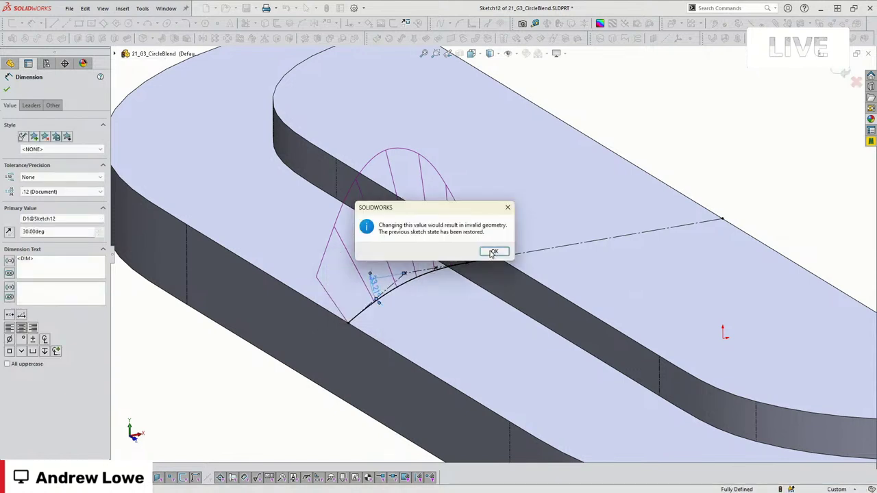
{"action": "left_click", "coordinate": [492, 253]}
{"action": "left_click", "coordinate": [375, 289]}
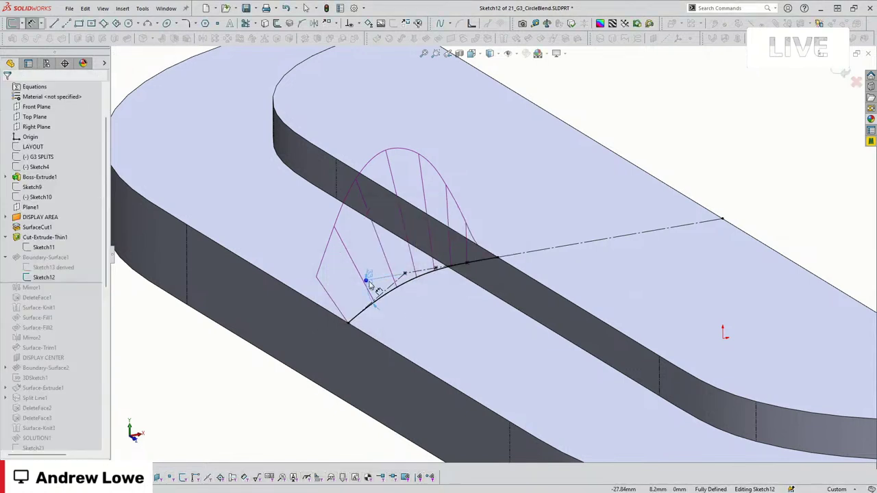
{"action": "key", "text": "Delete"}
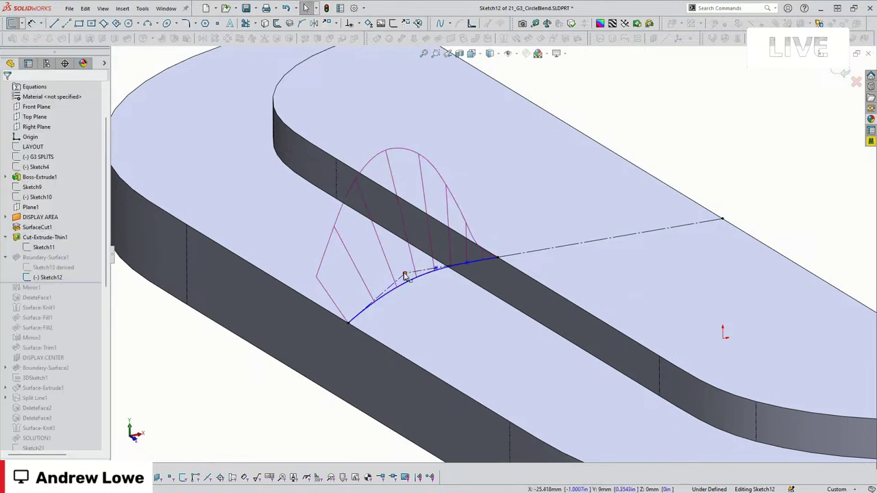
Add a centerline from the spline vertex, dimension it at 30°, and exit Sketch12
{"action": "mouse_move", "coordinate": [406, 276]}
{"action": "left_mouse_down"}
{"action": "mouse_move", "coordinate": [358, 290]}
{"action": "mouse_move", "coordinate": [409, 274]}
{"action": "left_mouse_up"}
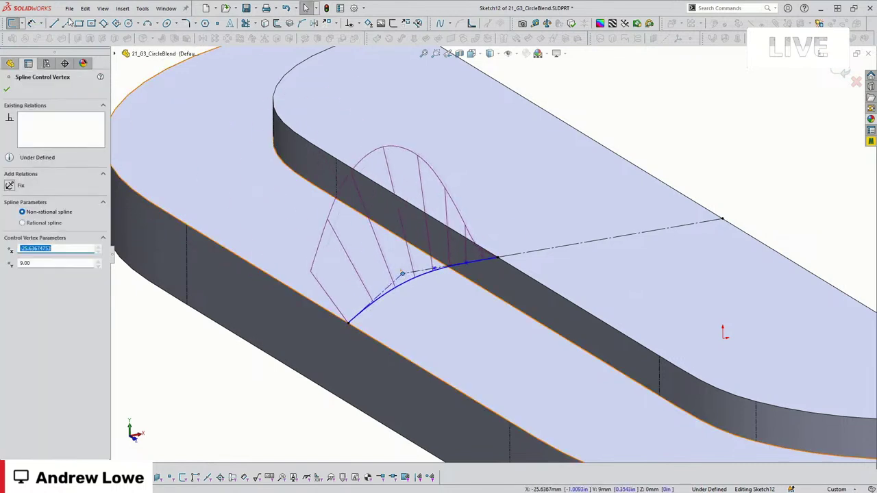
{"action": "key", "text": "c"}
{"action": "left_click", "coordinate": [402, 274]}
{"action": "left_click", "coordinate": [493, 263]}
{"action": "key", "text": "Escape"}
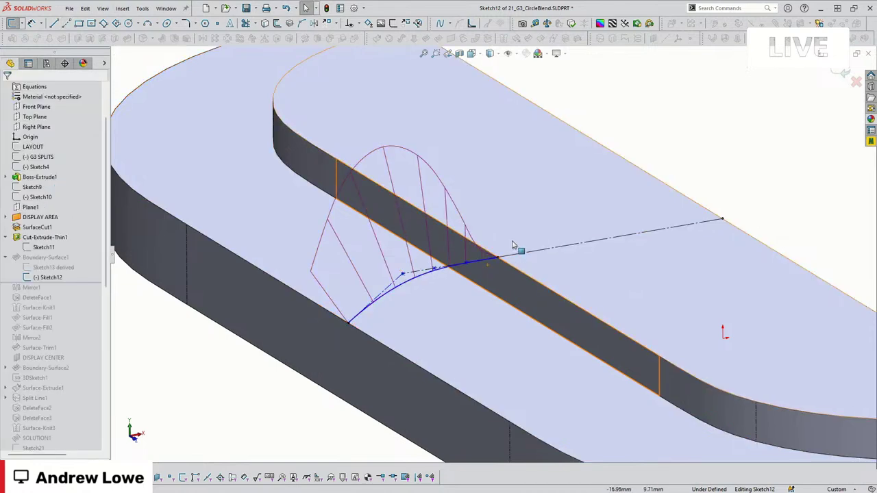
{"action": "left_click", "coordinate": [388, 290]}
{"action": "left_click", "coordinate": [394, 289]}
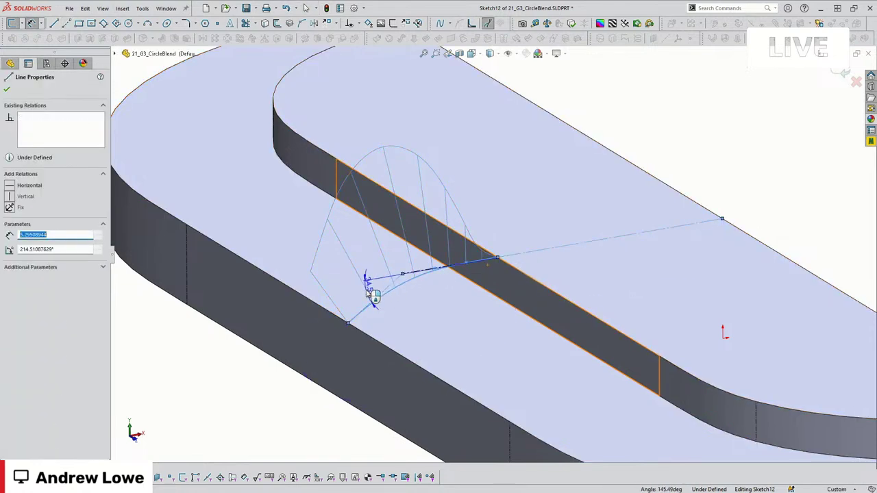
{"action": "left_click", "coordinate": [368, 291]}
{"action": "type", "text": "30"}
{"action": "key", "text": "Return"}
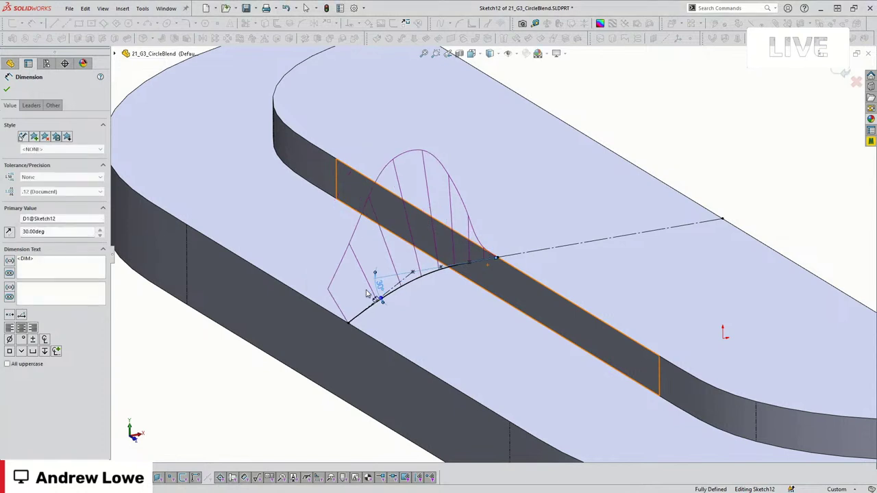
{"action": "key", "text": "Escape"}
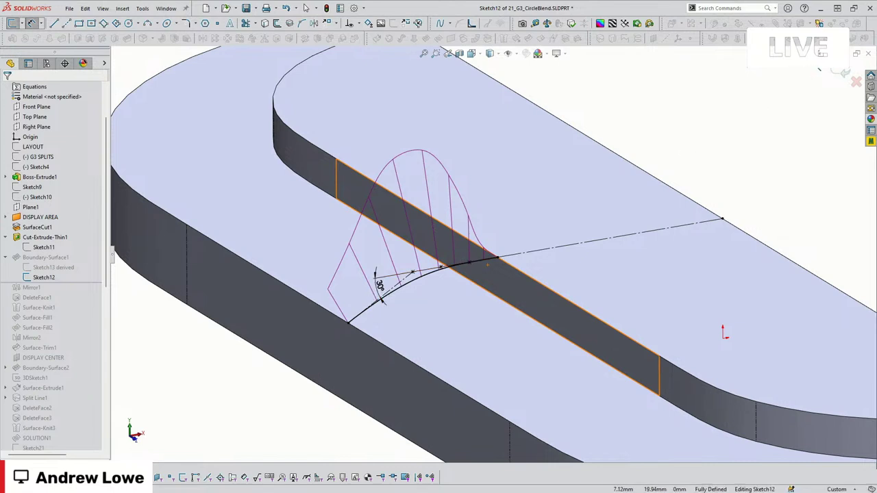
{"action": "left_click", "coordinate": [844, 72]}
{"action": "scroll", "coordinate": [499, 247], "scroll_direction": "up", "scroll_amount": 5}
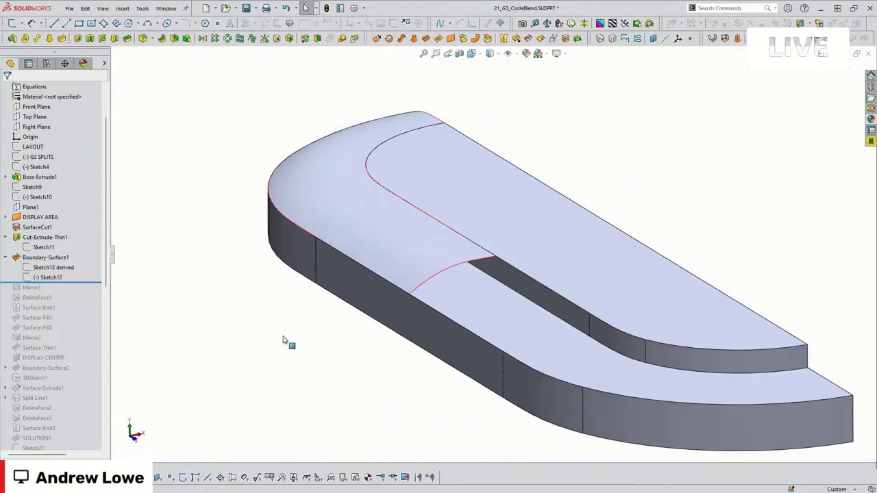
Orbit to review the blend, then select Sketch12 together with the Right Plane
{"action": "left_click", "coordinate": [58, 277]}
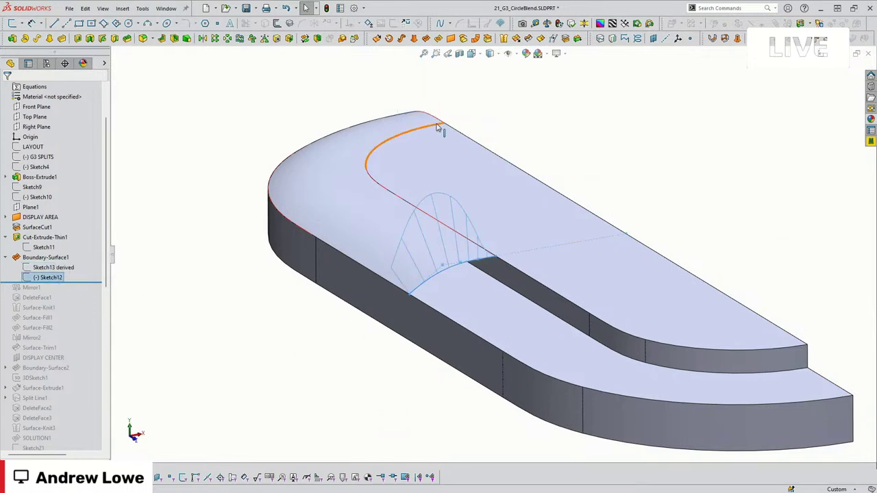
{"action": "middle_click_drag", "start_coordinate": [441, 131], "coordinate": [282, 310]}
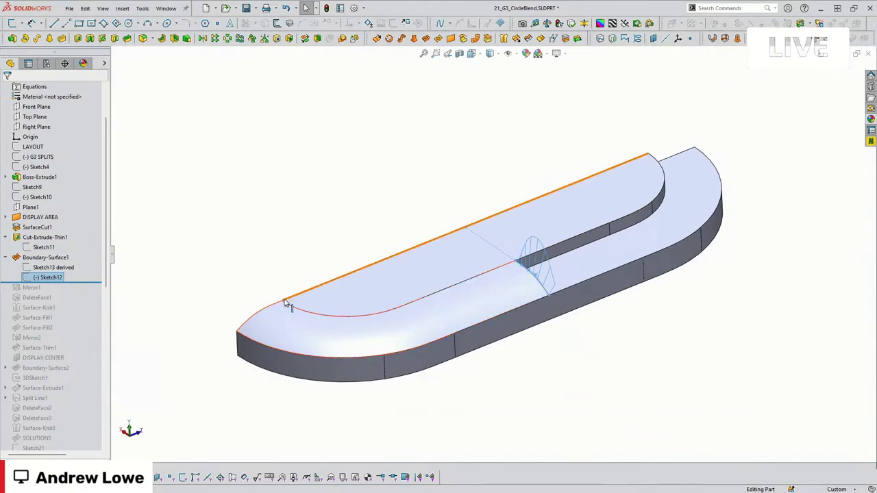
{"action": "middle_click_drag", "start_coordinate": [517, 266], "coordinate": [517, 274]}
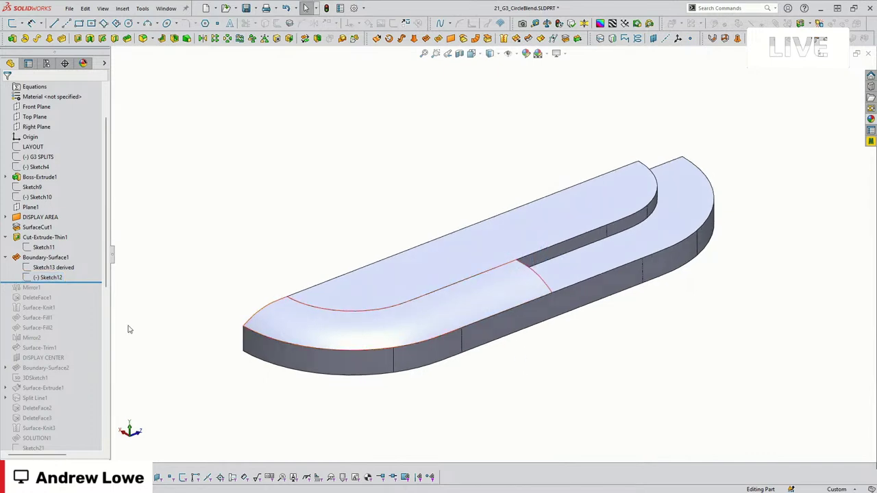
{"action": "left_click", "coordinate": [45, 277]}
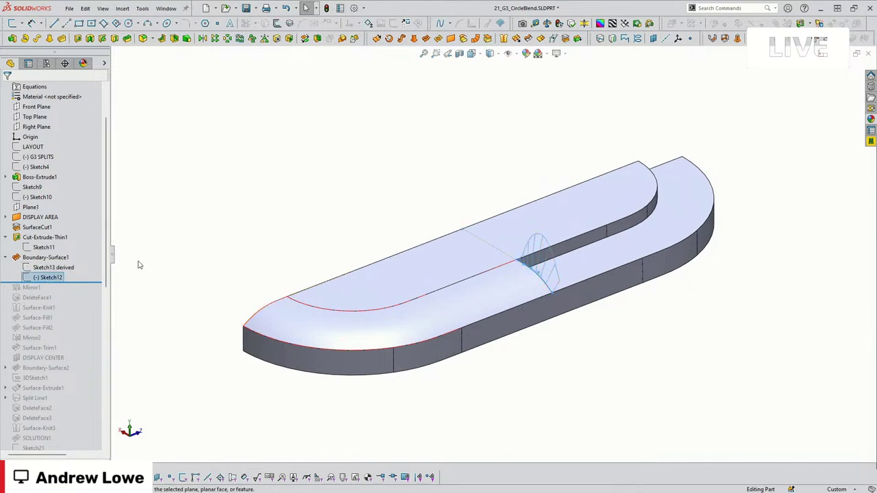
{"action": "scroll", "coordinate": [46, 199], "scroll_direction": "up", "scroll_amount": 2}
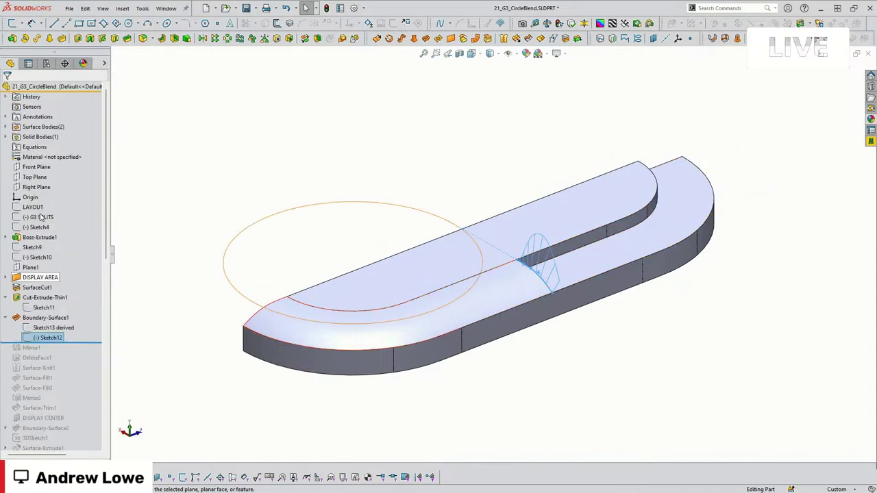
{"action": "left_click", "coordinate": [46, 189], "text": "ctrl"}
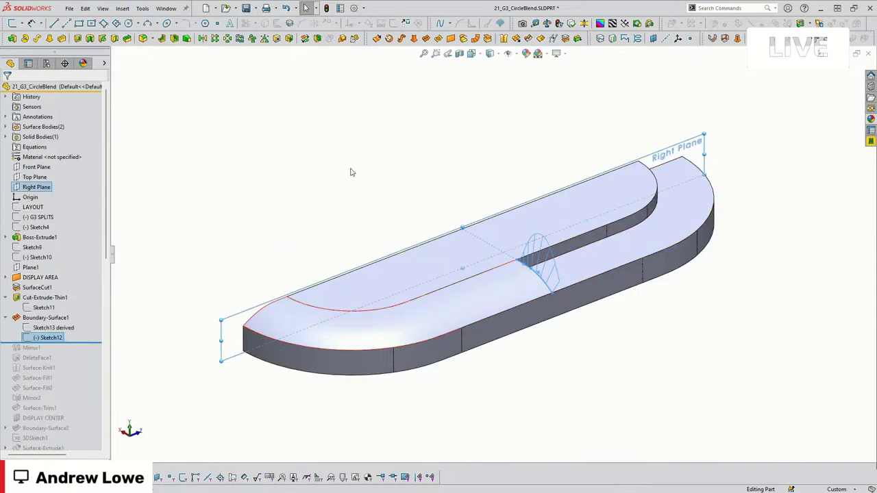
Insert derived Sketch32 from Sketch12 on the Right Plane and reposition its spline points
{"action": "left_click", "coordinate": [122, 8]}
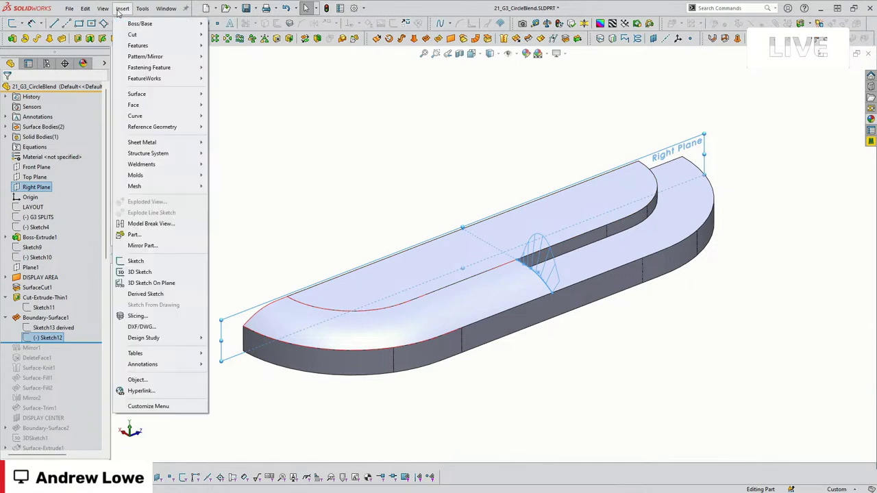
{"action": "left_click", "coordinate": [183, 284]}
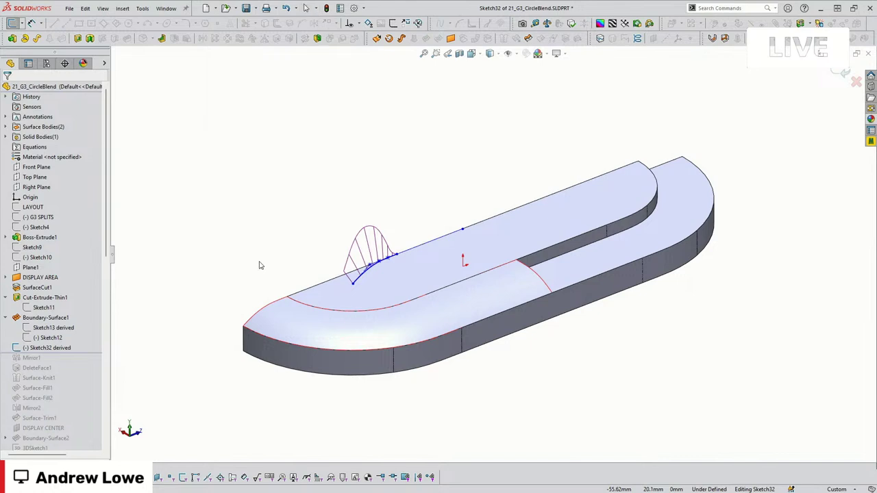
{"action": "left_click_drag", "start_coordinate": [353, 281], "coordinate": [231, 295]}
{"action": "left_click", "coordinate": [226, 346]}
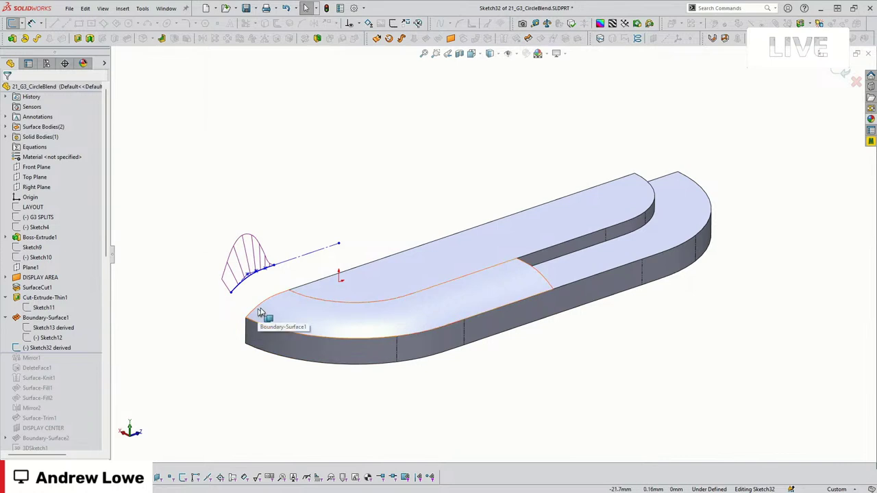
{"action": "scroll", "coordinate": [277, 315], "scroll_direction": "down", "scroll_amount": 2}
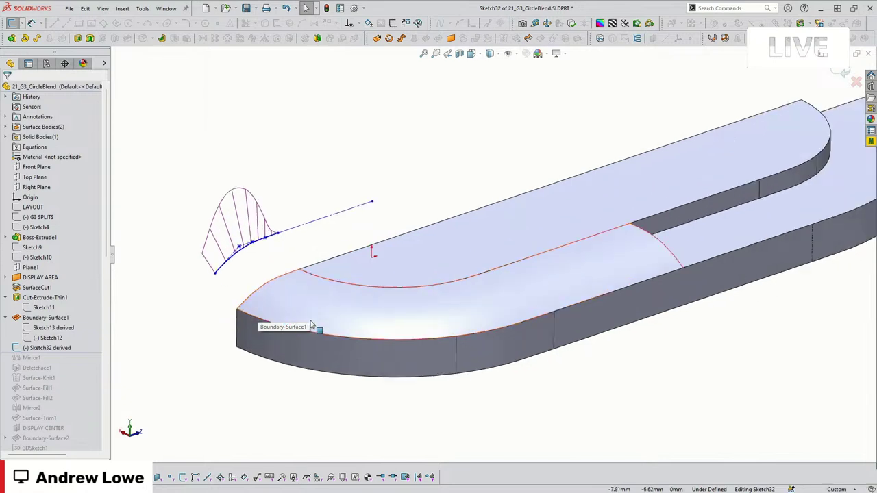
{"action": "left_click", "coordinate": [278, 233]}
{"action": "left_click_drag", "start_coordinate": [271, 249], "coordinate": [299, 269]}
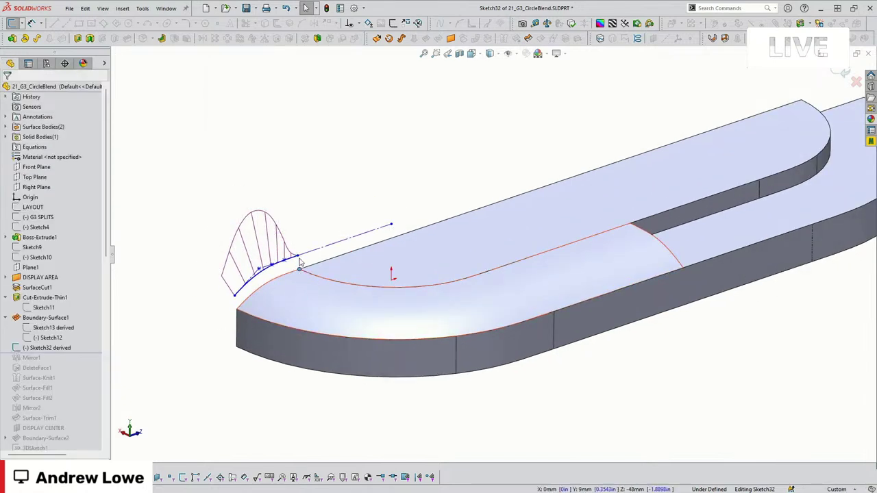
Make the spline end coincident with the edge vertex and constrain the line until fully defined
{"action": "left_click", "coordinate": [299, 269], "text": "ctrl"}
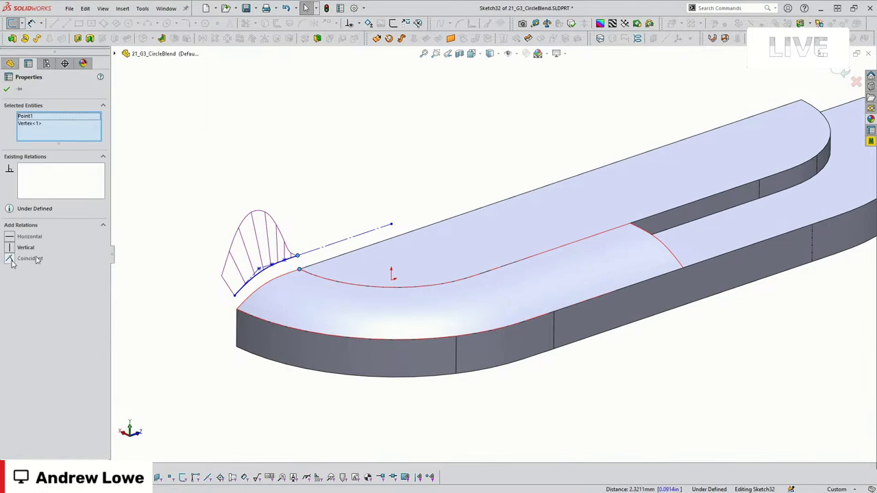
{"action": "left_click", "coordinate": [12, 259]}
{"action": "left_click", "coordinate": [324, 249]}
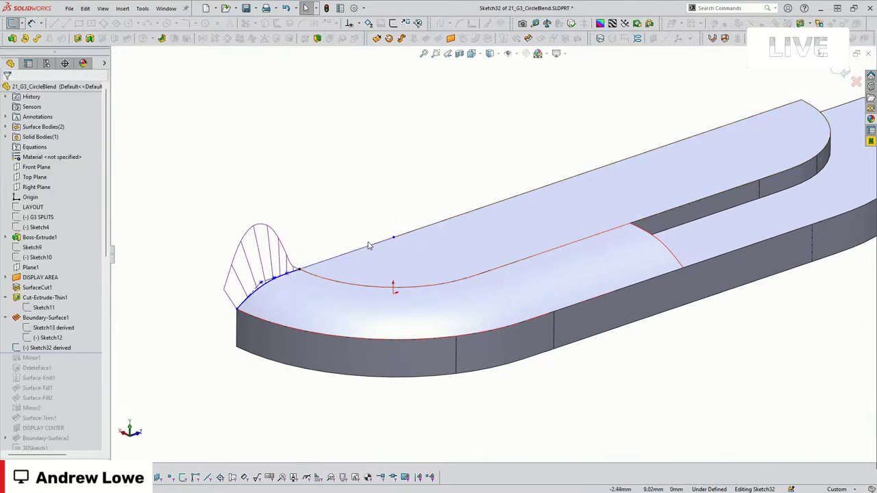
{"action": "left_click", "coordinate": [368, 250]}
{"action": "left_click", "coordinate": [400, 207]}
{"action": "left_click", "coordinate": [313, 186]}
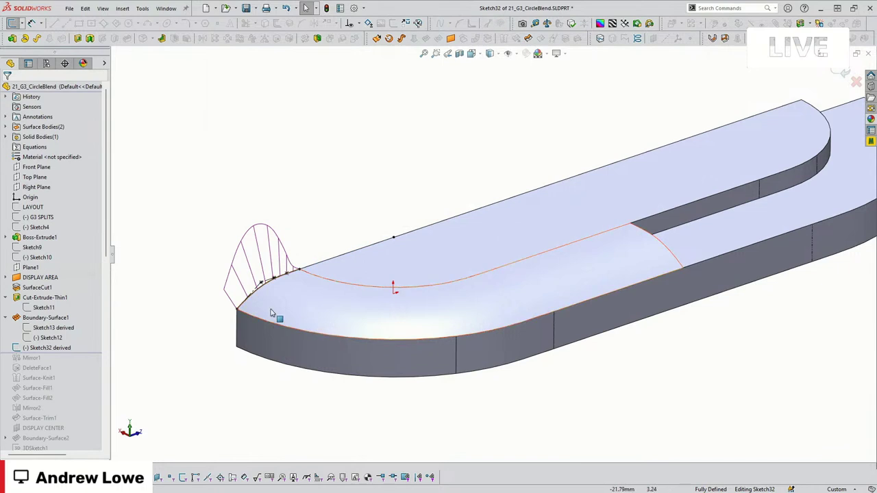
{"action": "middle_click_drag", "start_coordinate": [262, 291], "coordinate": [423, 327]}
Close Sketch32, then drag Sketch12's spline handle to reshape its curvature comb and rebuild
{"action": "left_click", "coordinate": [840, 77]}
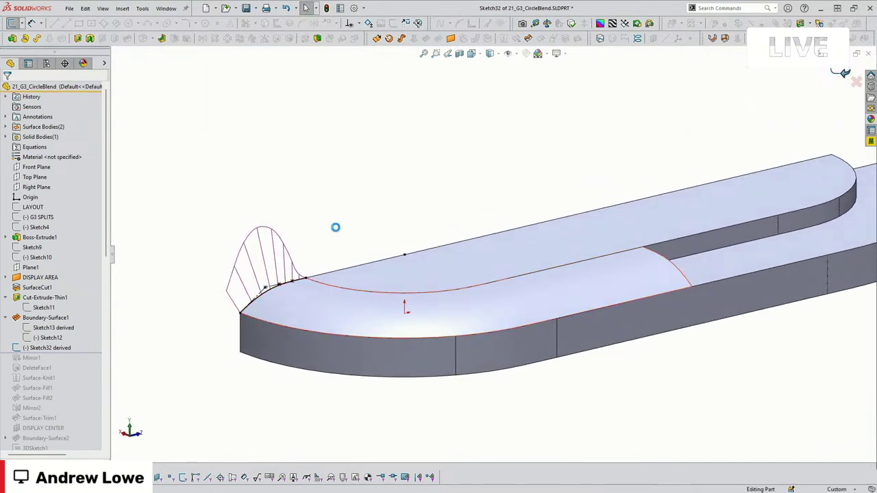
{"action": "left_click", "coordinate": [48, 338]}
{"action": "left_click", "coordinate": [48, 337]}
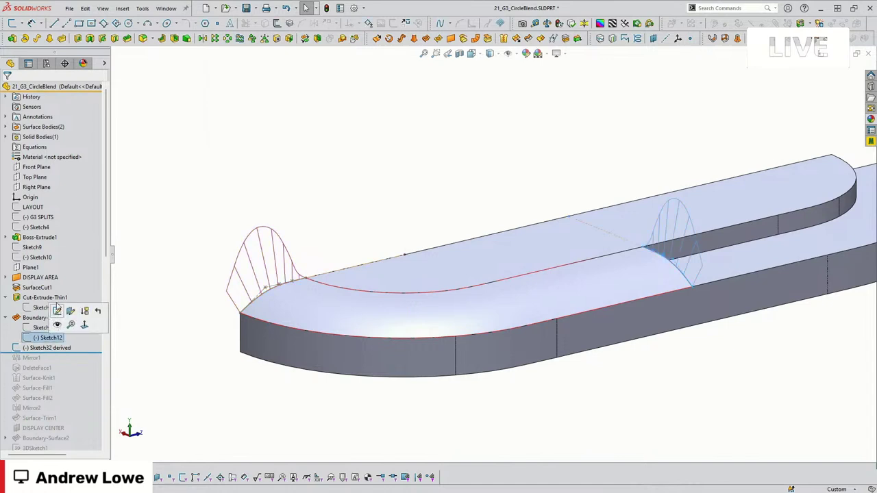
{"action": "left_click", "coordinate": [57, 311]}
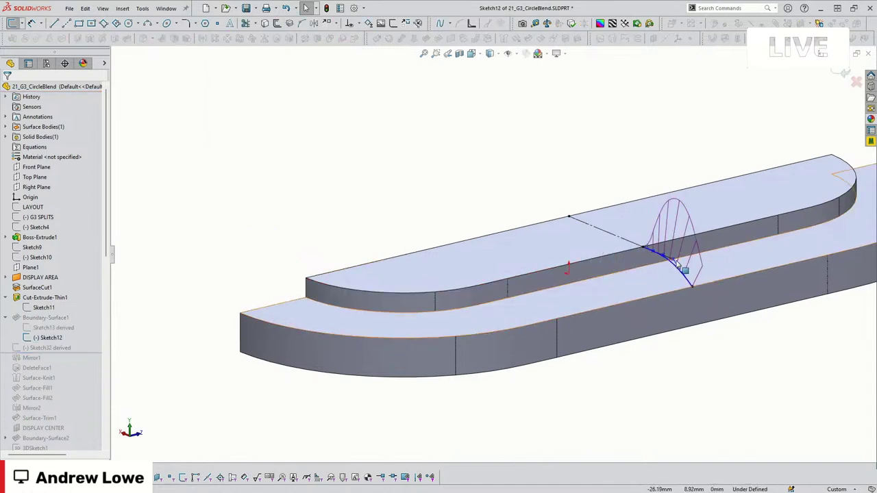
{"action": "left_click_drag", "start_coordinate": [674, 264], "coordinate": [795, 245]}
{"action": "left_click", "coordinate": [844, 72]}
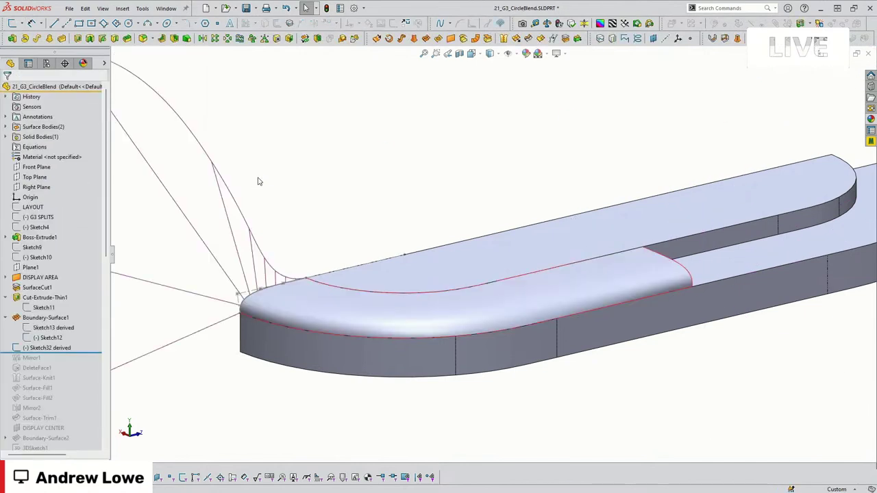
Reopen Sketch12, check a control vertex's parameters, fit the view, and exit to rebuild Boundary-Surface1
{"action": "double_click", "coordinate": [245, 305]}
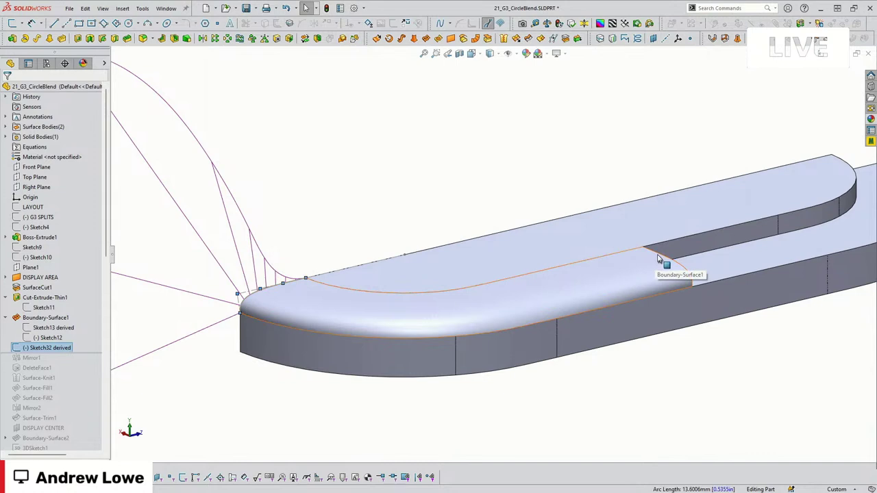
{"action": "left_click", "coordinate": [65, 349]}
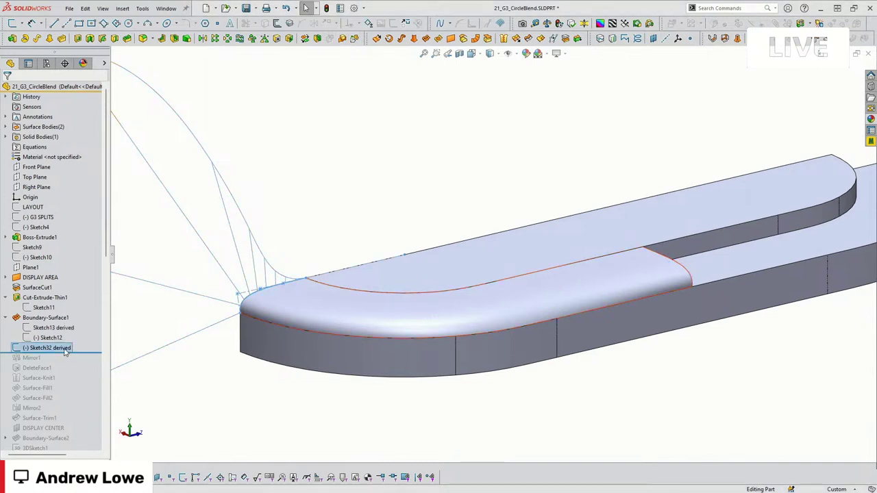
{"action": "left_click", "coordinate": [48, 338]}
{"action": "left_click", "coordinate": [61, 309]}
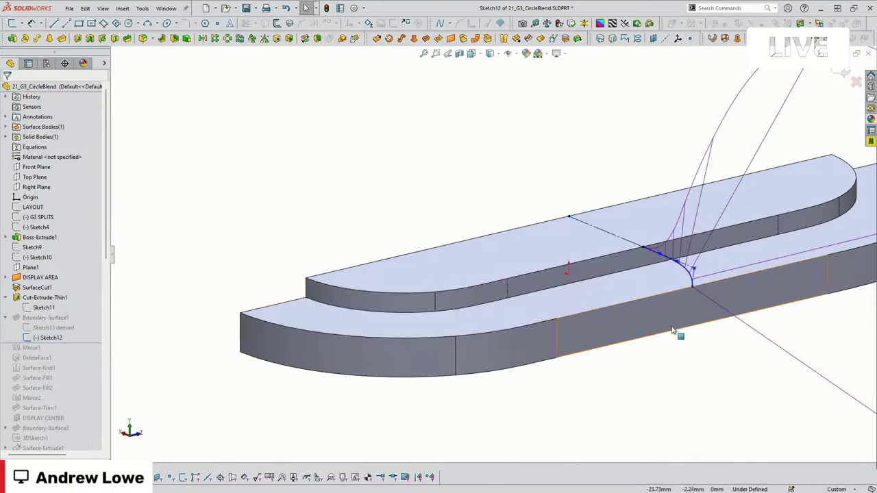
{"action": "left_click", "coordinate": [678, 265]}
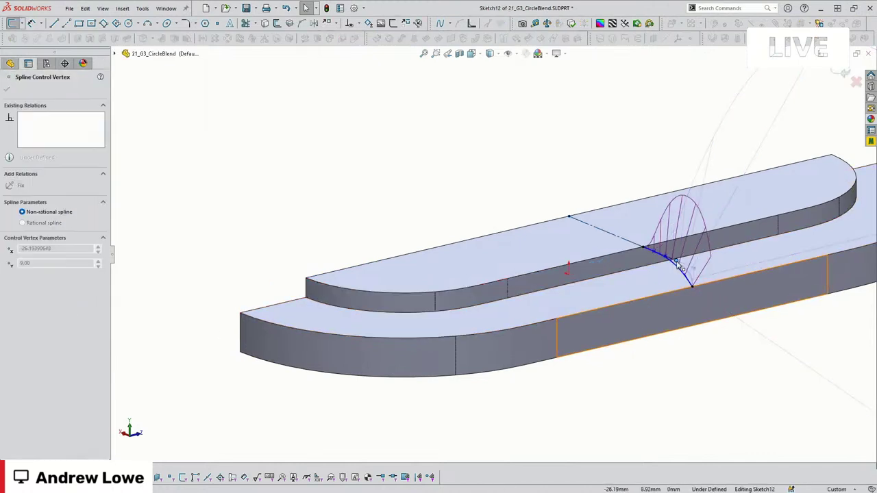
{"action": "left_click", "coordinate": [733, 390]}
{"action": "key", "text": "f"}
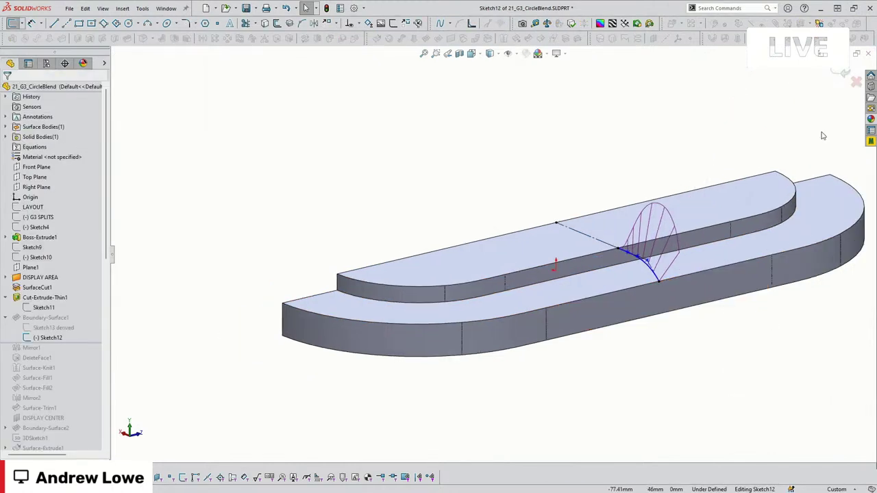
{"action": "left_click", "coordinate": [840, 74]}
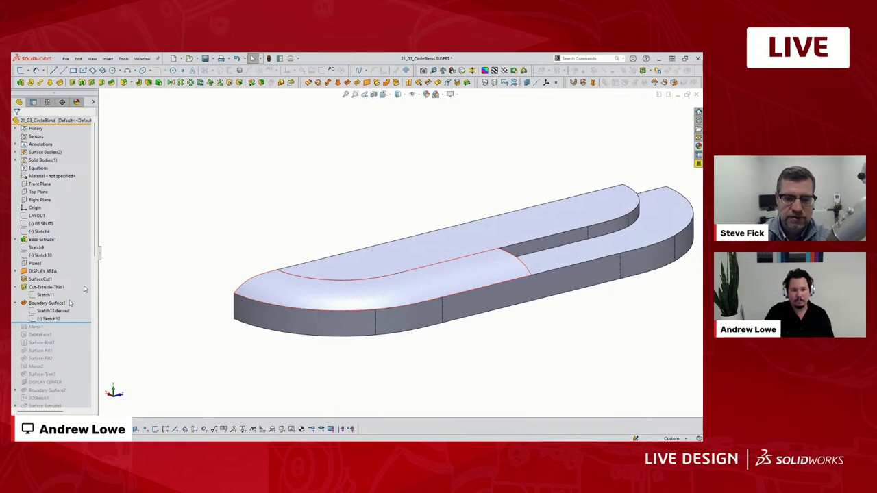
Edit Boundary-Surface1 to show its Normal To Profile, Tangency To Face and None conditions
{"action": "left_click", "coordinate": [46, 303]}
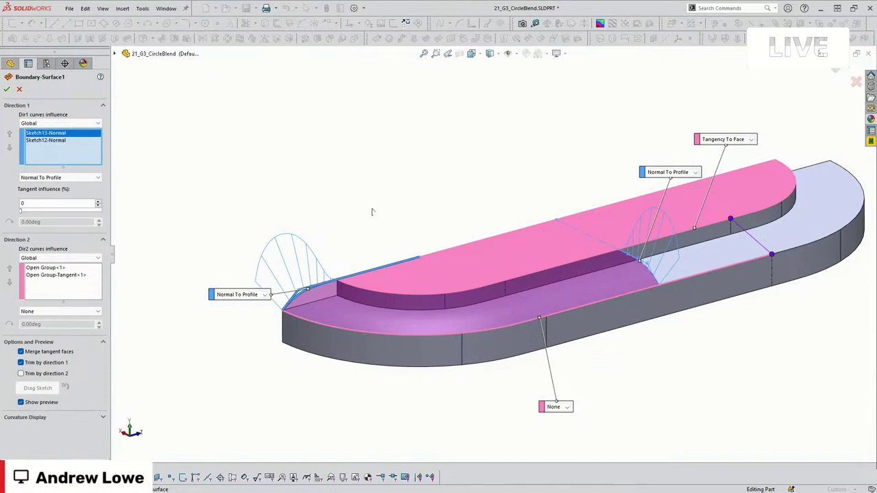
Review the Direction 2 end condition and keep it at Tangency To Face
{"action": "left_click_drag", "start_coordinate": [641, 172], "coordinate": [542, 151]}
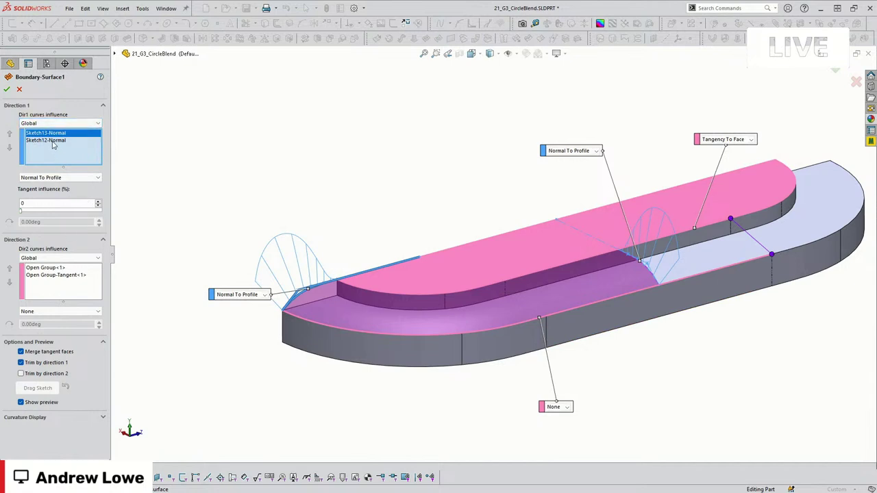
{"action": "left_click", "coordinate": [48, 280]}
{"action": "left_click", "coordinate": [61, 311]}
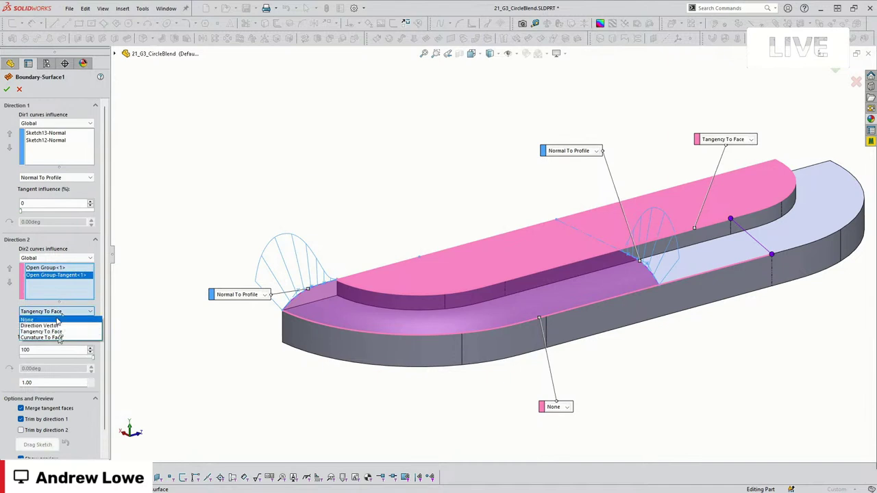
{"action": "left_click", "coordinate": [58, 331]}
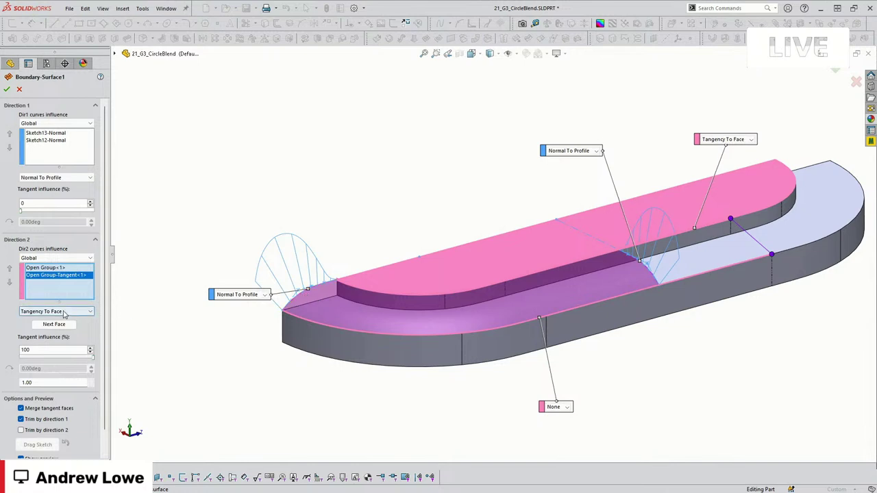
{"action": "left_click", "coordinate": [63, 311]}
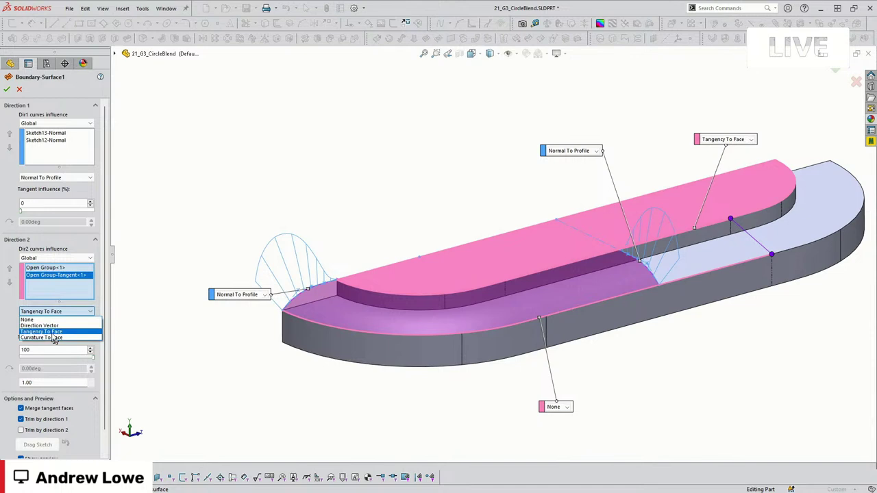
{"action": "left_click", "coordinate": [317, 268]}
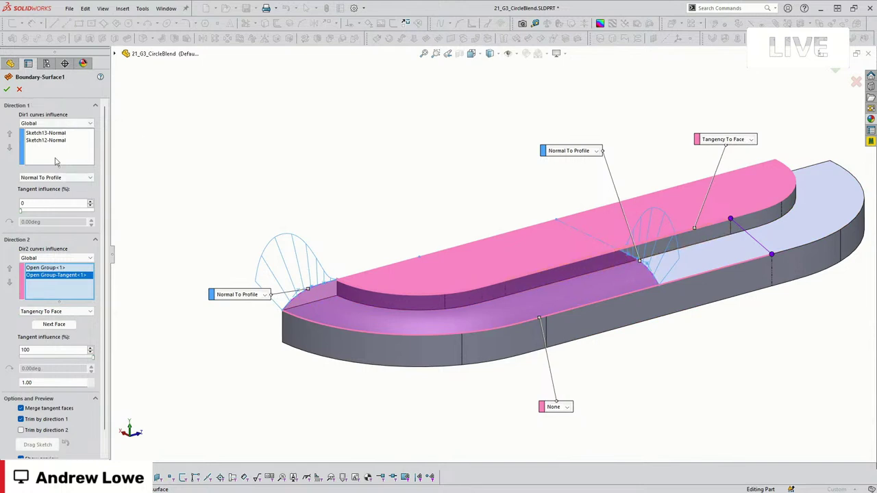
{"action": "left_click", "coordinate": [63, 135]}
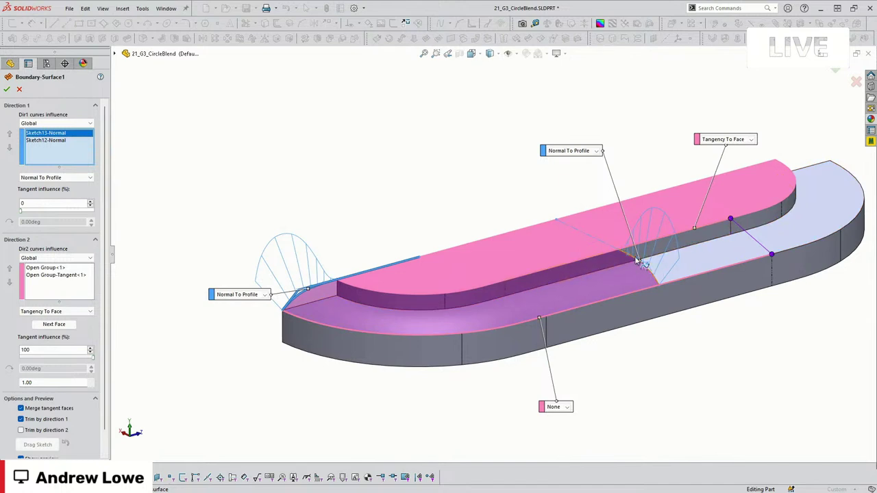
Try Direction 2 tangent influence 0, restore it to 100, and accept the surface
{"action": "scroll", "coordinate": [107, 296], "scroll_direction": "down", "scroll_amount": 1}
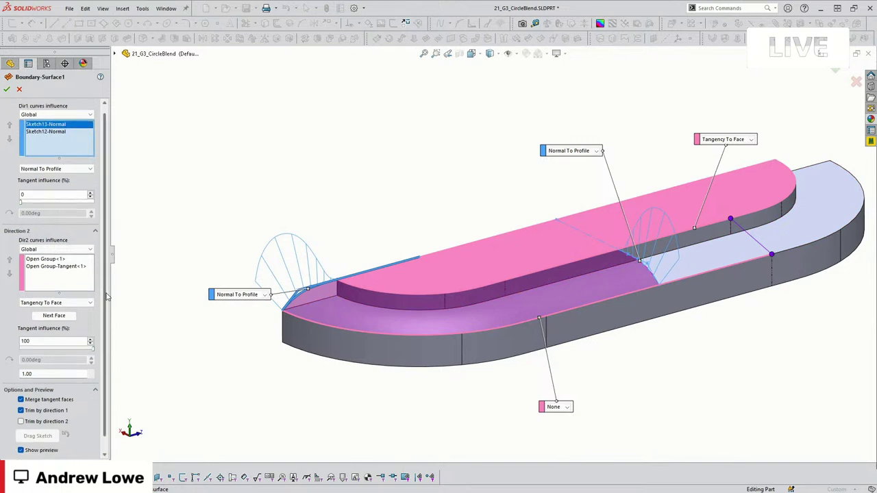
{"action": "scroll", "coordinate": [107, 296], "scroll_direction": "down", "scroll_amount": 1}
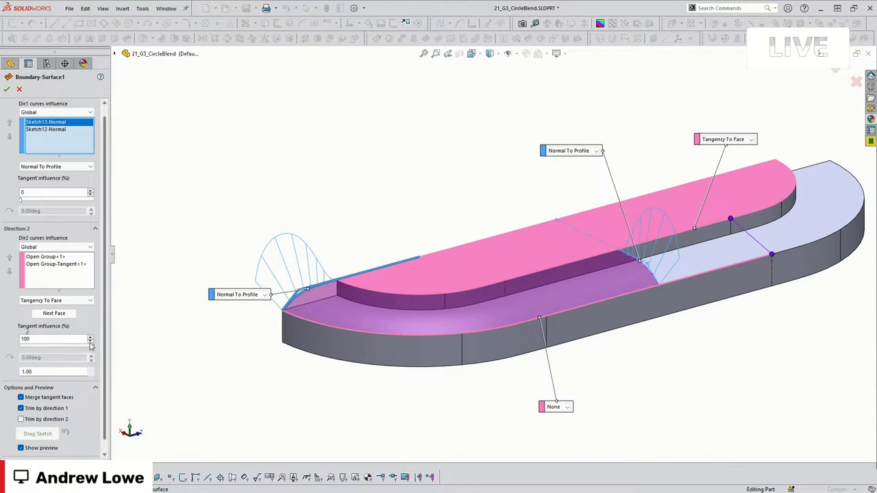
{"action": "double_click", "coordinate": [25, 338]}
{"action": "type", "text": "0"}
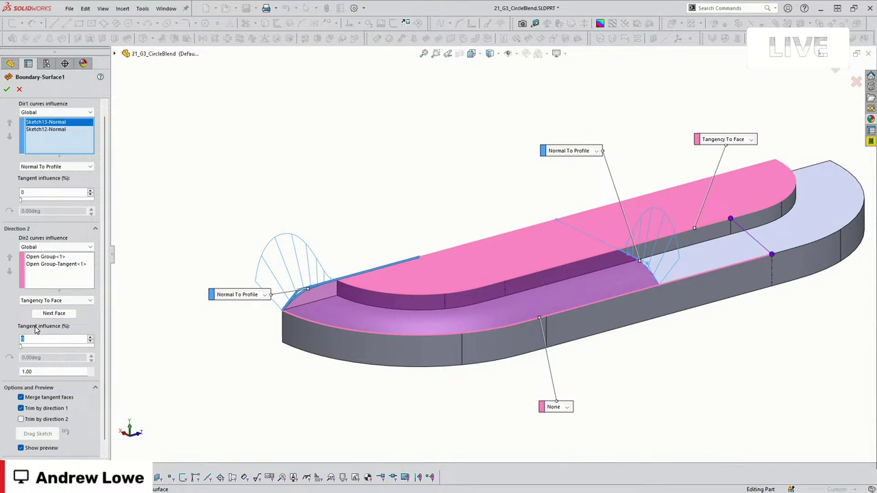
{"action": "left_click_drag", "start_coordinate": [20, 346], "coordinate": [130, 360]}
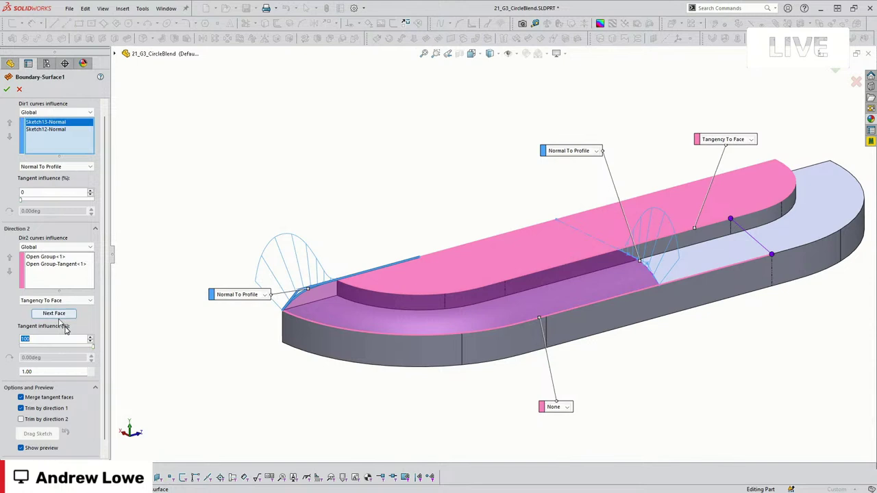
{"action": "left_click", "coordinate": [438, 167]}
{"action": "key", "text": "Return"}
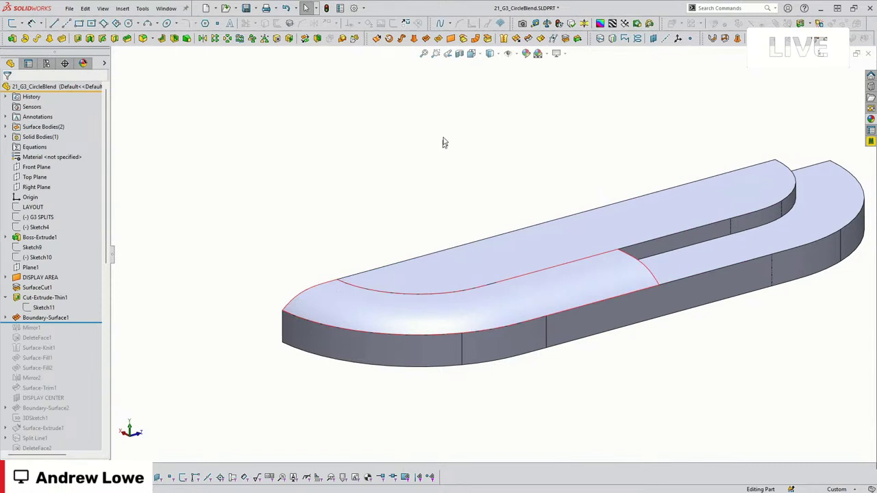
Show curvature colouring and orbit to inspect the blend
{"action": "middle_click_drag", "start_coordinate": [443, 146], "coordinate": [448, 159]}
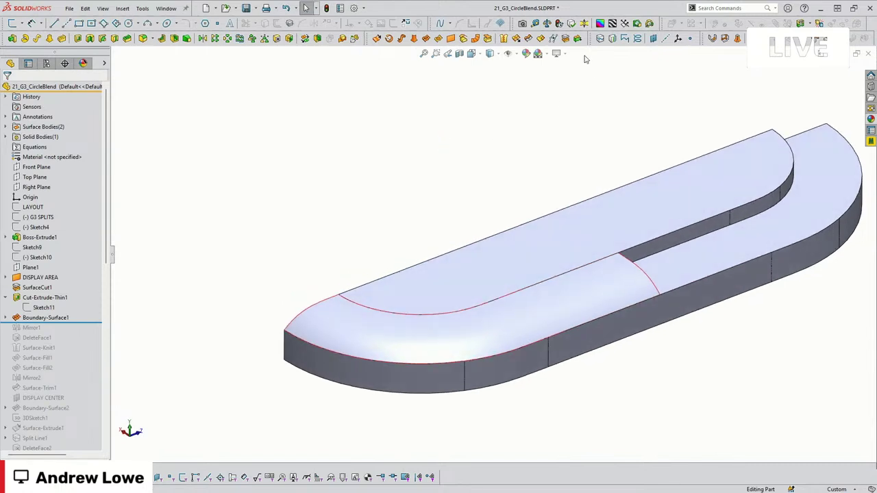
{"action": "left_click", "coordinate": [599, 23]}
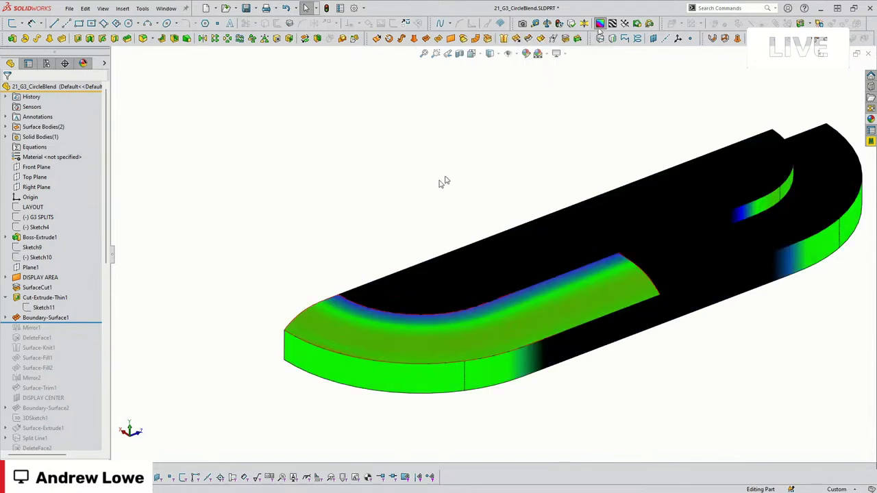
{"action": "middle_click_drag", "start_coordinate": [645, 345], "coordinate": [642, 382]}
{"action": "middle_click_drag", "start_coordinate": [647, 418], "coordinate": [614, 353]}
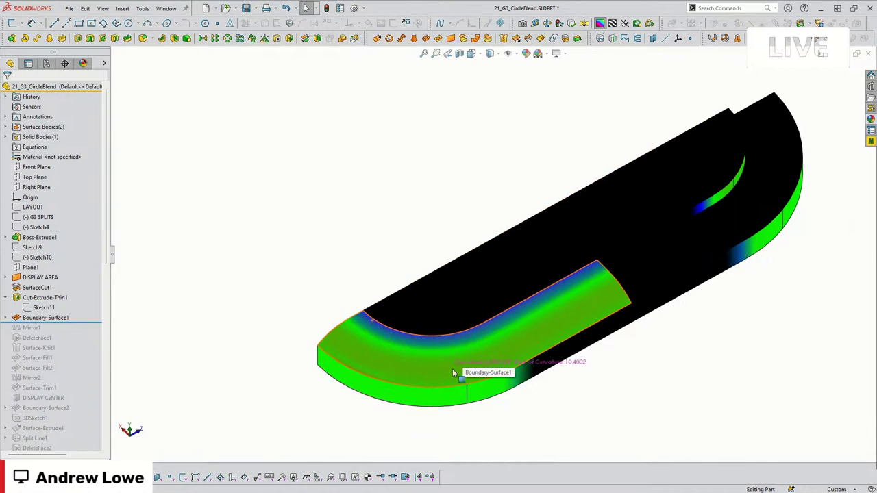
Replace curvature colouring with zebra stripes and view the blend end-on
{"action": "left_click", "coordinate": [599, 24]}
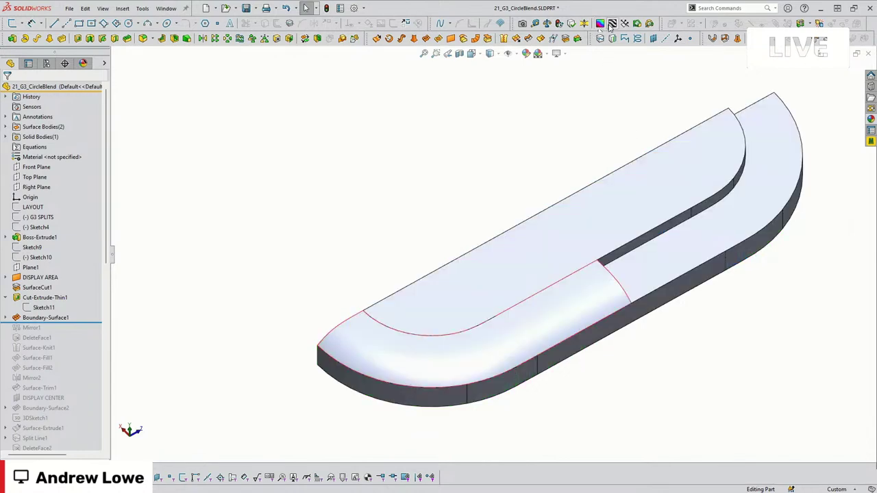
{"action": "left_click", "coordinate": [611, 24]}
{"action": "middle_click_drag", "start_coordinate": [505, 397], "coordinate": [582, 328]}
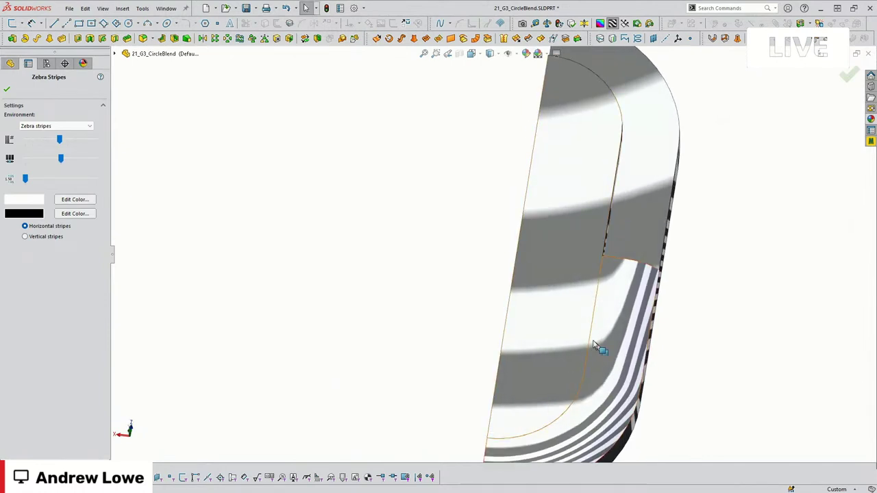
Orbit to check the zebra stripes across the blend, then turn Zebra Stripes off
{"action": "middle_click_drag", "start_coordinate": [581, 373], "coordinate": [570, 401]}
{"action": "left_click", "coordinate": [583, 384]}
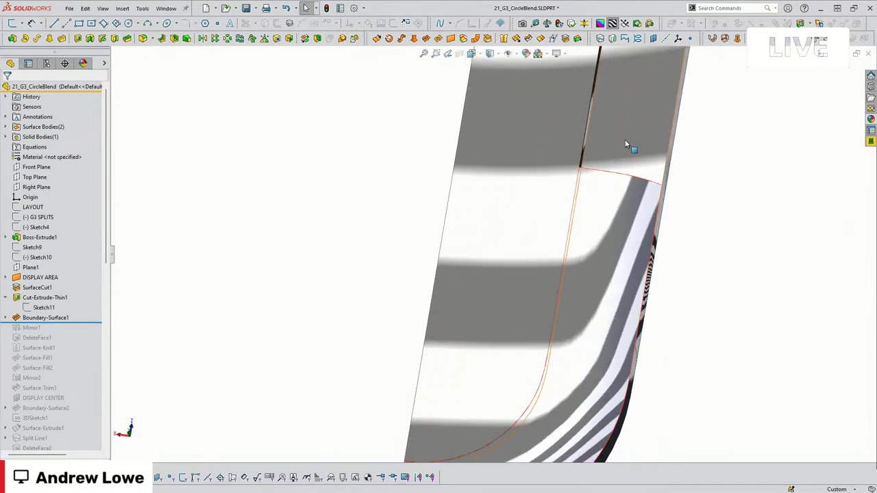
{"action": "left_click", "coordinate": [613, 24]}
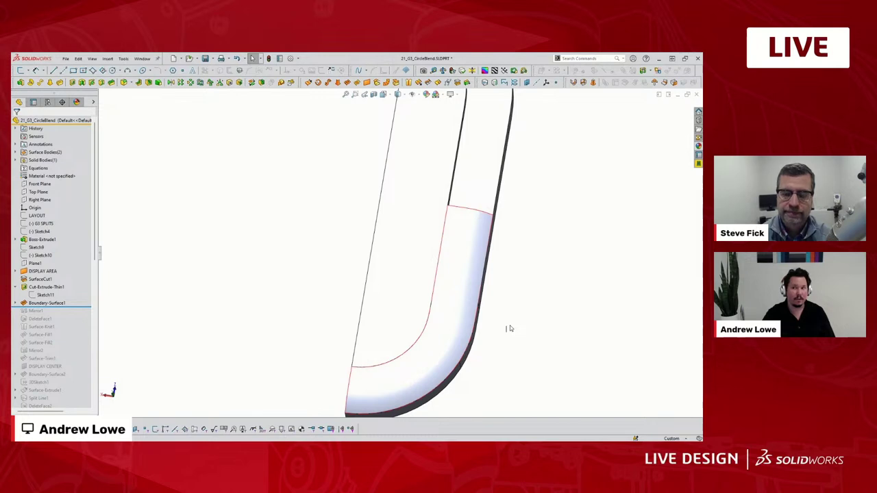
Roll the history forward past Mirror1, DeleteFace1 and Surface-Knit1 to show the full blended top
{"action": "key", "text": "ctrl+7"}
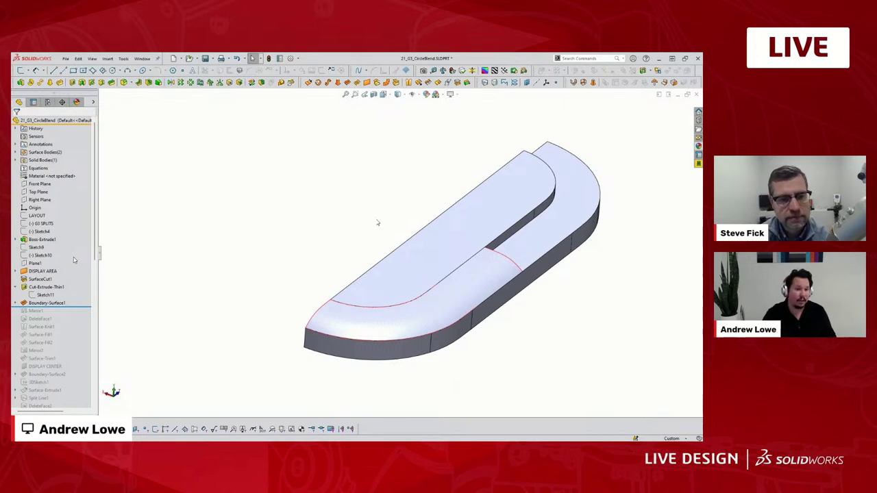
{"action": "scroll", "coordinate": [74, 259], "scroll_direction": "down", "scroll_amount": 2}
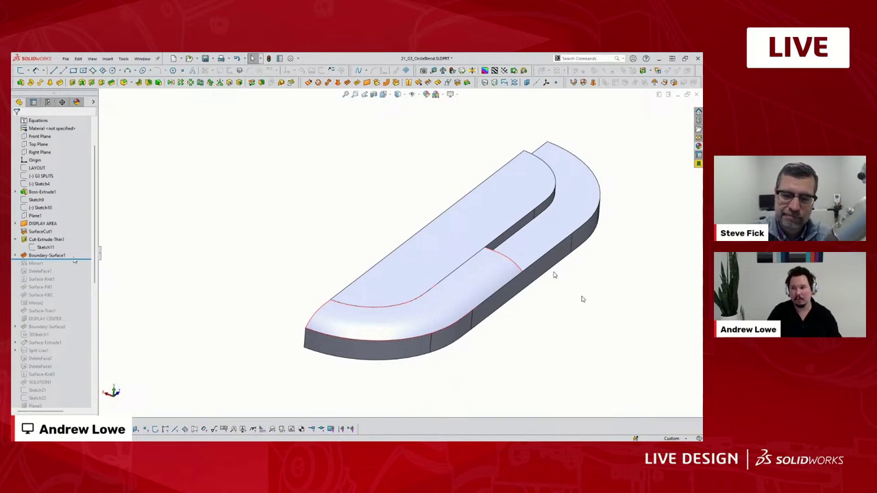
{"action": "key", "text": "ctrl+Left"}
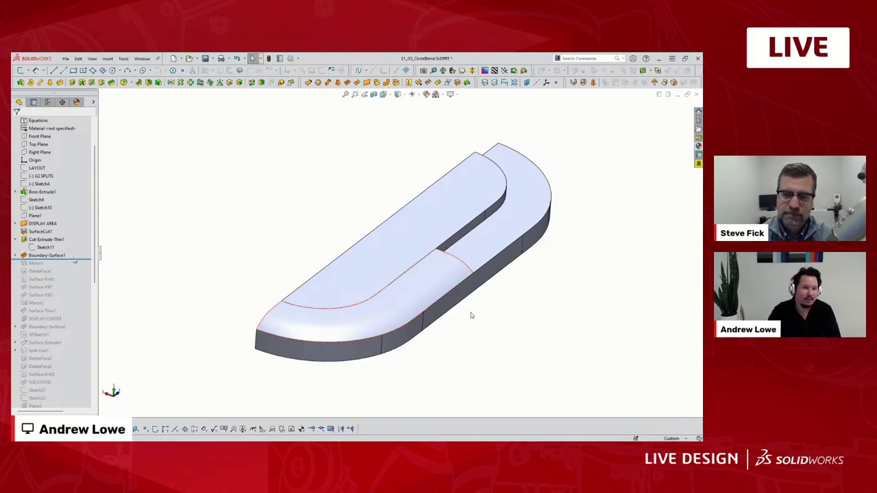
{"action": "left_click_drag", "start_coordinate": [75, 259], "coordinate": [80, 283]}
{"action": "middle_click_drag", "start_coordinate": [294, 203], "coordinate": [513, 287]}
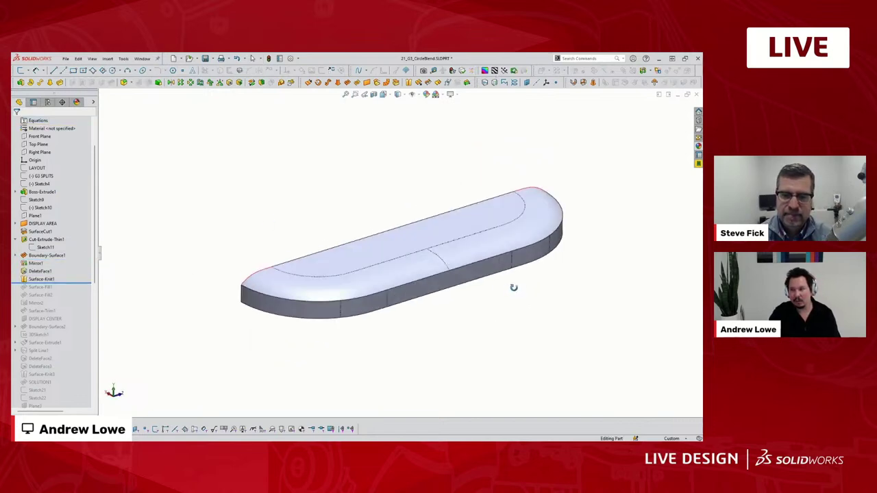
Roll the history forward through Surface-Fill1 and Surface-Fill2
{"action": "scroll", "coordinate": [514, 288], "scroll_direction": "up", "scroll_amount": 2}
{"action": "scroll", "coordinate": [243, 203], "scroll_direction": "down", "scroll_amount": 2}
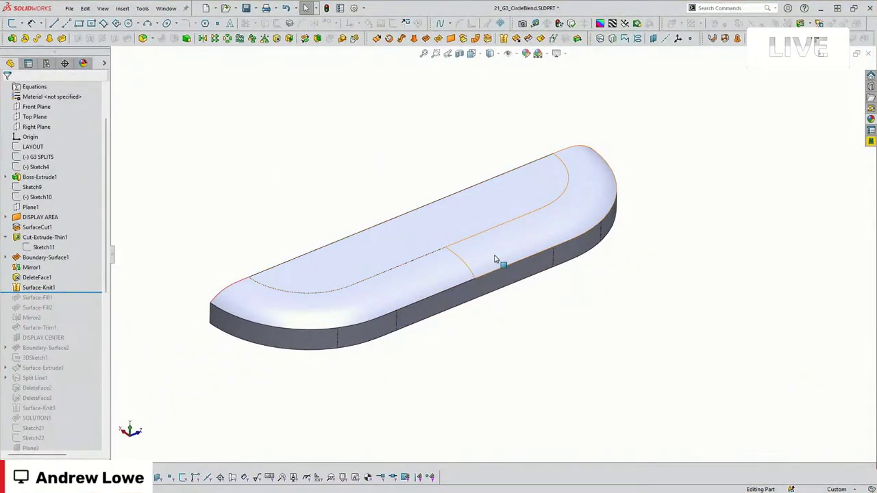
{"action": "scroll", "coordinate": [88, 287], "scroll_direction": "down", "scroll_amount": 1}
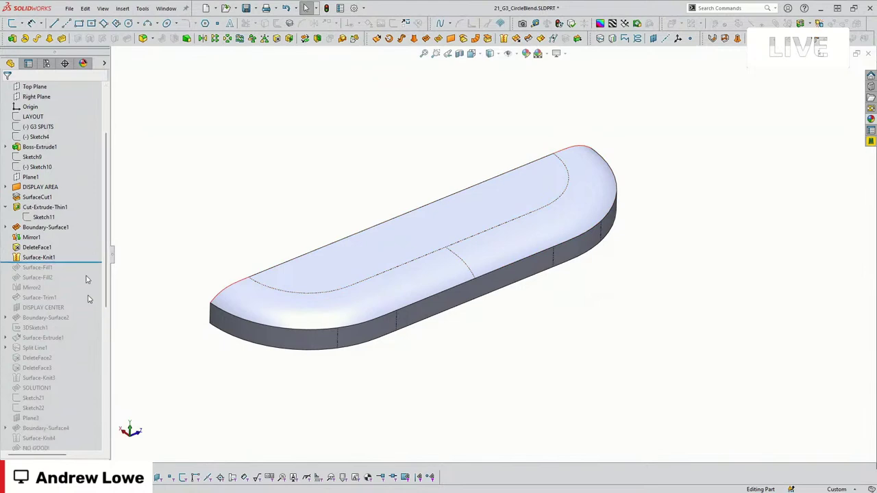
{"action": "left_click_drag", "start_coordinate": [80, 263], "coordinate": [76, 283]}
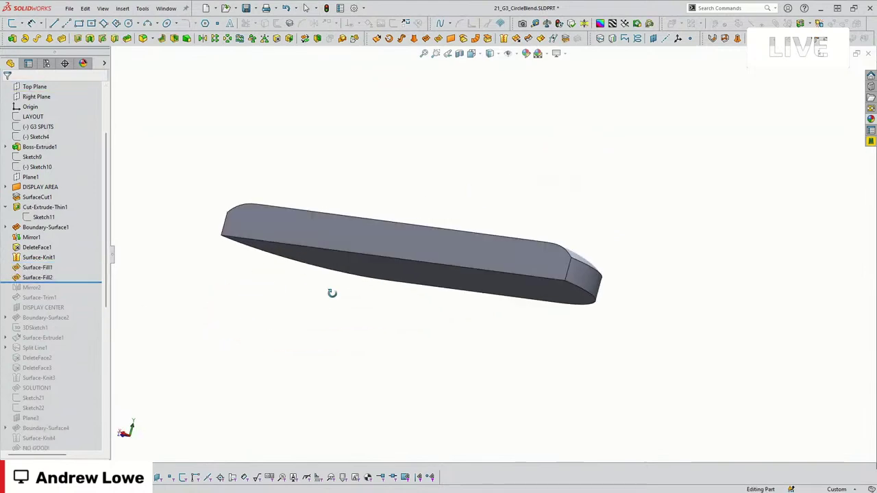
Open Surface-Fill1 to review its settings, then close it
{"action": "left_click", "coordinate": [37, 267]}
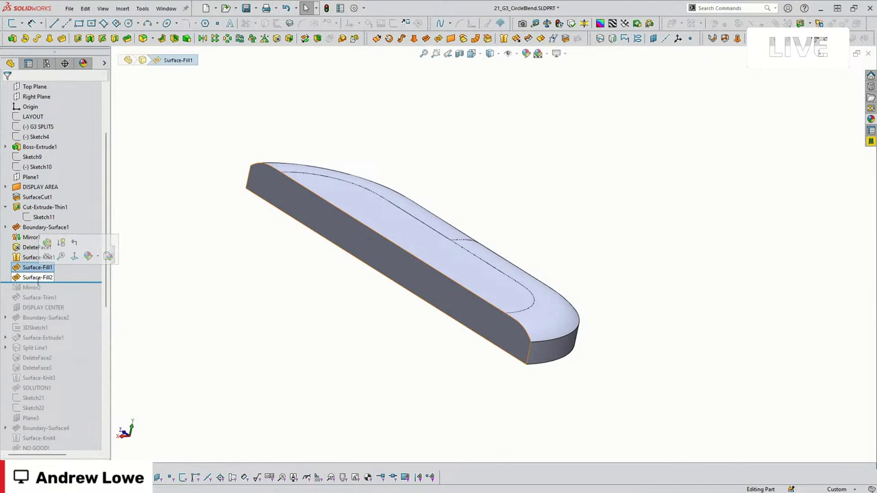
{"action": "left_click", "coordinate": [47, 242]}
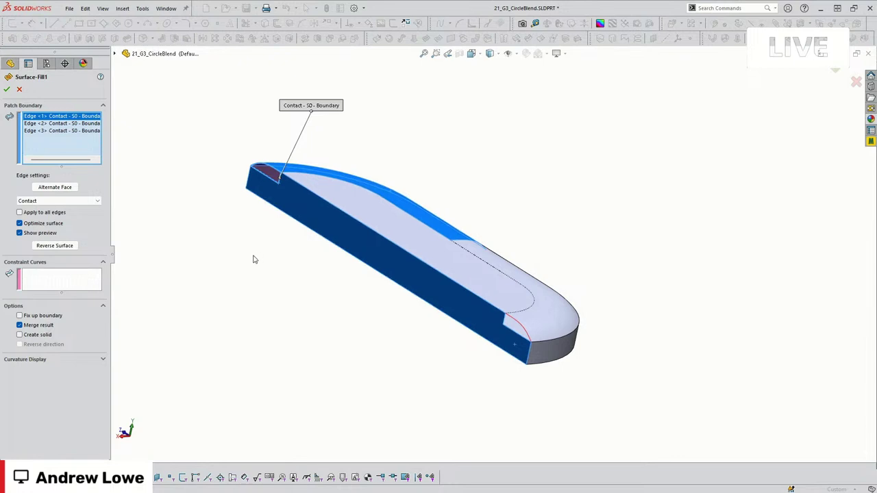
{"action": "scroll", "coordinate": [448, 206], "scroll_direction": "down", "scroll_amount": 2}
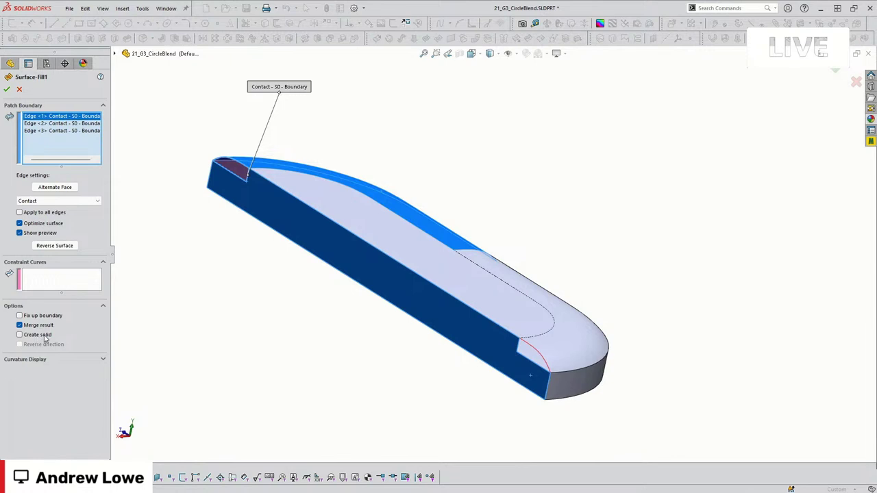
{"action": "key", "text": "Return"}
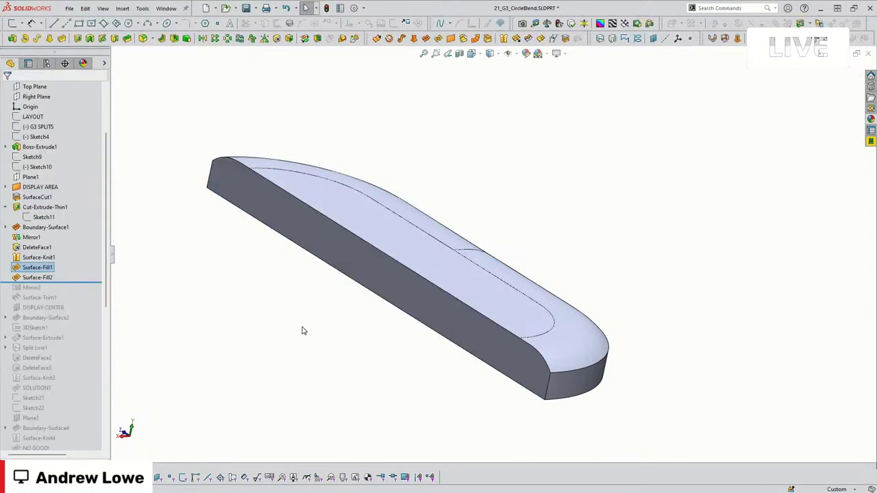
Roll forward past Mirror2 to add the mirrored lower half
{"action": "middle_click_drag", "start_coordinate": [302, 331], "coordinate": [237, 350]}
{"action": "left_click_drag", "start_coordinate": [75, 283], "coordinate": [74, 293]}
{"action": "middle_click_drag", "start_coordinate": [411, 356], "coordinate": [347, 383]}
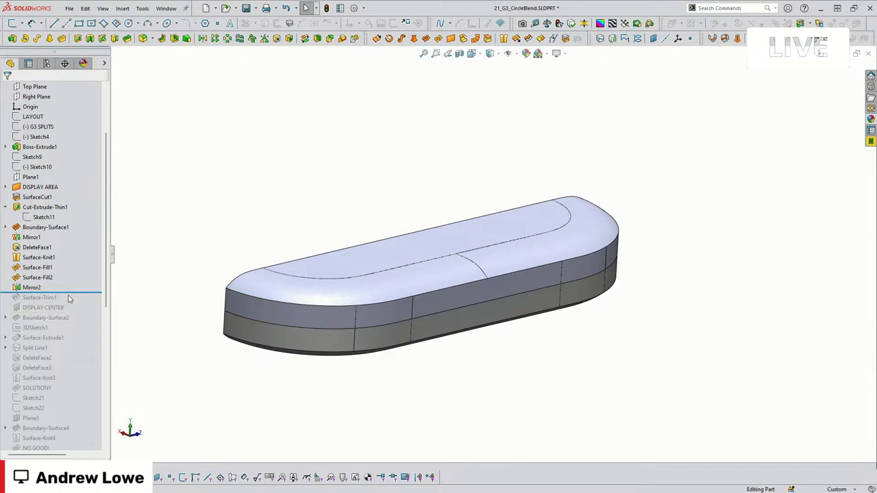
Roll forward past Surface-Trim1 and DISPLAY CENTER, locating Surface-Trim1 under Surface Bodies
{"action": "left_click_drag", "start_coordinate": [67, 299], "coordinate": [71, 314]}
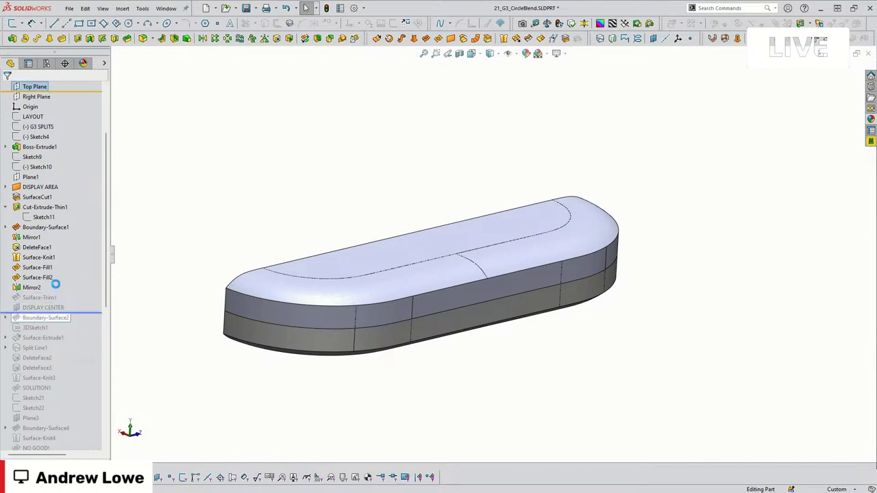
{"action": "left_click", "coordinate": [7, 137]}
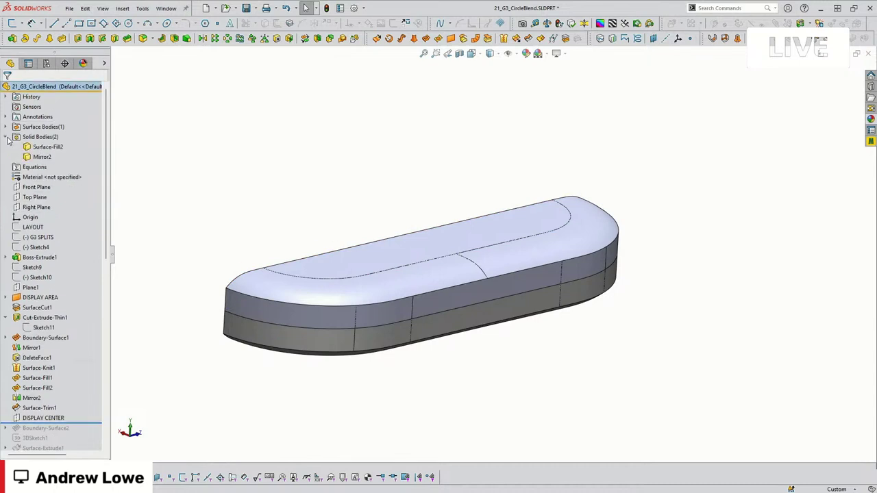
{"action": "left_click", "coordinate": [7, 126]}
{"action": "left_click", "coordinate": [30, 135]}
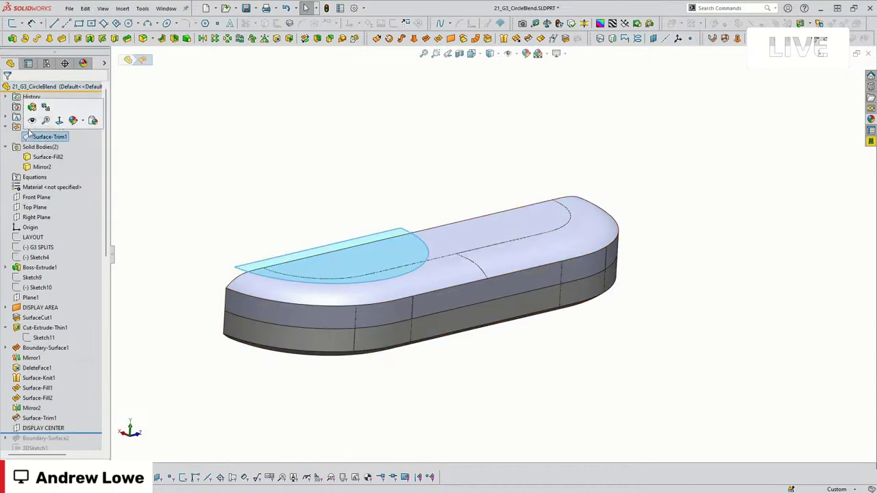
{"action": "left_click", "coordinate": [246, 147]}
Orbit along the part's length and pick out the half-disc display surface
{"action": "middle_click_drag", "start_coordinate": [289, 250], "coordinate": [251, 239]}
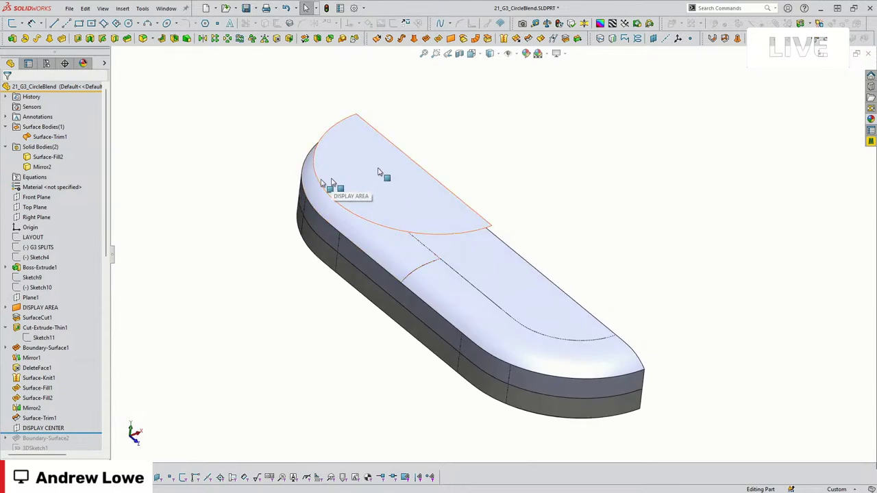
{"action": "middle_click_drag", "start_coordinate": [247, 213], "coordinate": [241, 214]}
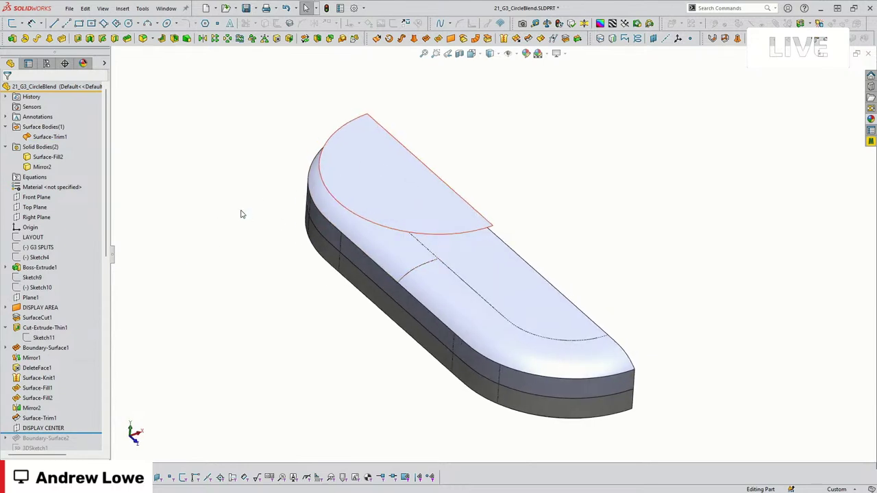
{"action": "left_click", "coordinate": [365, 191]}
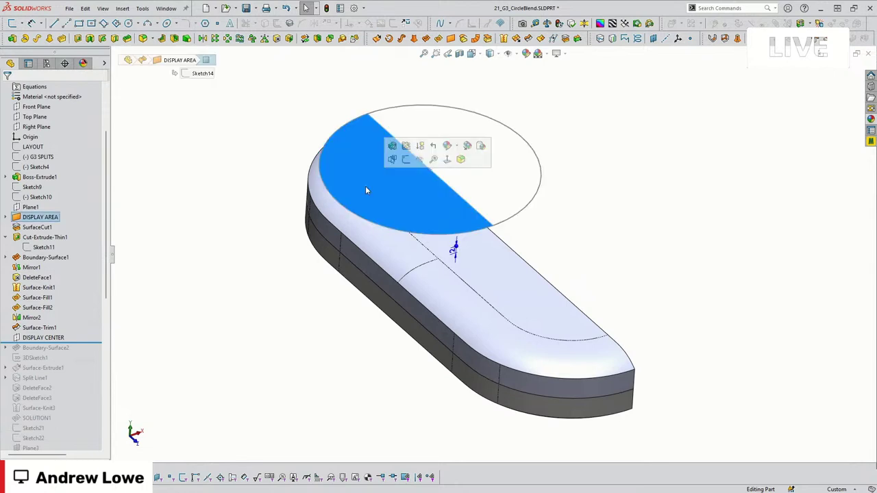
{"action": "left_click", "coordinate": [139, 212]}
Expand the DISPLAY AREA folder and select Sketch14 to see its circle
{"action": "left_click", "coordinate": [41, 217]}
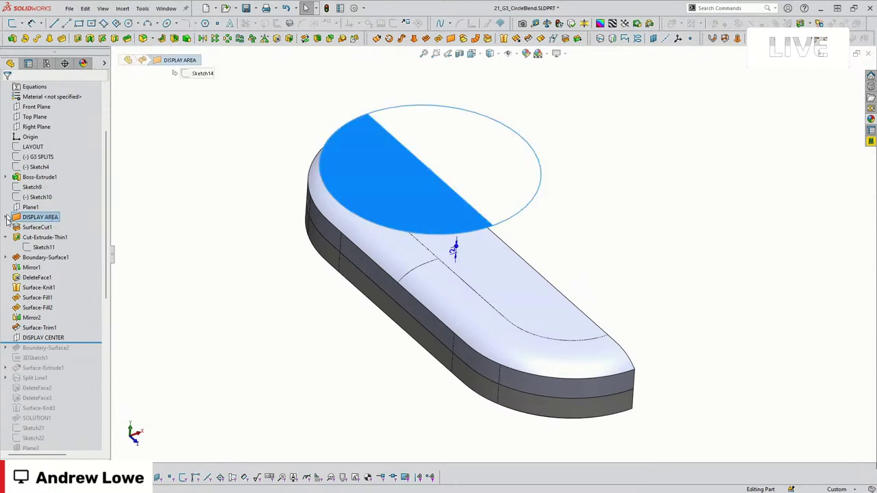
{"action": "double_click", "coordinate": [42, 218]}
{"action": "left_click", "coordinate": [44, 228]}
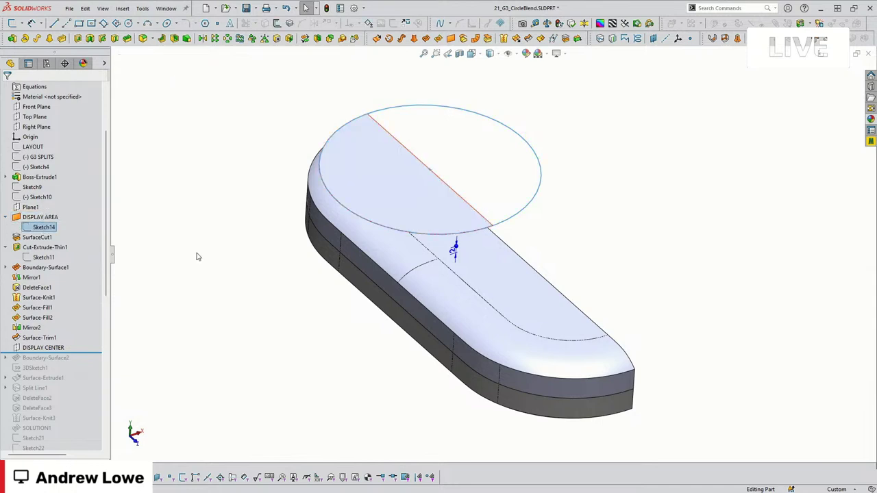
{"action": "left_click", "coordinate": [659, 215]}
{"action": "scroll", "coordinate": [660, 215], "scroll_direction": "down", "scroll_amount": 2}
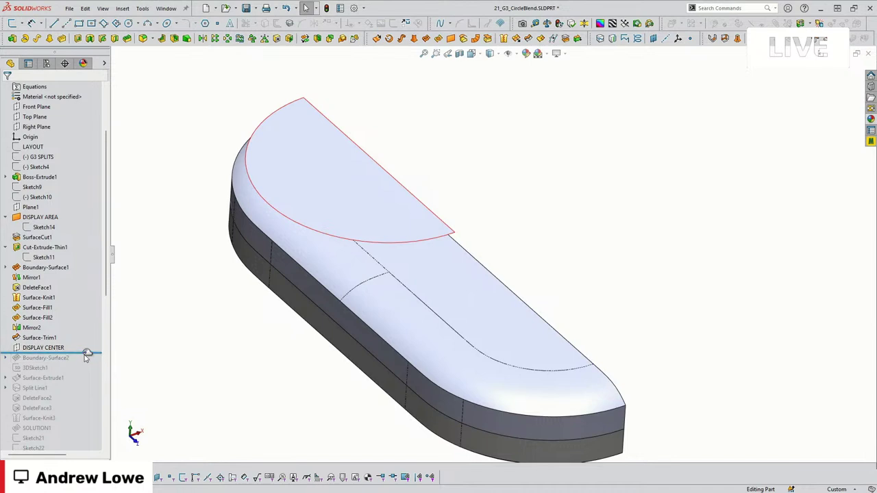
Roll forward past Boundary-Surface2 and open its Sketch15 for editing
{"action": "left_click_drag", "start_coordinate": [87, 353], "coordinate": [89, 364]}
{"action": "middle_click_drag", "start_coordinate": [225, 364], "coordinate": [270, 340]}
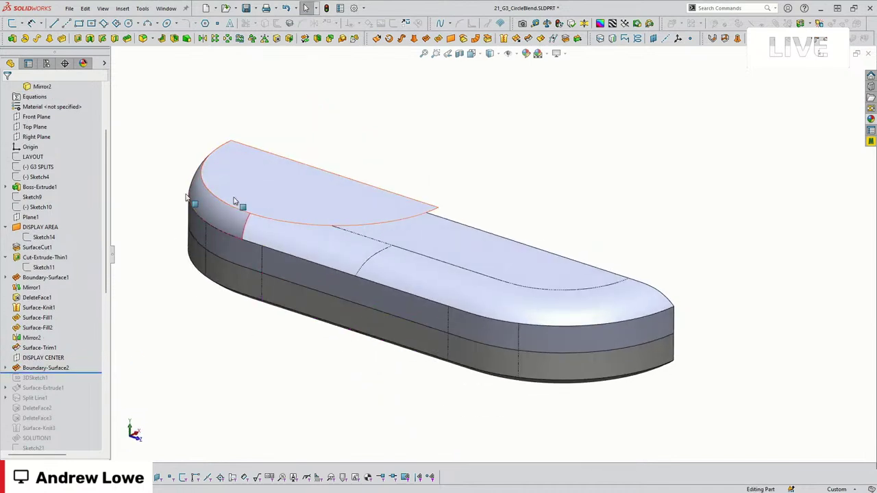
{"action": "key", "text": "f"}
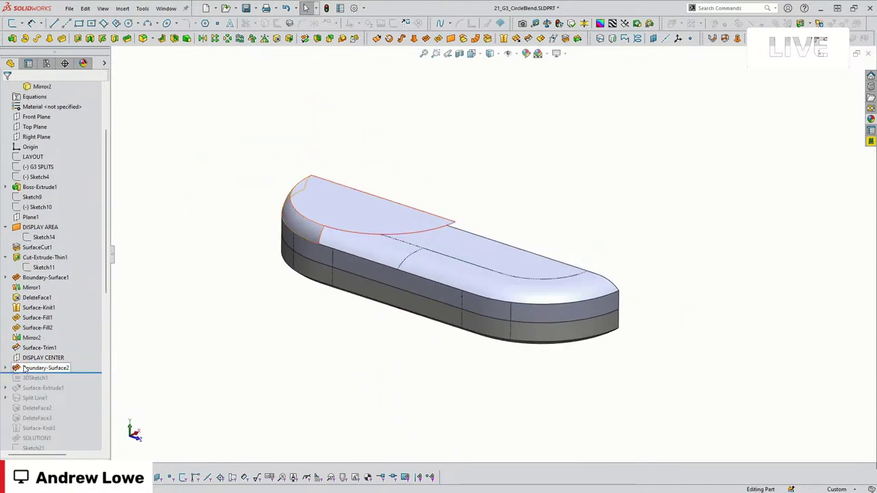
{"action": "left_click", "coordinate": [5, 368]}
{"action": "left_click", "coordinate": [43, 378]}
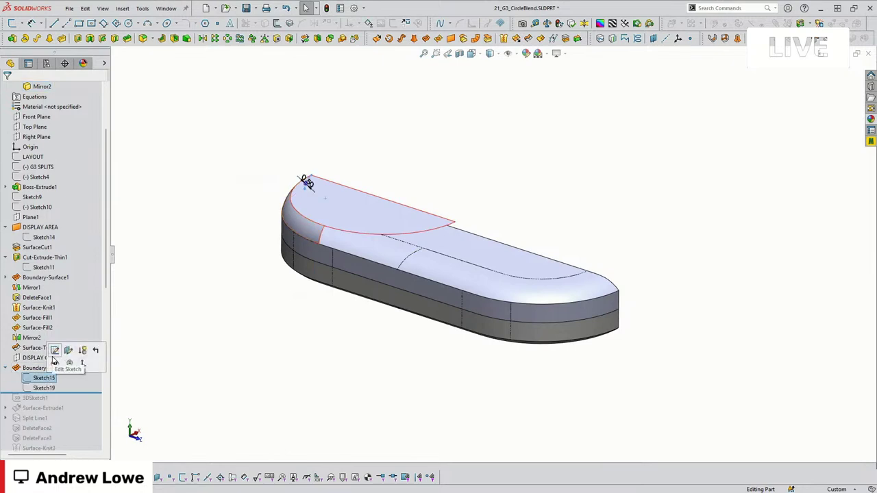
{"action": "left_click", "coordinate": [59, 348]}
View Sketch15 Normal To and move the 0.50 dimension clear of the edge
{"action": "key", "text": "space"}
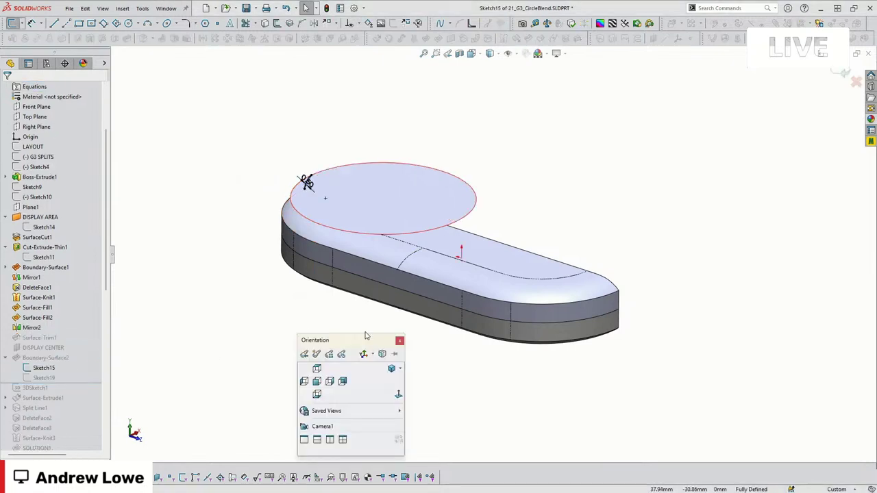
{"action": "left_click", "coordinate": [397, 392]}
{"action": "key", "text": "ctrl+8"}
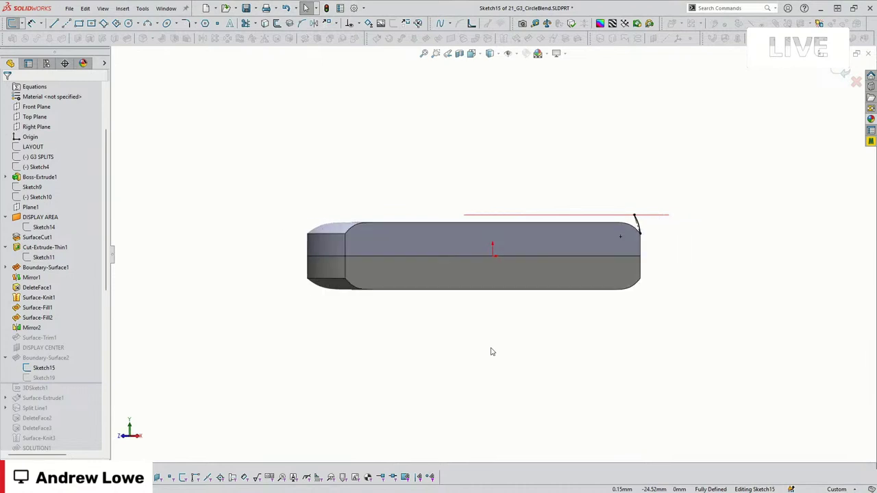
{"action": "scroll", "coordinate": [430, 254], "scroll_direction": "down", "scroll_amount": 2}
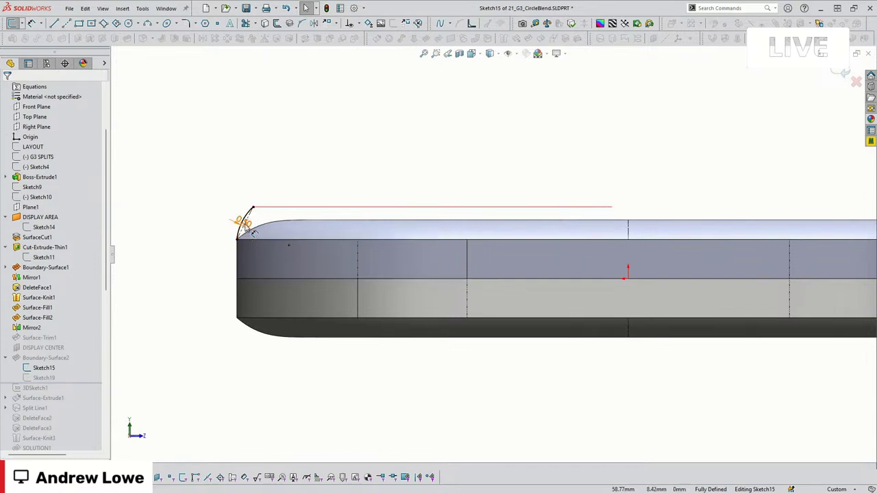
{"action": "scroll", "coordinate": [288, 241], "scroll_direction": "down", "scroll_amount": 1}
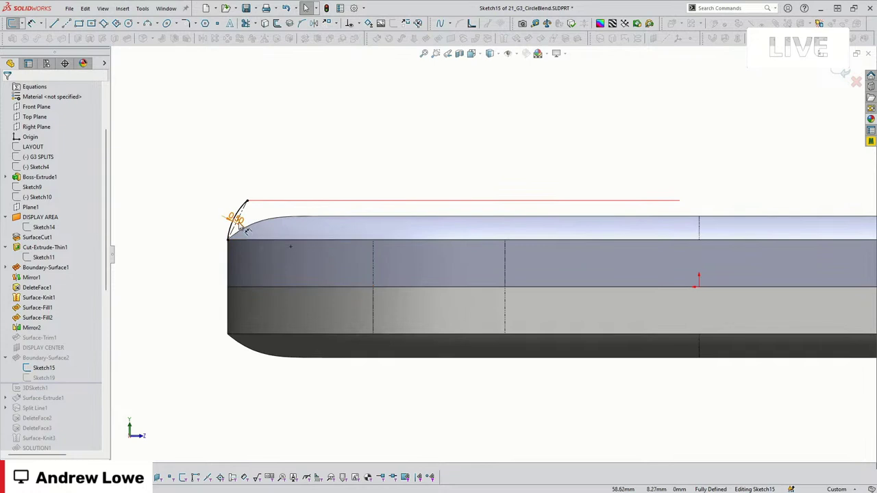
{"action": "left_click_drag", "start_coordinate": [246, 231], "coordinate": [230, 215]}
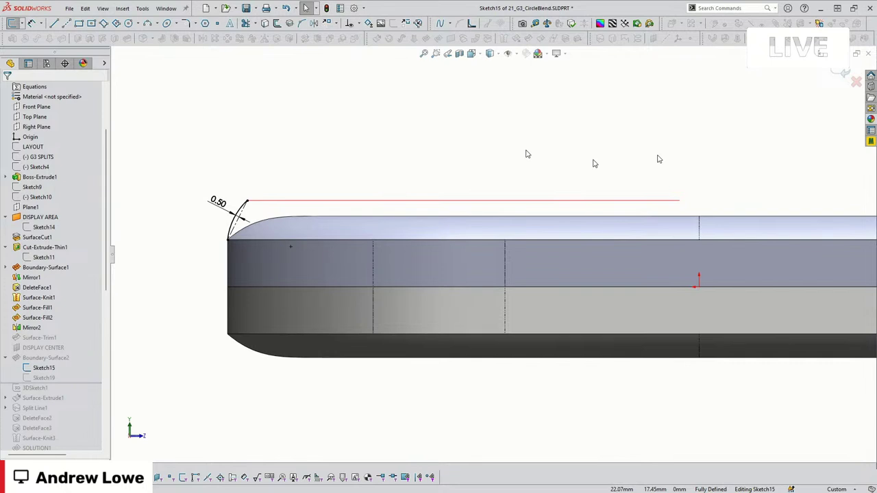
Zoom out and exit Sketch15
{"action": "key", "text": "z"}
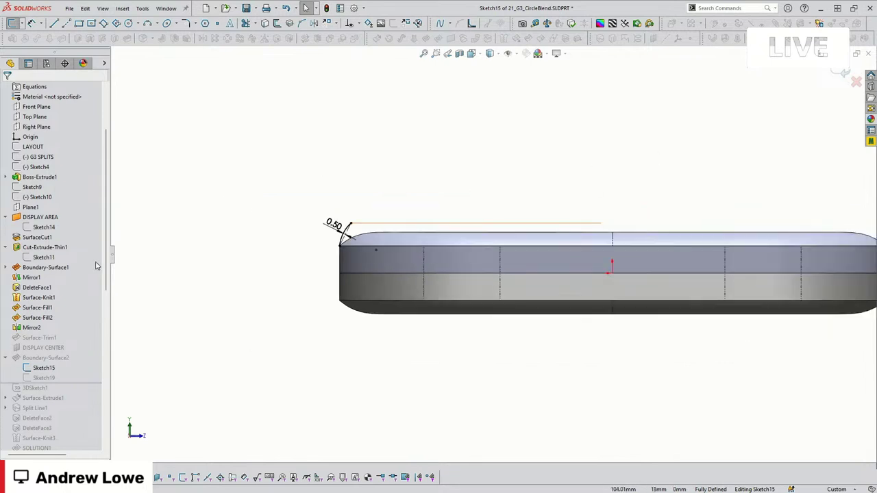
{"action": "scroll", "coordinate": [73, 262], "scroll_direction": "down", "scroll_amount": 2}
{"action": "left_click", "coordinate": [844, 73]}
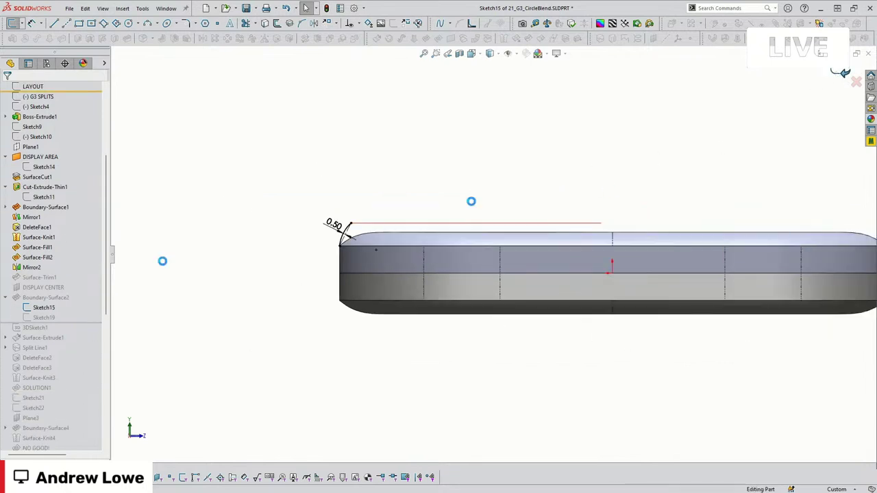
Review Boundary-Surface2's connectors in Edit Feature, close it, and orbit to the other end
{"action": "left_click", "coordinate": [438, 267]}
{"action": "left_click", "coordinate": [463, 233]}
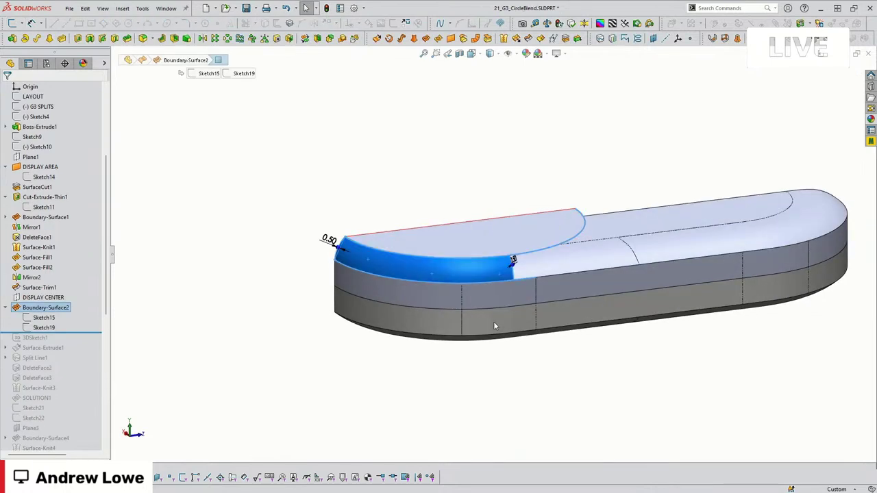
{"action": "scroll", "coordinate": [524, 283], "scroll_direction": "down", "scroll_amount": 1}
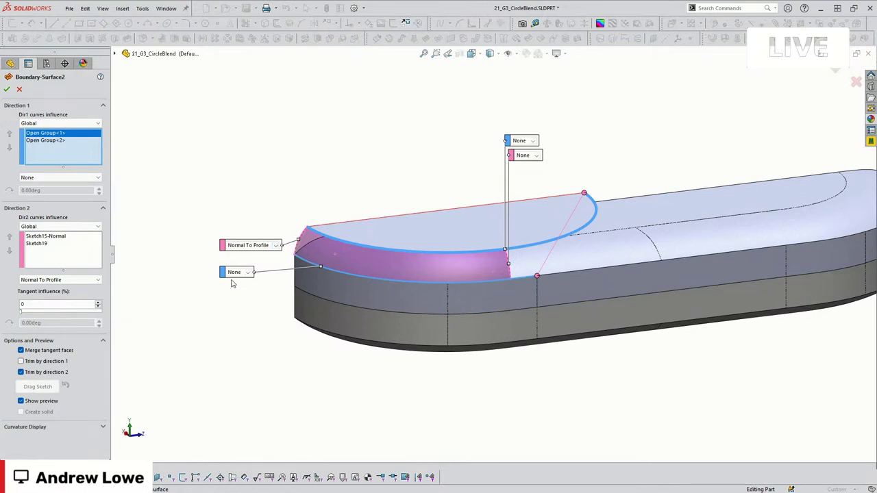
{"action": "left_click", "coordinate": [7, 89]}
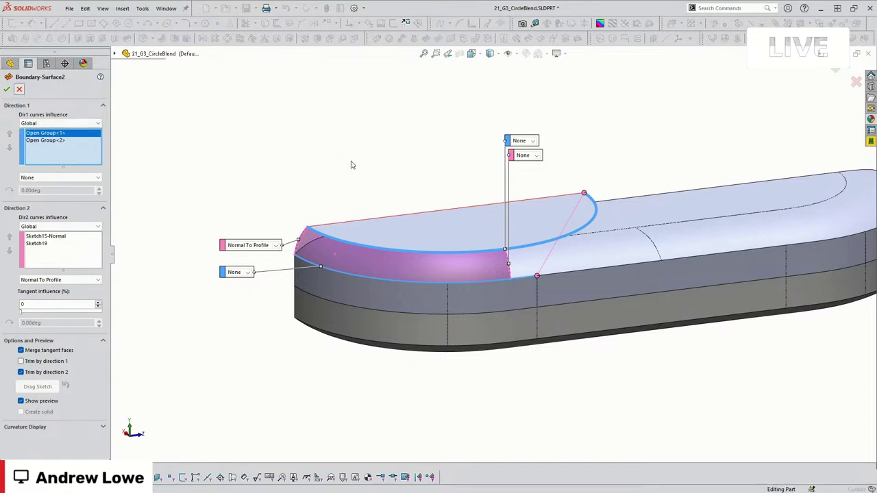
{"action": "middle_click_drag", "start_coordinate": [415, 363], "coordinate": [486, 405]}
{"action": "scroll", "coordinate": [712, 216], "scroll_direction": "down", "scroll_amount": 3}
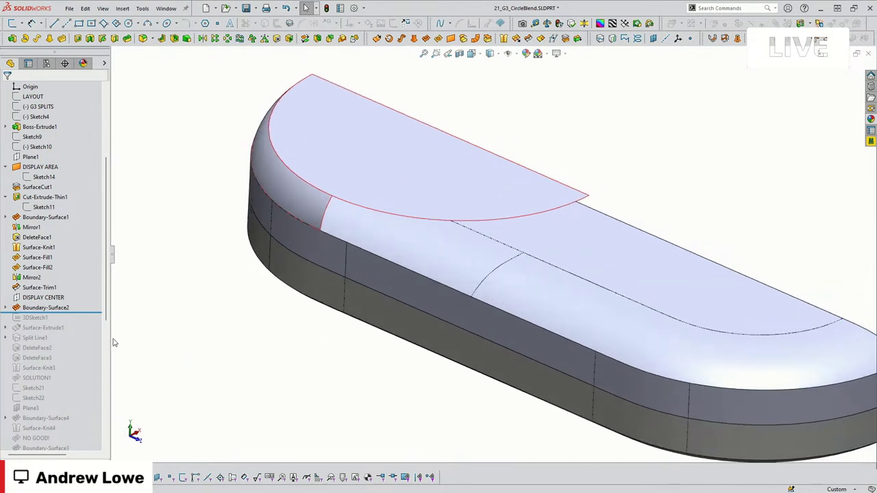
Roll the model forward to just after Split Line1 and orbit to see it whole
{"action": "left_click_drag", "start_coordinate": [79, 312], "coordinate": [91, 349]}
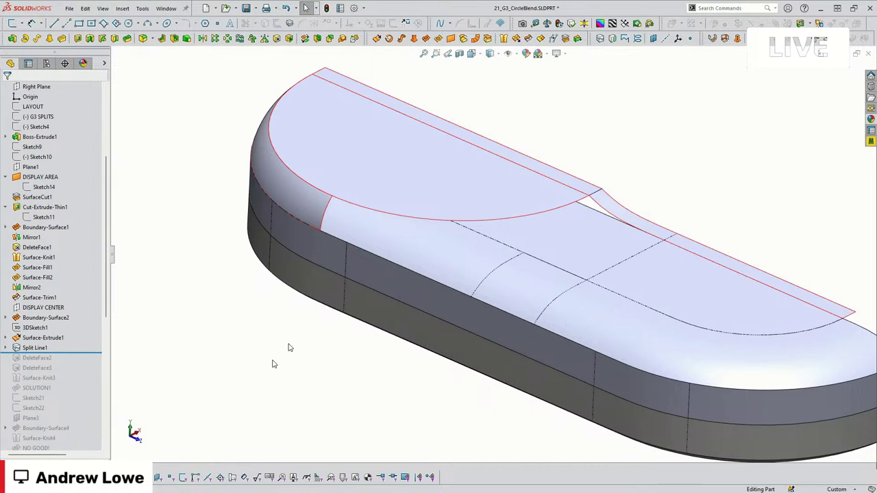
{"action": "middle_click_drag", "start_coordinate": [289, 347], "coordinate": [499, 403]}
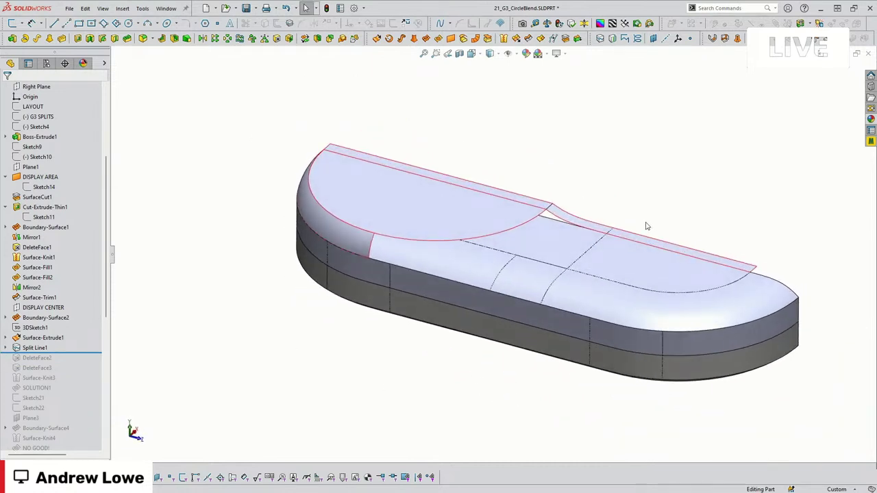
{"action": "middle_click_drag", "start_coordinate": [651, 297], "coordinate": [648, 304]}
Select the top-face edges, including the corner edge, to inspect them, then deselect
{"action": "left_click", "coordinate": [641, 299]}
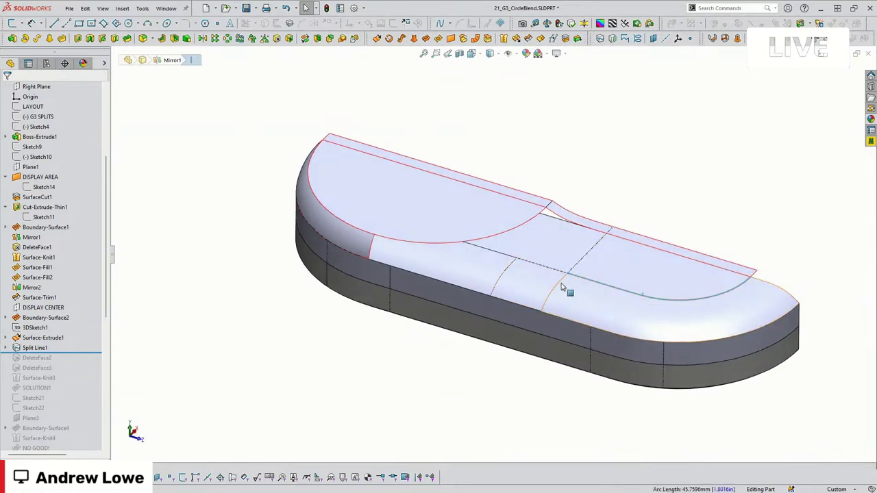
{"action": "left_click", "coordinate": [583, 324], "text": "ctrl"}
{"action": "left_click", "coordinate": [627, 339], "text": "ctrl"}
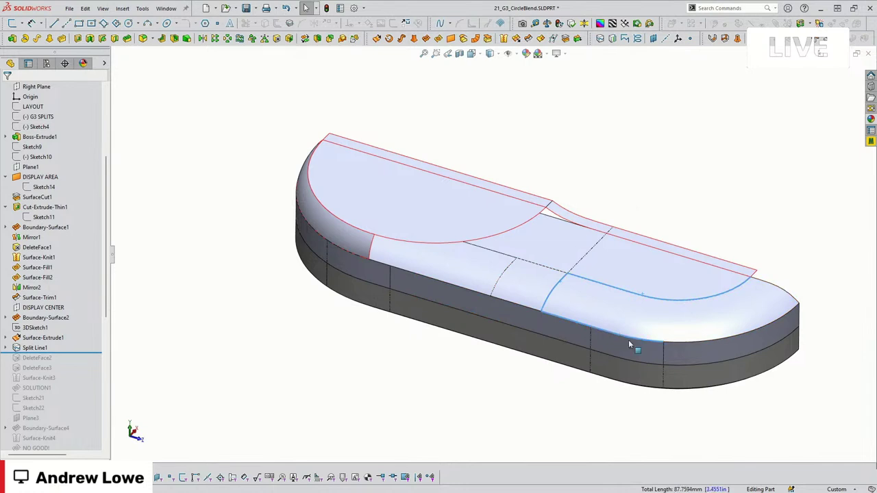
{"action": "left_click", "coordinate": [678, 341], "text": "ctrl"}
{"action": "left_click", "coordinate": [772, 289], "text": "ctrl"}
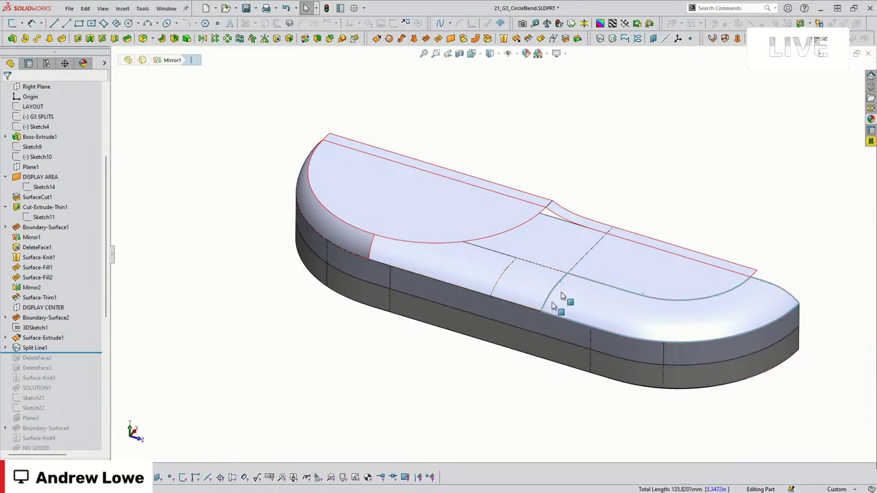
{"action": "left_click", "coordinate": [759, 272]}
Fit the view and roll forward past DeleteFace3, opening the top gap
{"action": "key", "text": "f"}
{"action": "scroll", "coordinate": [538, 231], "scroll_direction": "down", "scroll_amount": 4}
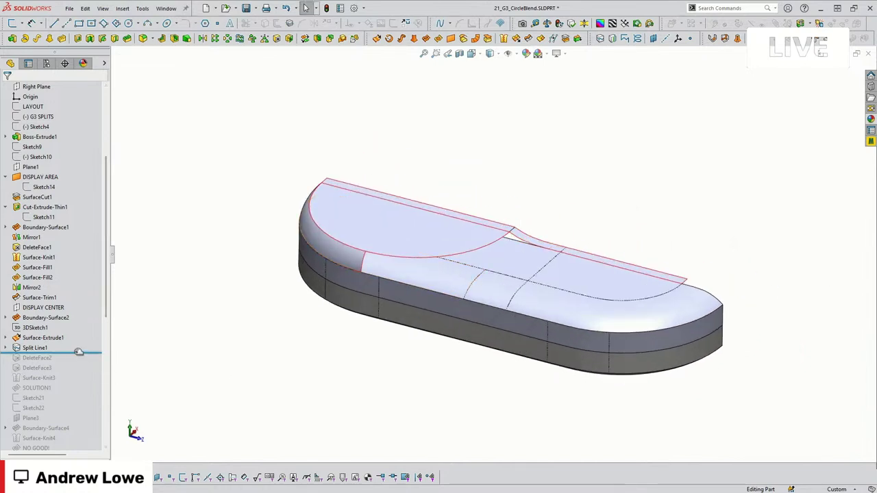
{"action": "left_click_drag", "start_coordinate": [76, 352], "coordinate": [71, 373]}
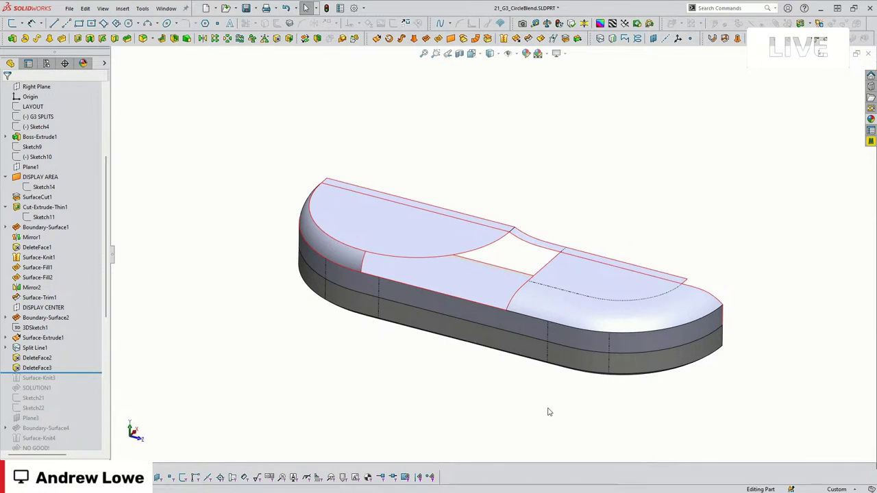
{"action": "scroll", "coordinate": [600, 324], "scroll_direction": "down", "scroll_amount": 2}
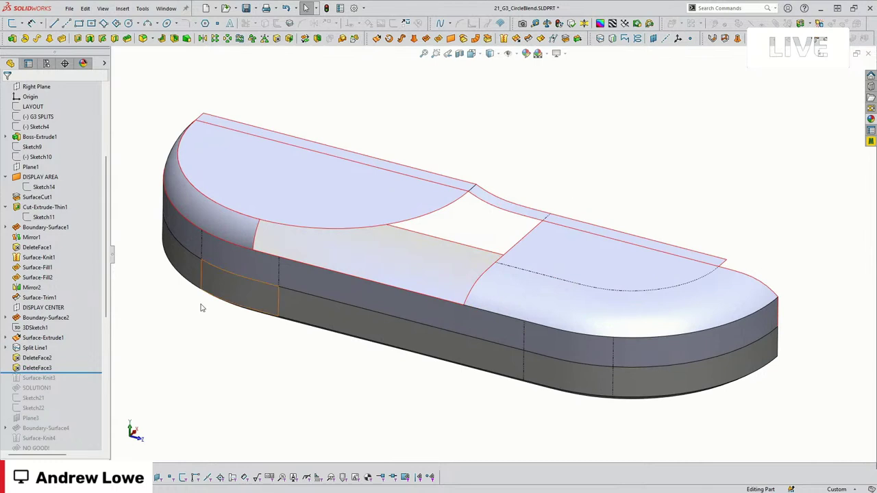
{"action": "left_click", "coordinate": [256, 236]}
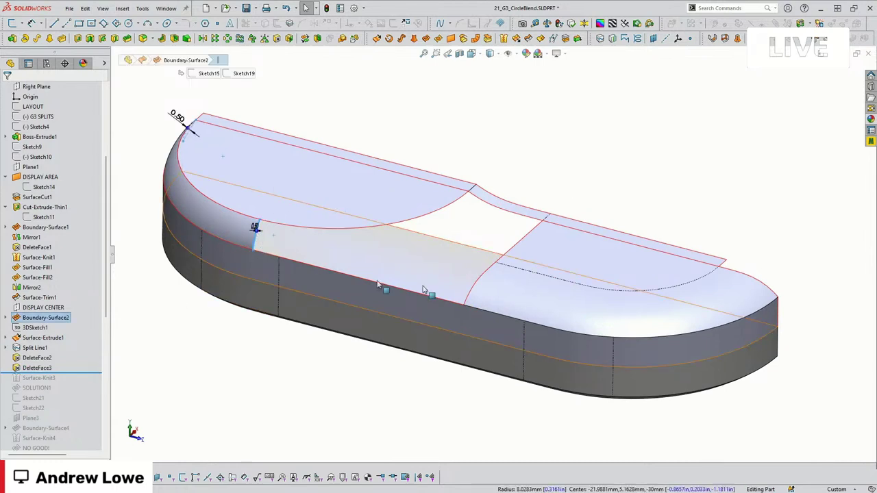
{"action": "left_click", "coordinate": [514, 218]}
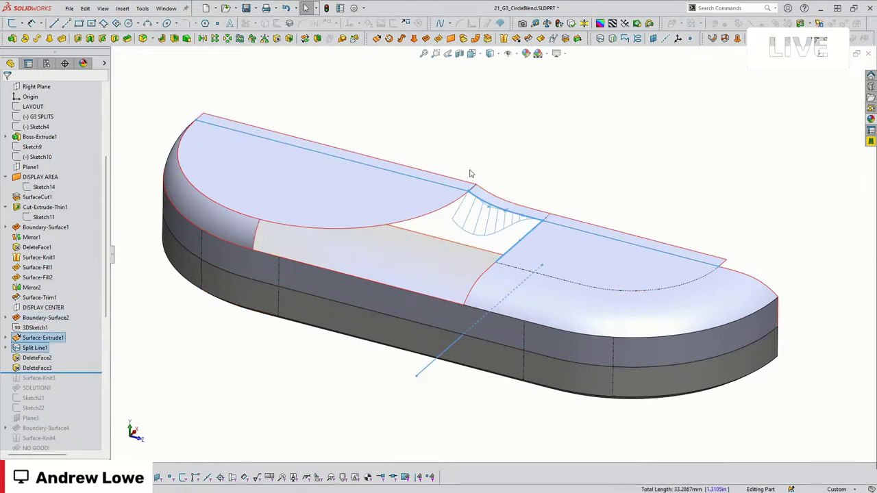
{"action": "left_click", "coordinate": [505, 153]}
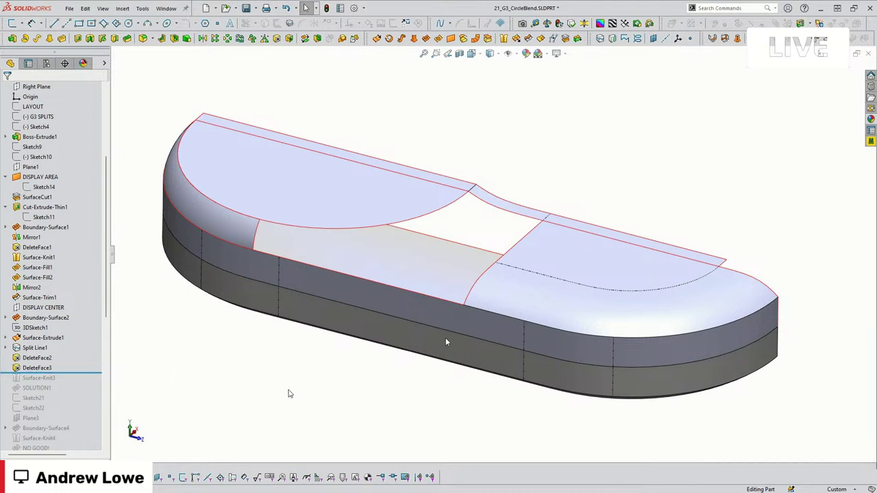
{"action": "left_click", "coordinate": [474, 197]}
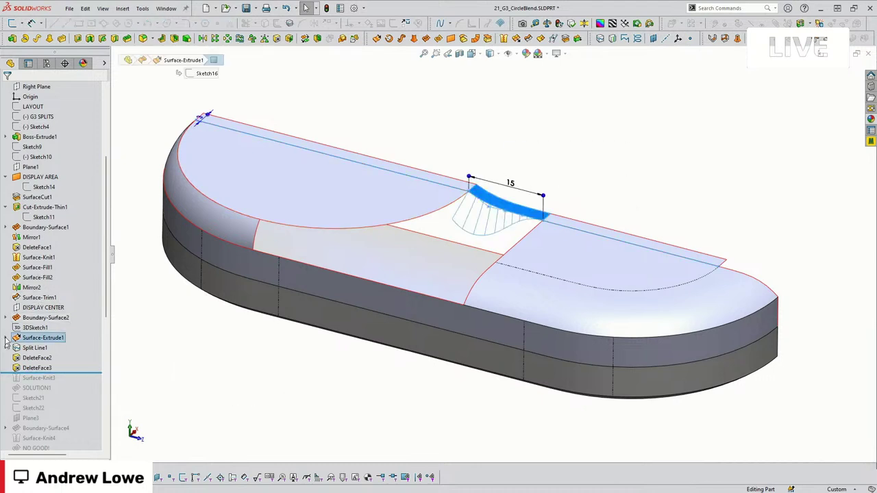
Open the Sketch16 neck sketch for editing, then exit it unchanged
{"action": "left_click", "coordinate": [42, 337]}
{"action": "left_click", "coordinate": [52, 327]}
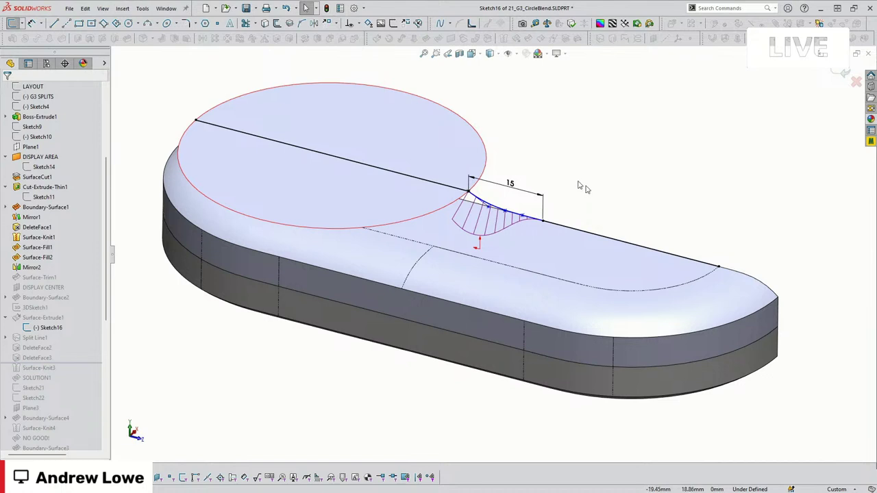
{"action": "scroll", "coordinate": [580, 186], "scroll_direction": "down", "scroll_amount": 1}
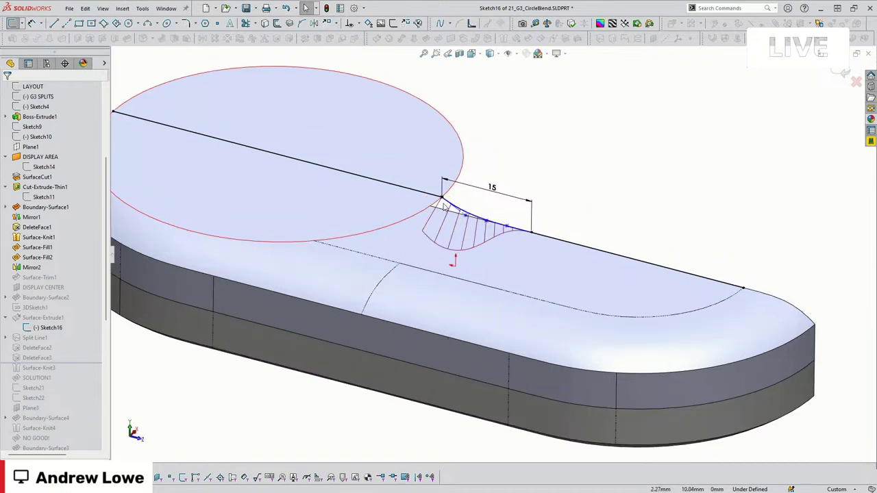
{"action": "left_click", "coordinate": [843, 72]}
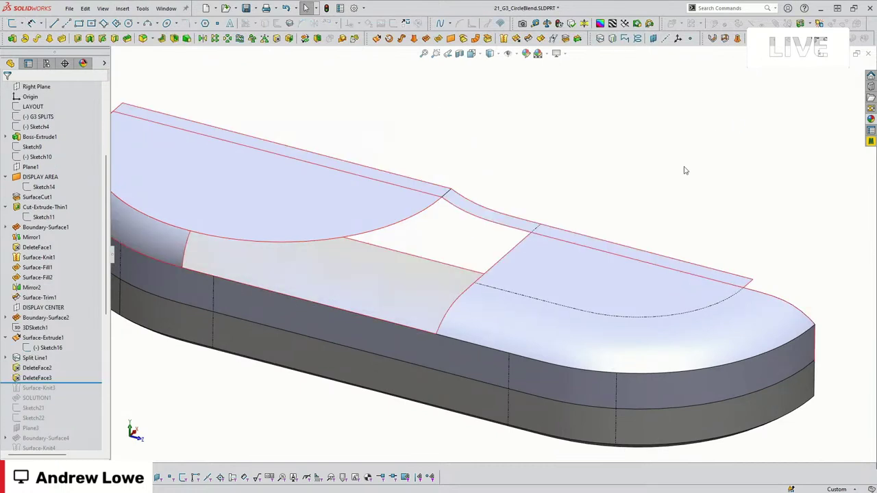
Check the Sketch16 spline's curvature comb, then orbit to the whole part and deselect
{"action": "left_click", "coordinate": [490, 226]}
{"action": "key", "text": "Escape"}
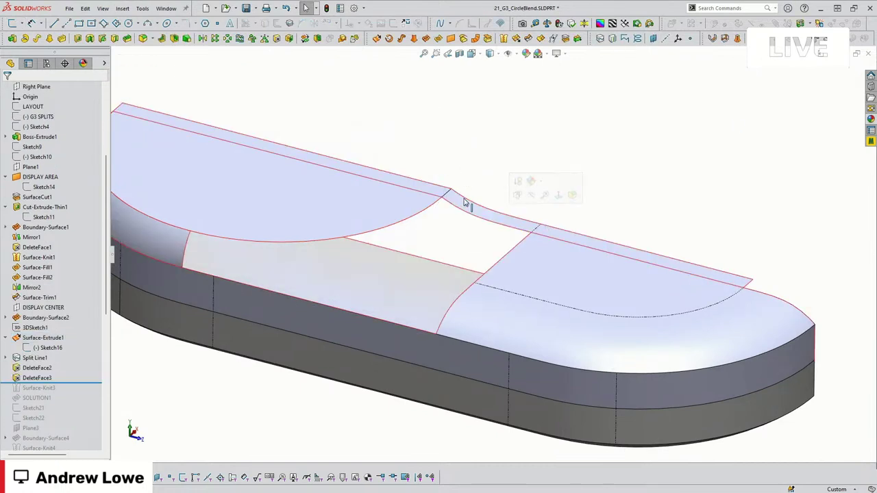
{"action": "left_click", "coordinate": [461, 206]}
{"action": "key", "text": "Escape"}
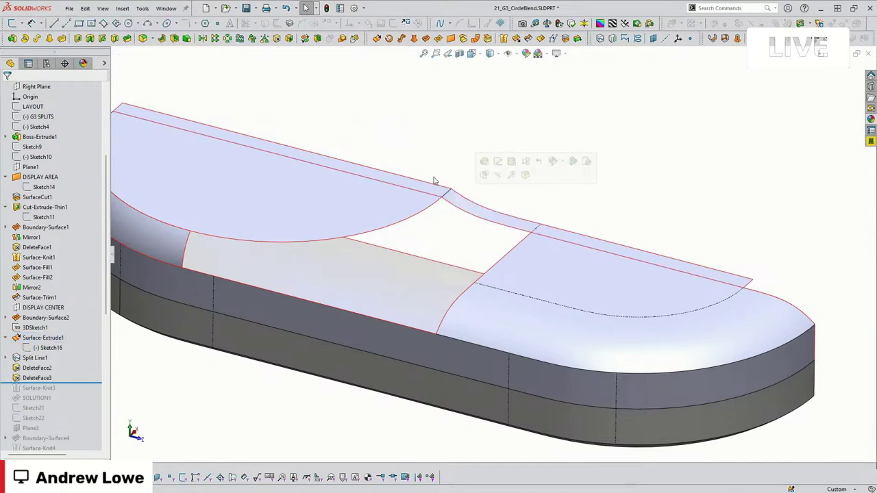
{"action": "left_click", "coordinate": [457, 212]}
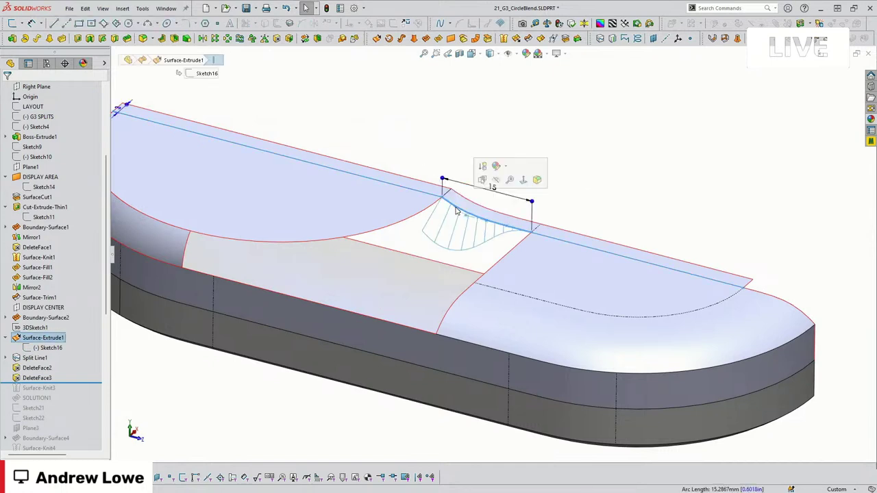
{"action": "key", "text": "Escape"}
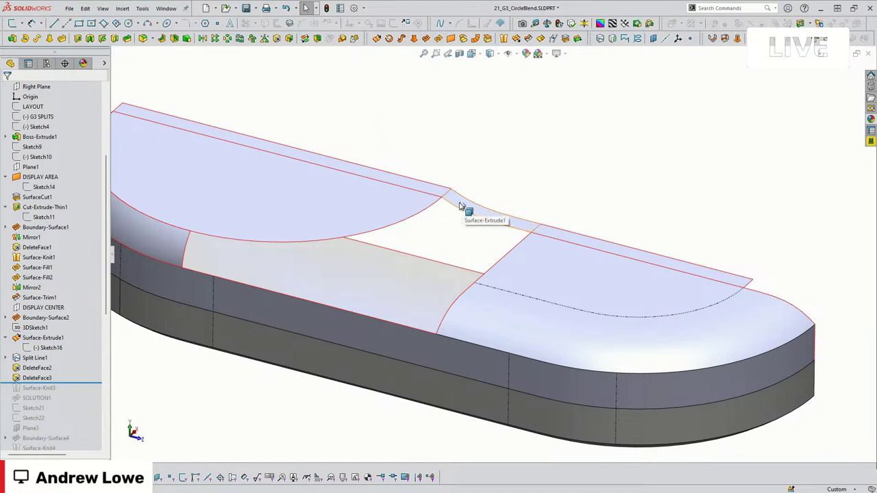
{"action": "left_click", "coordinate": [458, 209]}
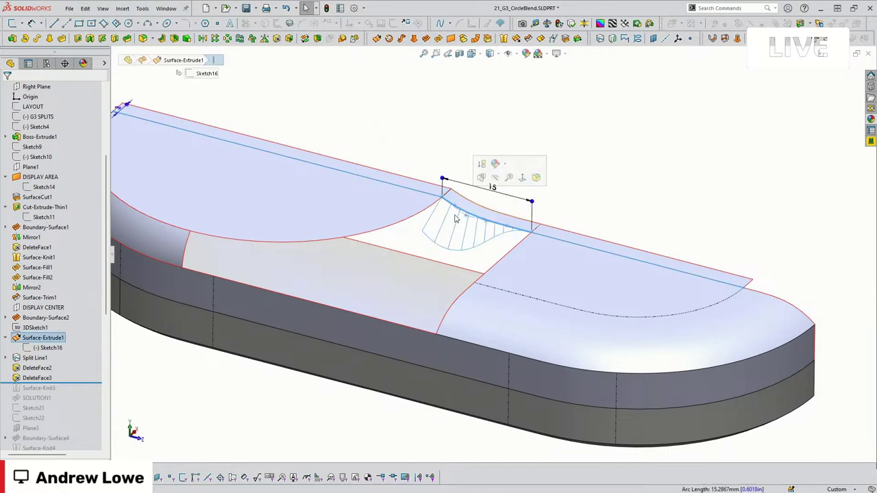
{"action": "middle_click_drag", "start_coordinate": [370, 226], "coordinate": [358, 176]}
{"action": "left_click", "coordinate": [359, 176]}
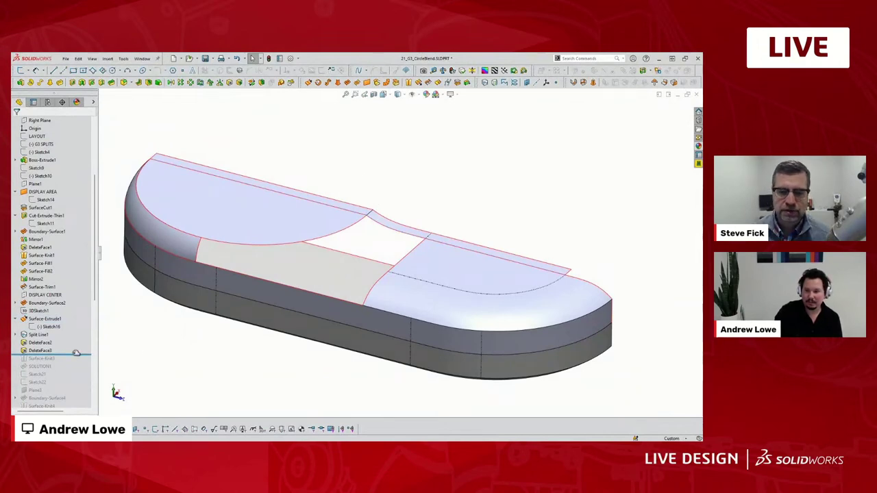
Roll forward below Surface-Knit3 and review its settings without changes
{"action": "left_click_drag", "start_coordinate": [76, 353], "coordinate": [74, 360]}
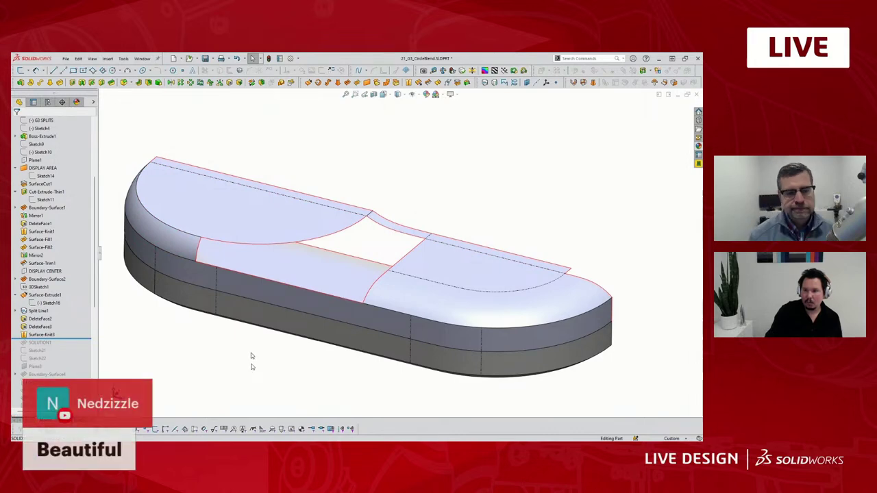
{"action": "left_click", "coordinate": [41, 334]}
{"action": "left_click", "coordinate": [60, 314]}
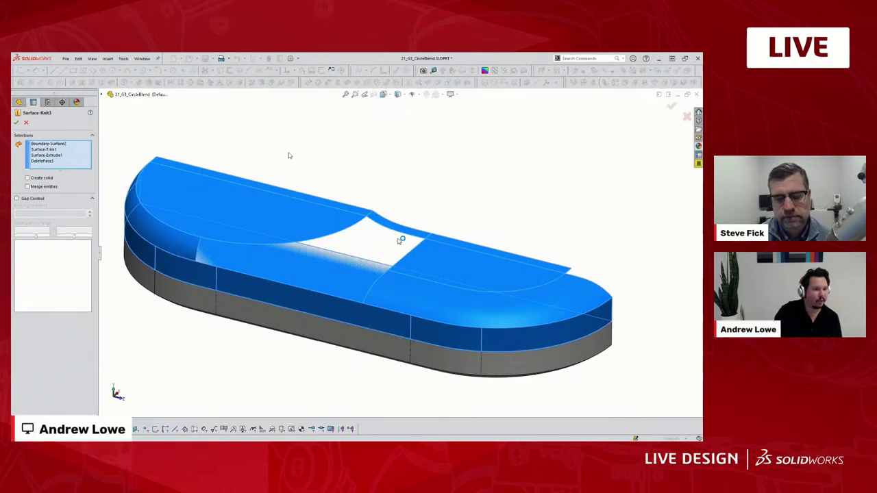
{"action": "left_click", "coordinate": [26, 123]}
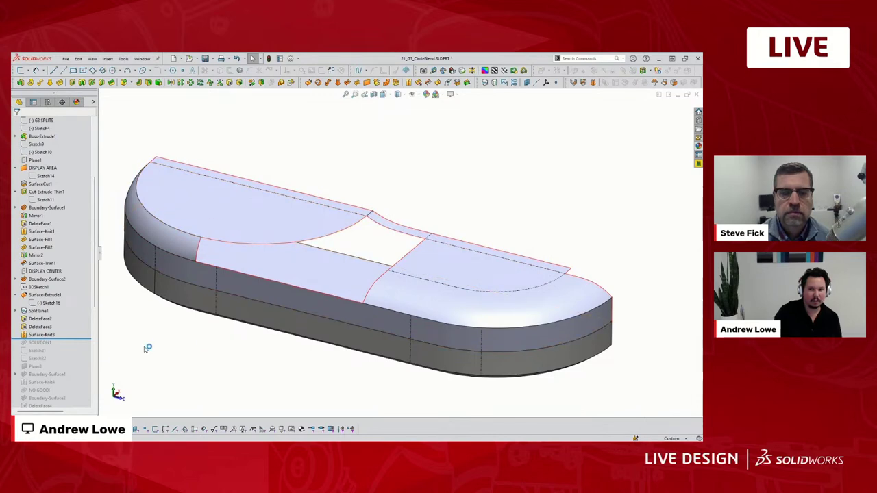
Roll forward below SOLUTION1 and open the patch with Edit Feature
{"action": "left_click_drag", "start_coordinate": [69, 342], "coordinate": [40, 350]}
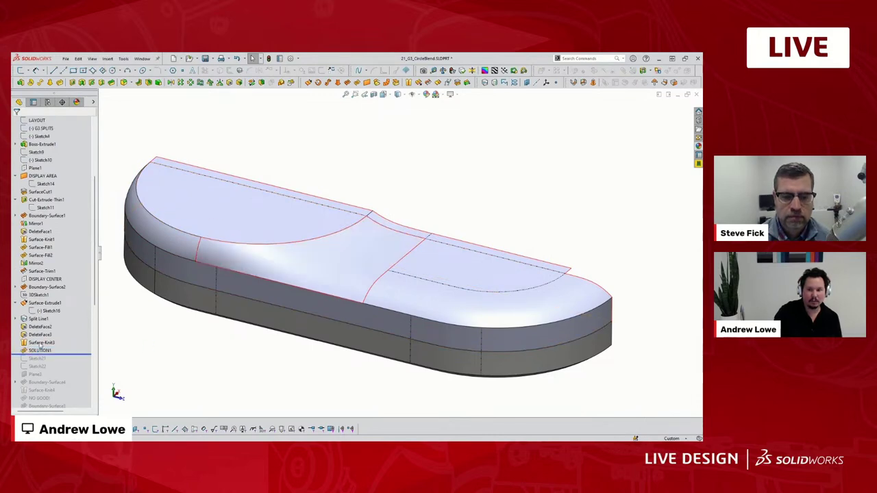
{"action": "left_click", "coordinate": [40, 351]}
{"action": "left_click", "coordinate": [41, 336]}
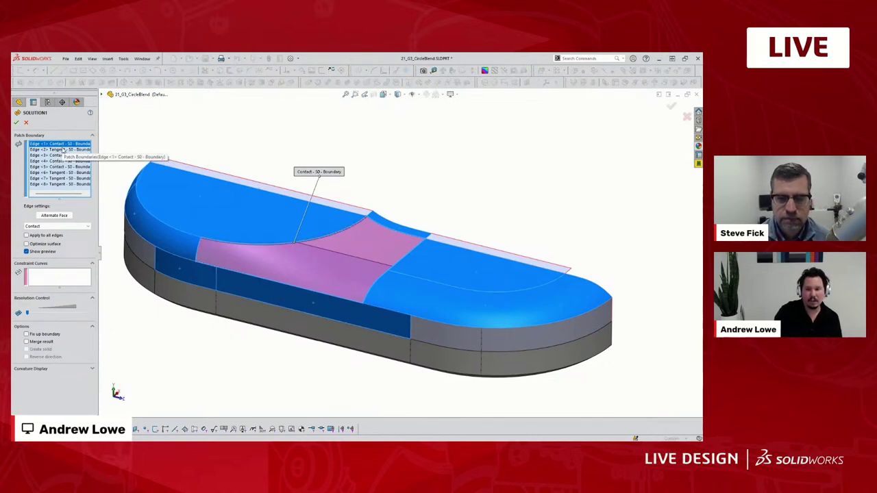
Review Patch Boundary Edges 2–7 and their Tangent/Contact conditions, then accept SOLUTION1
{"action": "left_click", "coordinate": [63, 150]}
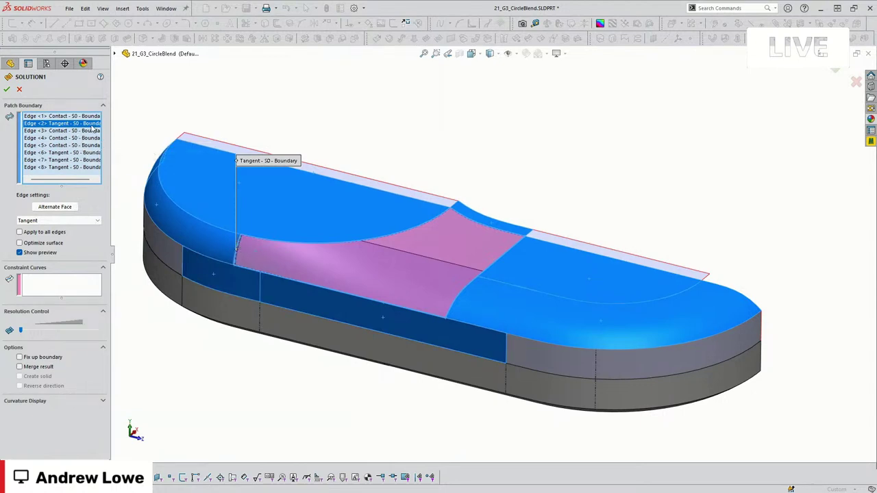
{"action": "left_click", "coordinate": [89, 131]}
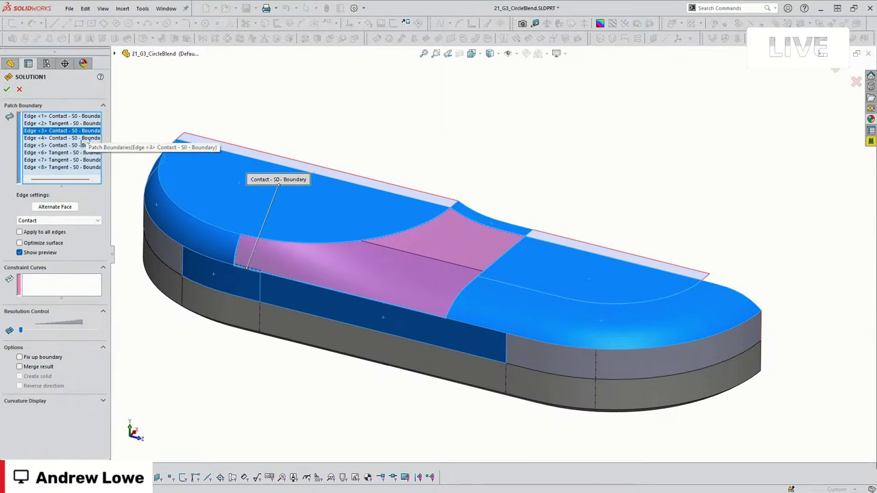
{"action": "left_click", "coordinate": [82, 140], "text": "ctrl"}
{"action": "left_click", "coordinate": [79, 146], "text": "ctrl"}
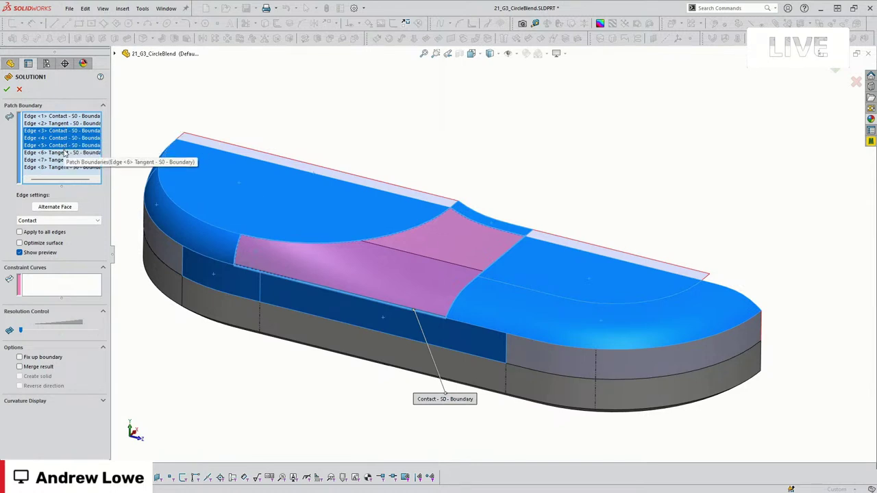
{"action": "left_click", "coordinate": [65, 153]}
{"action": "left_click", "coordinate": [61, 160], "text": "ctrl"}
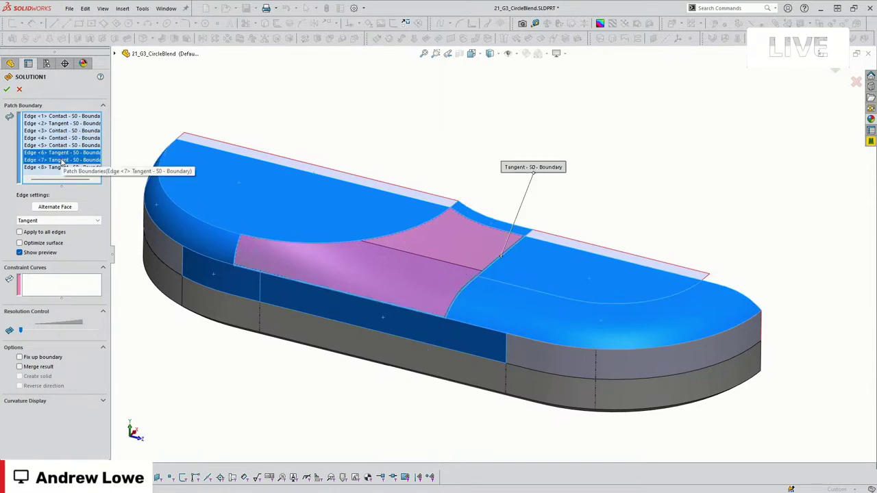
{"action": "key", "text": "Return"}
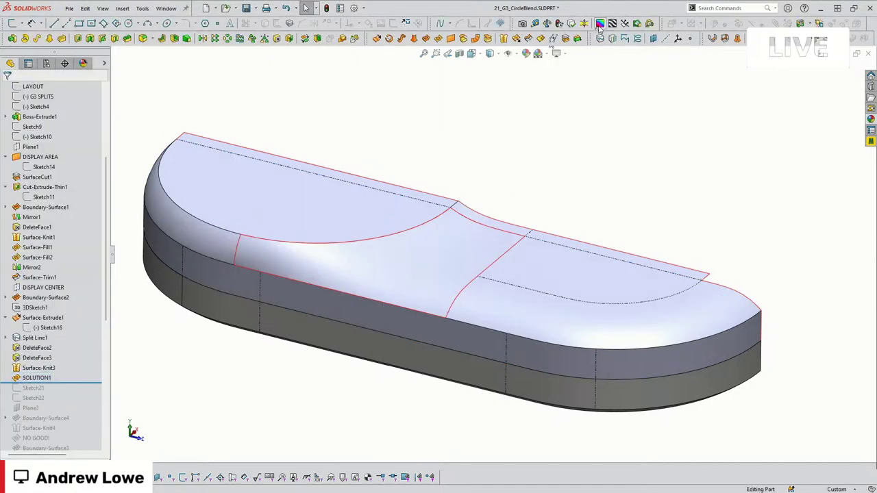
Turn on curvature display, orbit to view the top face, then turn it off
{"action": "left_click", "coordinate": [600, 24]}
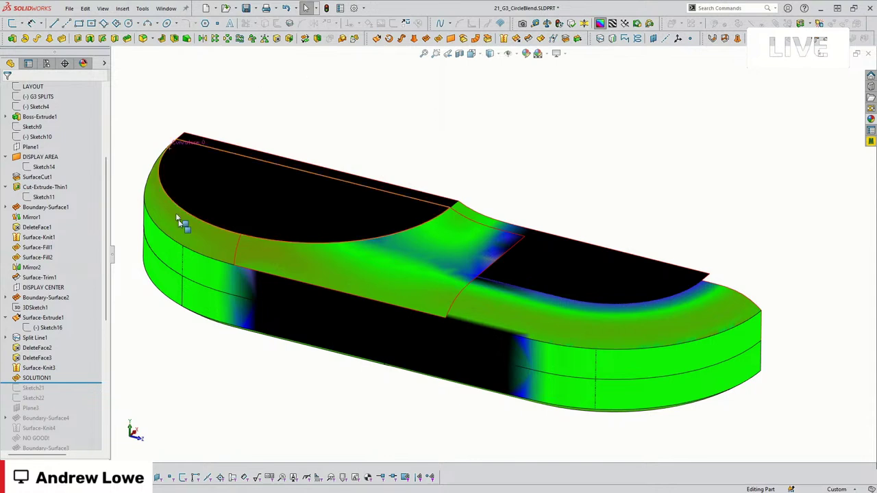
{"action": "mouse_move", "coordinate": [205, 242]}
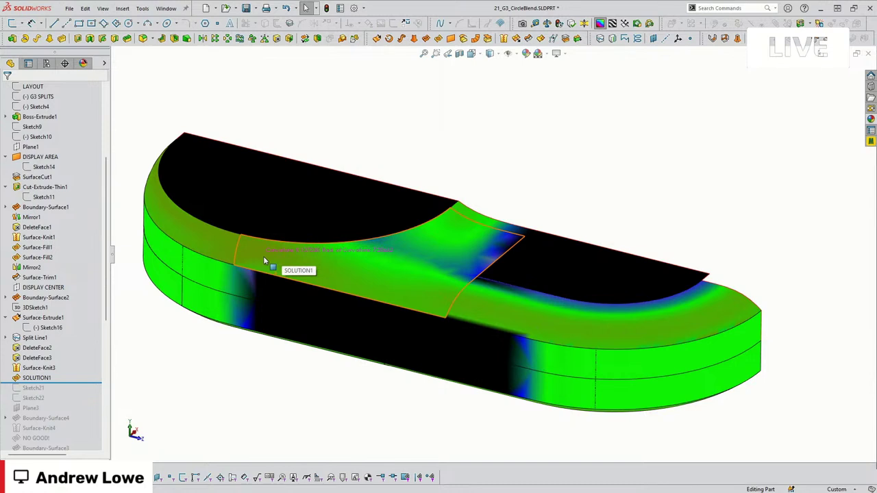
{"action": "middle_click_drag", "start_coordinate": [633, 179], "coordinate": [500, 312]}
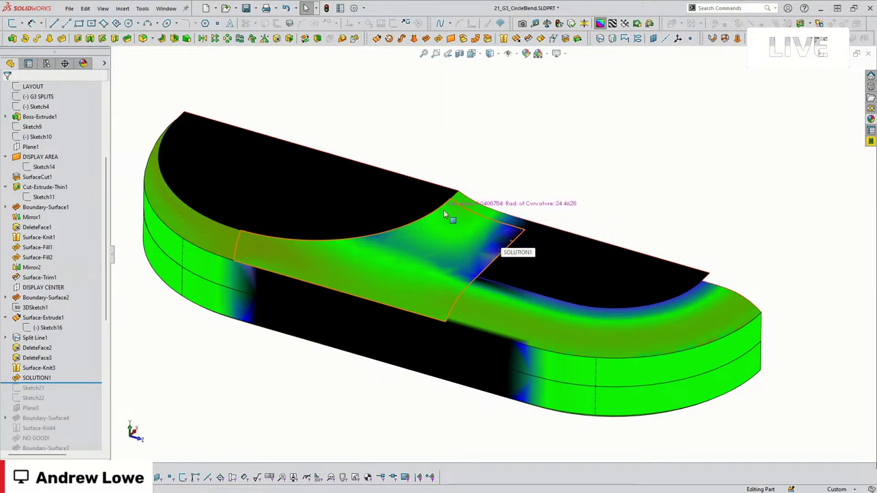
{"action": "left_click", "coordinate": [599, 22]}
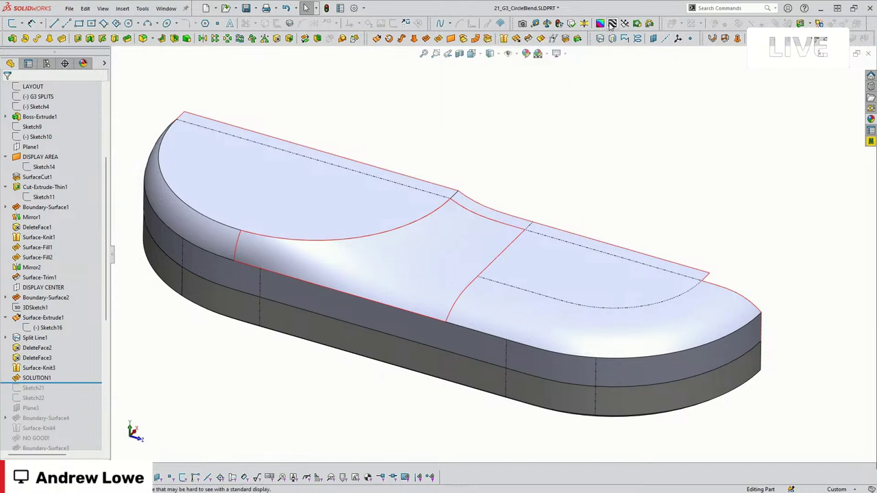
Turn on zebra stripes with the accuracy slider raised to maximum
{"action": "left_click", "coordinate": [612, 24]}
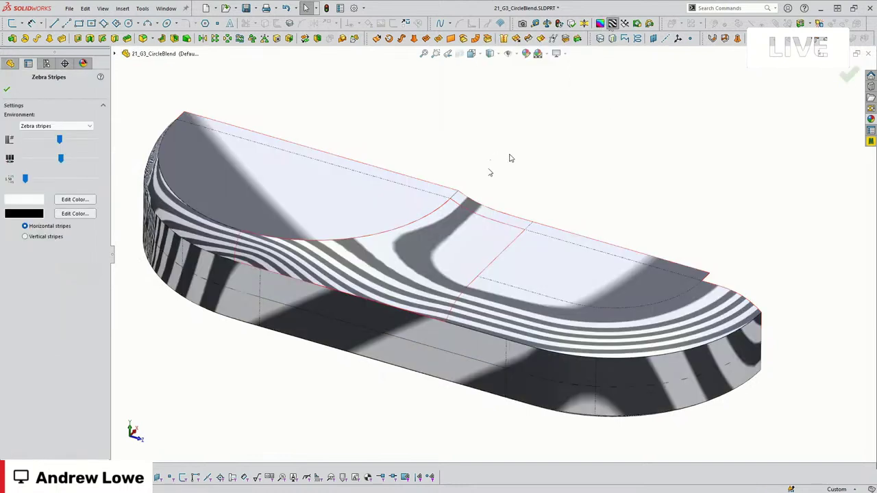
{"action": "left_click_drag", "start_coordinate": [25, 178], "coordinate": [118, 177]}
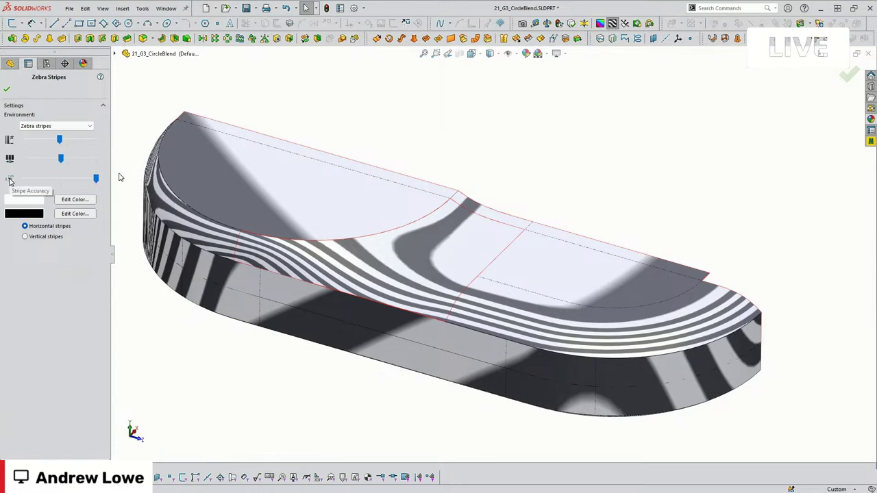
{"action": "scroll", "coordinate": [459, 260], "scroll_direction": "down", "scroll_amount": 3}
{"action": "scroll", "coordinate": [459, 260], "scroll_direction": "up", "scroll_amount": 3}
{"action": "key", "text": "Return"}
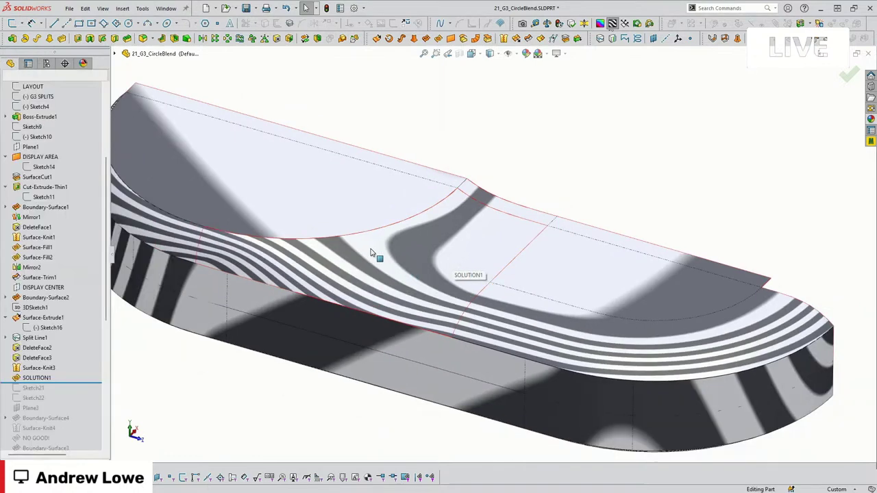
Orbit around the part to follow the stripes across the SOLUTION1 patch and its edges
{"action": "middle_click_drag", "start_coordinate": [372, 251], "coordinate": [377, 299]}
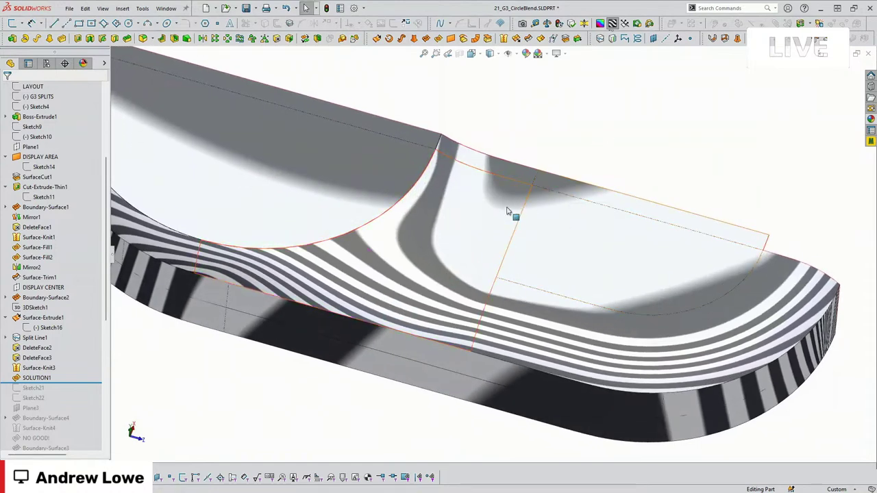
{"action": "middle_click_drag", "start_coordinate": [528, 221], "coordinate": [529, 197]}
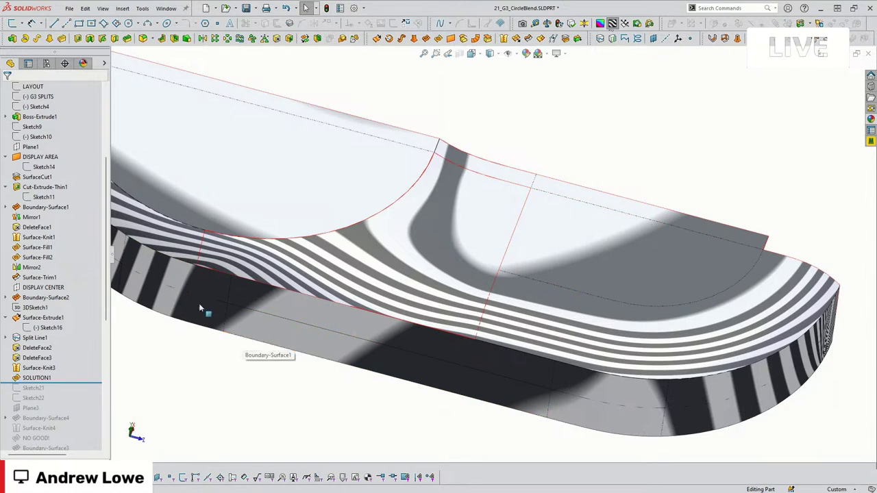
{"action": "scroll", "coordinate": [218, 260], "scroll_direction": "down", "scroll_amount": 3}
{"action": "middle_click_drag", "start_coordinate": [218, 260], "coordinate": [220, 246]}
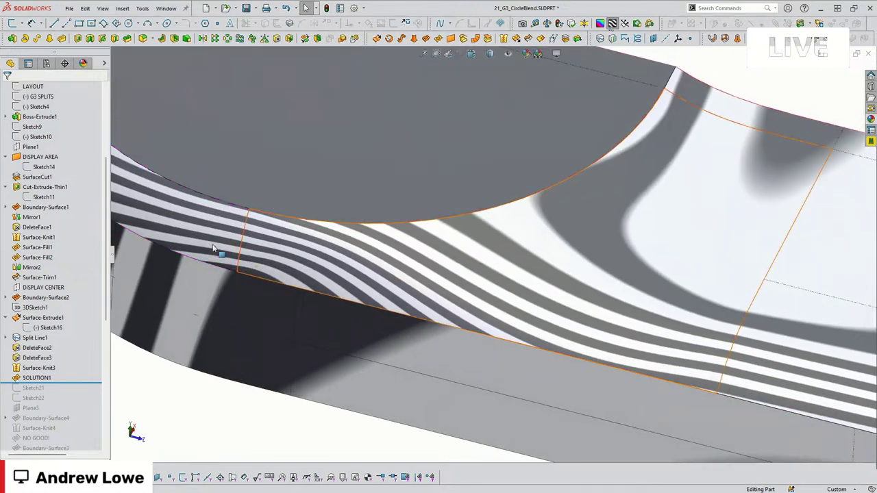
{"action": "middle_click_drag", "start_coordinate": [323, 254], "coordinate": [255, 229]}
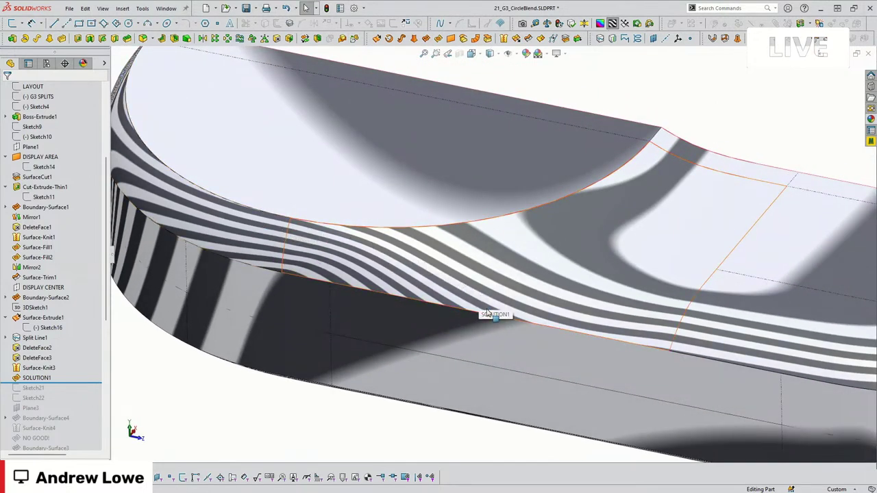
{"action": "middle_click_drag", "start_coordinate": [495, 349], "coordinate": [313, 290]}
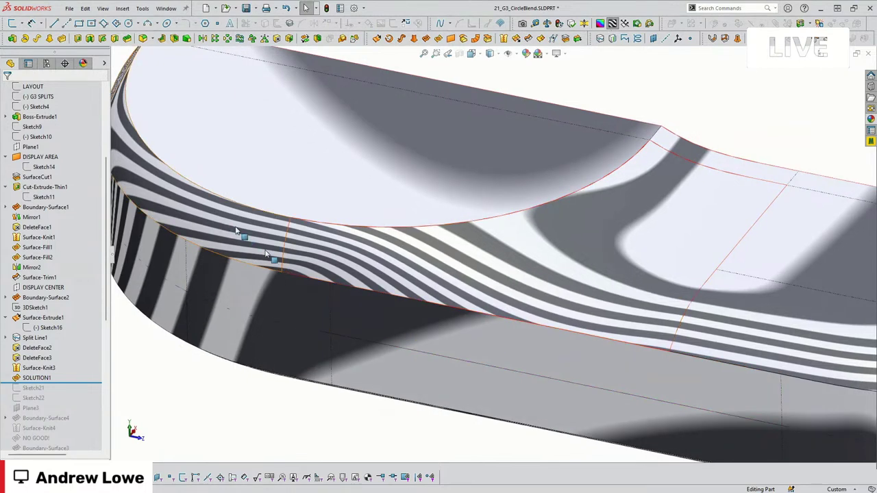
{"action": "middle_click_drag", "start_coordinate": [665, 352], "coordinate": [707, 346]}
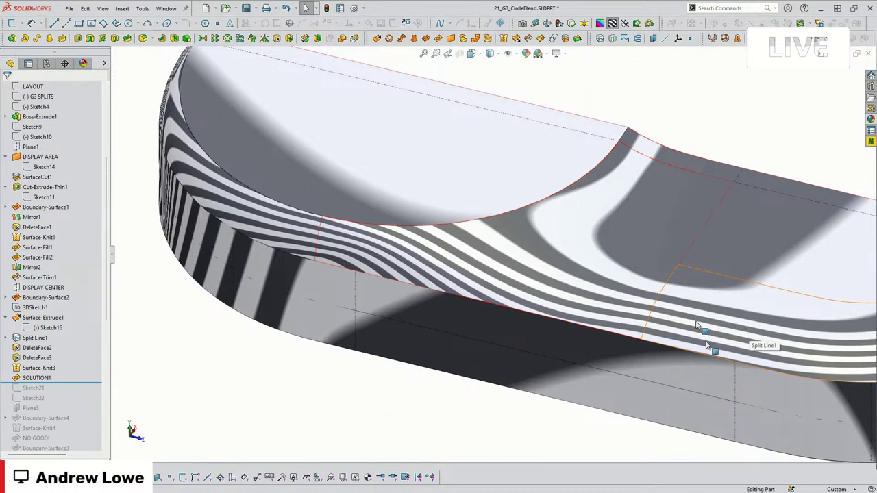
{"action": "left_click", "coordinate": [453, 237]}
{"action": "mouse_move", "coordinate": [454, 236]}
{"action": "middle_mouse_down"}
{"action": "mouse_move", "coordinate": [445, 257]}
{"action": "mouse_move", "coordinate": [454, 276]}
{"action": "middle_mouse_up"}
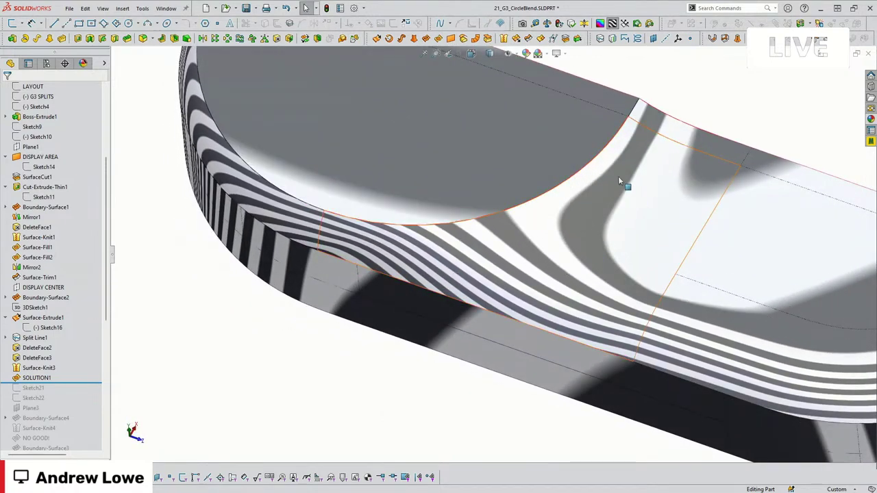
{"action": "mouse_move", "coordinate": [618, 180]}
{"action": "middle_mouse_down"}
{"action": "mouse_move", "coordinate": [591, 221]}
{"action": "mouse_move", "coordinate": [597, 233]}
{"action": "mouse_move", "coordinate": [542, 79]}
{"action": "middle_mouse_up"}
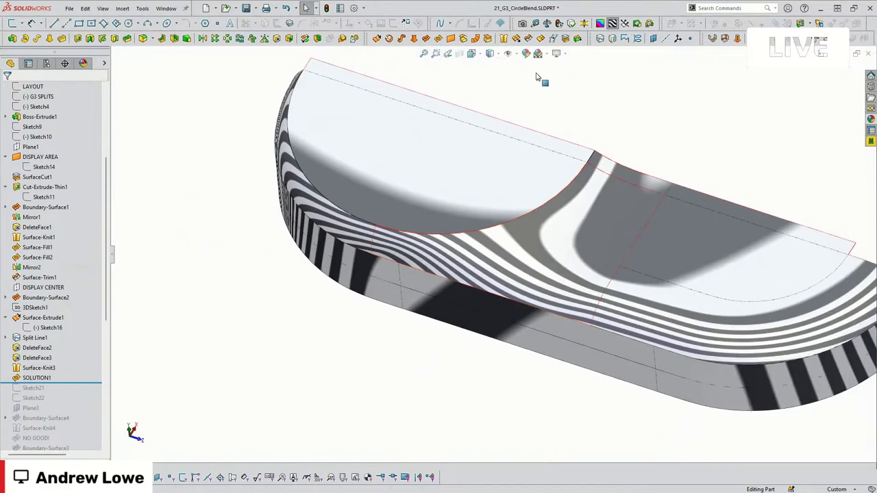
Switch off Zebra Stripes and orbit back to a view of the whole part
{"action": "left_click", "coordinate": [612, 24]}
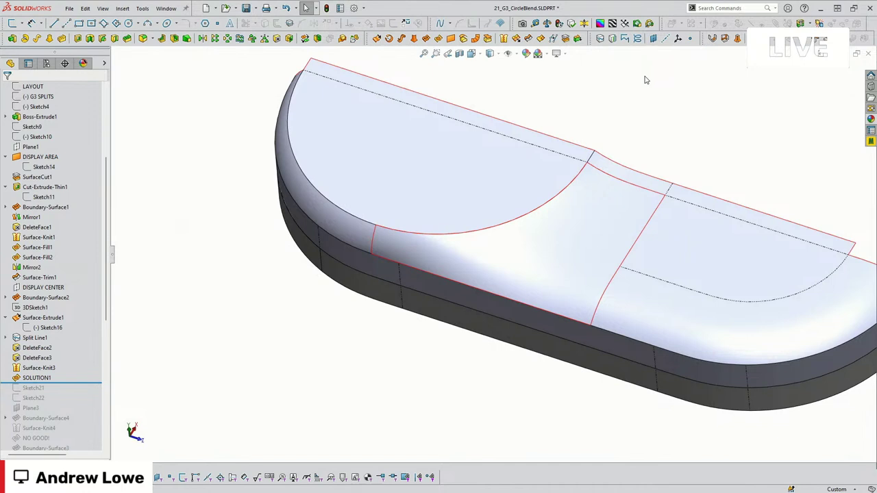
{"action": "scroll", "coordinate": [650, 93], "scroll_direction": "up", "scroll_amount": 2}
{"action": "middle_click_drag", "start_coordinate": [659, 109], "coordinate": [525, 134]}
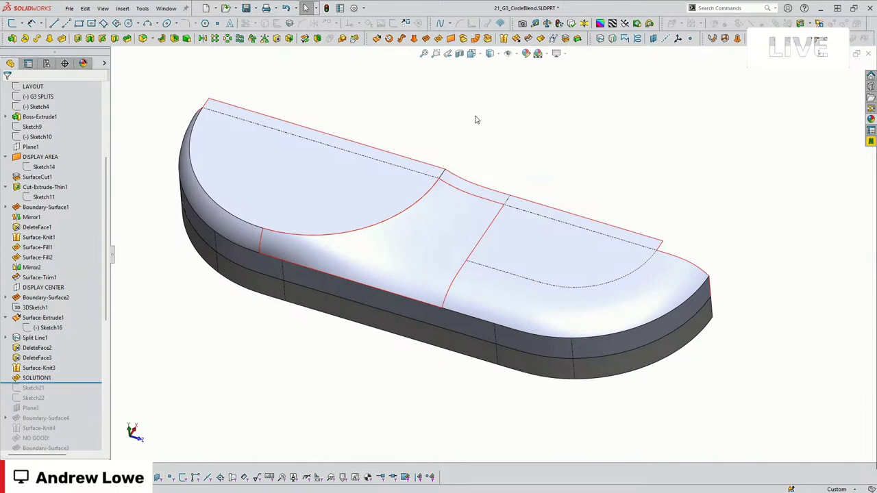
Roll the feature tree to the end and orbit the finished device
{"action": "scroll", "coordinate": [94, 226], "scroll_direction": "down", "scroll_amount": 2}
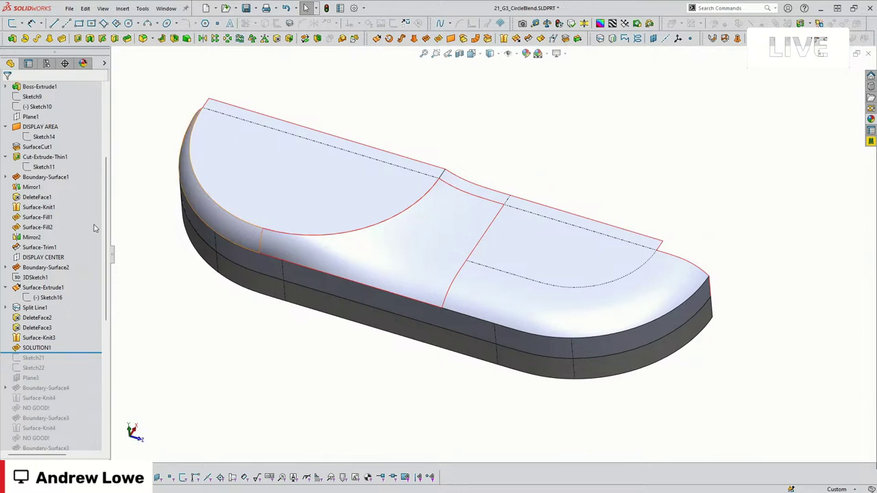
{"action": "right_click", "coordinate": [92, 223]}
{"action": "left_click", "coordinate": [119, 233]}
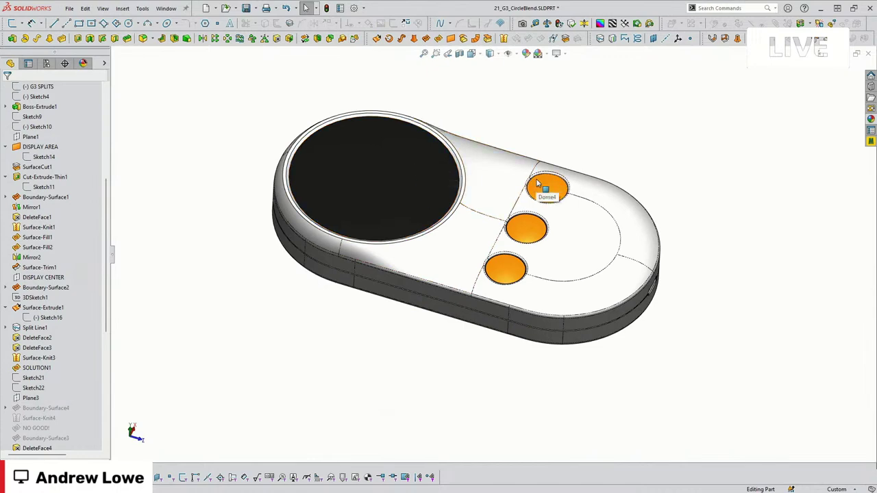
{"action": "mouse_move", "coordinate": [541, 185]}
{"action": "middle_mouse_down"}
{"action": "mouse_move", "coordinate": [528, 226]}
{"action": "mouse_move", "coordinate": [527, 186]}
{"action": "middle_mouse_up"}
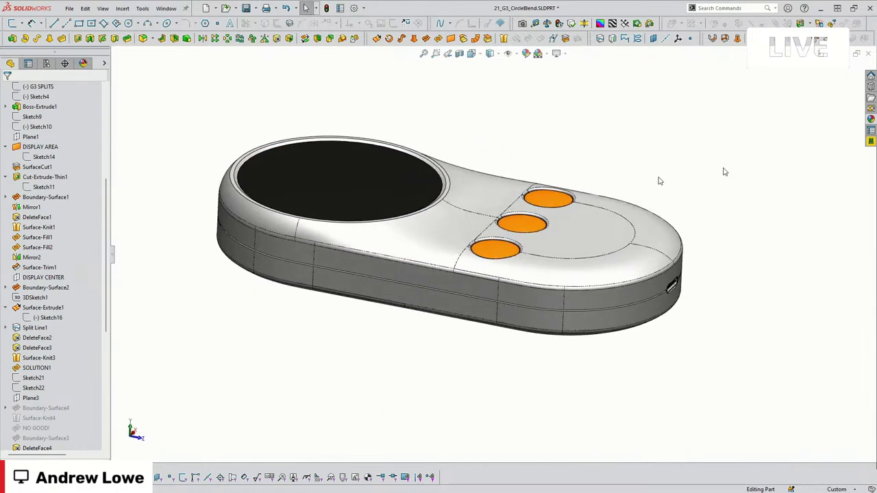
{"action": "middle_click_drag", "start_coordinate": [719, 166], "coordinate": [720, 170]}
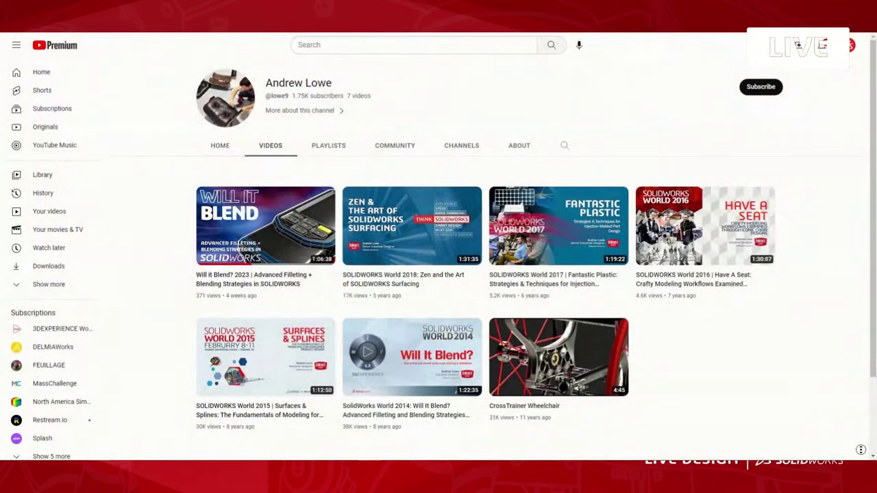
{"action": "scroll", "coordinate": [860, 452], "scroll_direction": "down", "scroll_amount": 1}
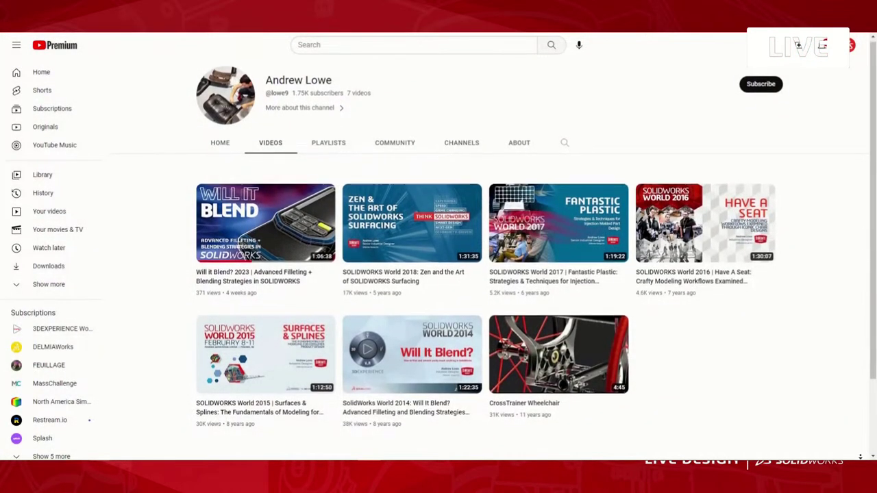
{"action": "scroll", "coordinate": [860, 455], "scroll_direction": "down", "scroll_amount": 1}
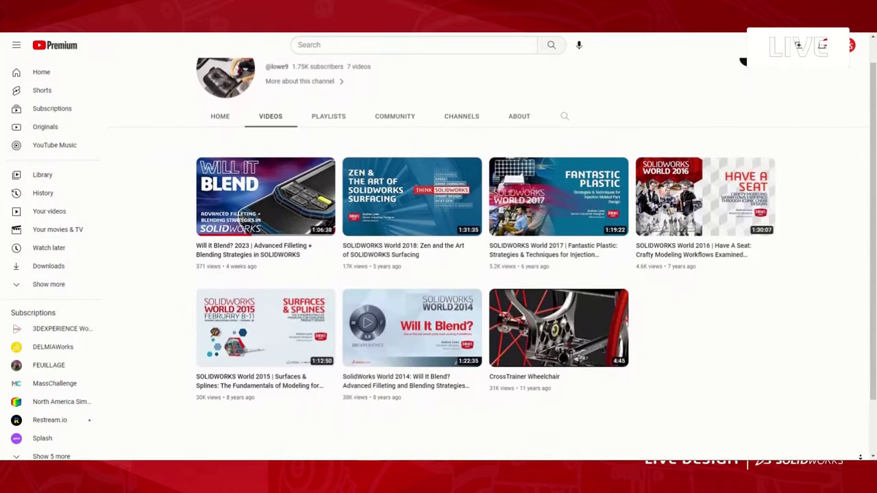
{"action": "scroll", "coordinate": [860, 455], "scroll_direction": "down", "scroll_amount": 1}
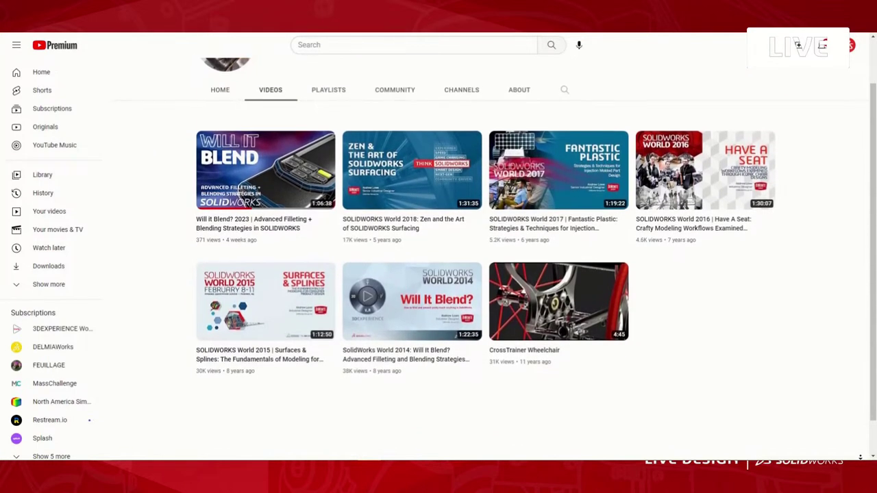
{"action": "scroll", "coordinate": [860, 456], "scroll_direction": "down", "scroll_amount": 1}
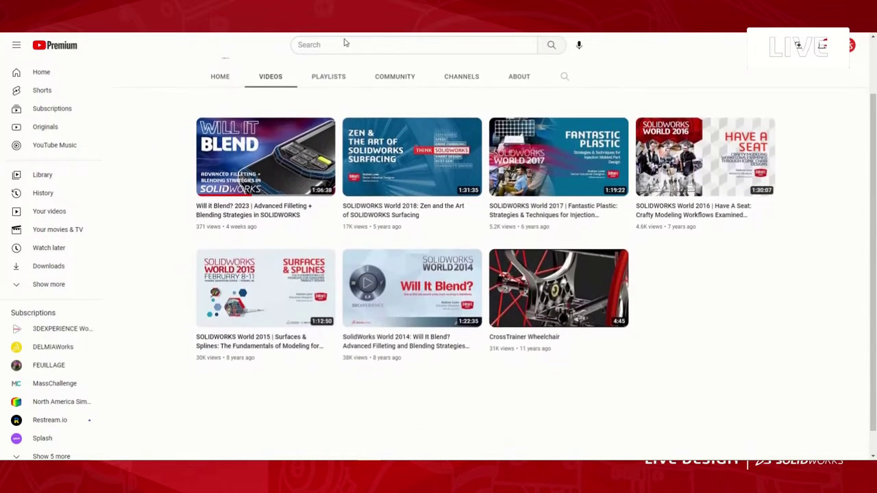
{"action": "scroll", "coordinate": [860, 453], "scroll_direction": "up", "scroll_amount": 1}
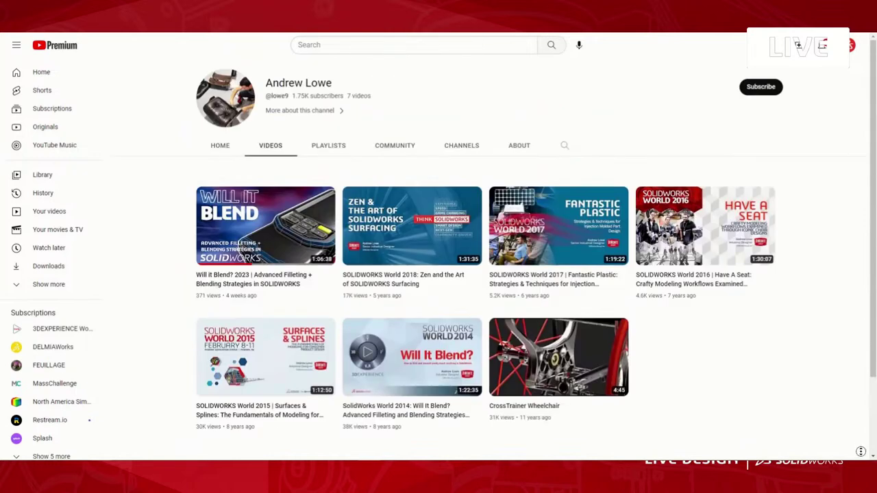
{"action": "scroll", "coordinate": [860, 453], "scroll_direction": "down", "scroll_amount": 1}
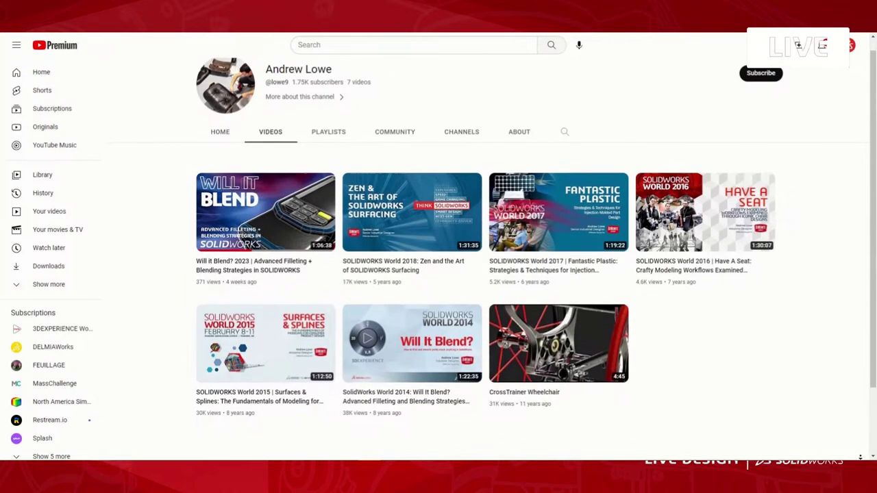
{"action": "scroll", "coordinate": [861, 455], "scroll_direction": "down", "scroll_amount": 1}
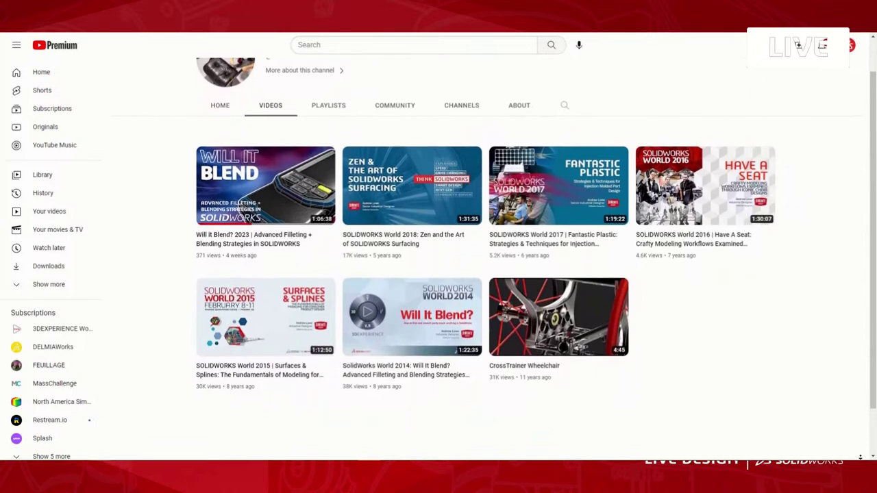
{"action": "scroll", "coordinate": [861, 455], "scroll_direction": "down", "scroll_amount": 1}
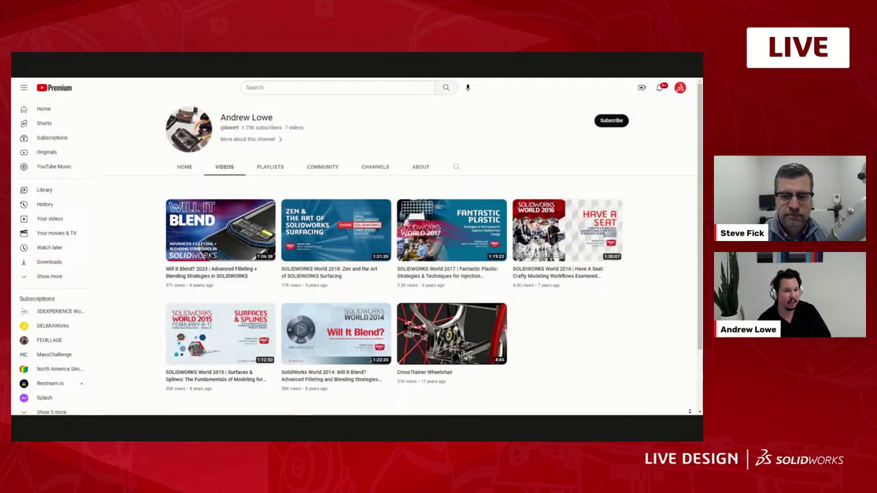
{"action": "scroll", "coordinate": [357, 246], "scroll_direction": "down", "scroll_amount": 1}
{"action": "scroll", "coordinate": [357, 247], "scroll_direction": "down", "scroll_amount": 1}
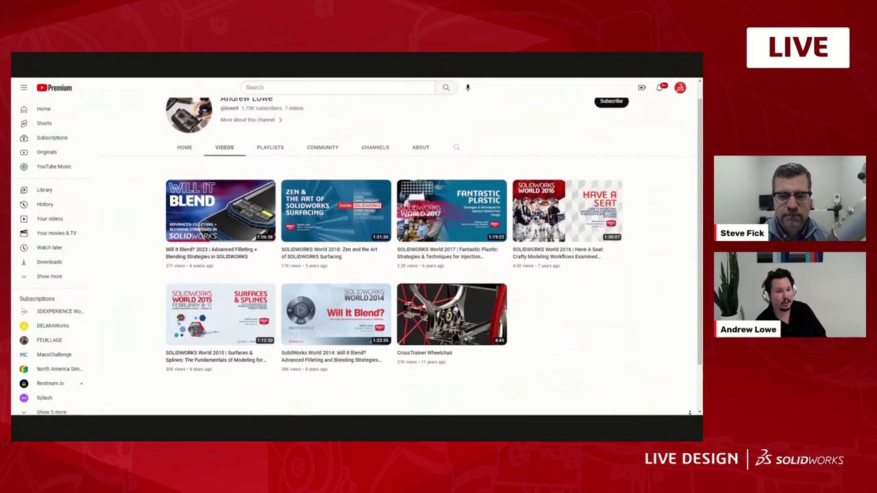
{"action": "scroll", "coordinate": [357, 246], "scroll_direction": "down", "scroll_amount": 1}
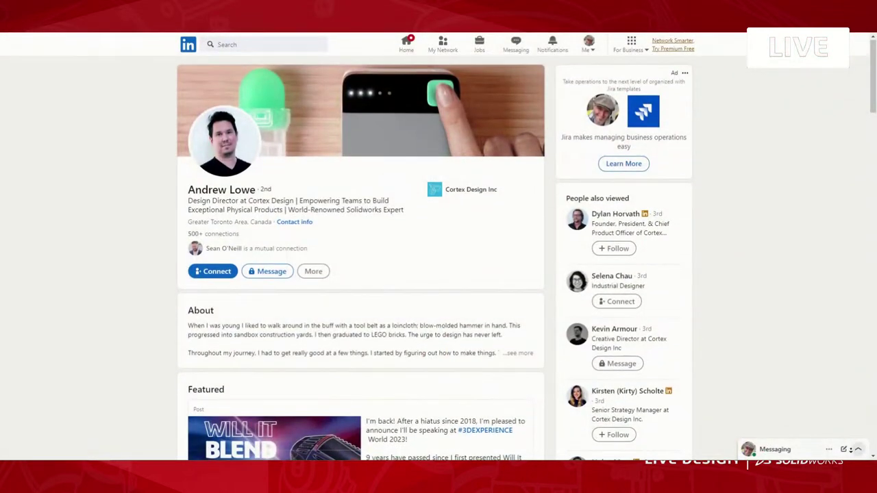
{"action": "scroll", "coordinate": [850, 449], "scroll_direction": "down", "scroll_amount": 1}
{"action": "scroll", "coordinate": [434, 258], "scroll_direction": "down", "scroll_amount": 2}
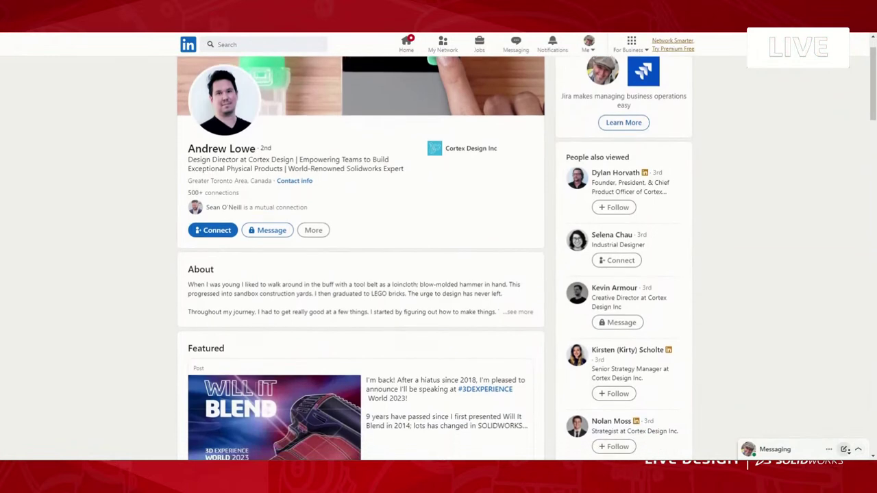
{"action": "scroll", "coordinate": [435, 258], "scroll_direction": "down", "scroll_amount": 2}
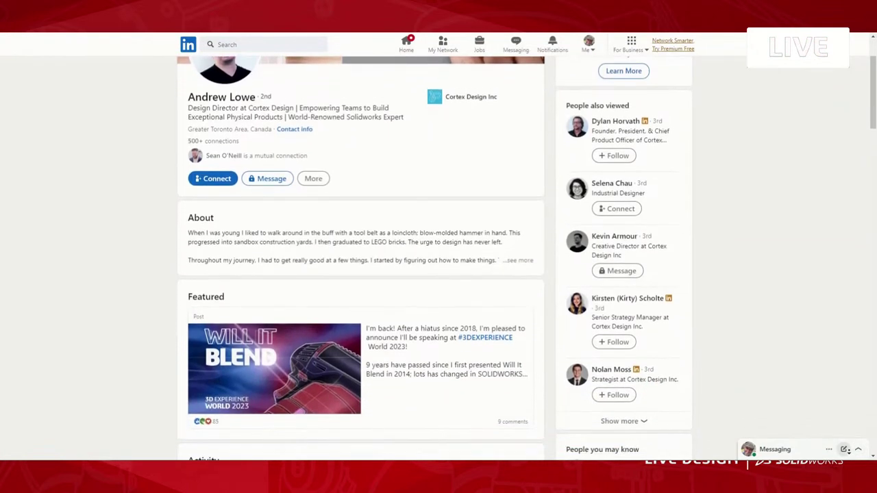
{"action": "scroll", "coordinate": [435, 258], "scroll_direction": "down", "scroll_amount": 2}
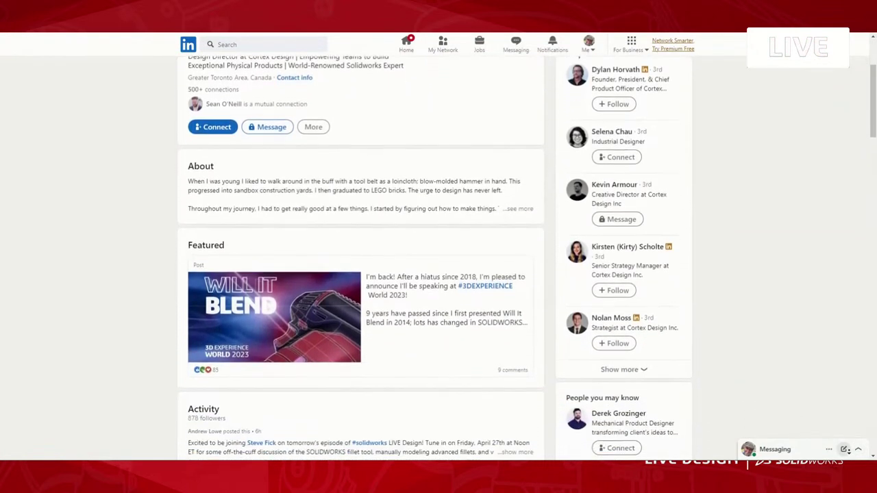
{"action": "scroll", "coordinate": [434, 259], "scroll_direction": "down", "scroll_amount": 2}
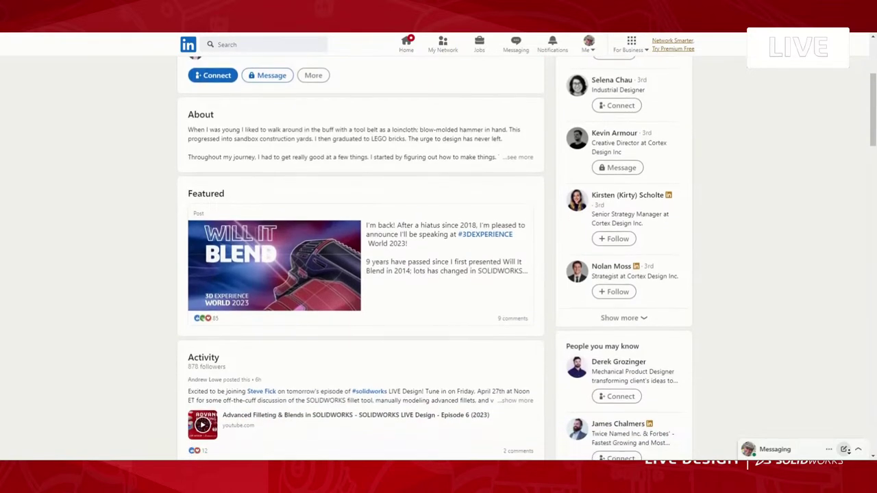
{"action": "scroll", "coordinate": [434, 258], "scroll_direction": "down", "scroll_amount": 2}
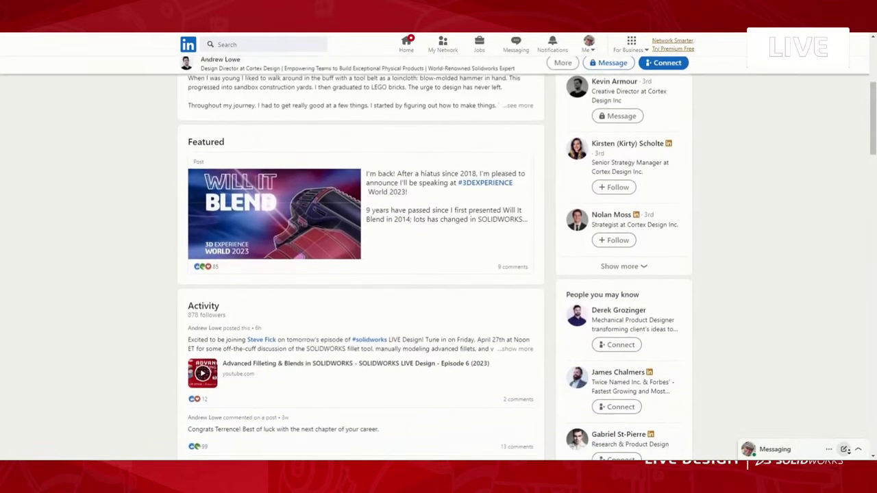
{"action": "scroll", "coordinate": [434, 259], "scroll_direction": "down", "scroll_amount": 2}
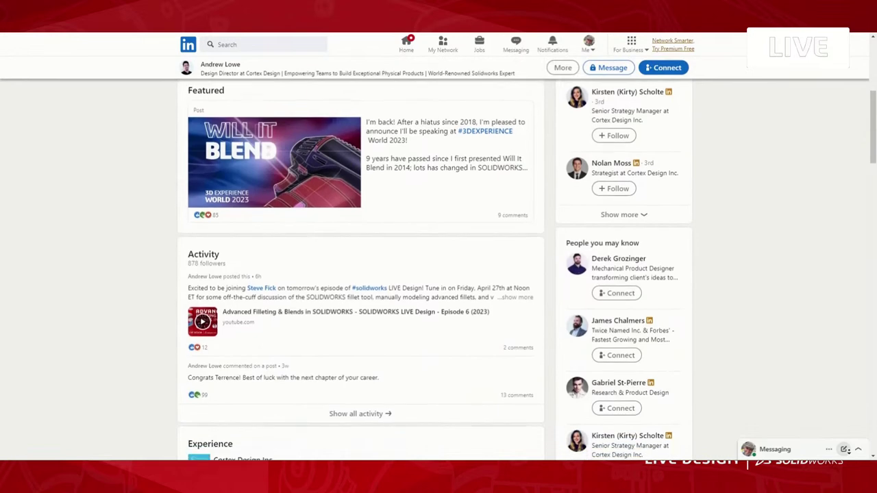
{"action": "scroll", "coordinate": [435, 258], "scroll_direction": "down", "scroll_amount": 1}
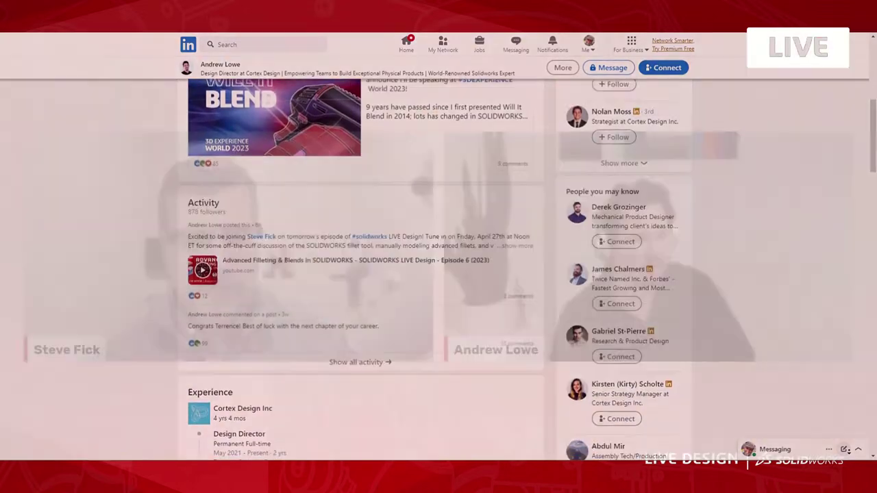